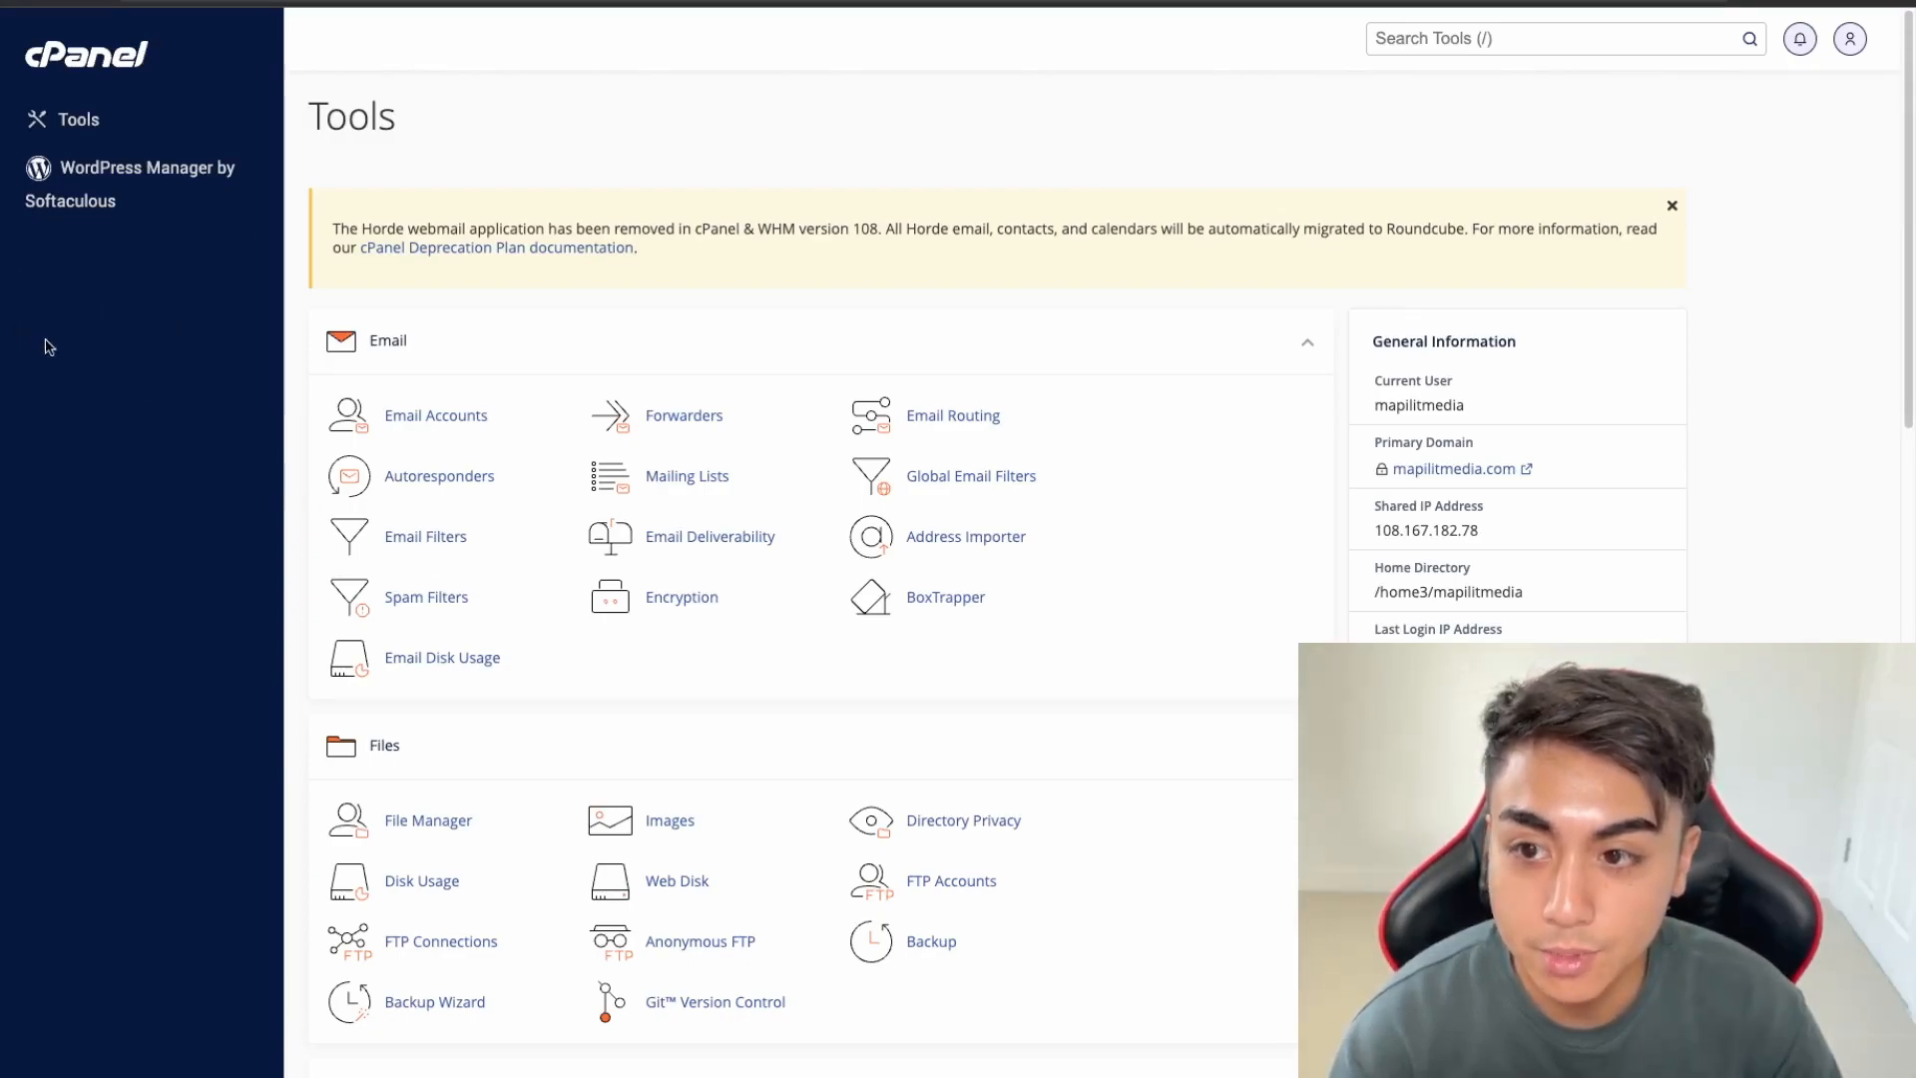
Focus the cPanel Search Tools box with the '/' shortcut
key("slash")
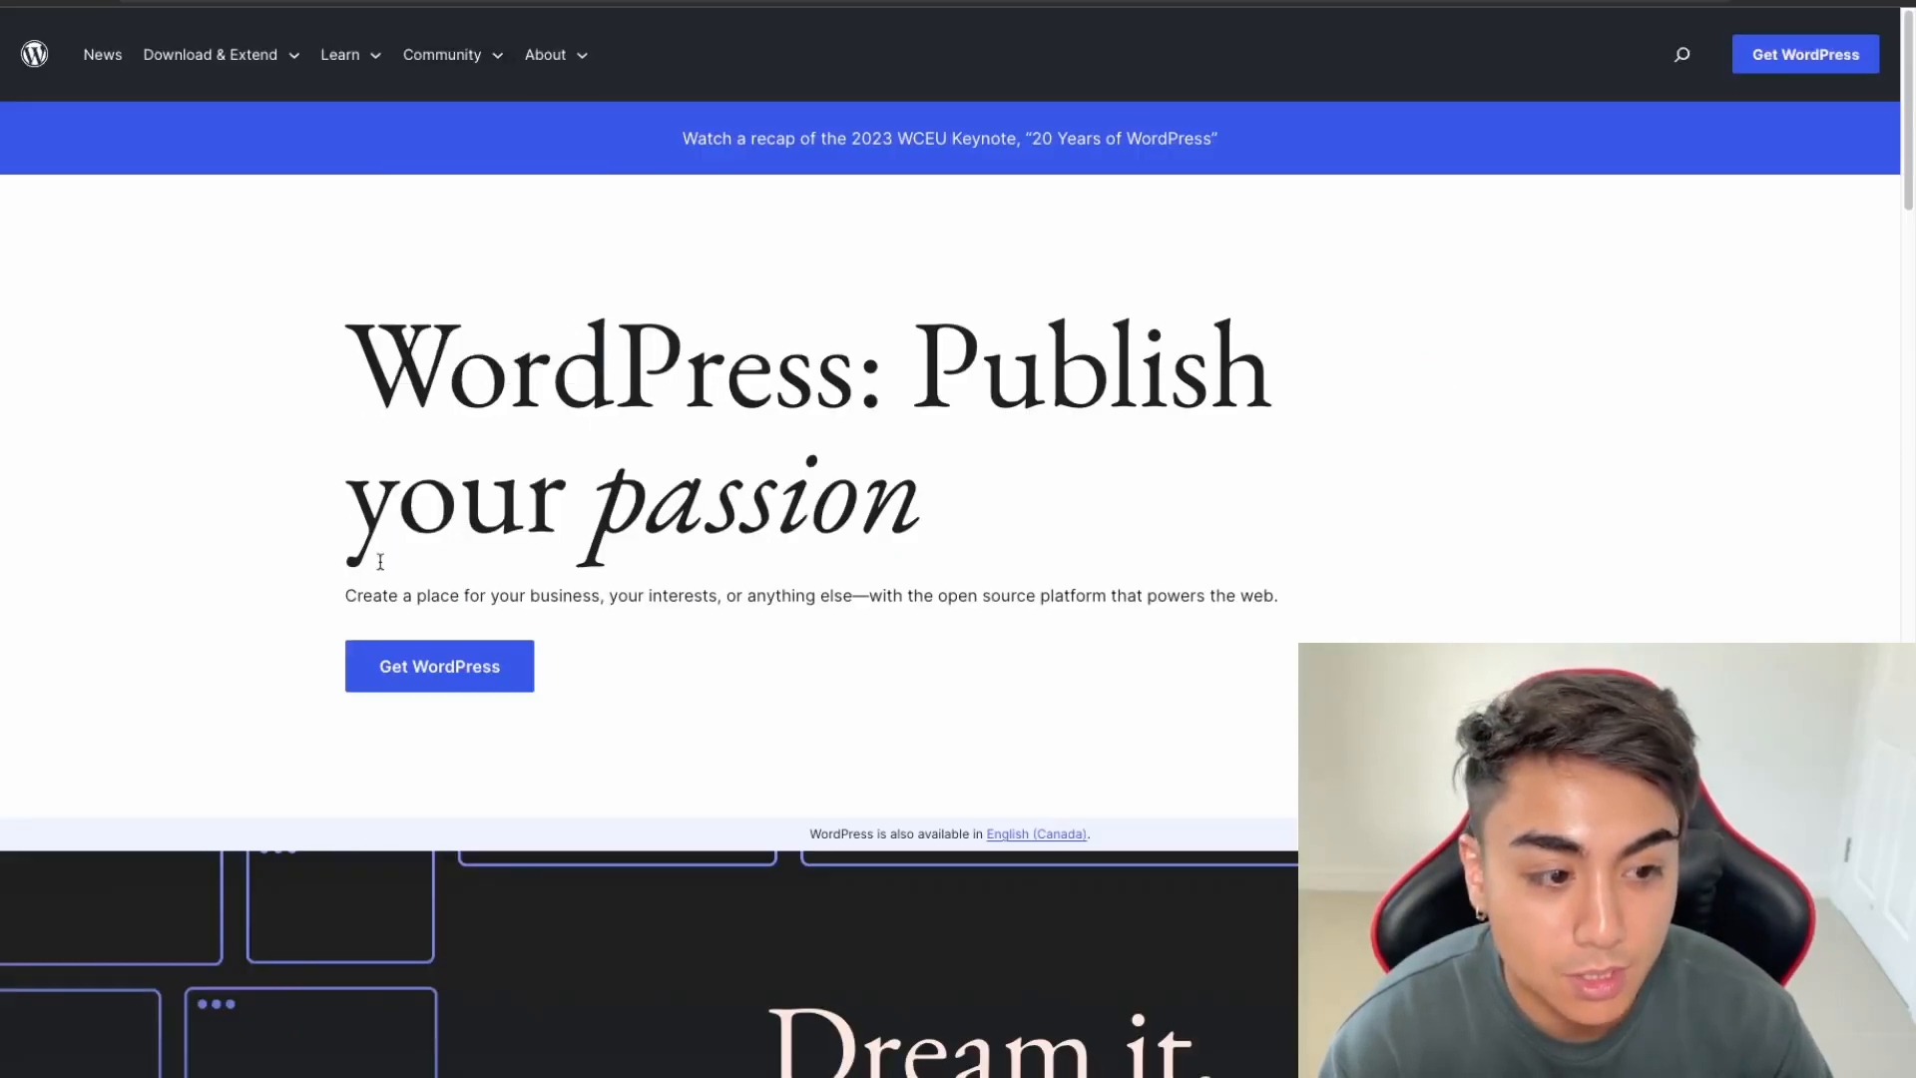
Download the WordPress 6.2.2 package from the Get WordPress page and go back to cPanel
left_click(423, 687)
left_click(440, 680)
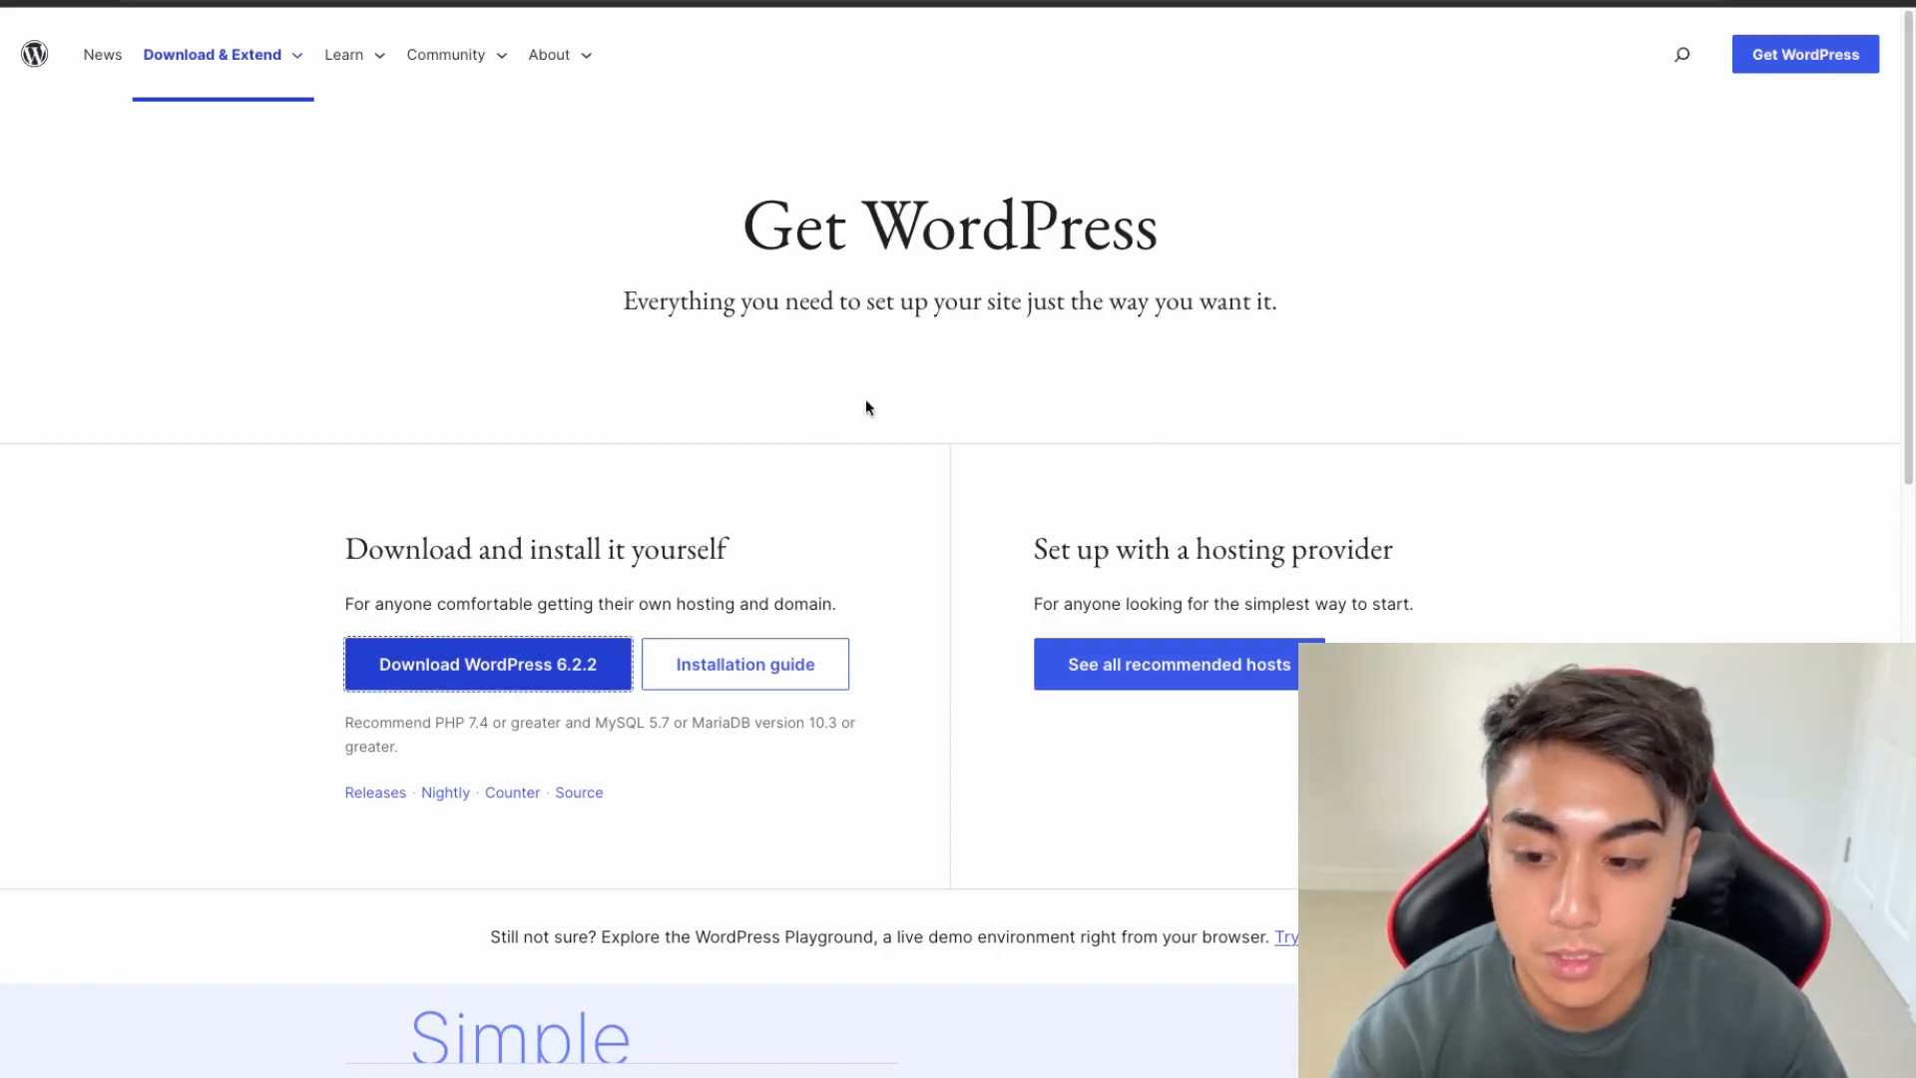
left_click(1613, 97)
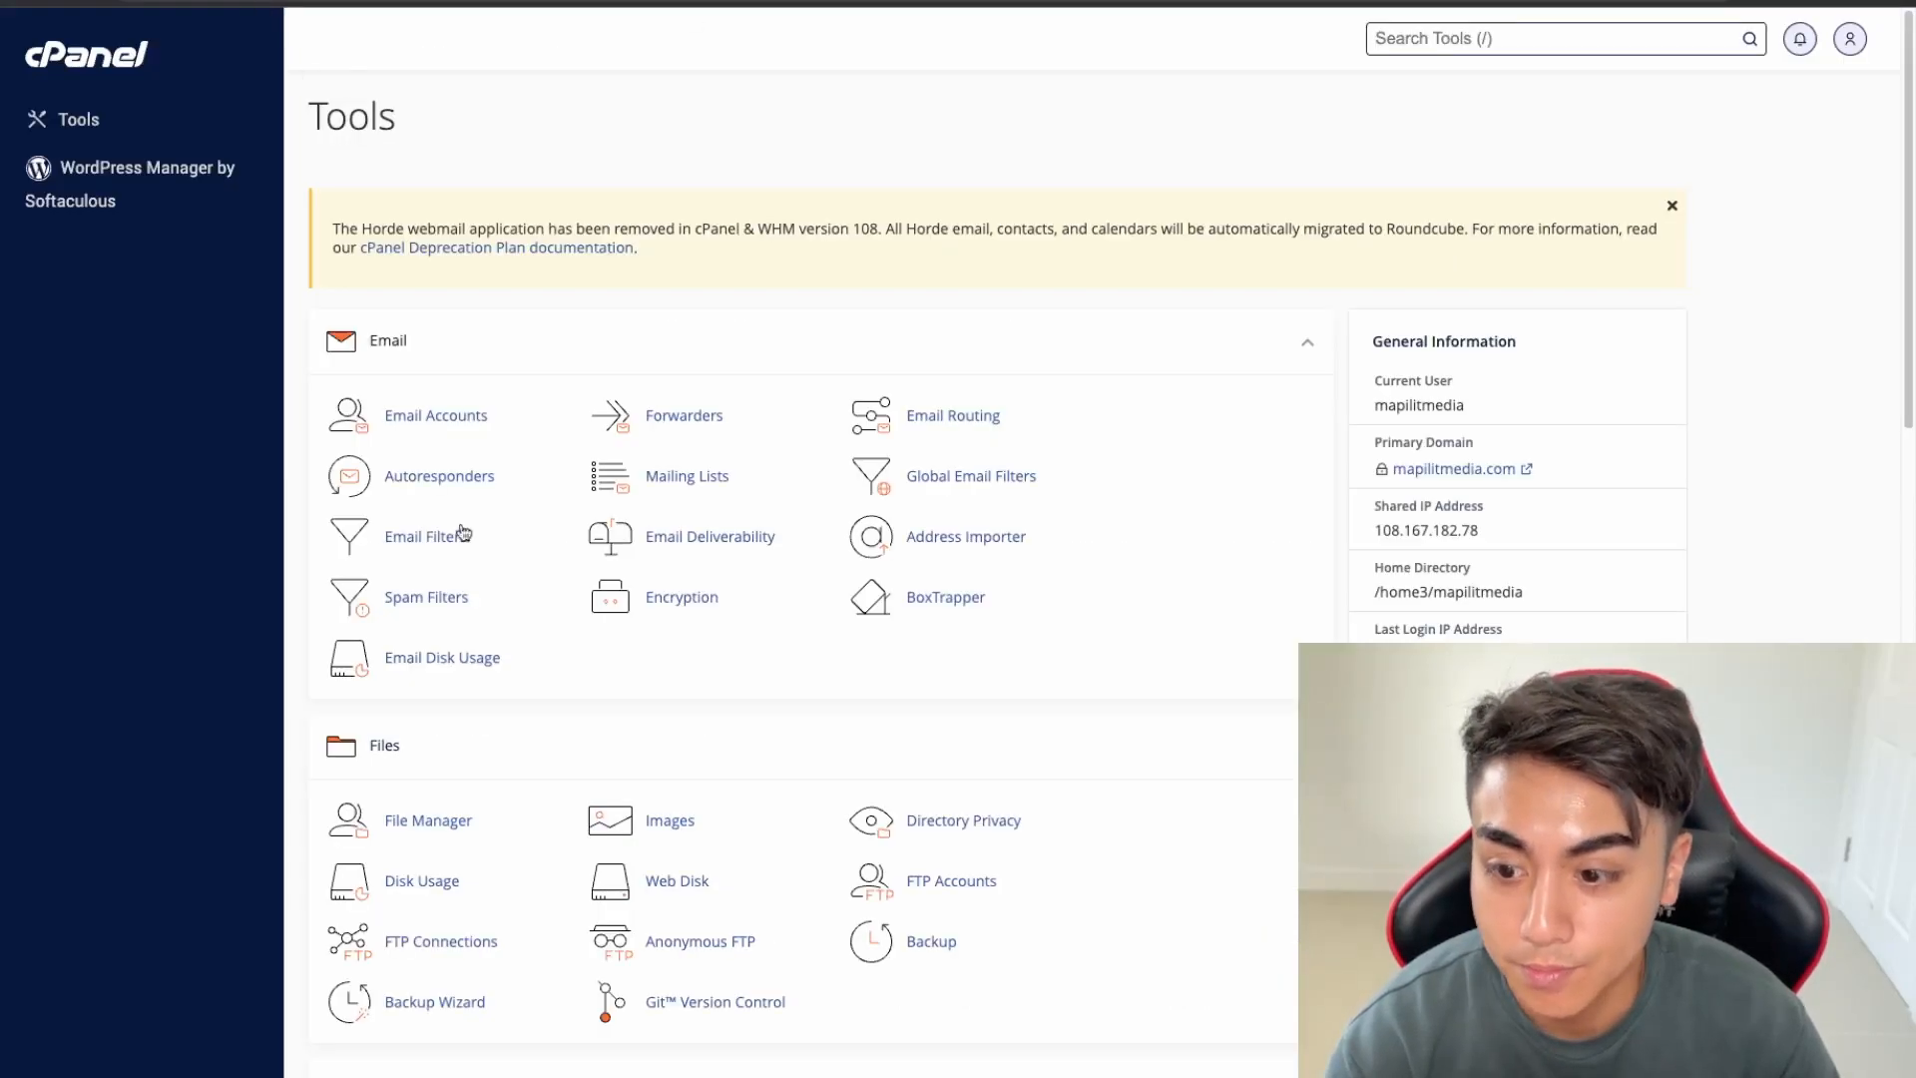
scroll(469, 649, "down", 2)
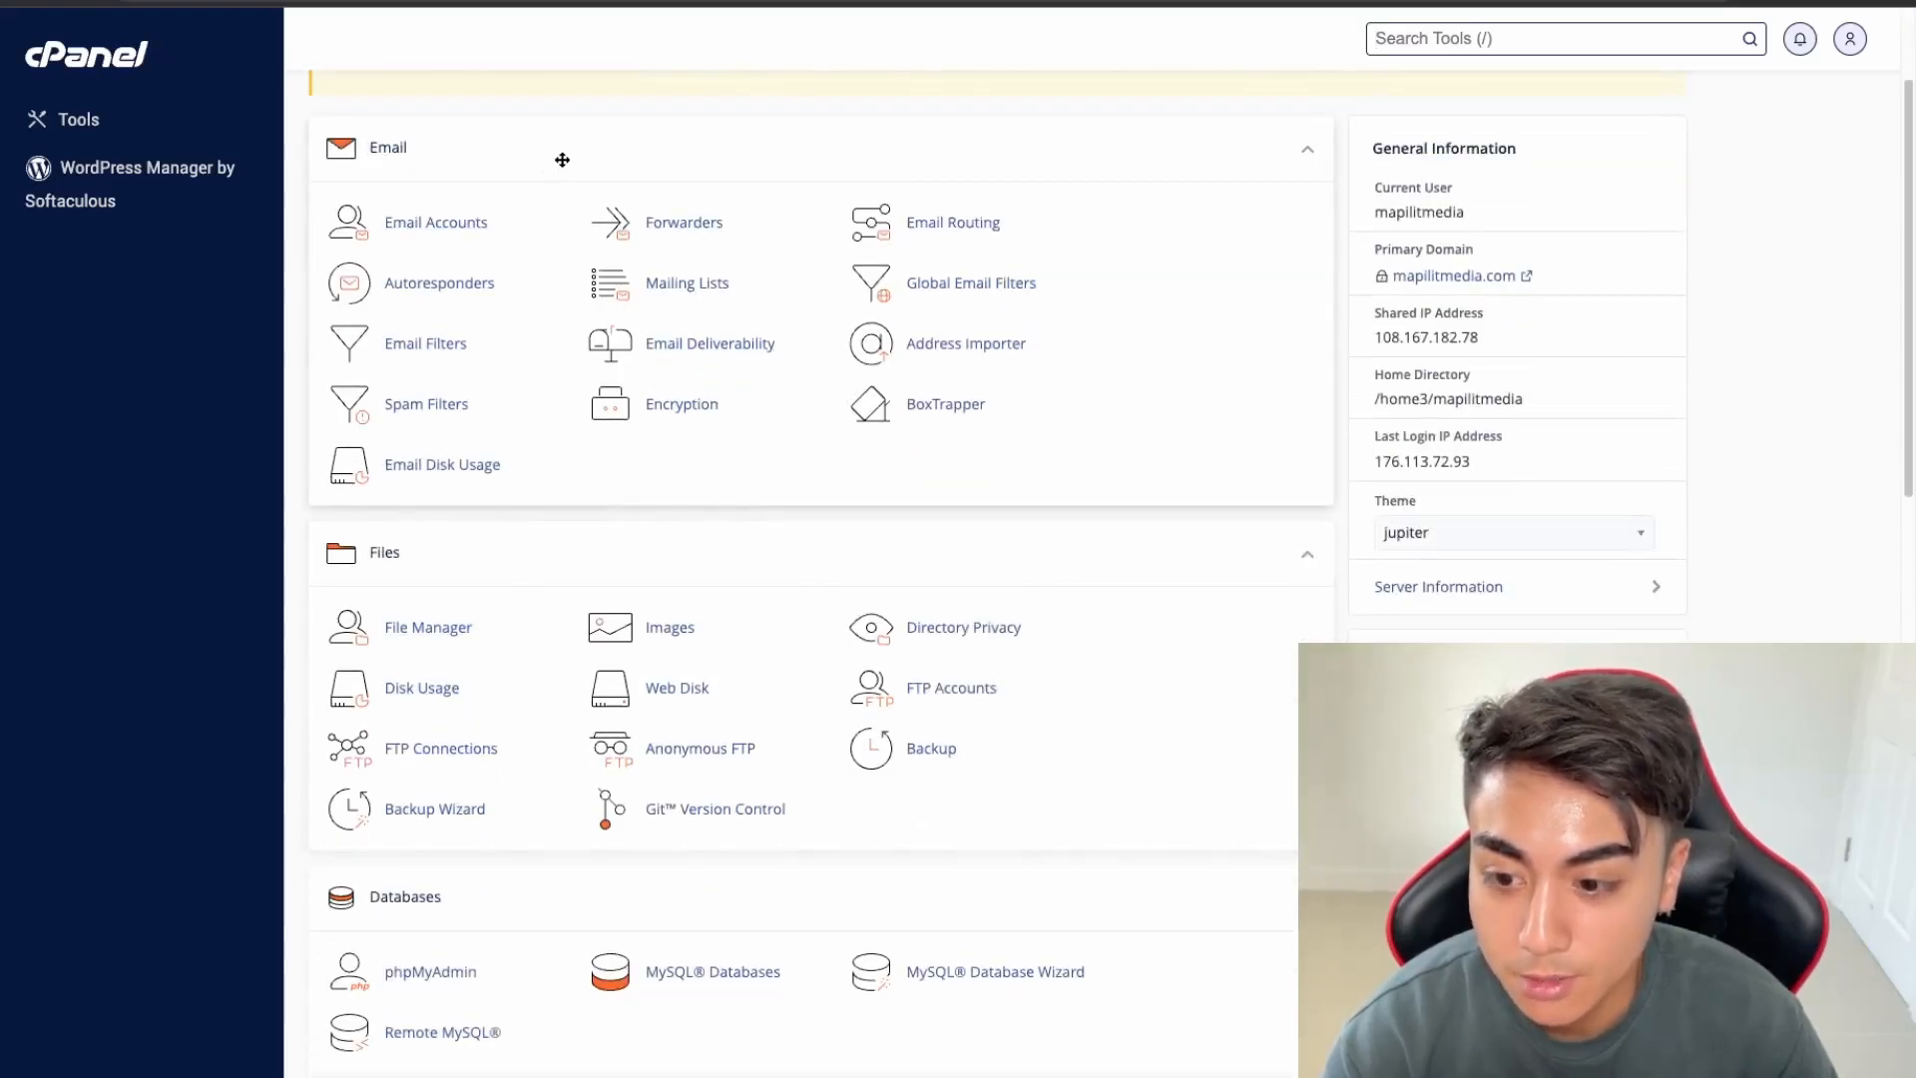
Create the new domain staging.mapilitmedia.com from the Domains page
scroll(1330, 479, "up", 1)
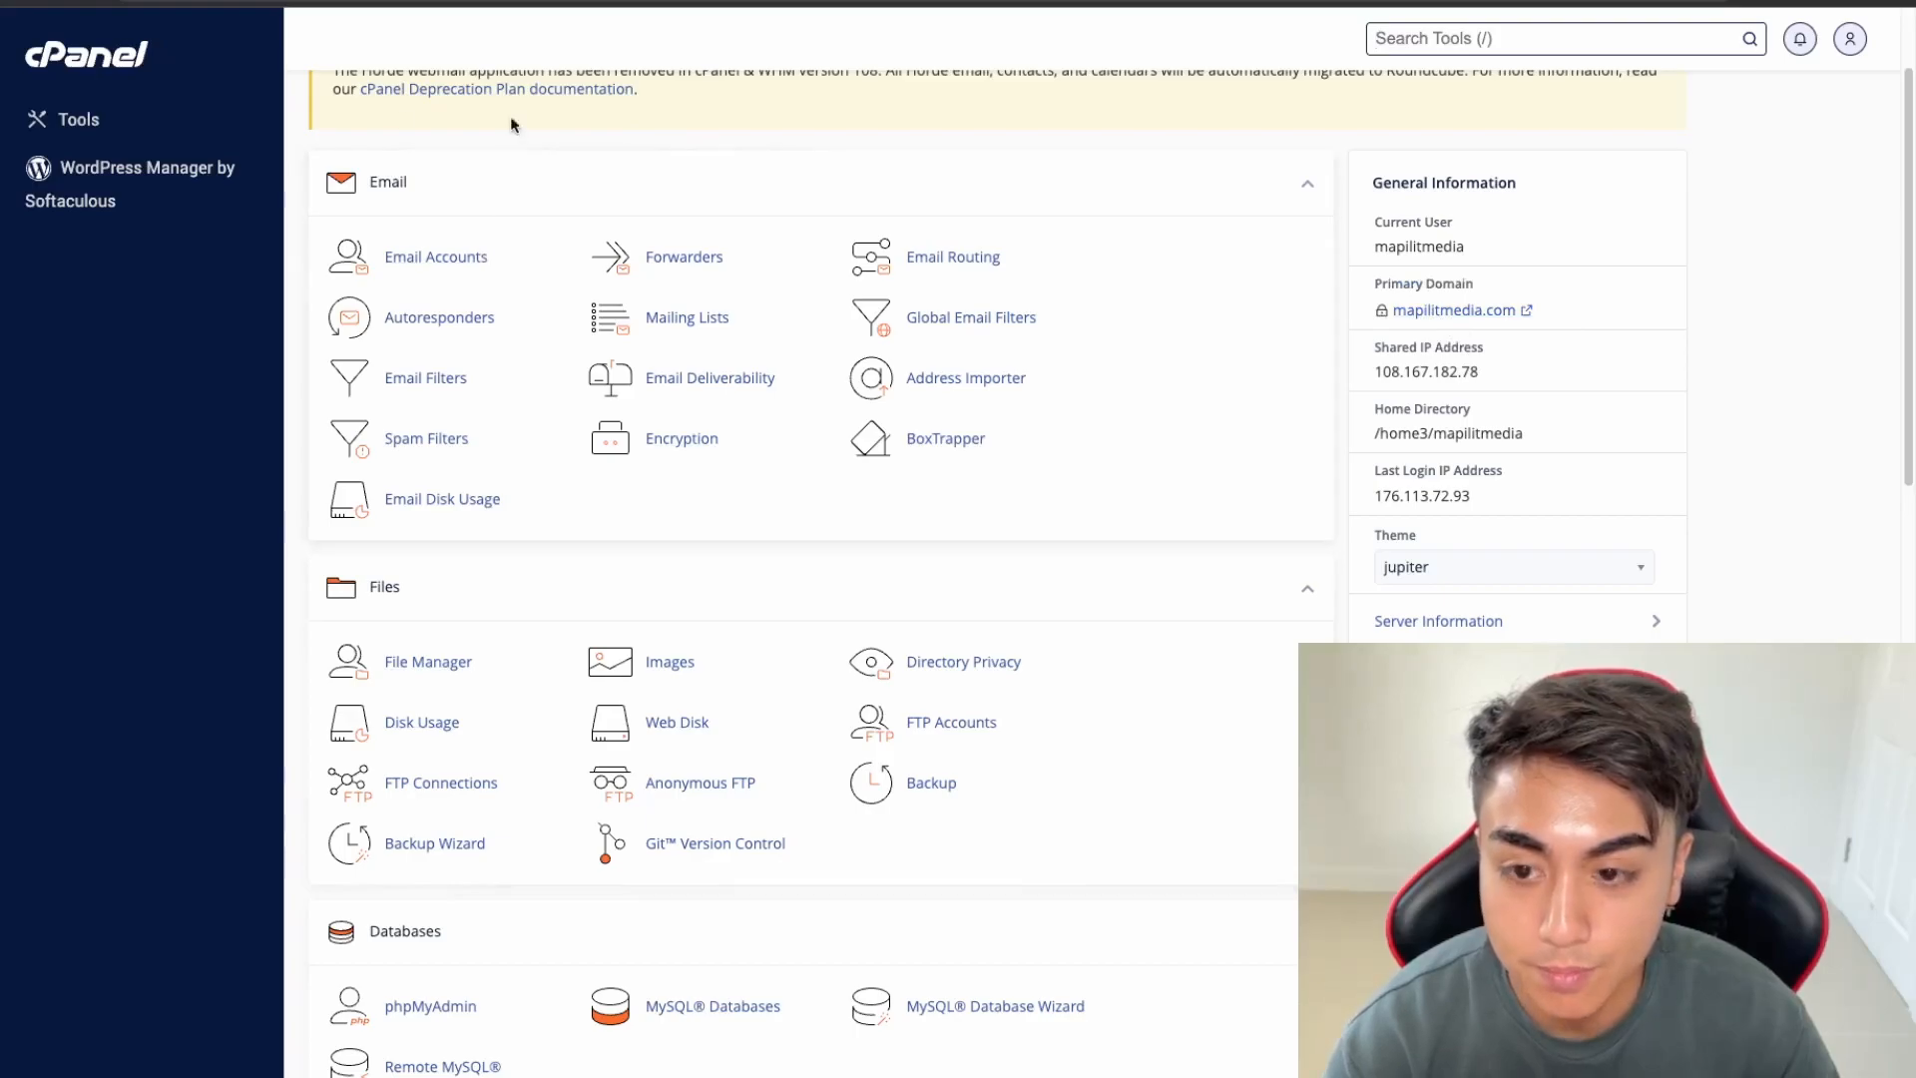
scroll(513, 579, "down", 5)
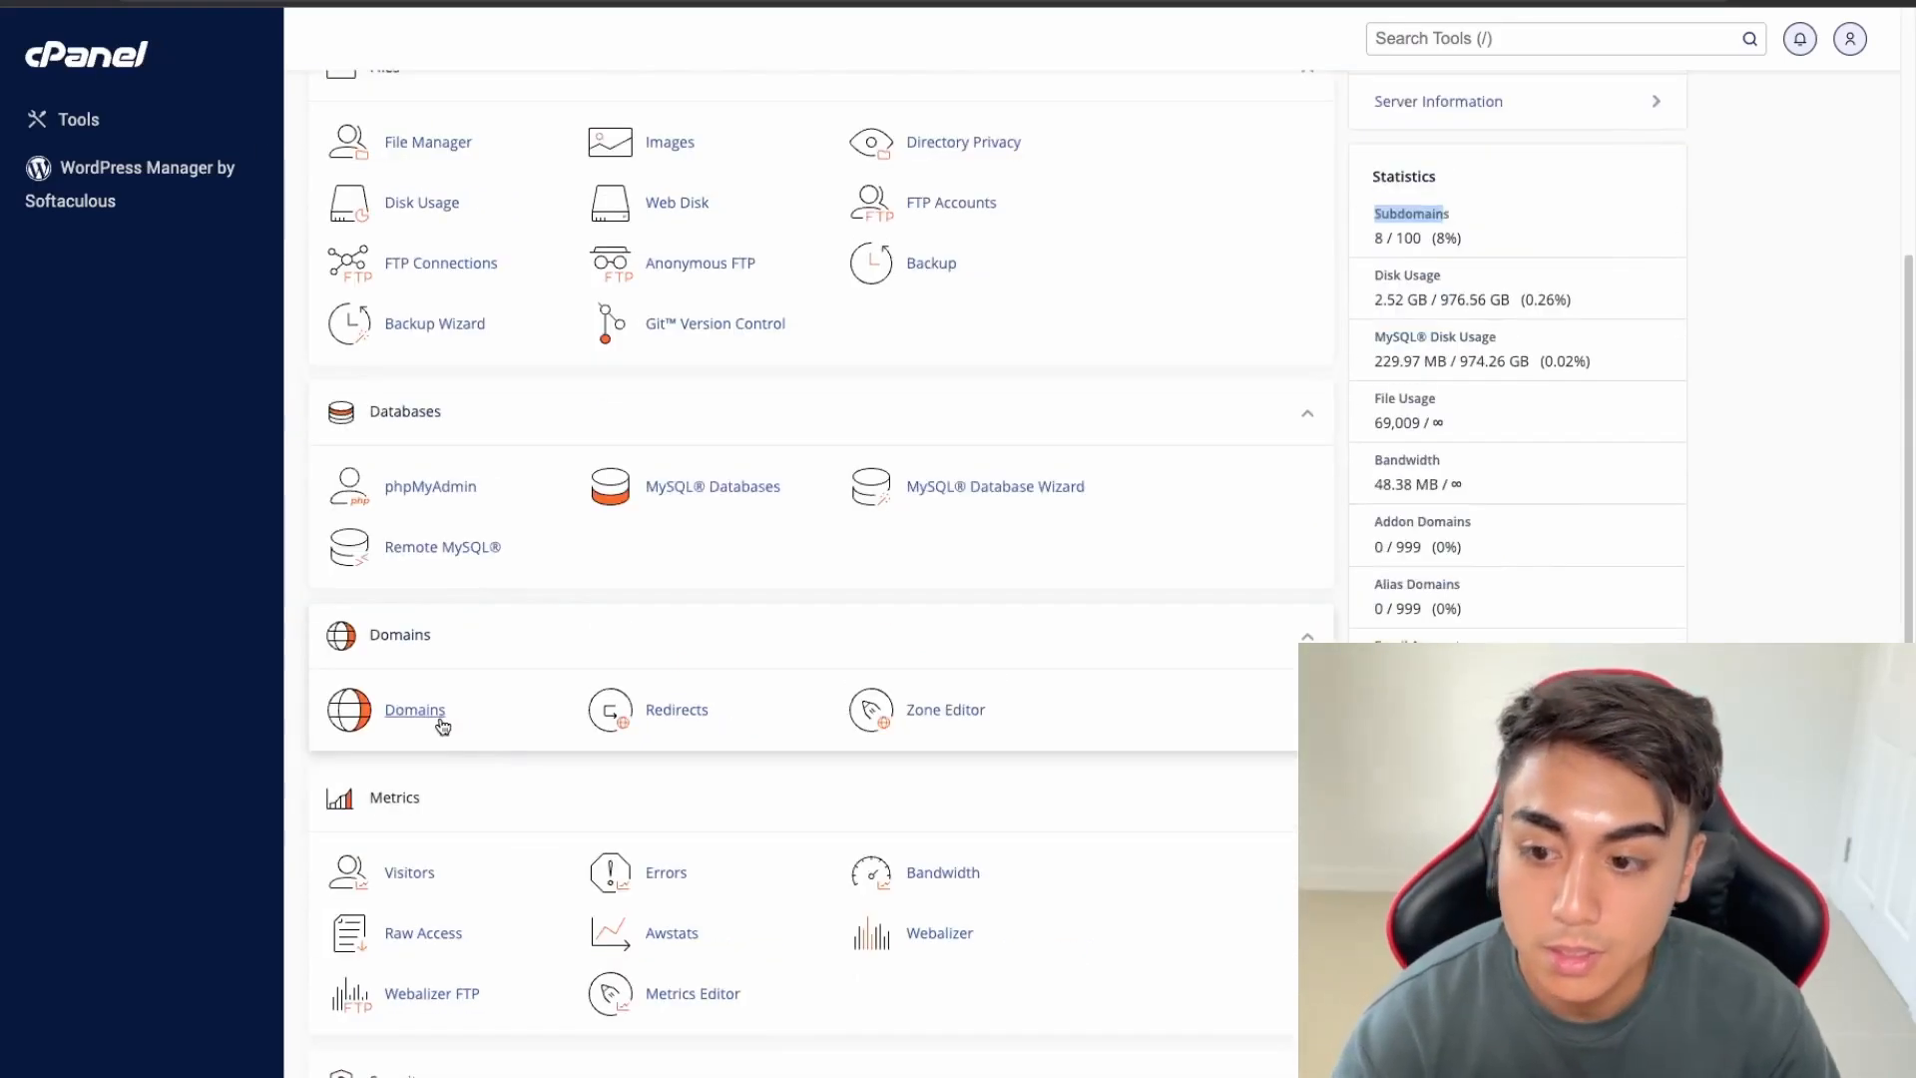
left_click(440, 719)
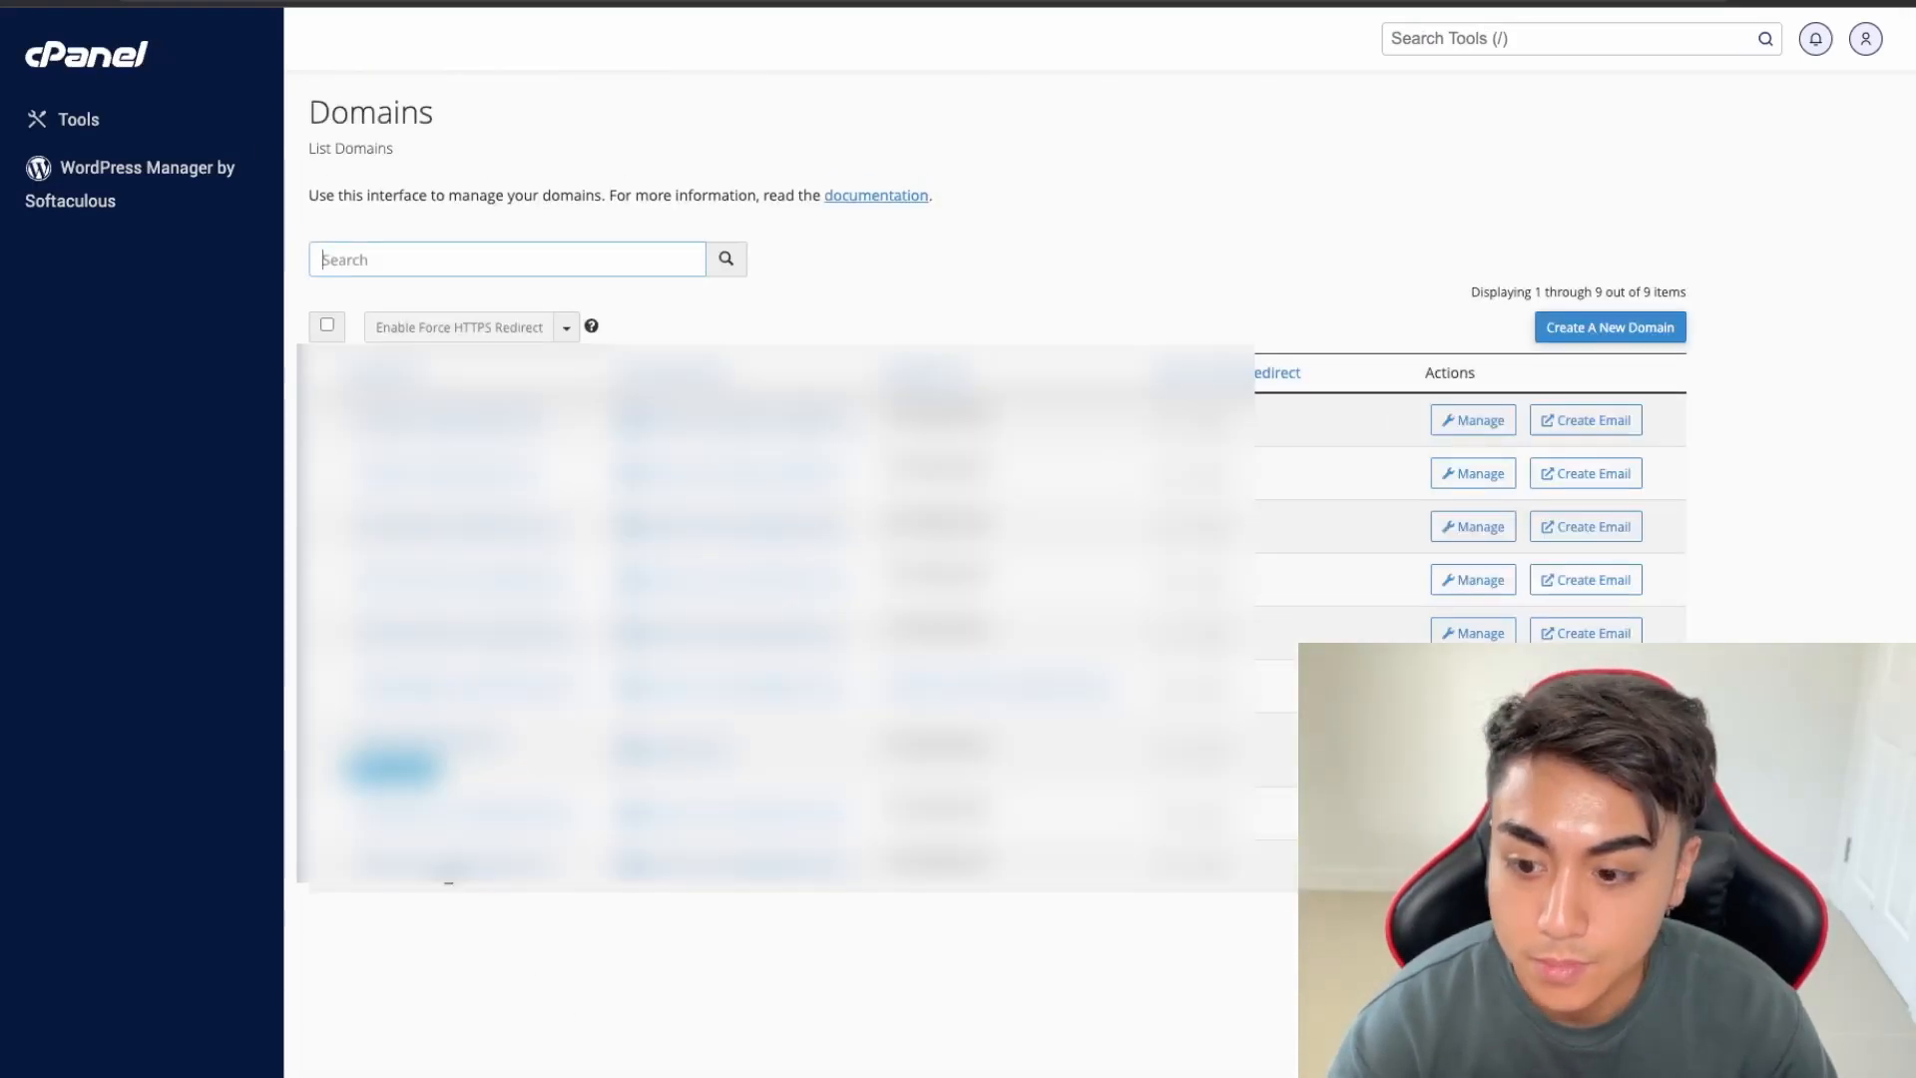
left_click(1592, 329)
type("staging")
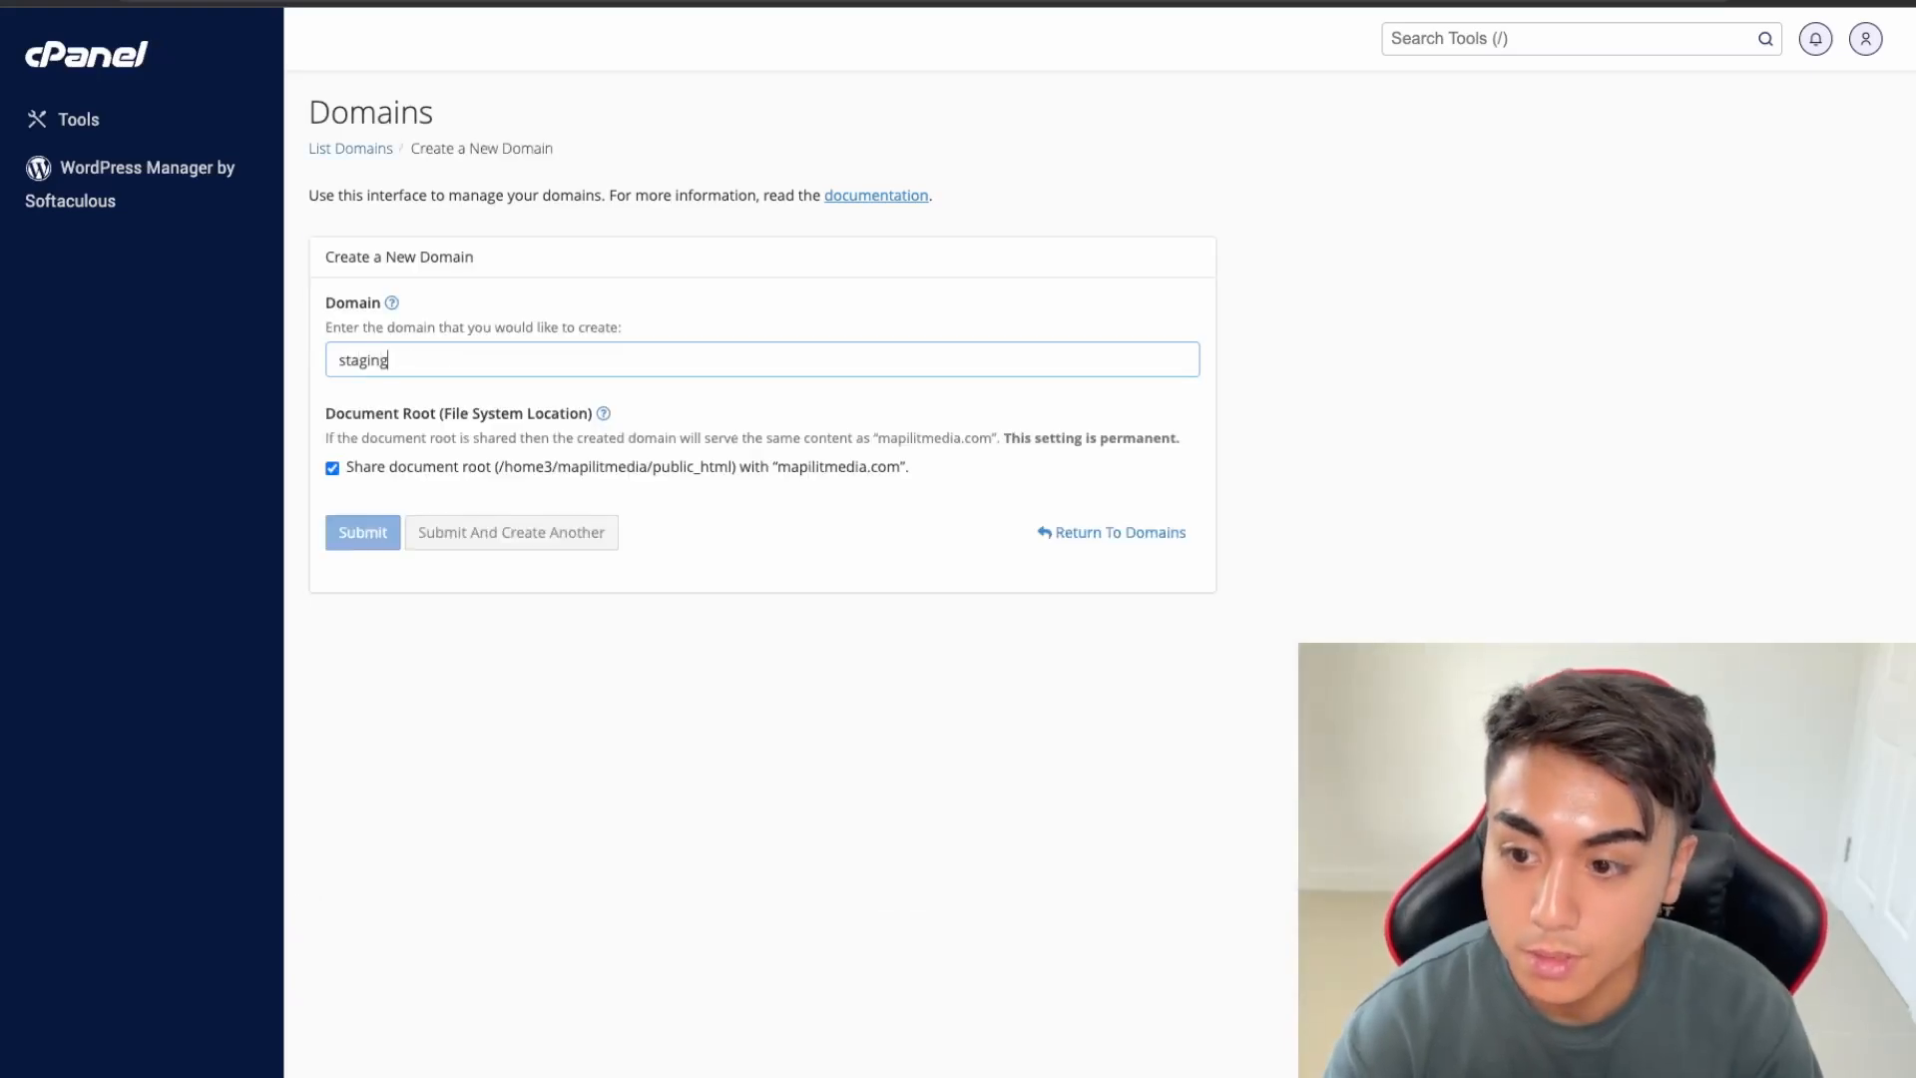
type(".mapilitmedia.com")
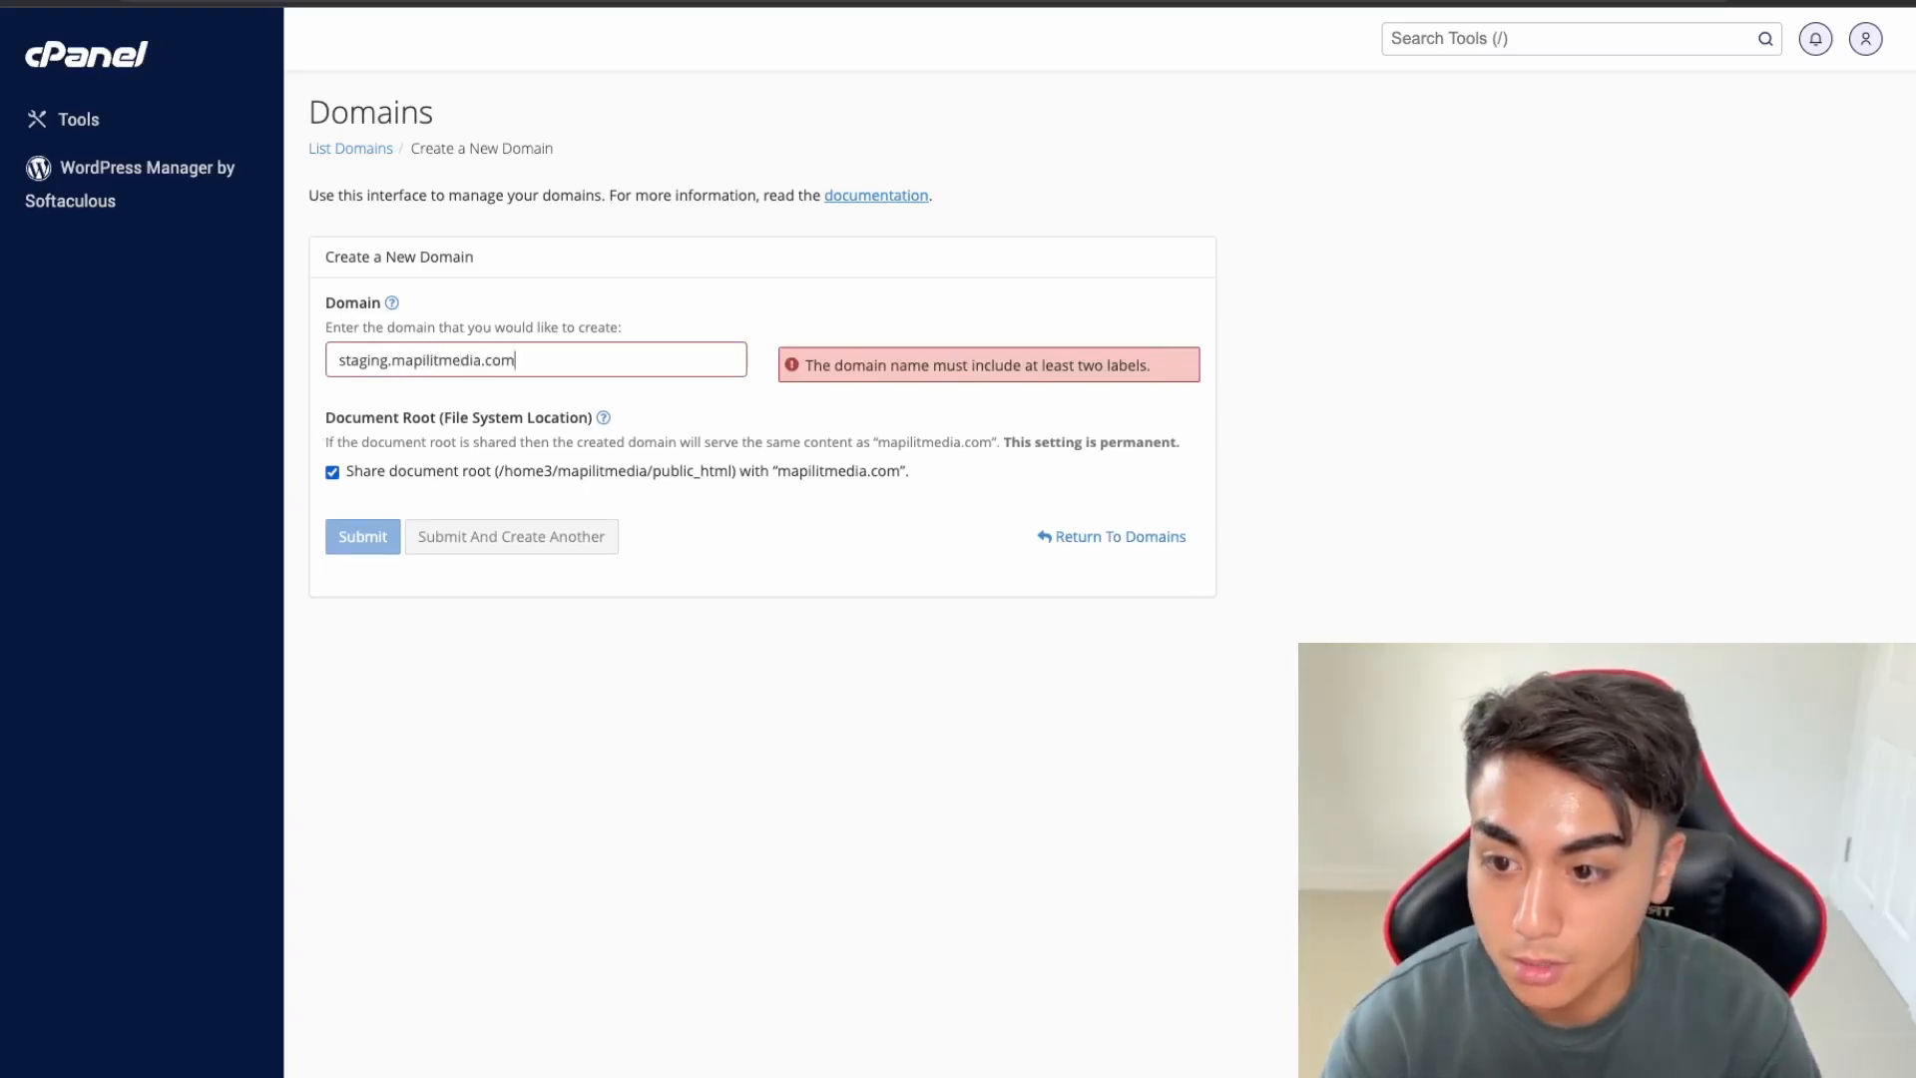
left_click(359, 603)
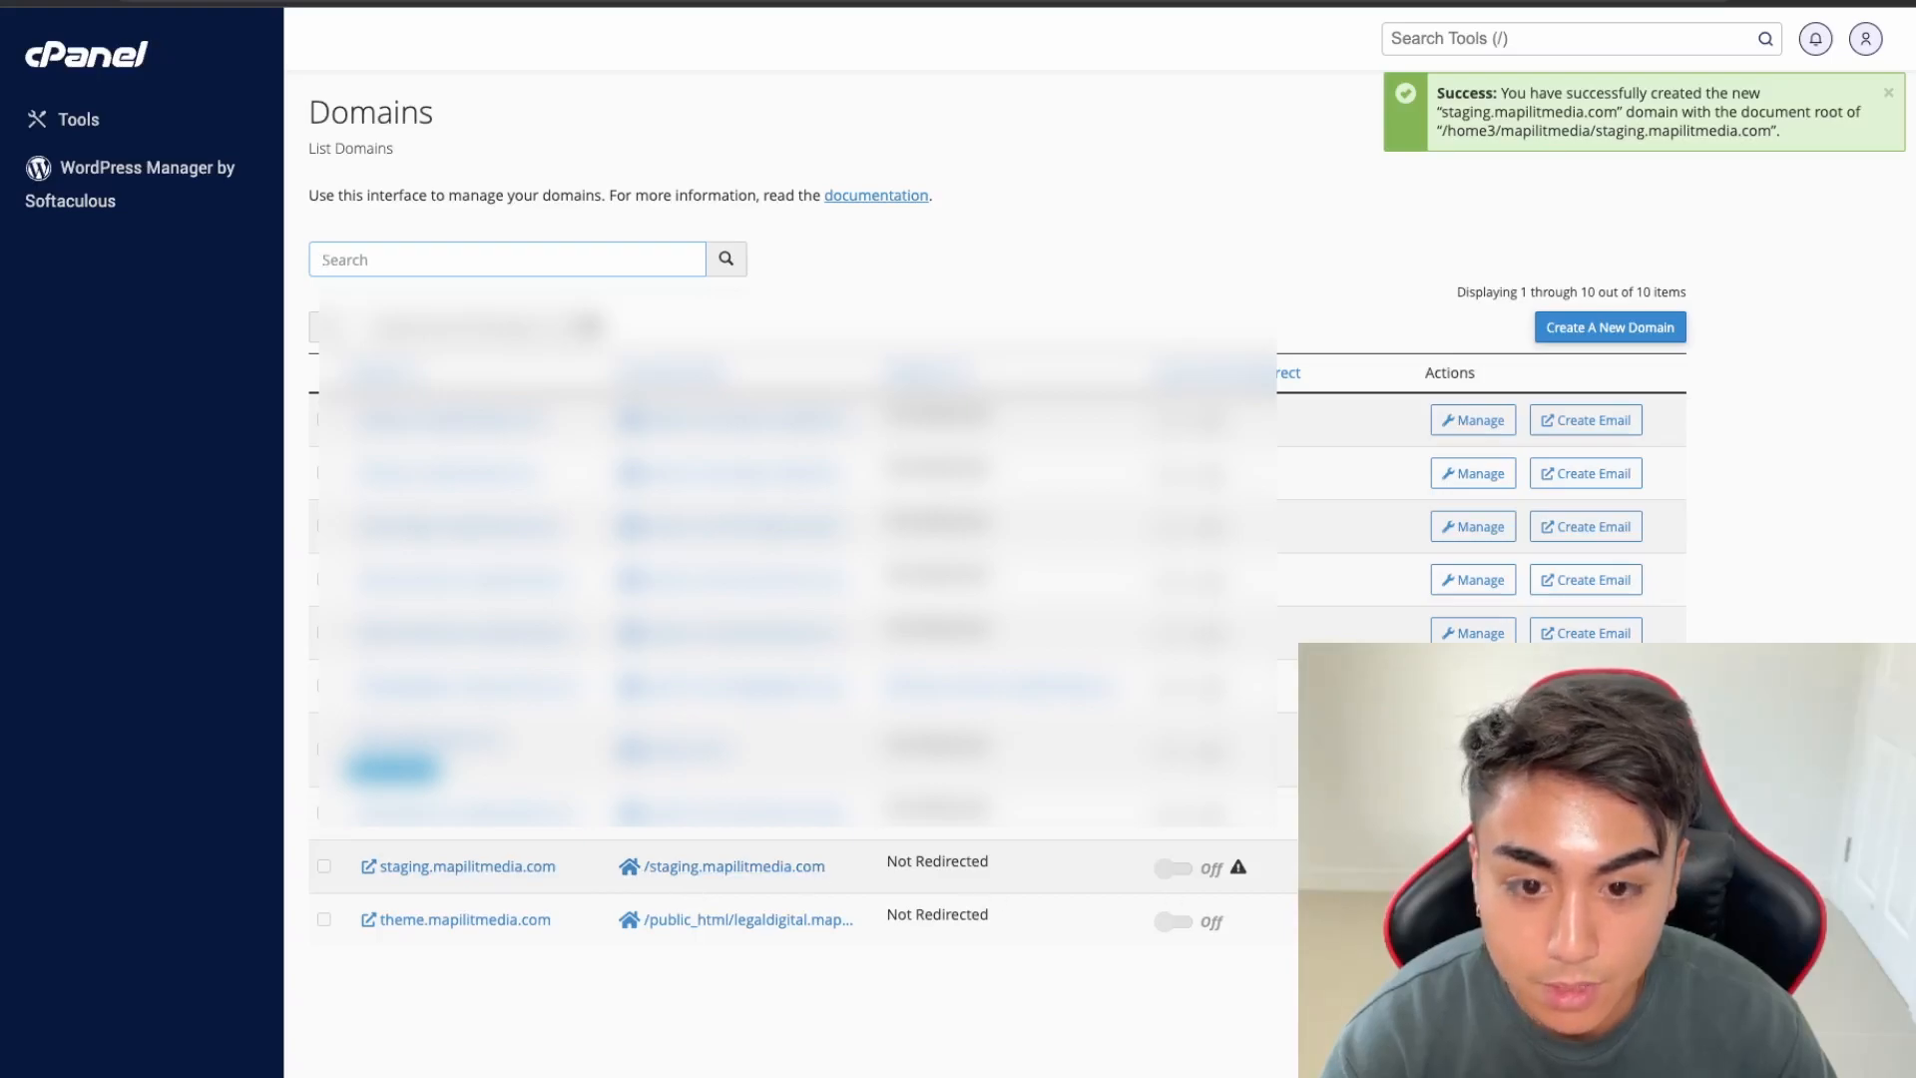
Change staging.mapilitmedia.com's document root to public_html/staging.mapilitmedia.com and return to the domain list
left_click(1473, 866)
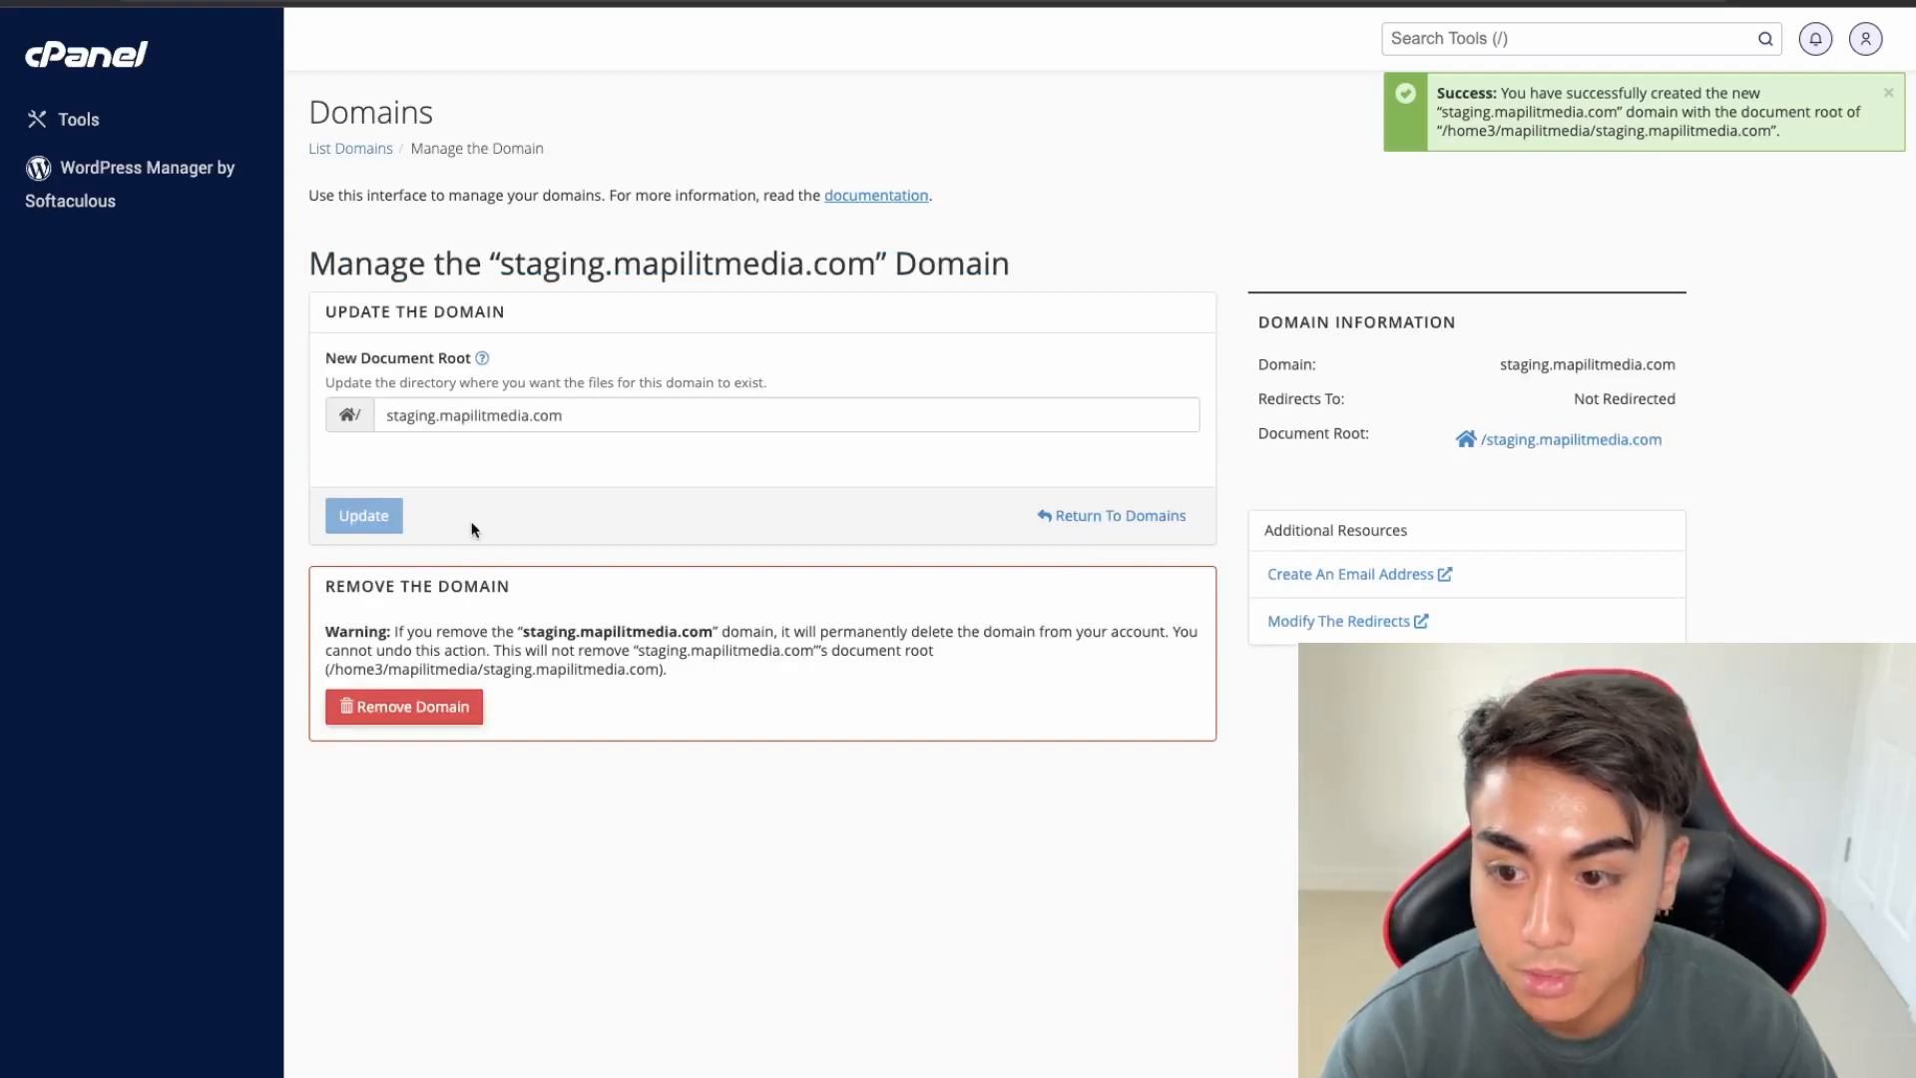
left_click(386, 415)
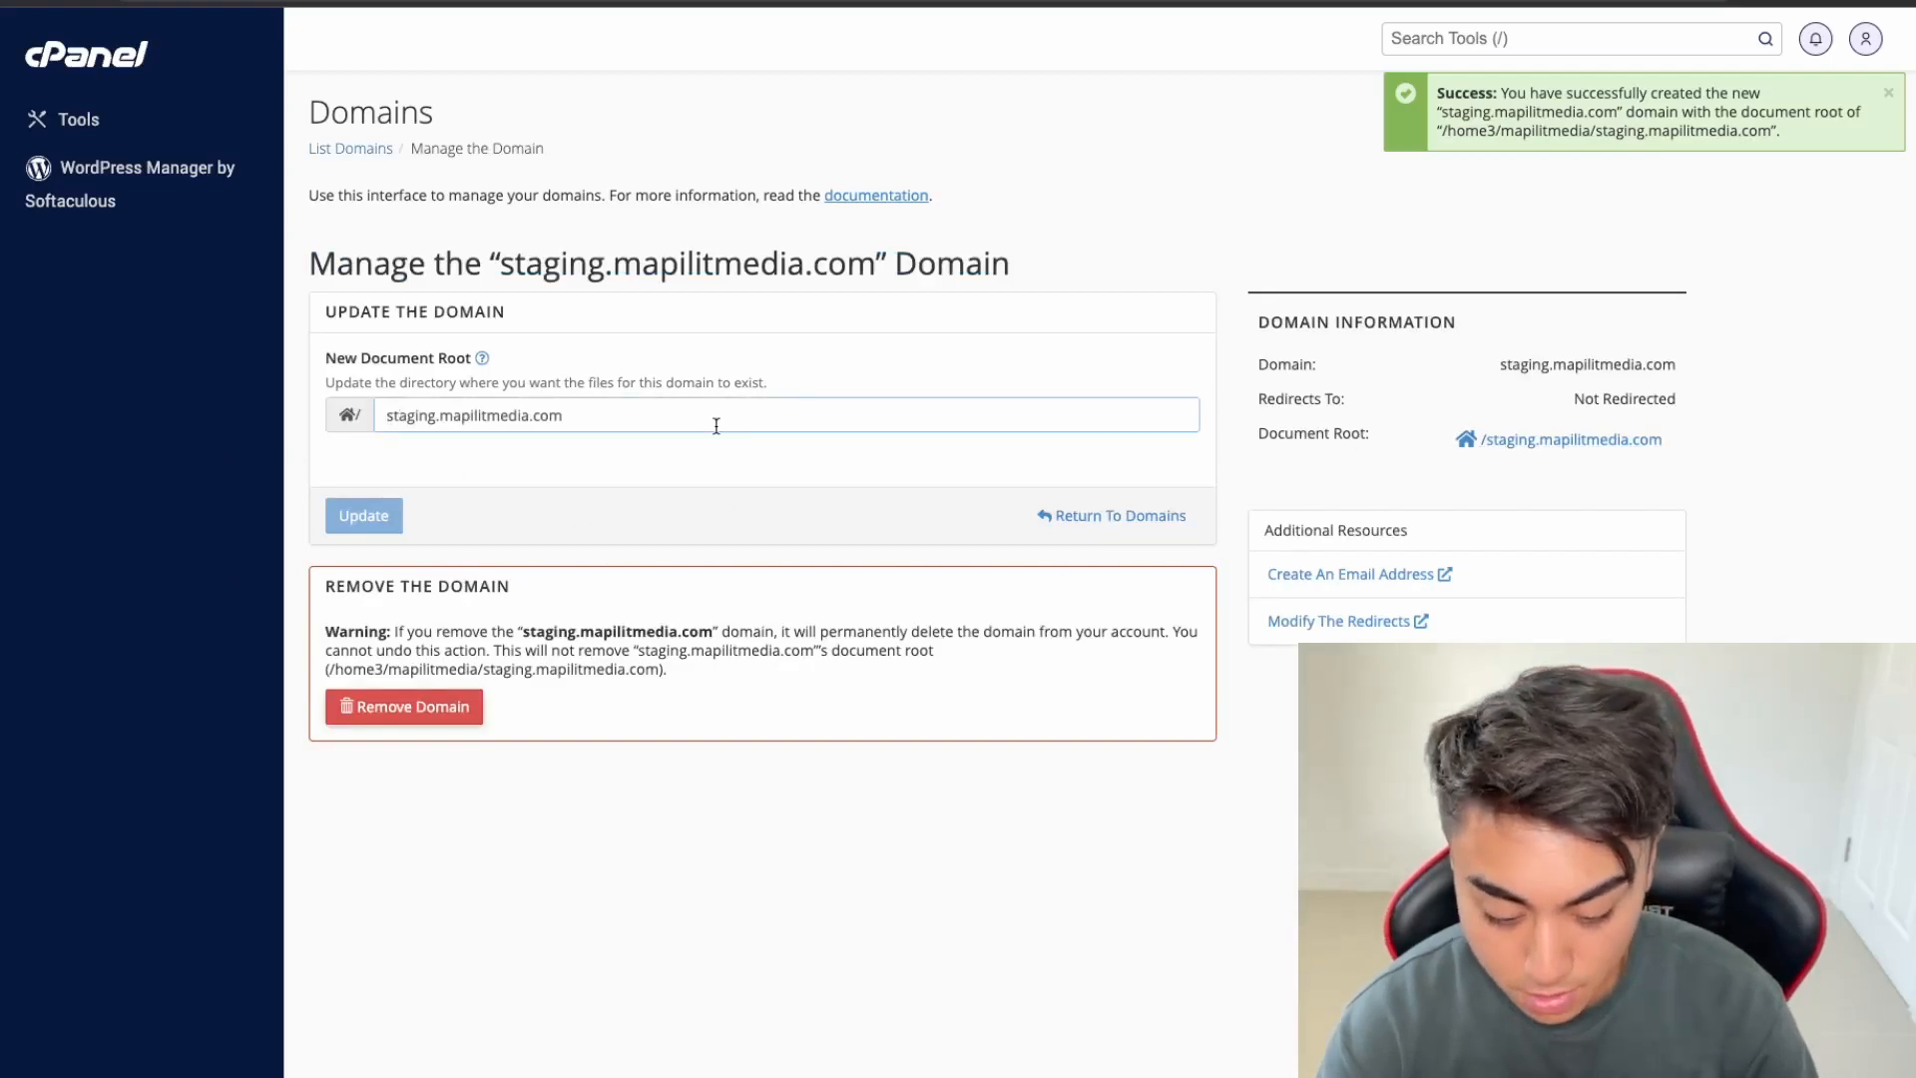
type("public_html/")
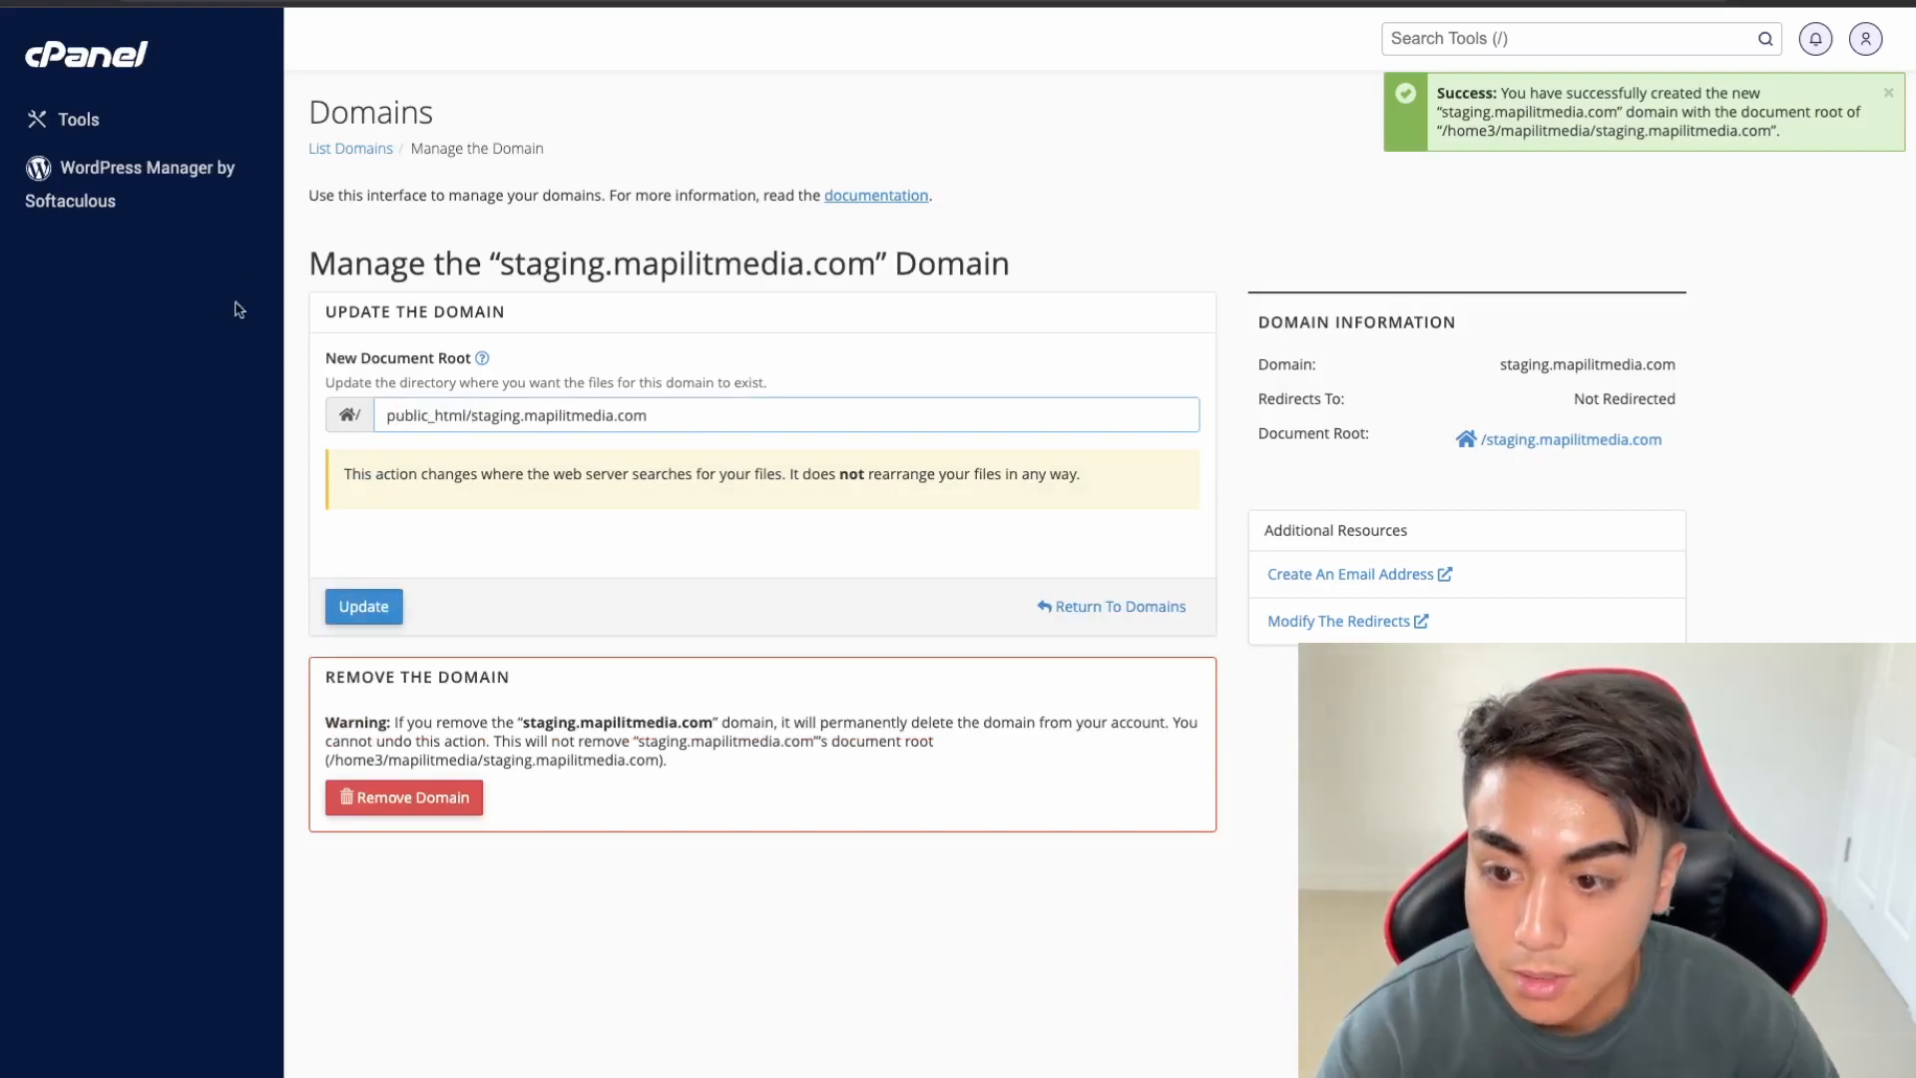
left_click(380, 611)
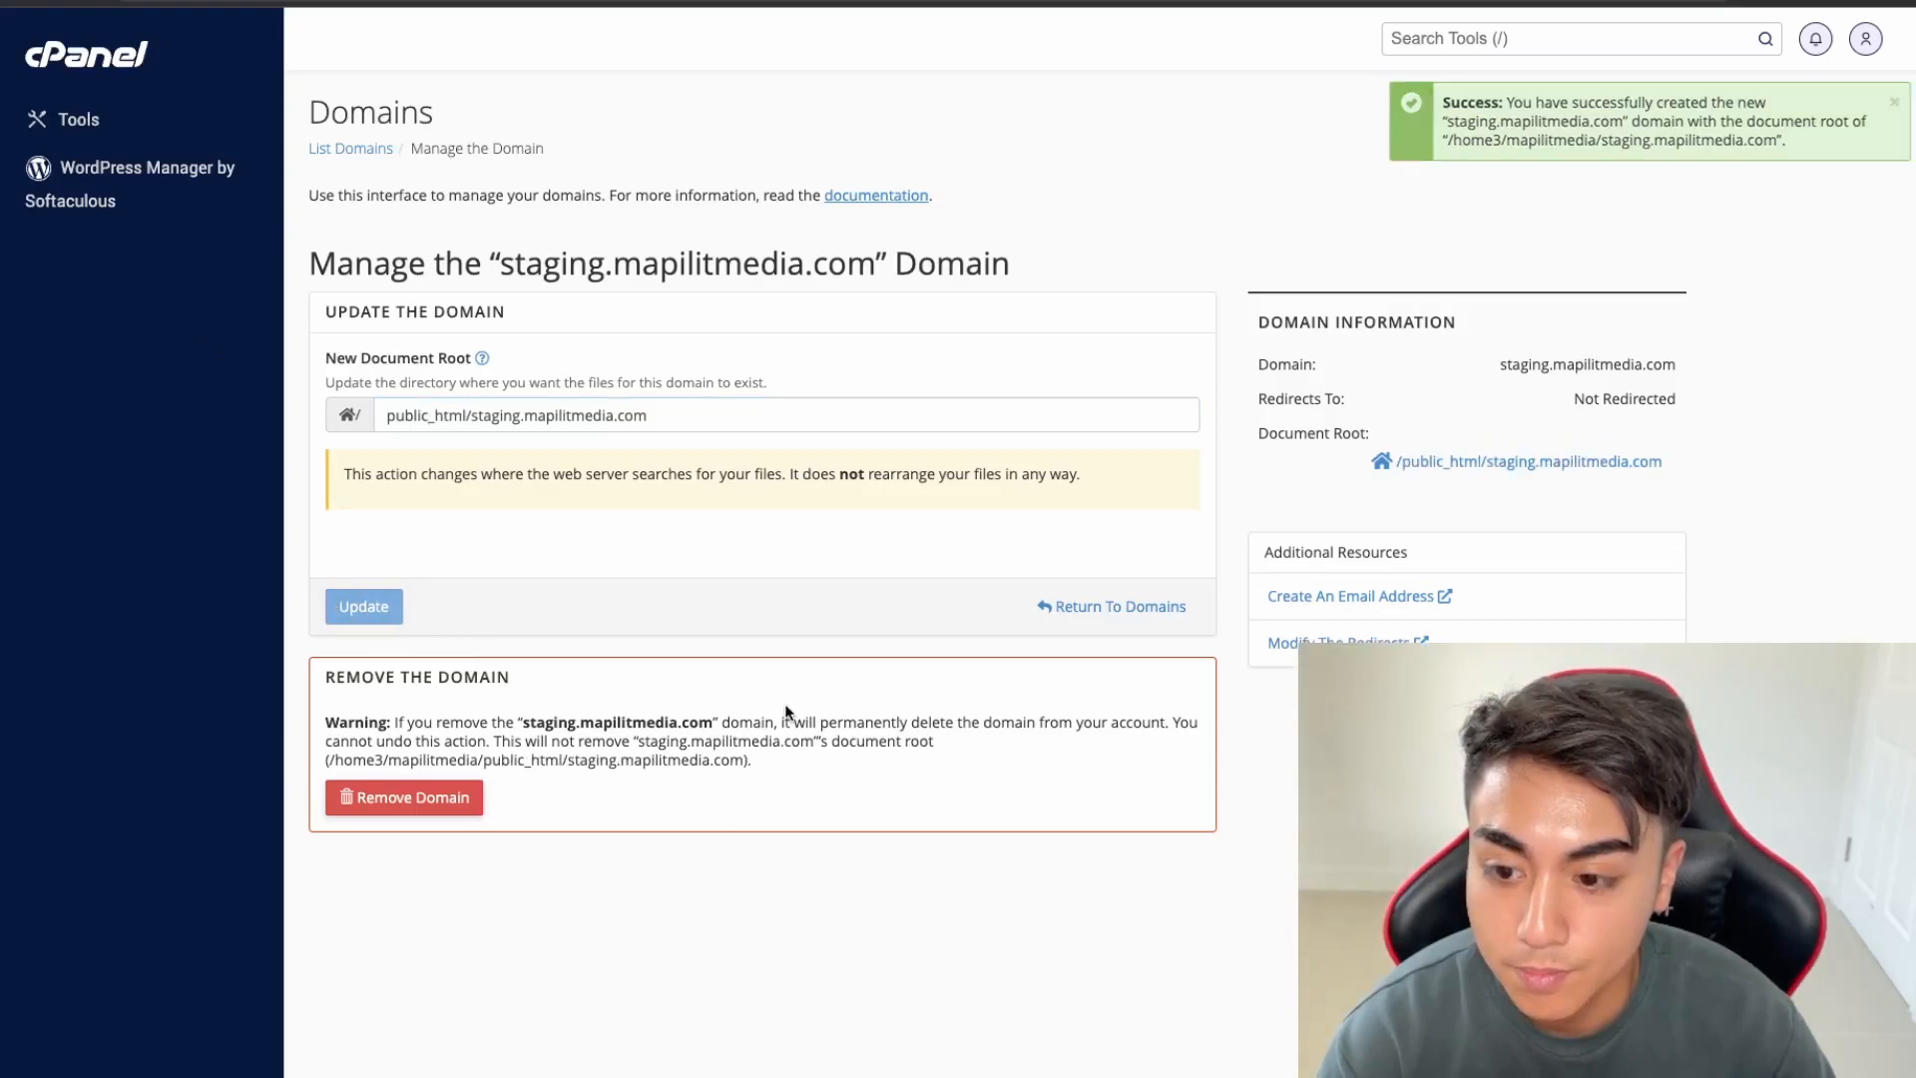
left_click(346, 151)
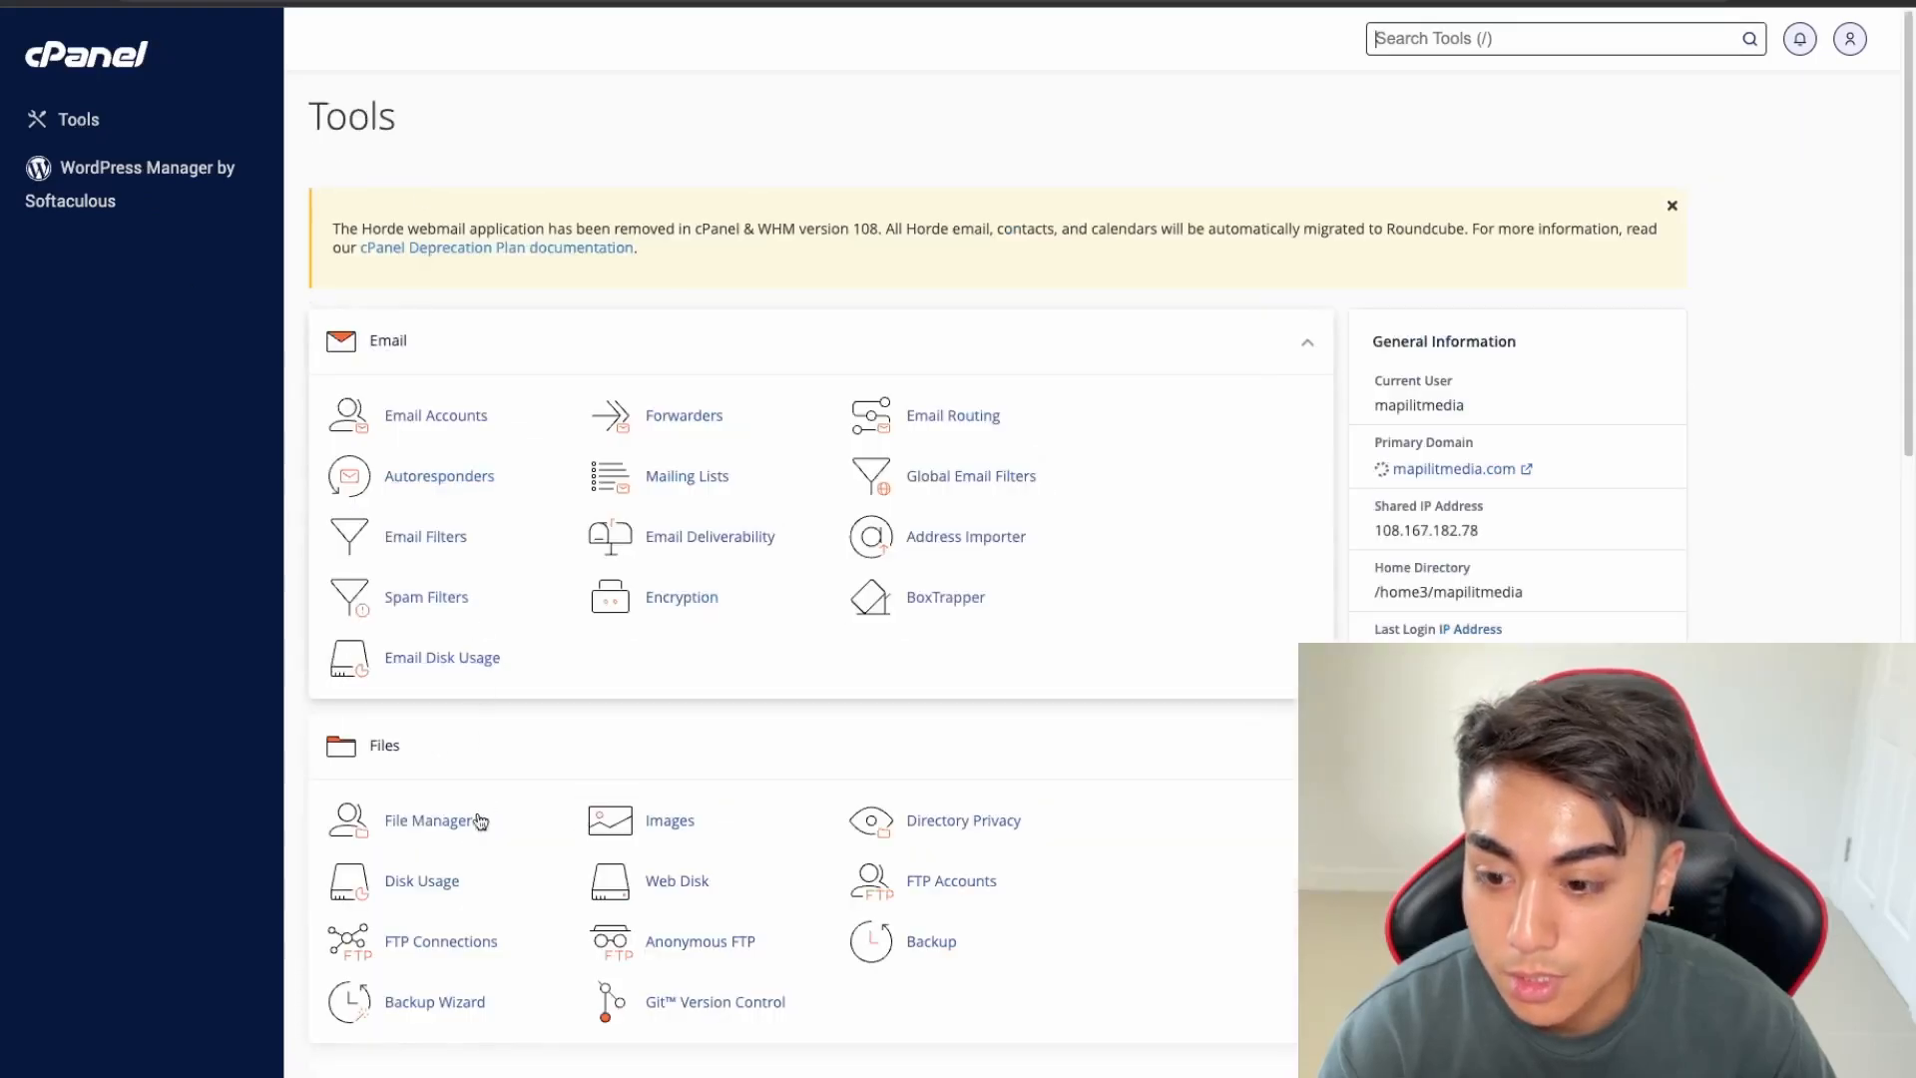
Upload wordpress-6.2.2 (1).zip into public_html/staging.mapilitmedia.com and select the archive
left_click(464, 836)
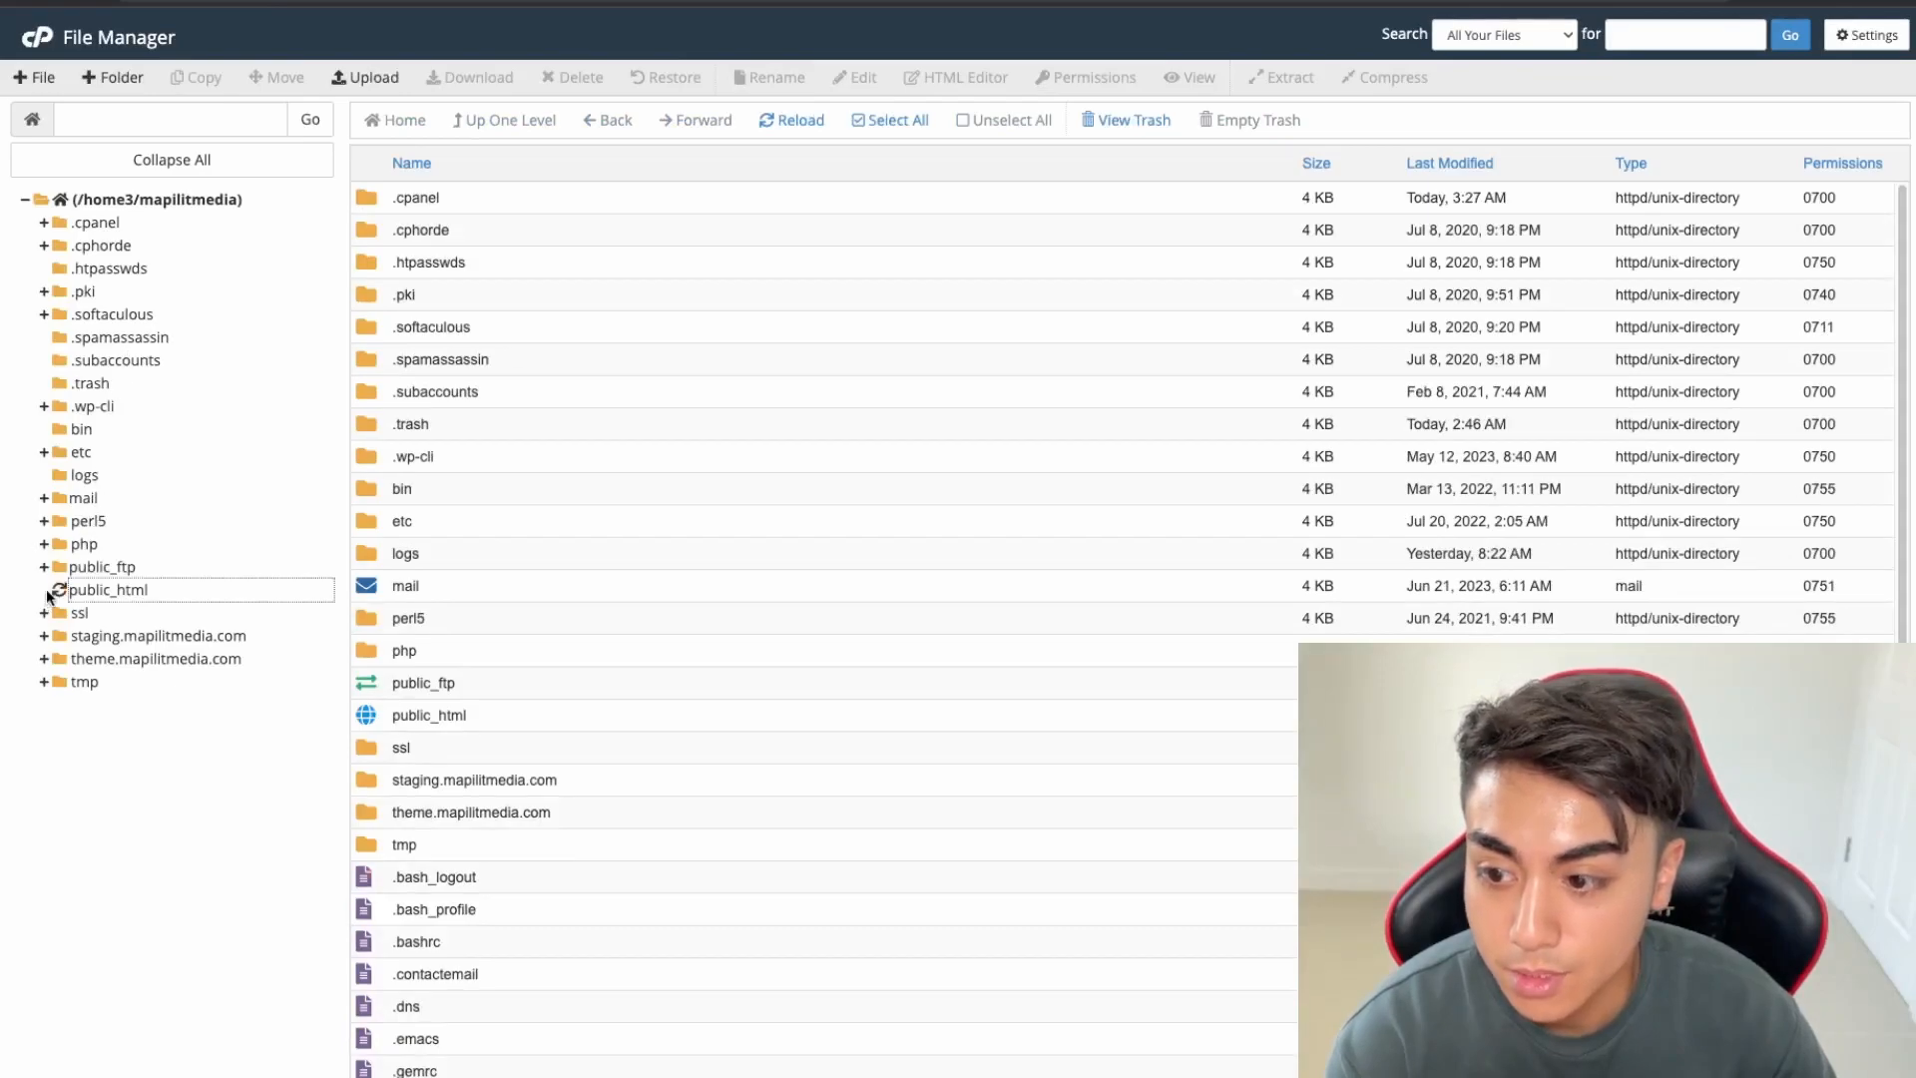
left_click(56, 592)
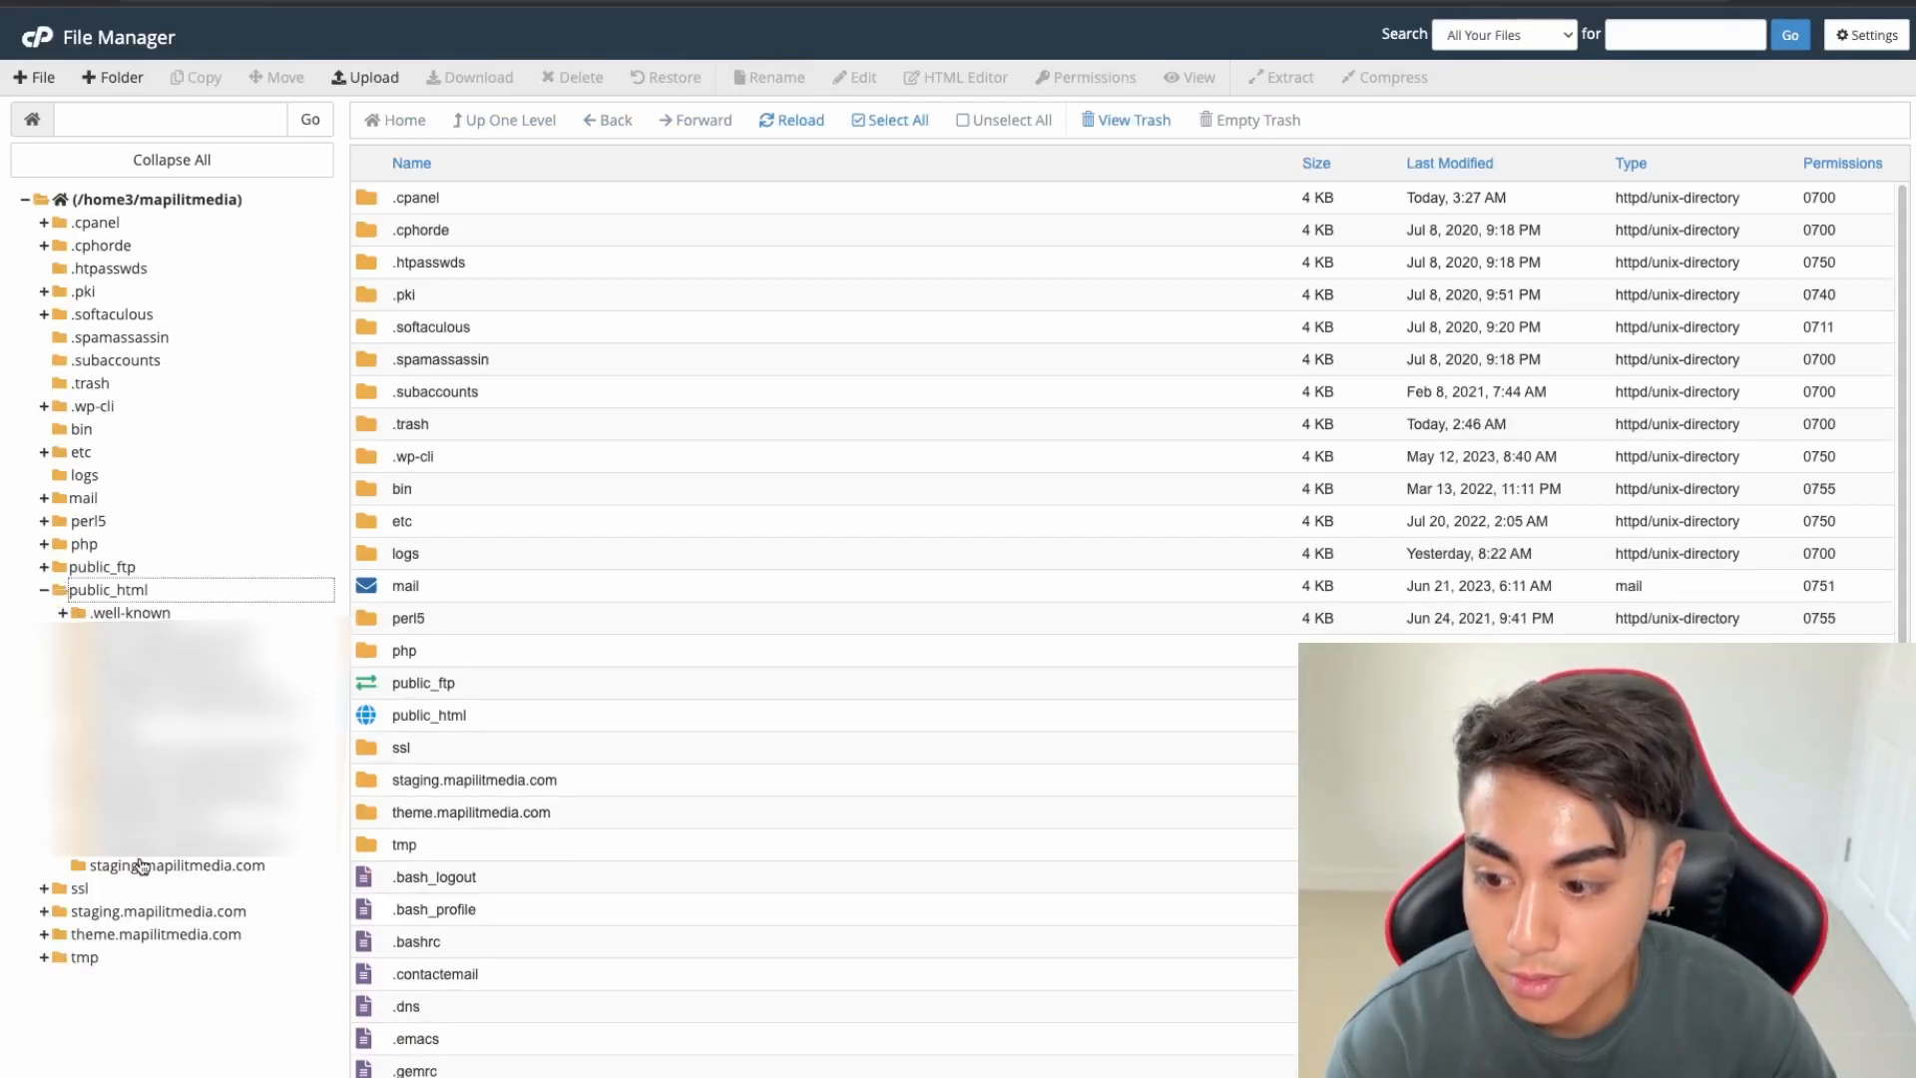
left_click(140, 865)
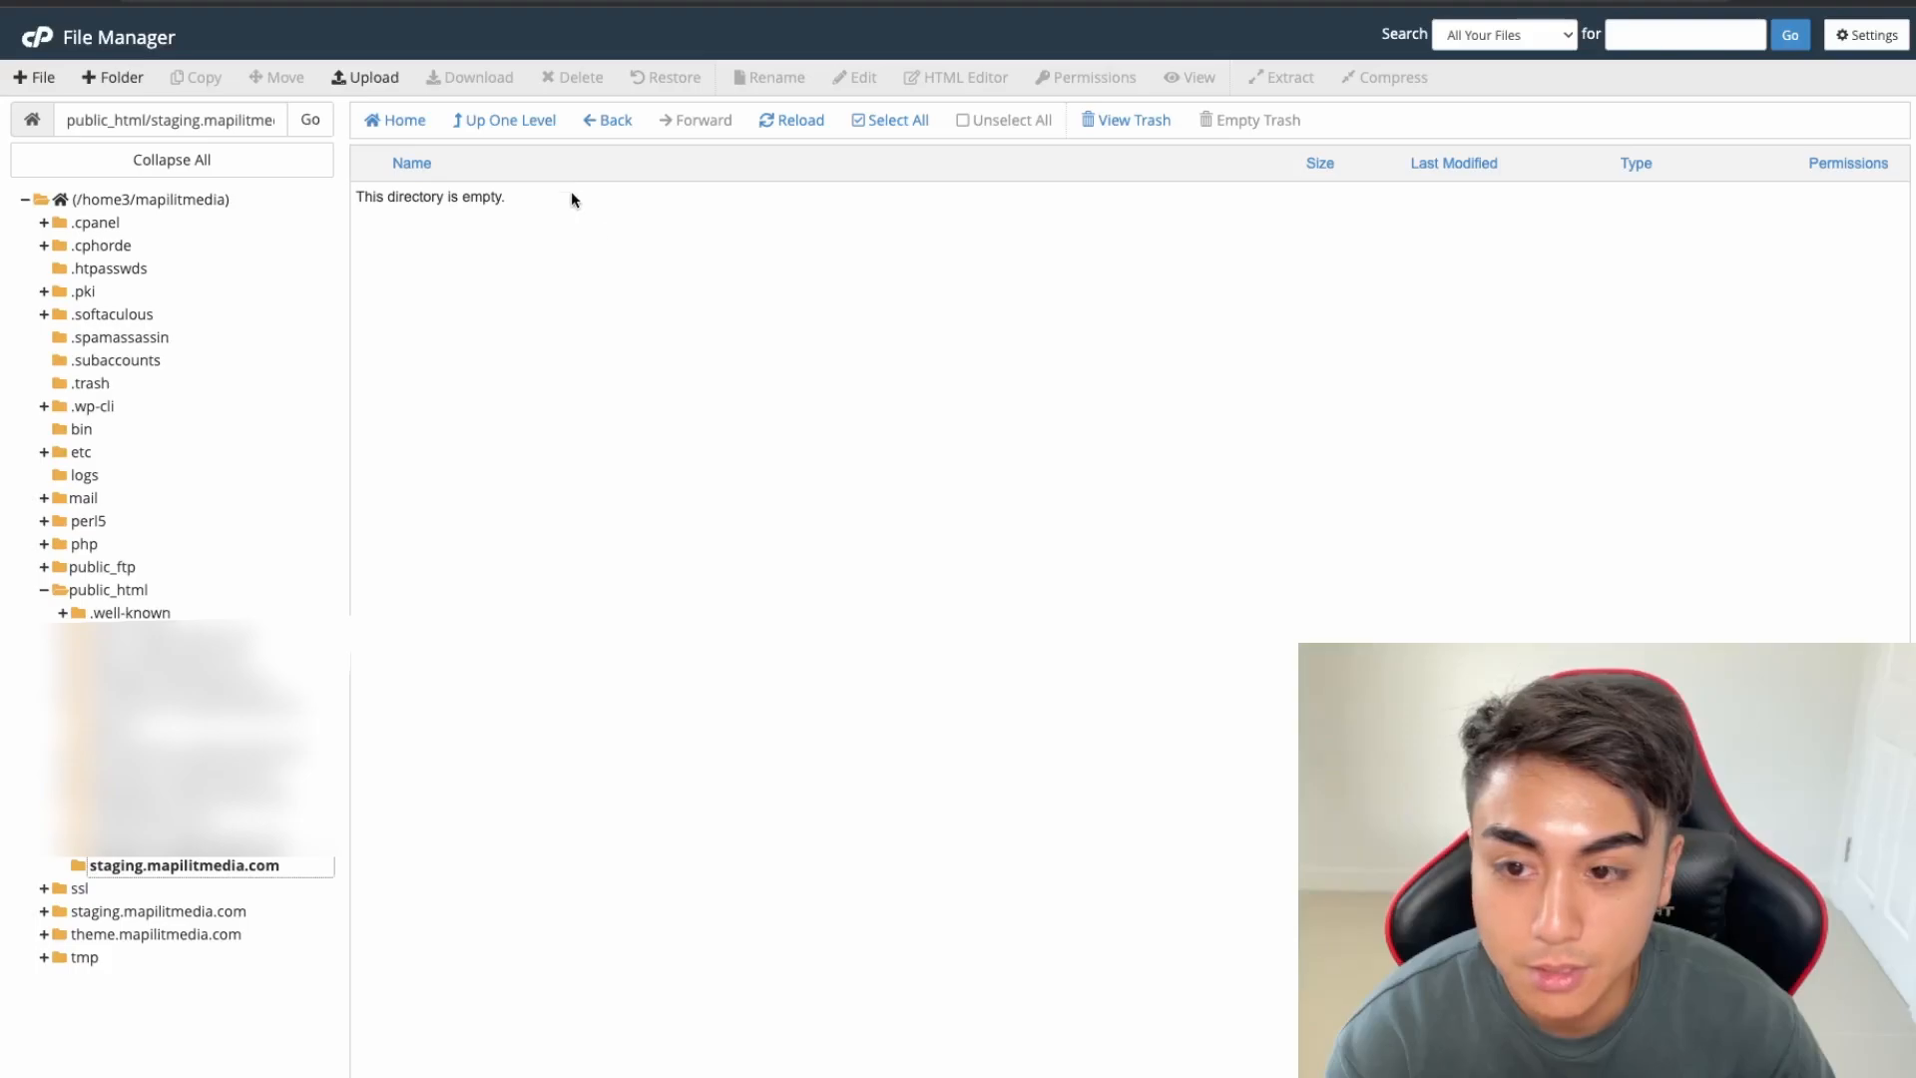
left_click(365, 77)
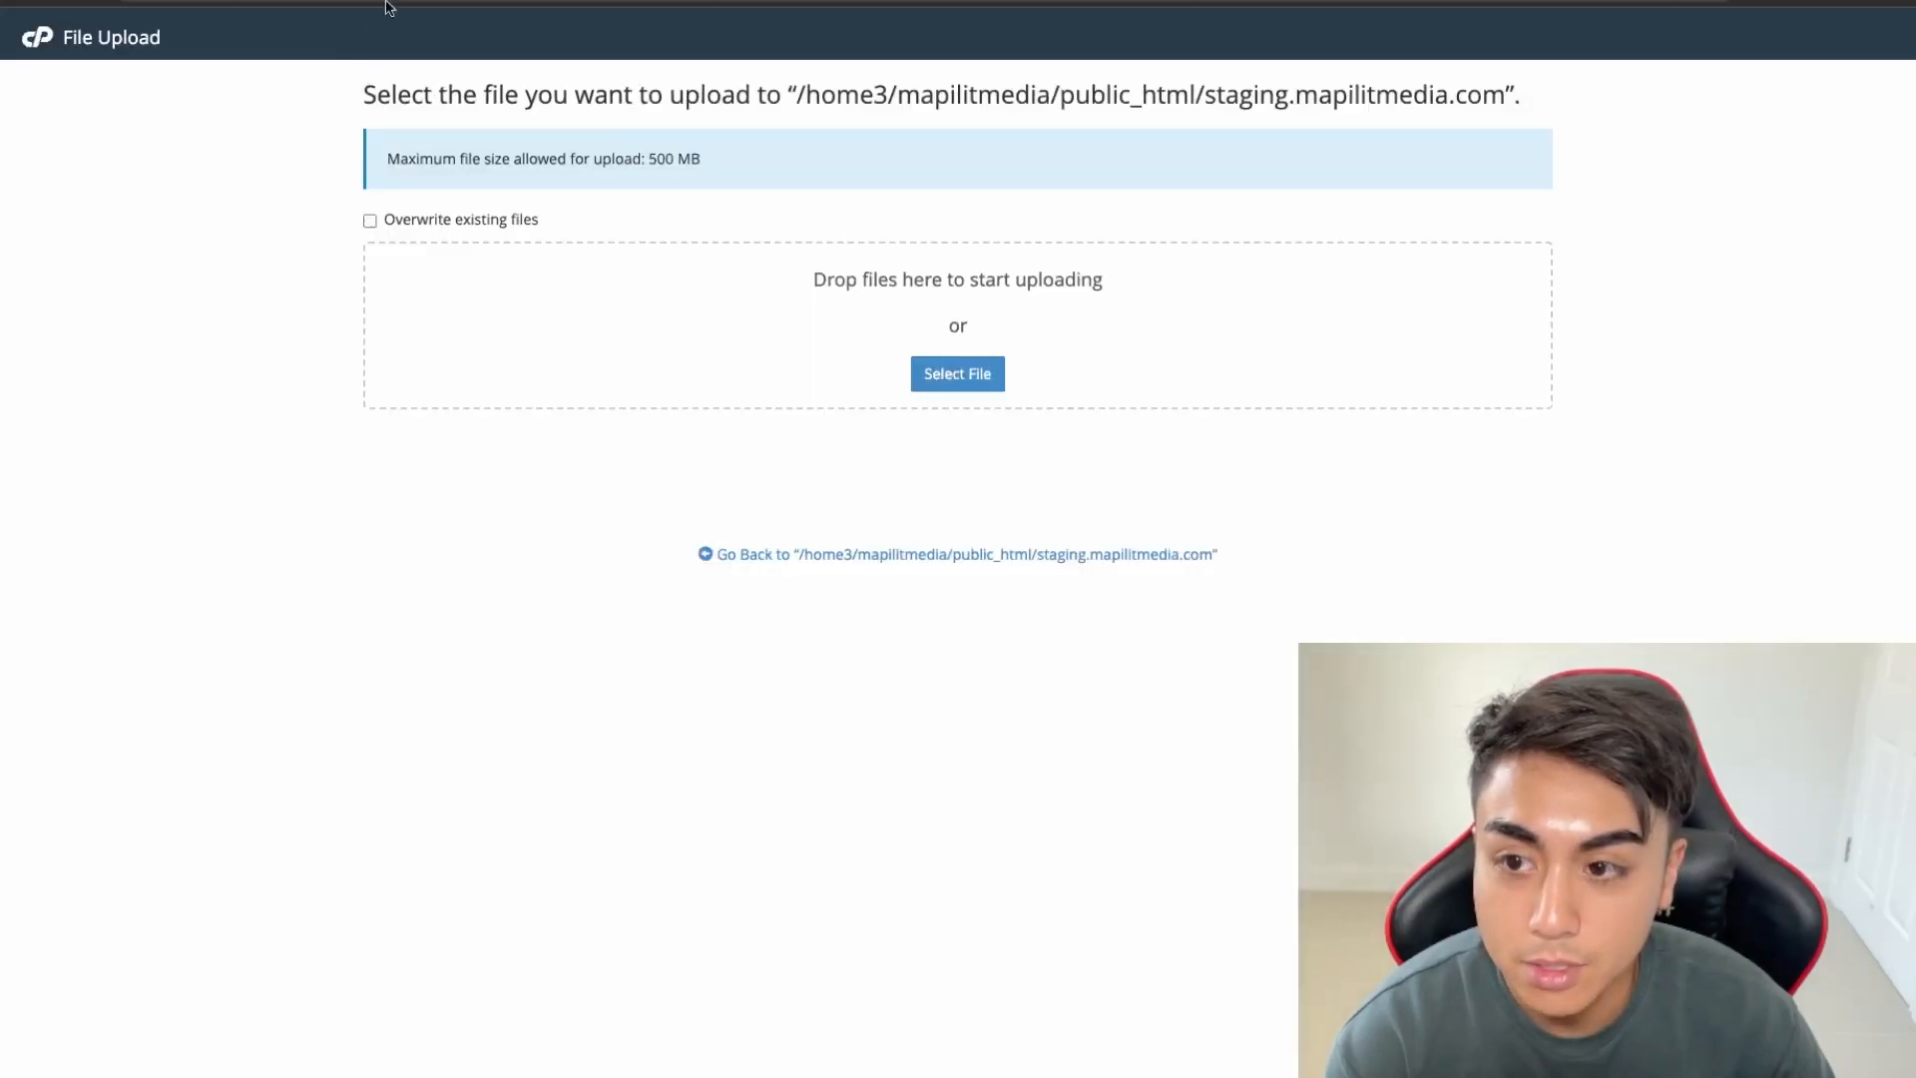
left_click_drag(1637, 759, 1128, 371)
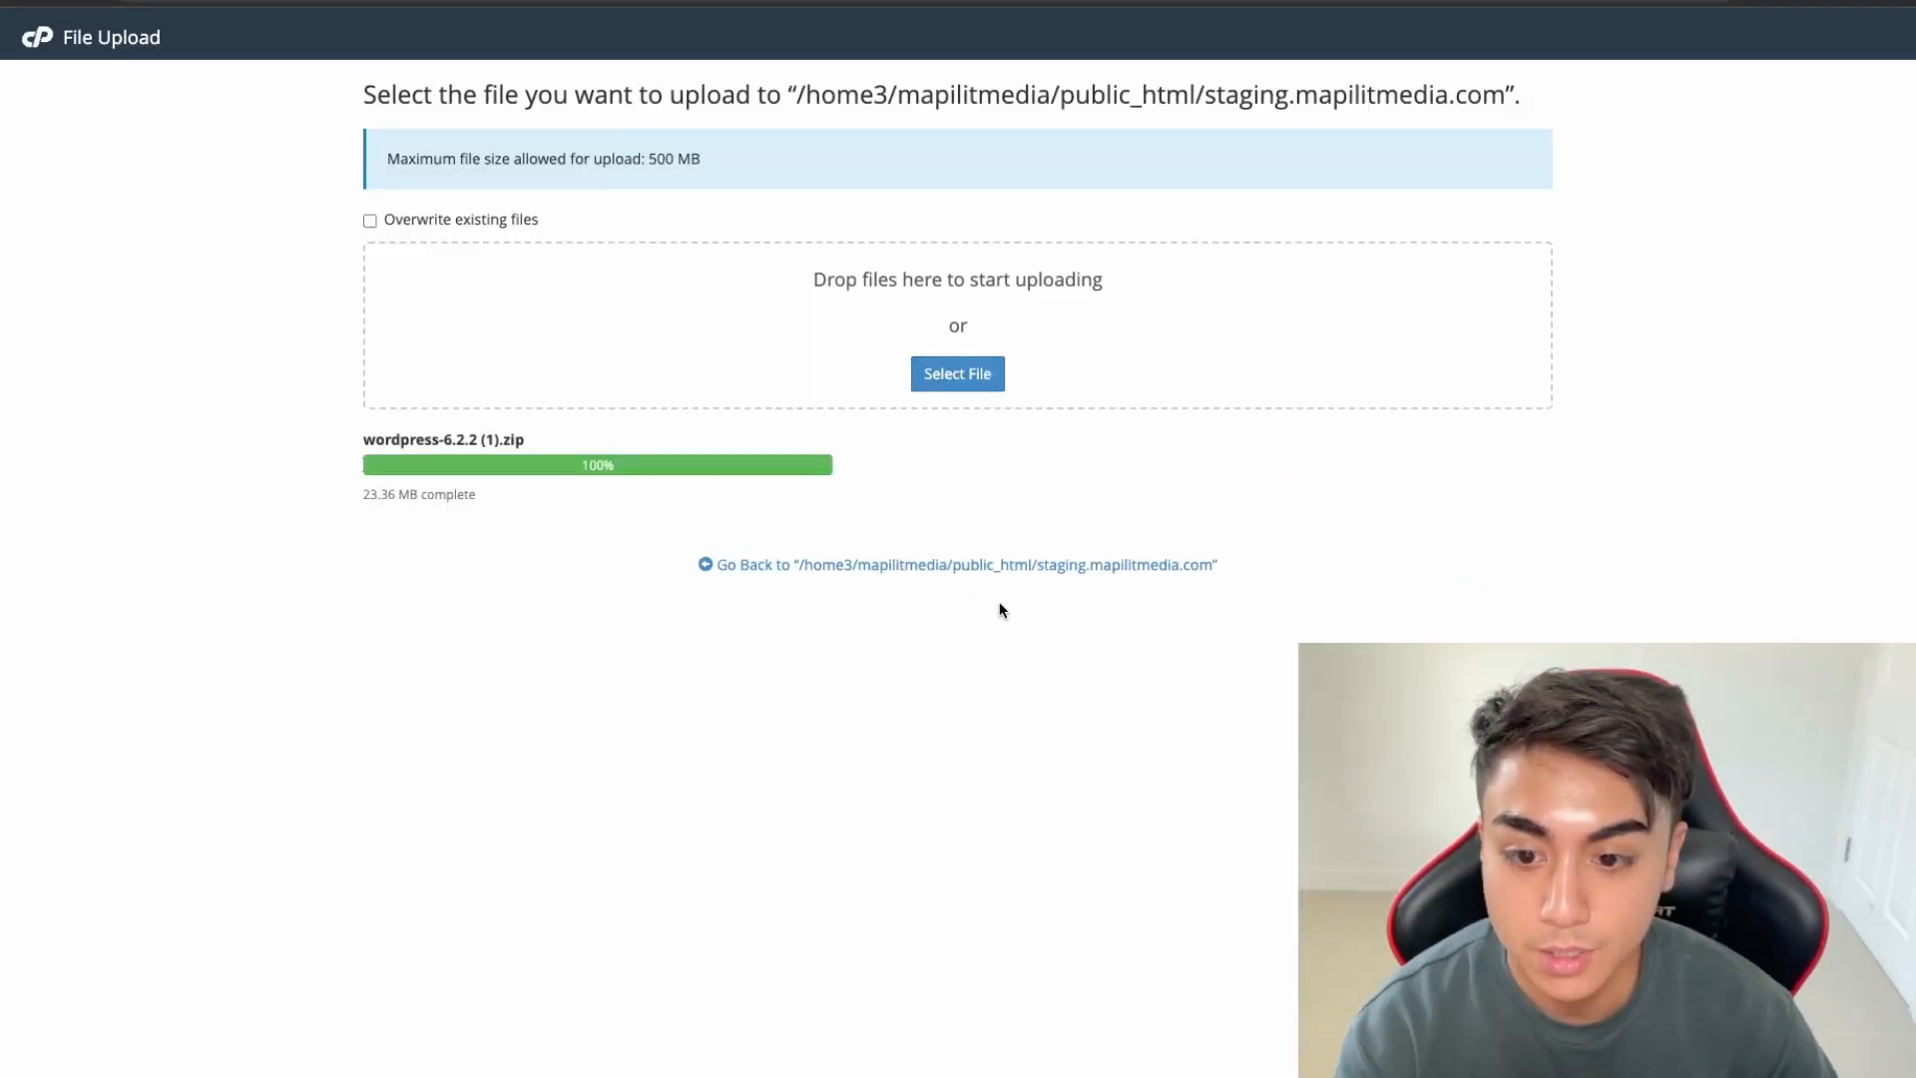
left_click(1002, 568)
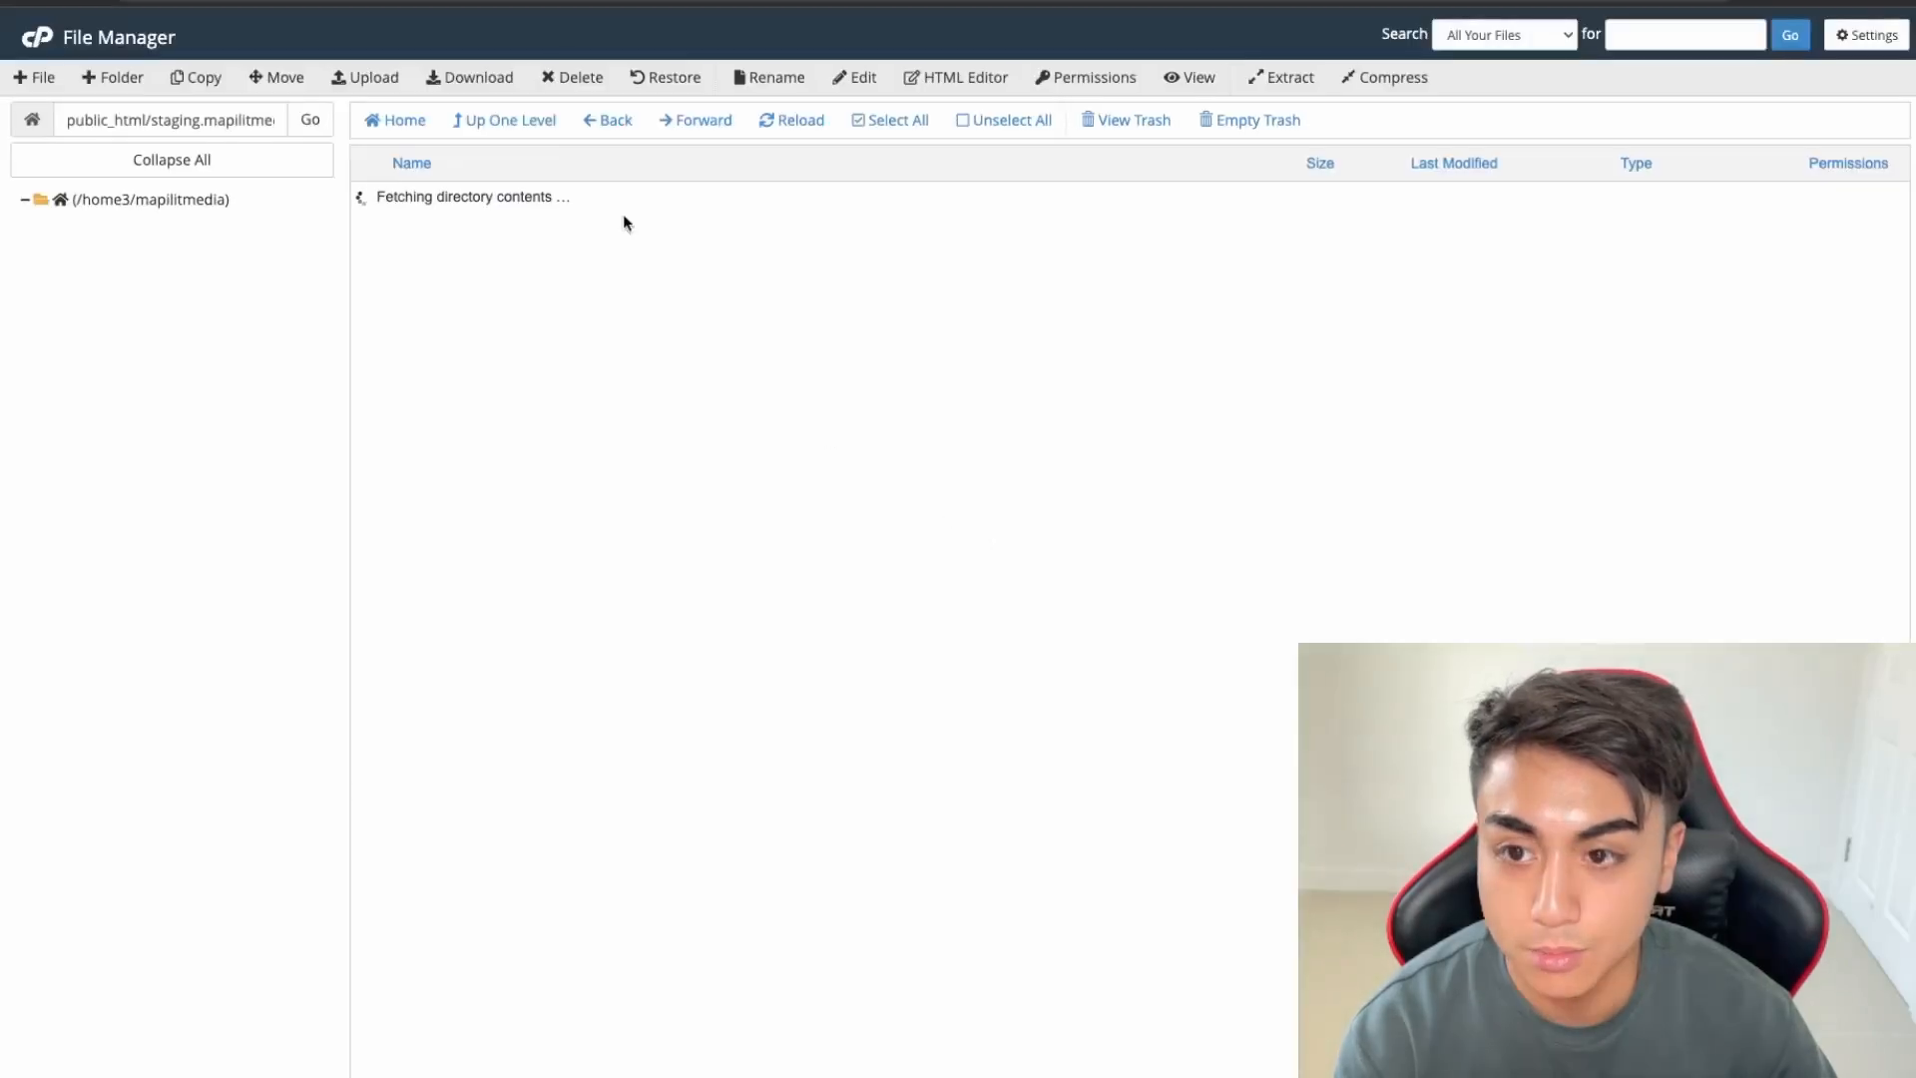
left_click(494, 205)
Extract the WordPress zip into the staging folder
right_click(493, 201)
left_click(538, 432)
left_click(1116, 700)
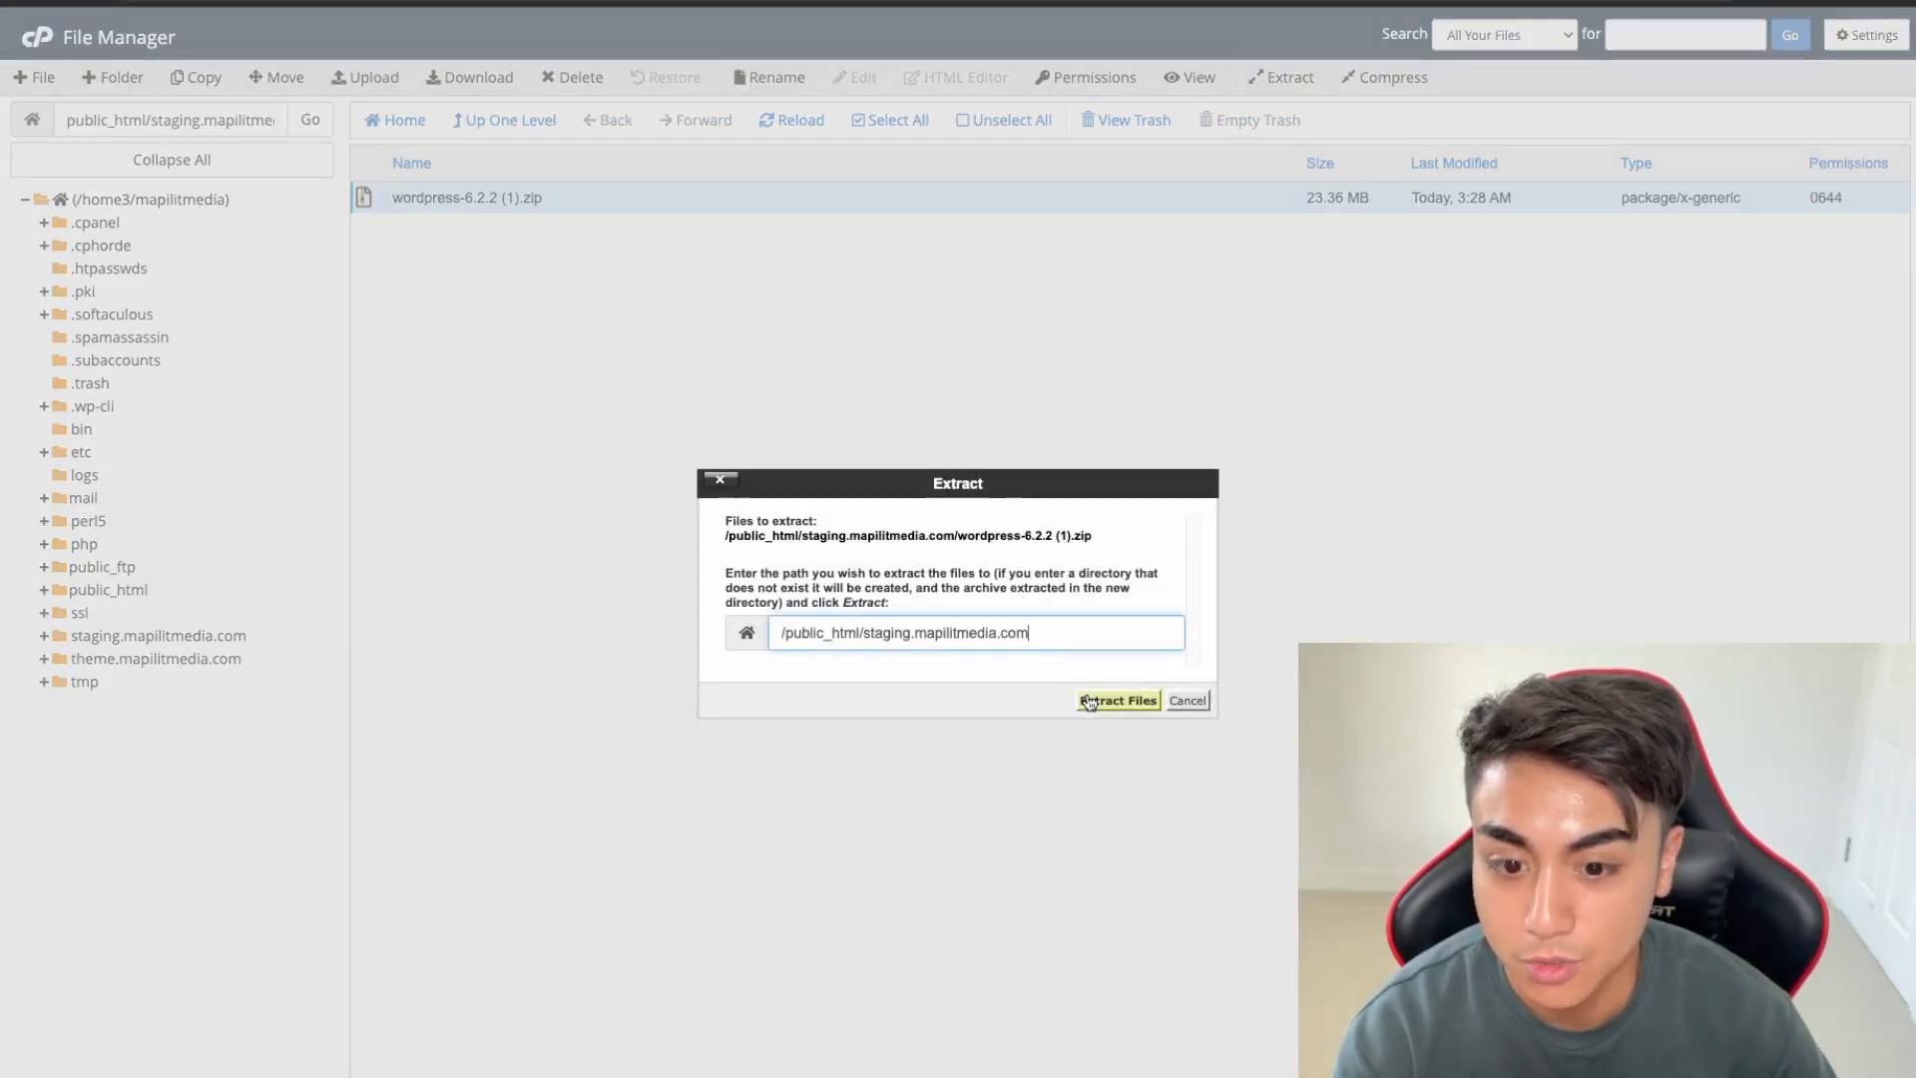
left_click(796, 131)
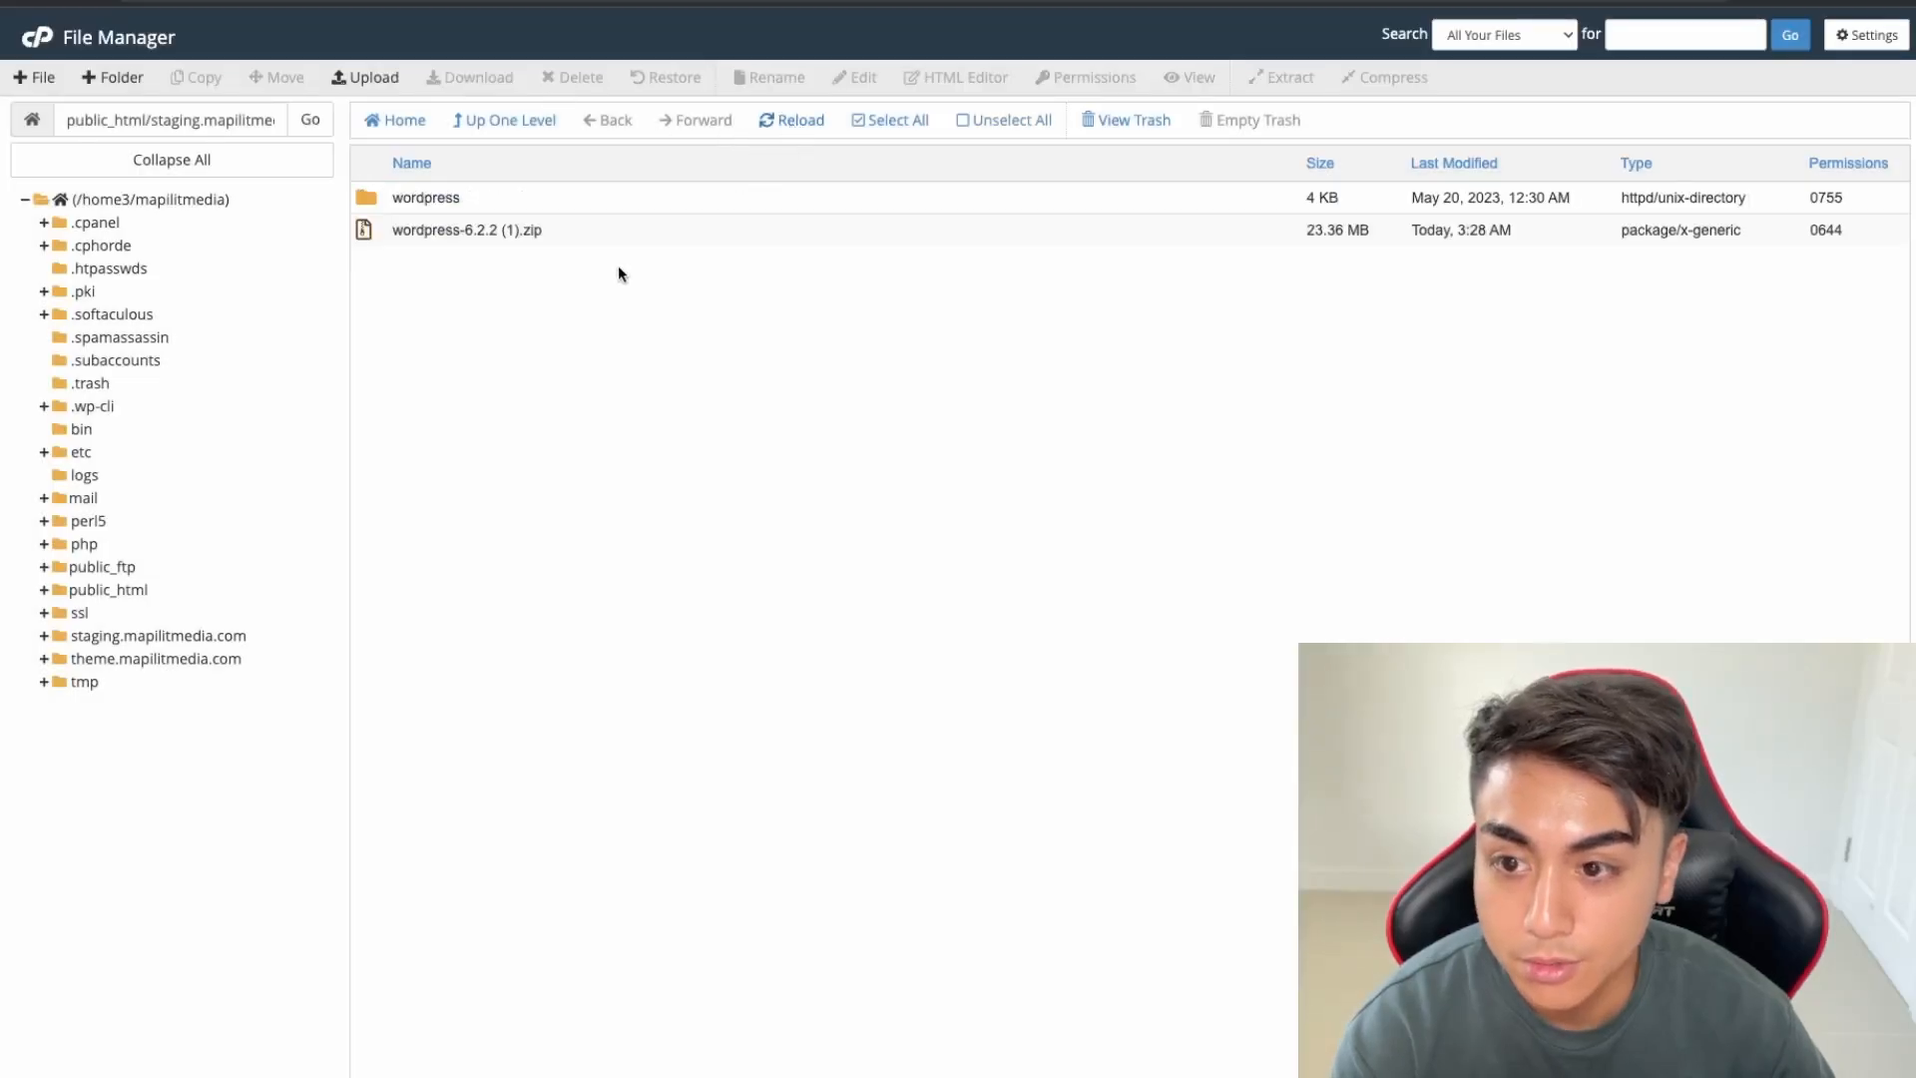
Move all files from the extracted wordpress folder up into the staging folder
double_click(574, 207)
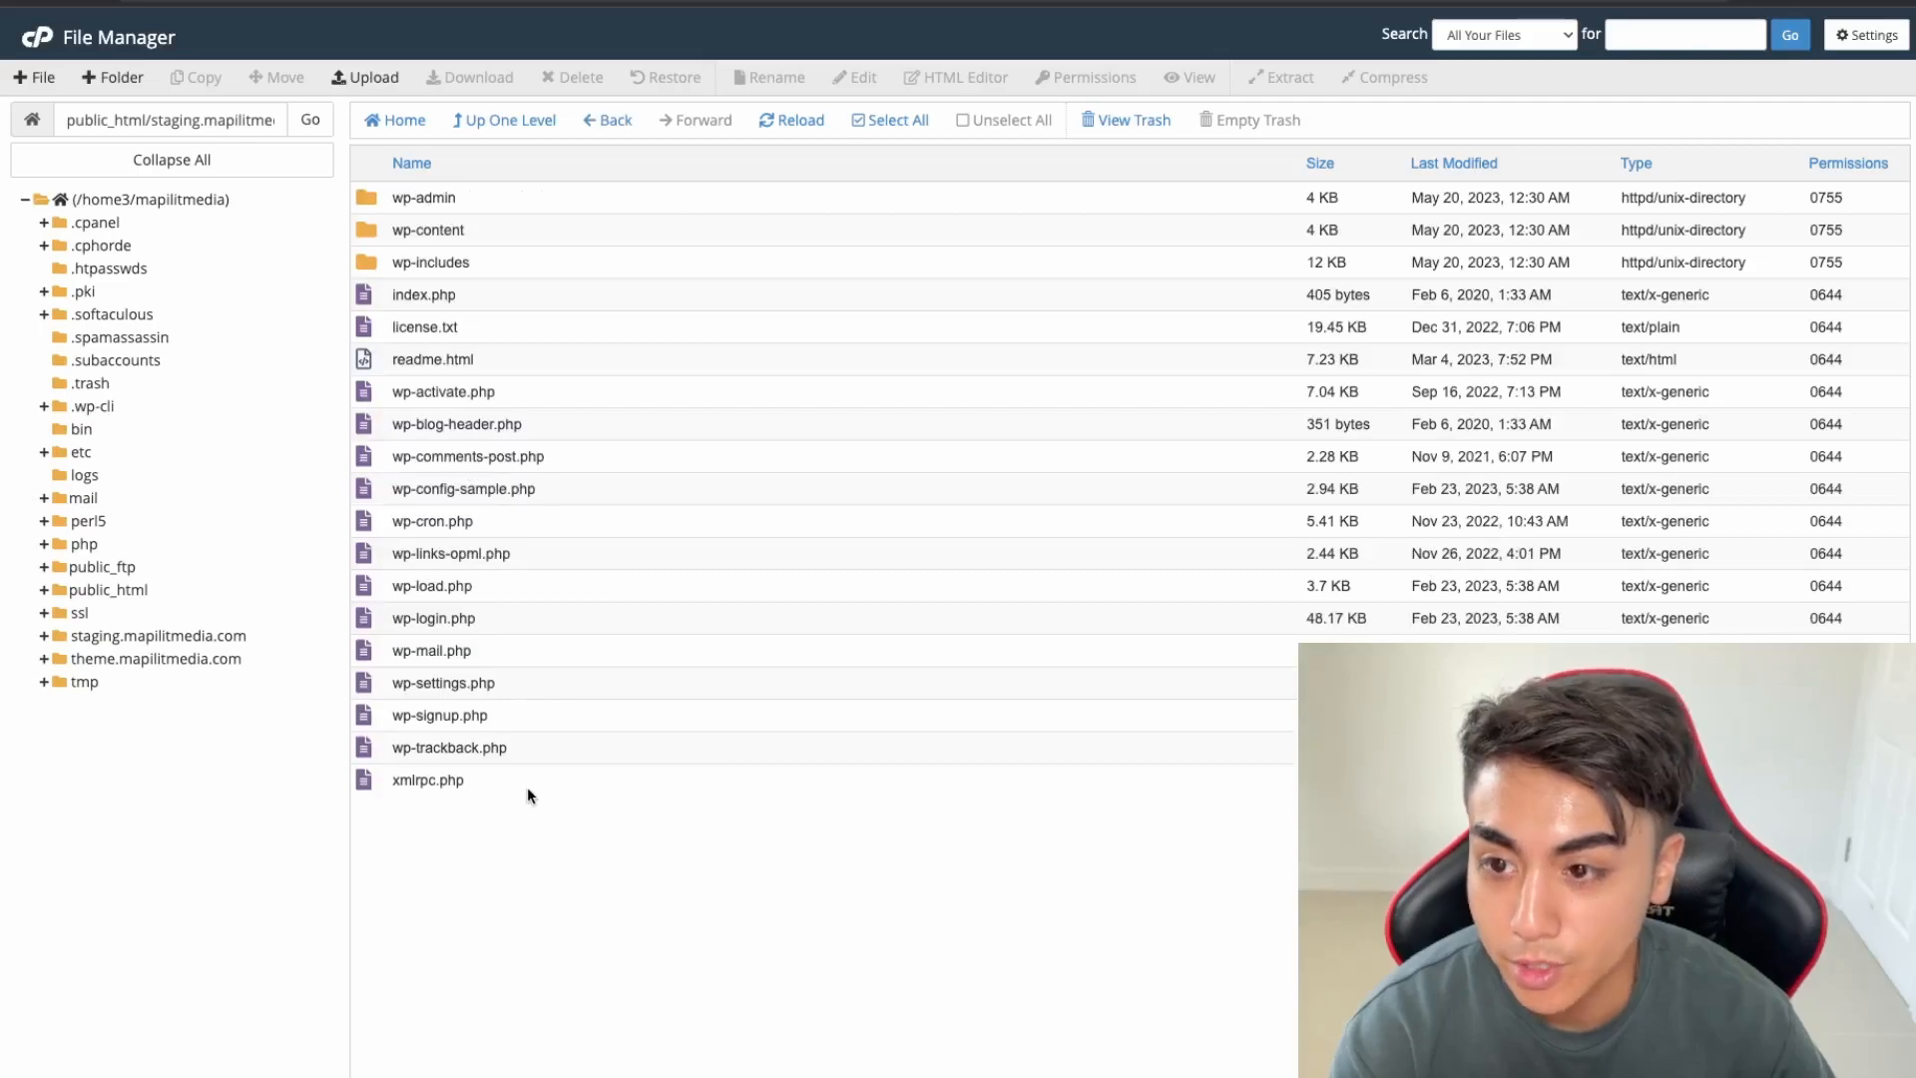
left_click(636, 778)
left_click(873, 121)
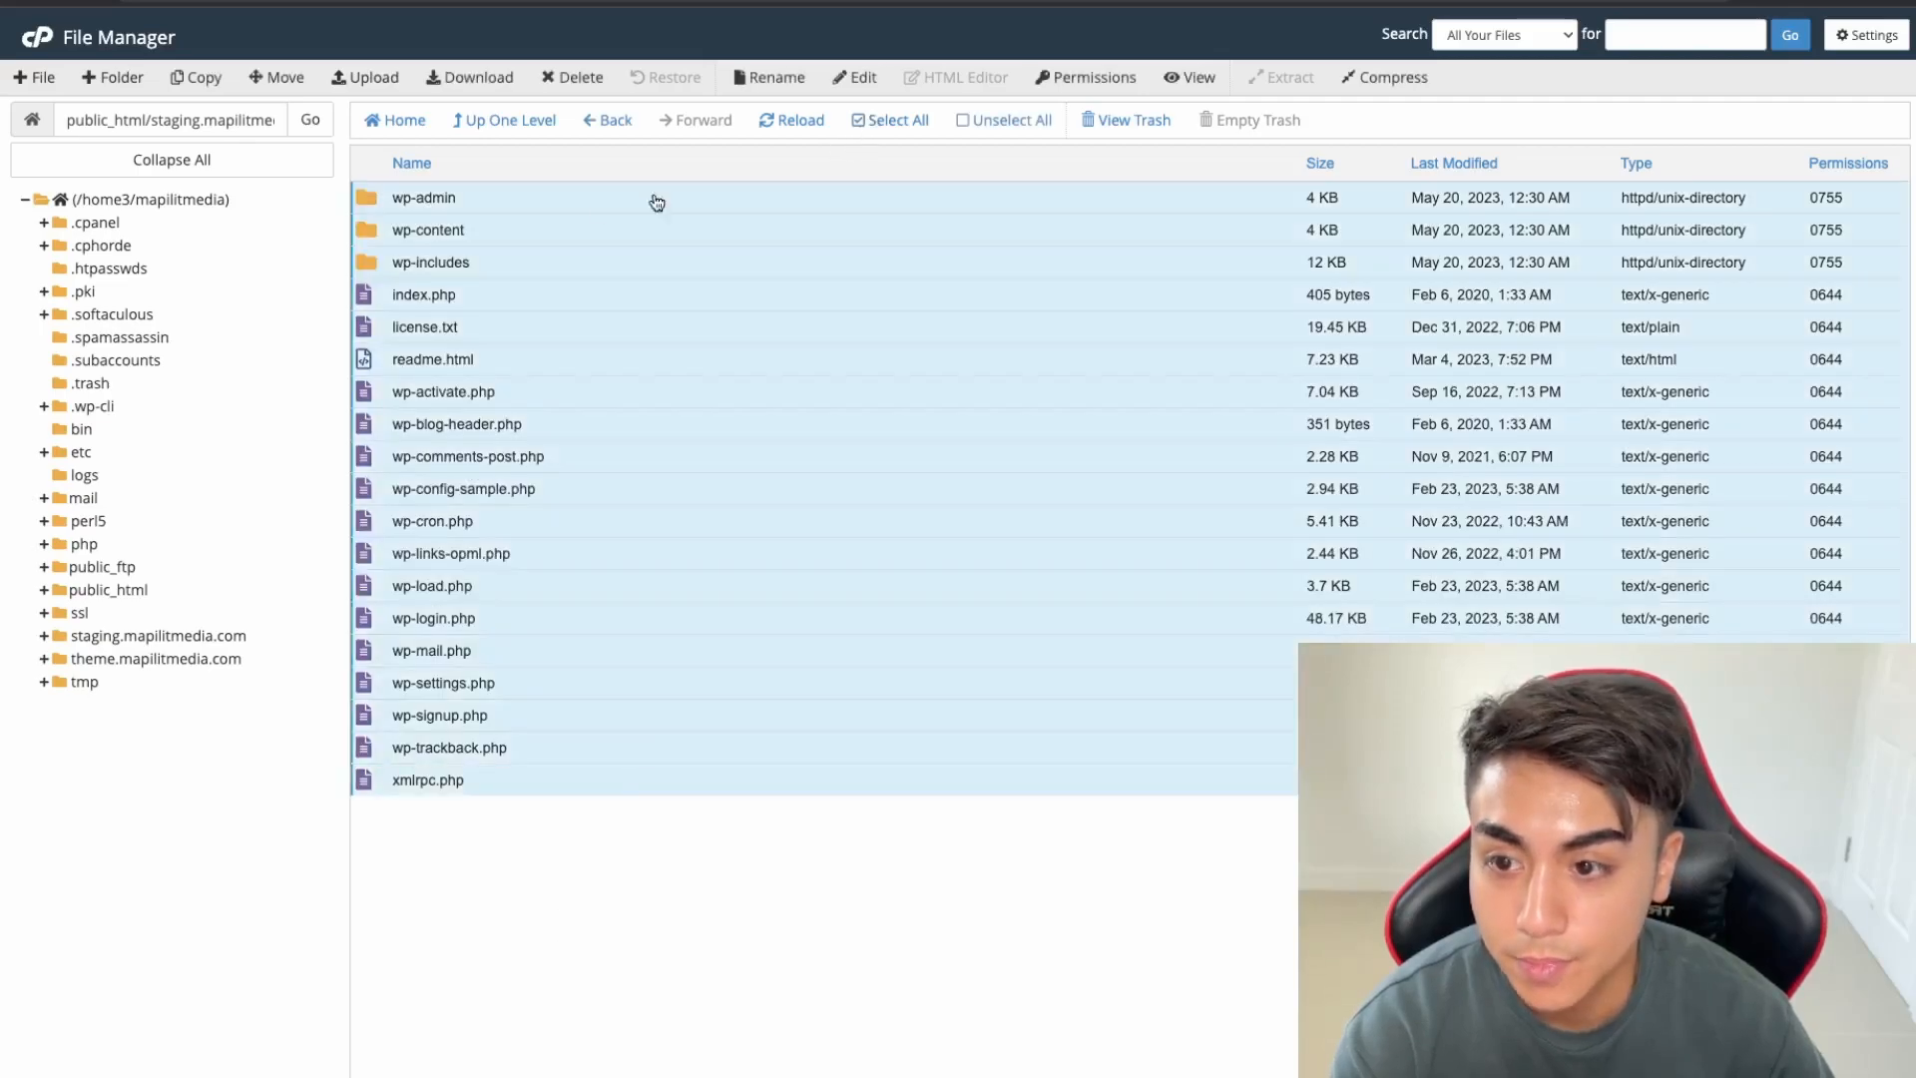
left_click(284, 78)
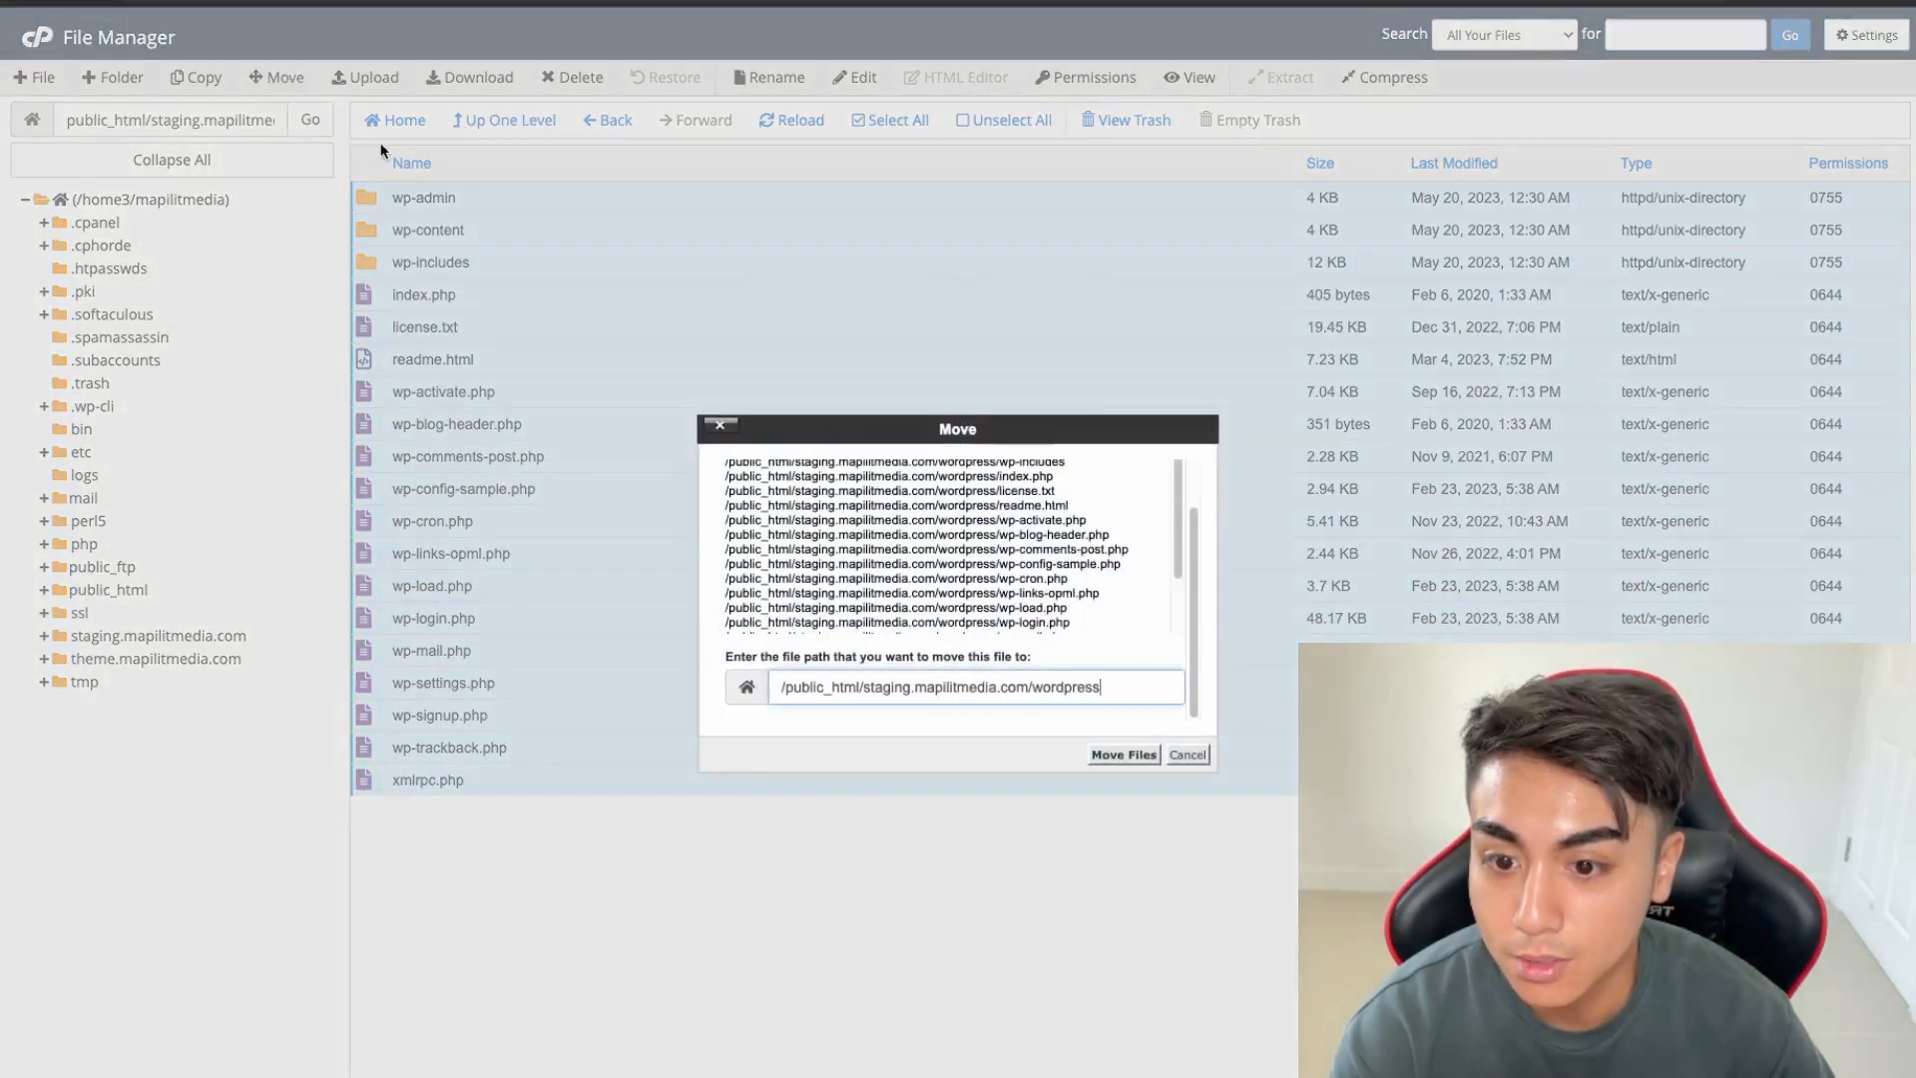
key("BackSpace")
key("BackSpace")
key("BackSpace")
key("BackSpace")
key("BackSpace")
key("BackSpace")
key("BackSpace")
key("BackSpace")
key("BackSpace")
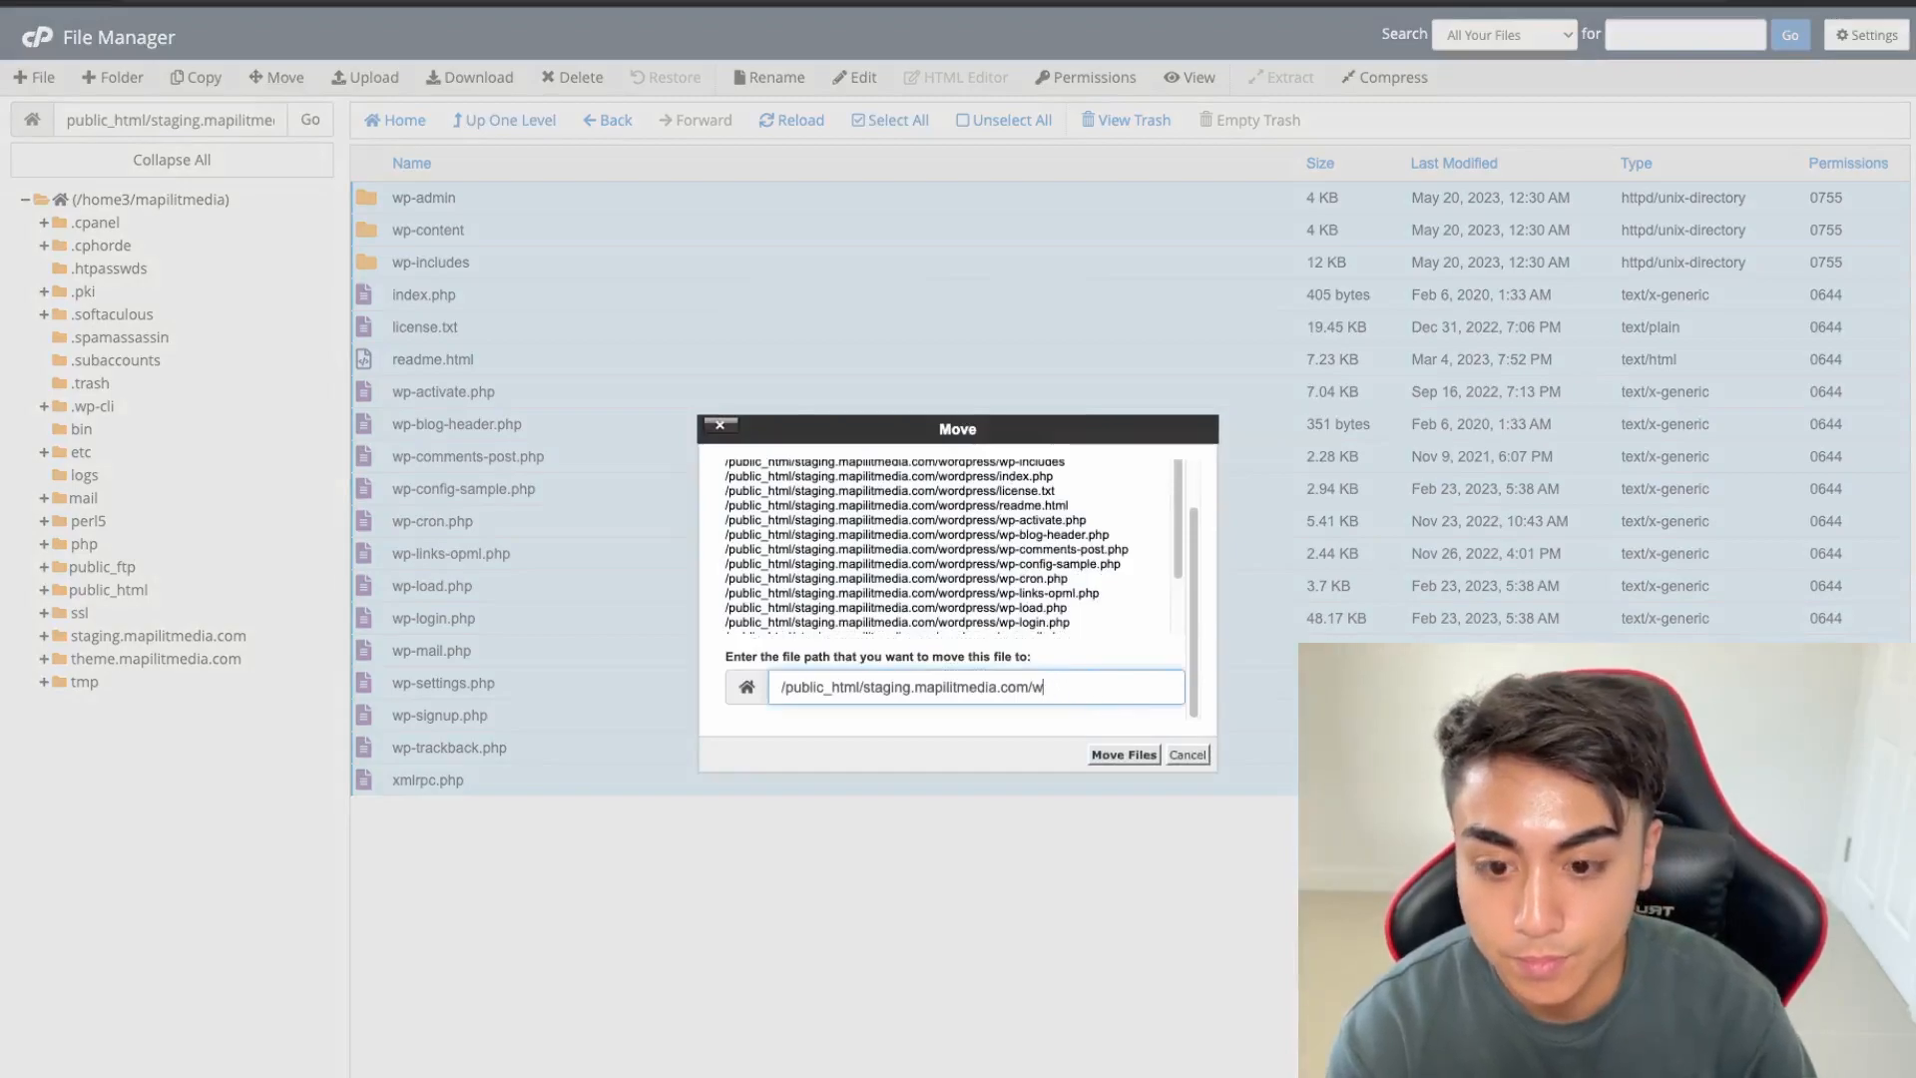
key("Return")
left_click(495, 119)
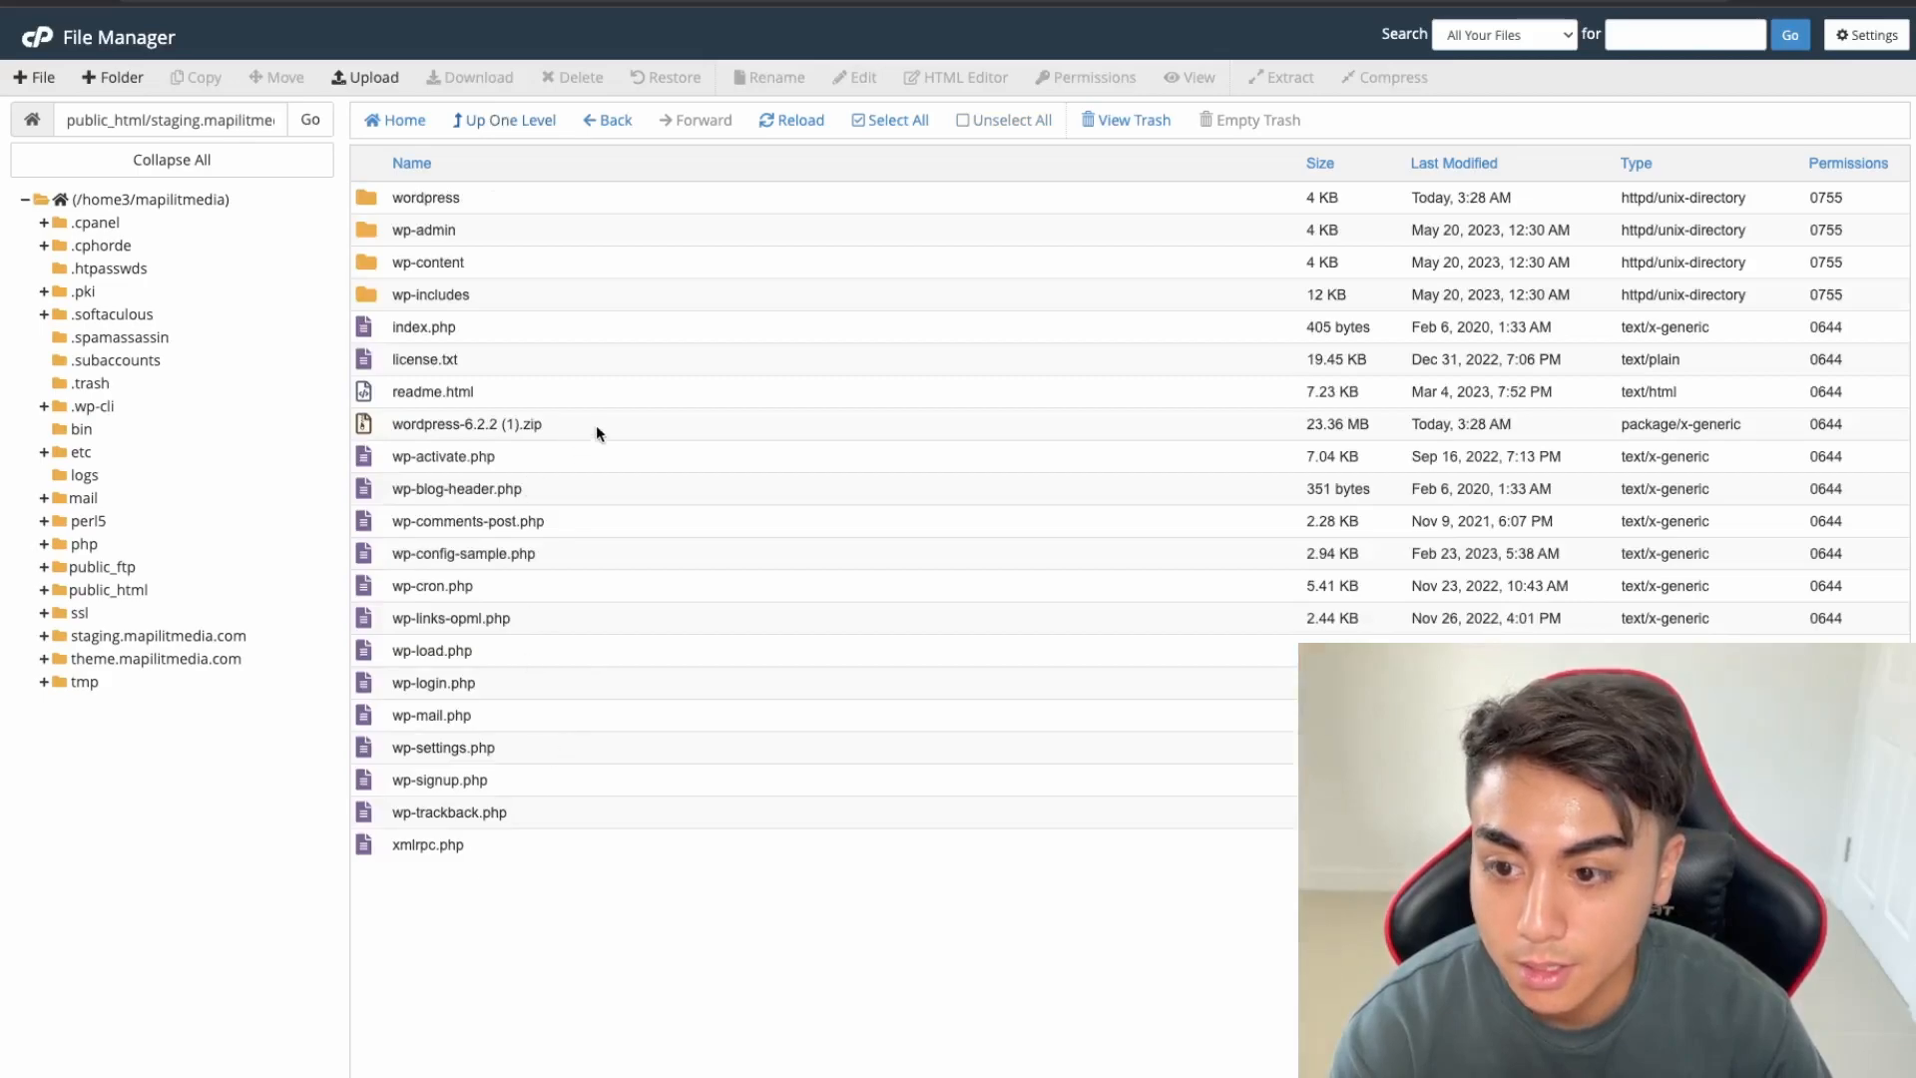
Delete the leftover wordpress-6.2.2 (1).zip archive and the empty wordpress folder
left_click(598, 423)
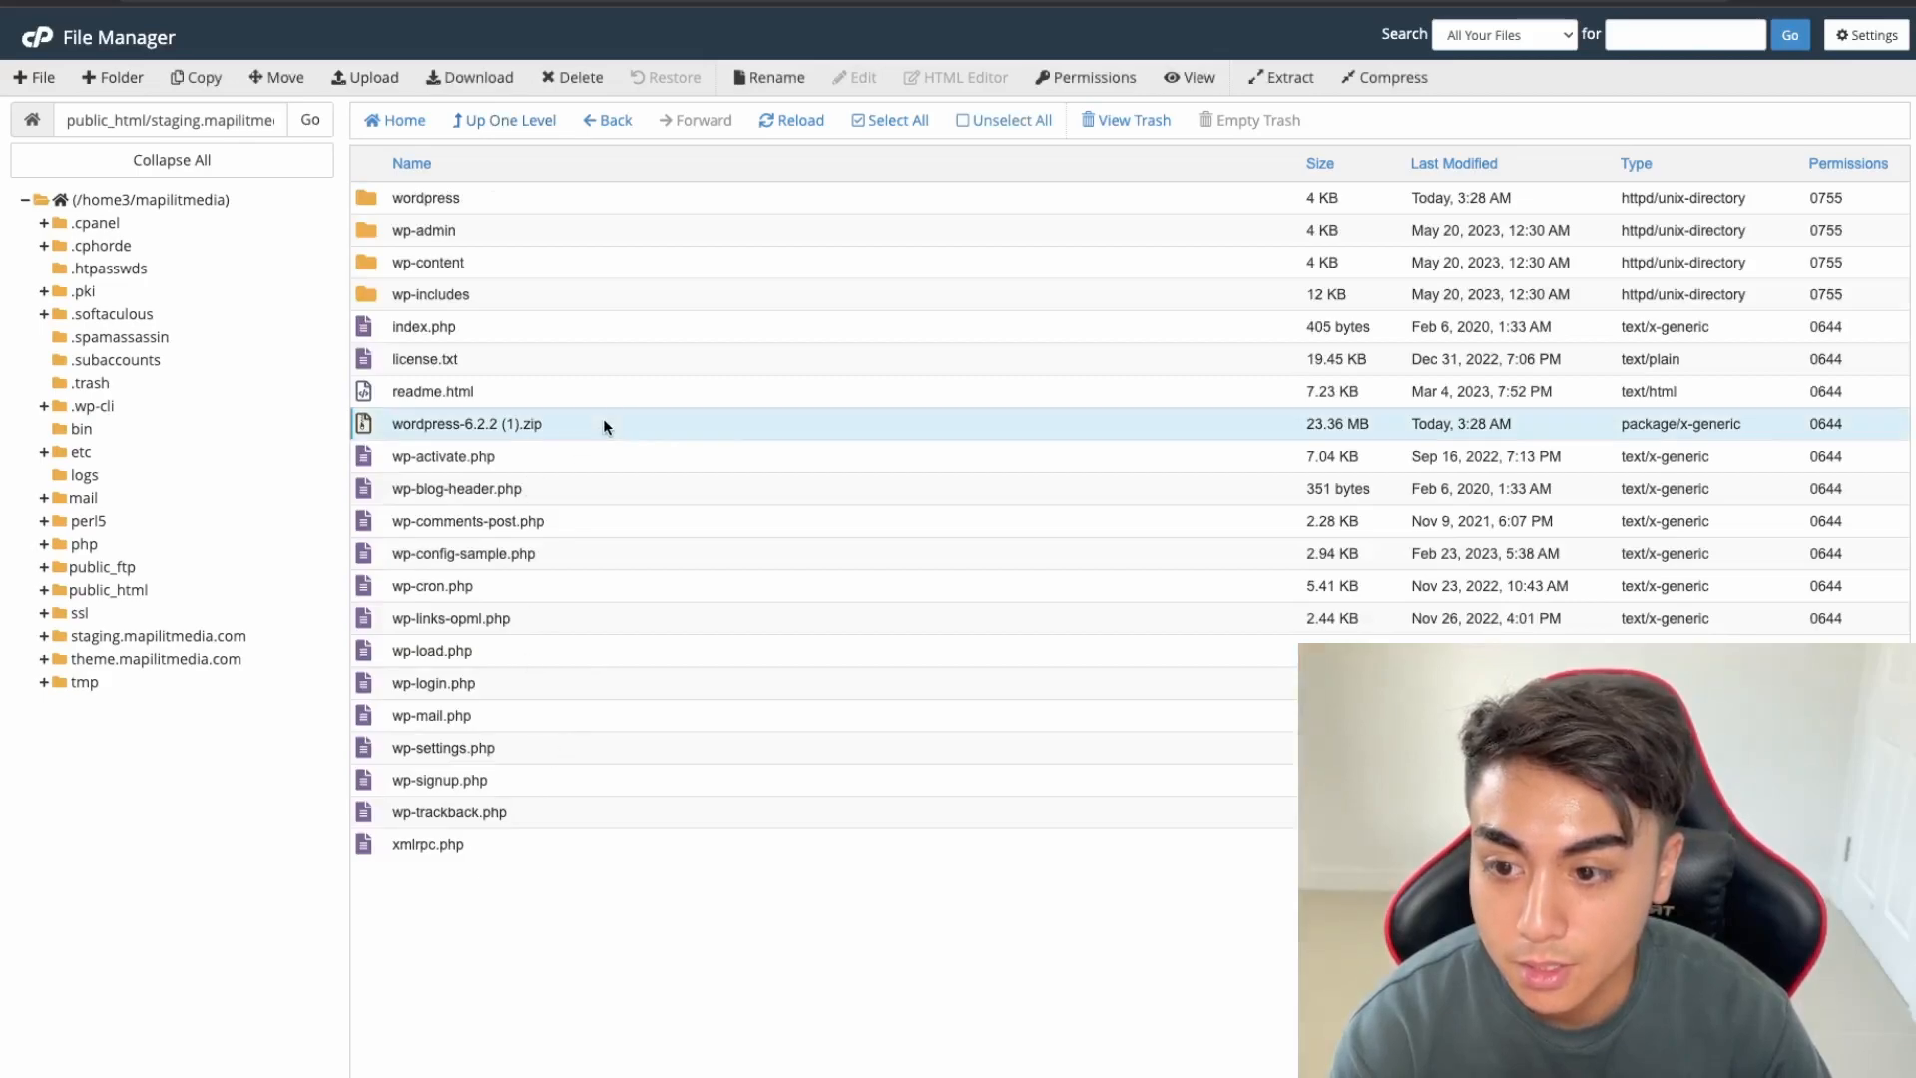
left_click(569, 84)
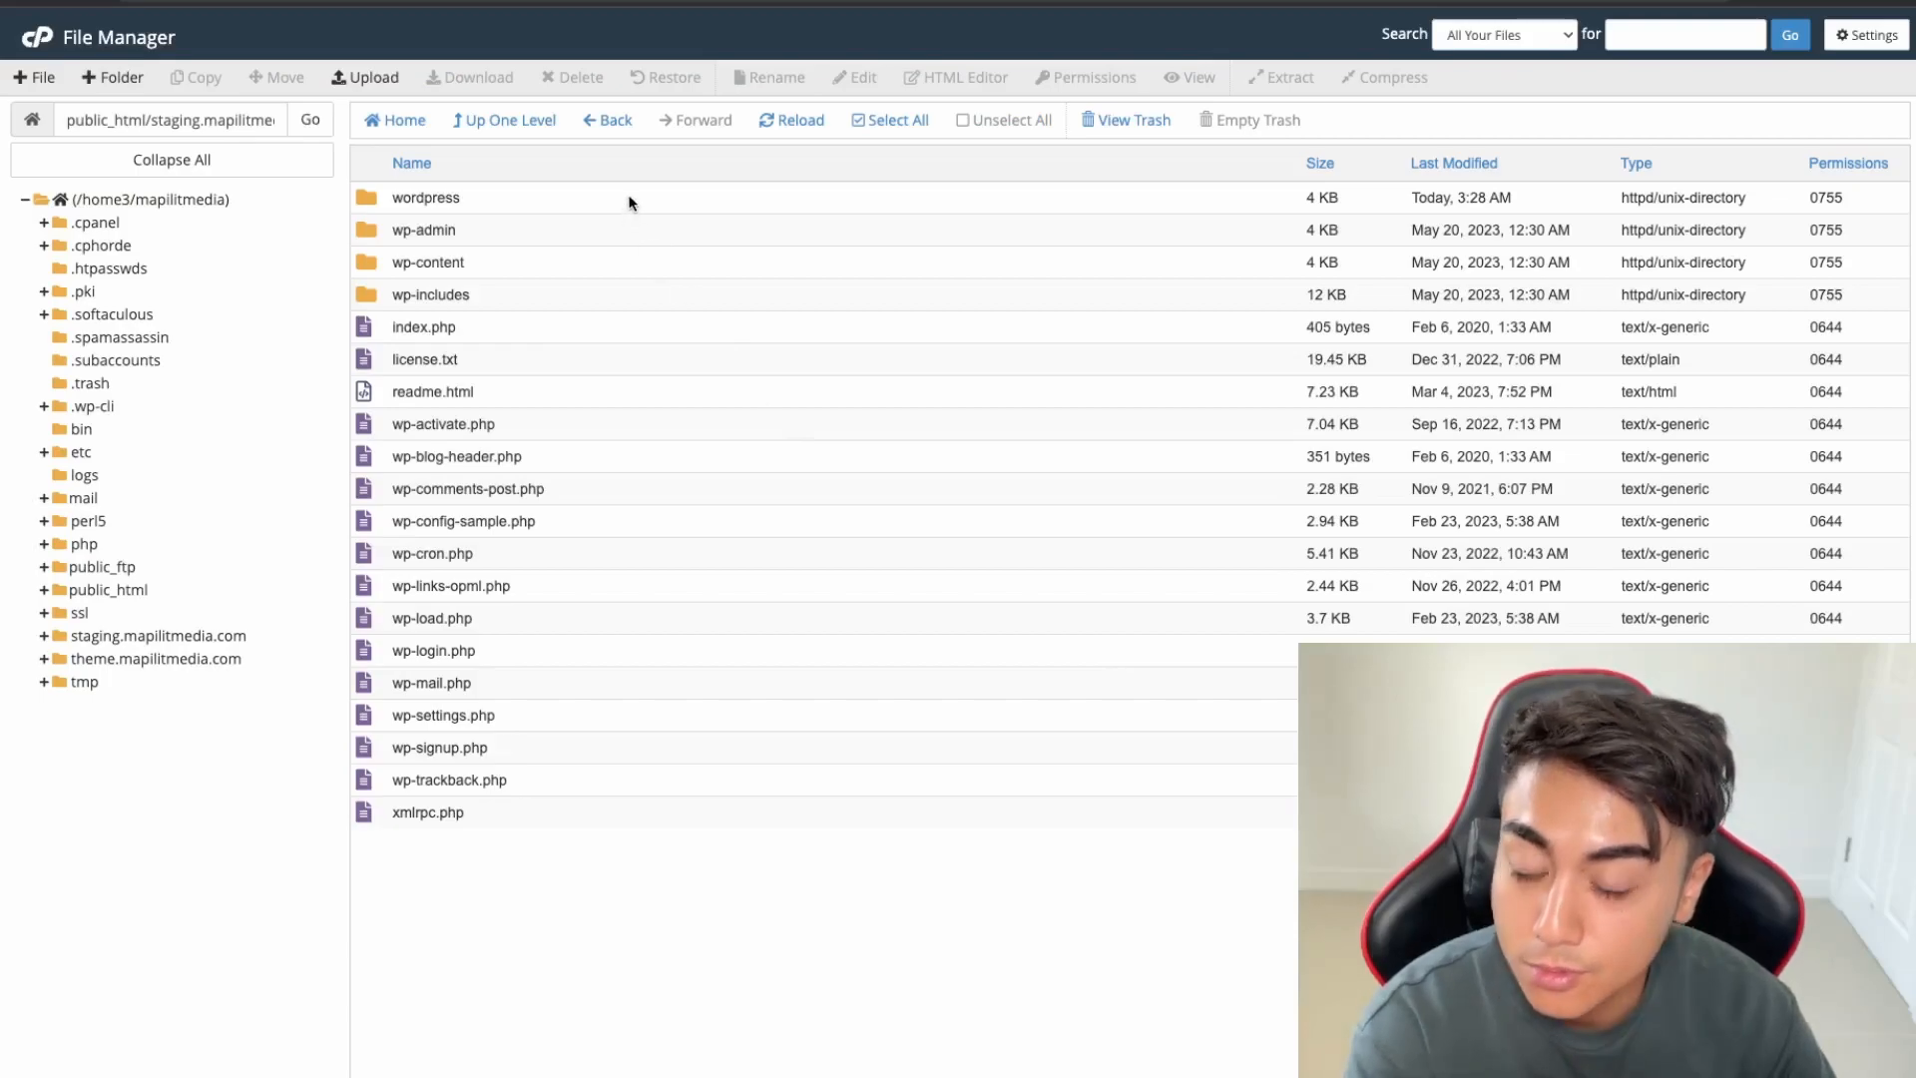
left_click(629, 202)
key("Delete")
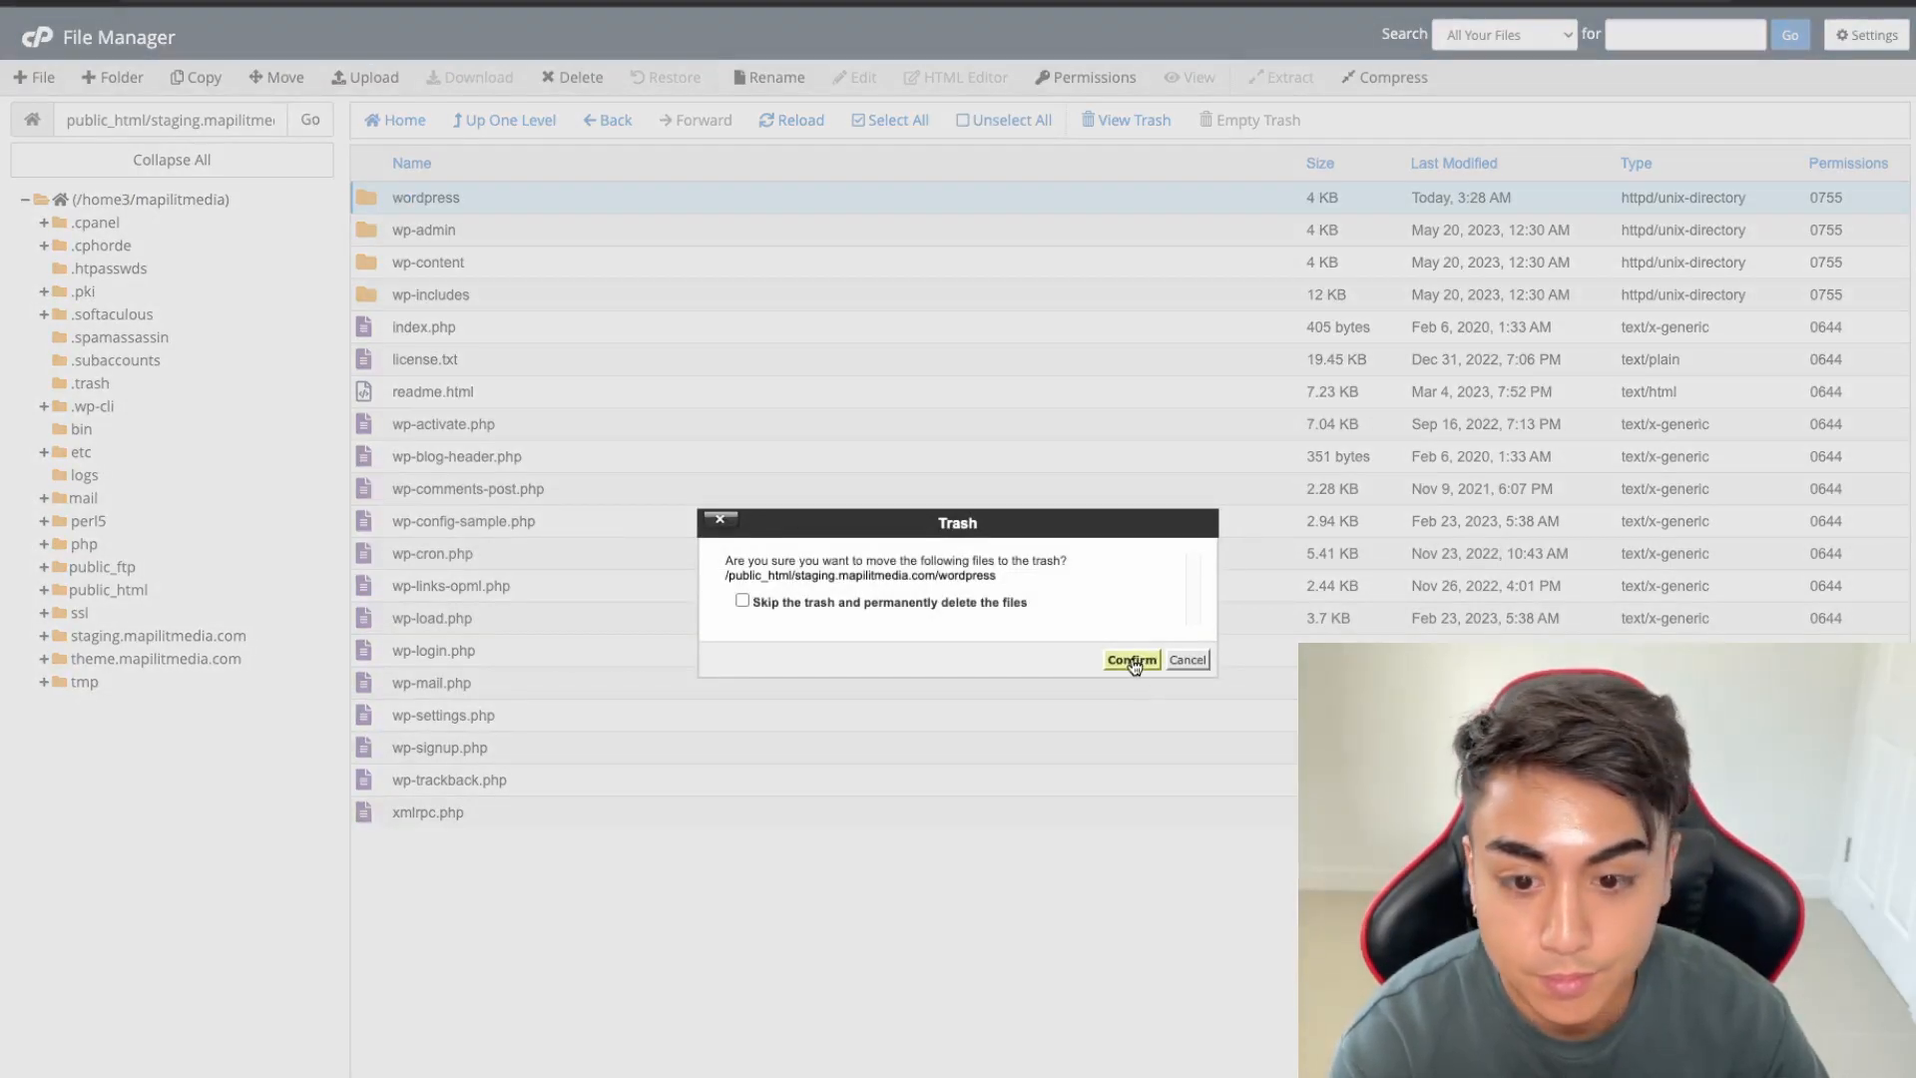
left_click(1132, 660)
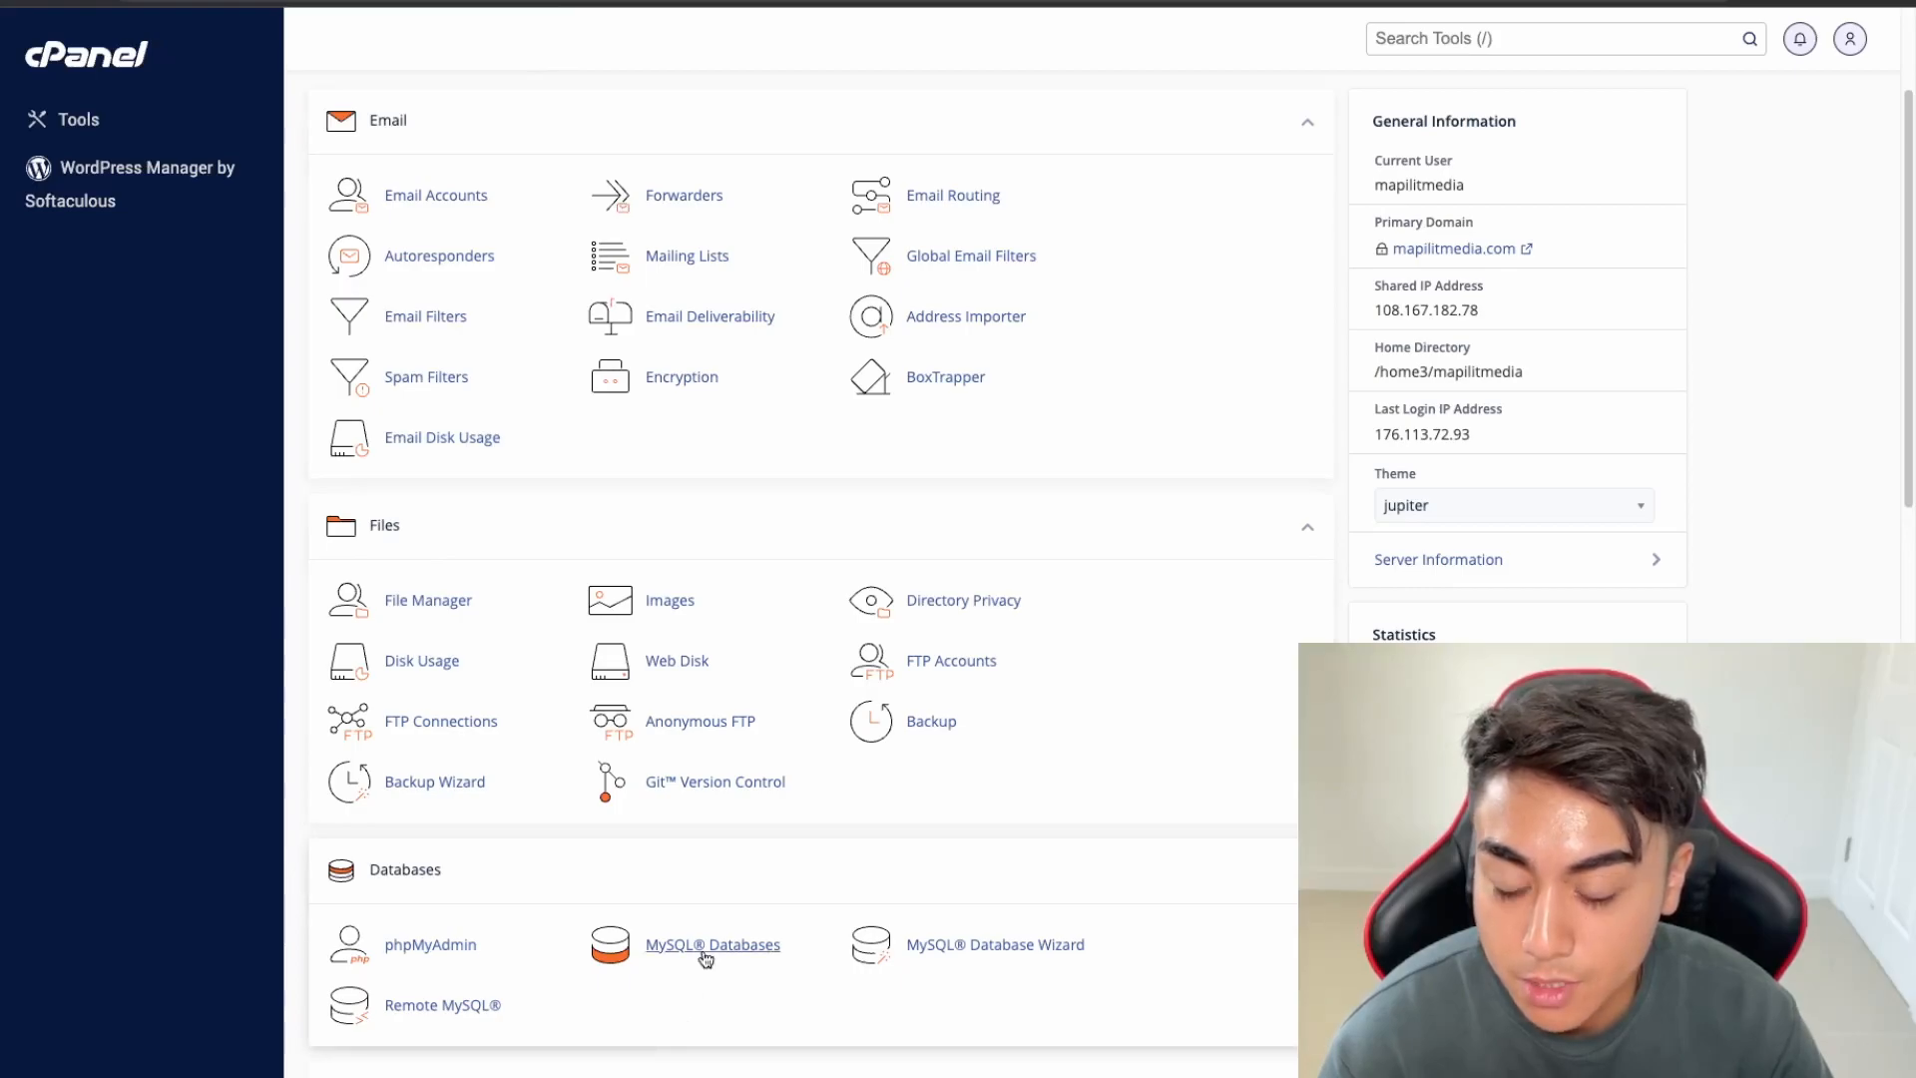
Create the MySQL database mapilitm_staging
left_click(753, 953)
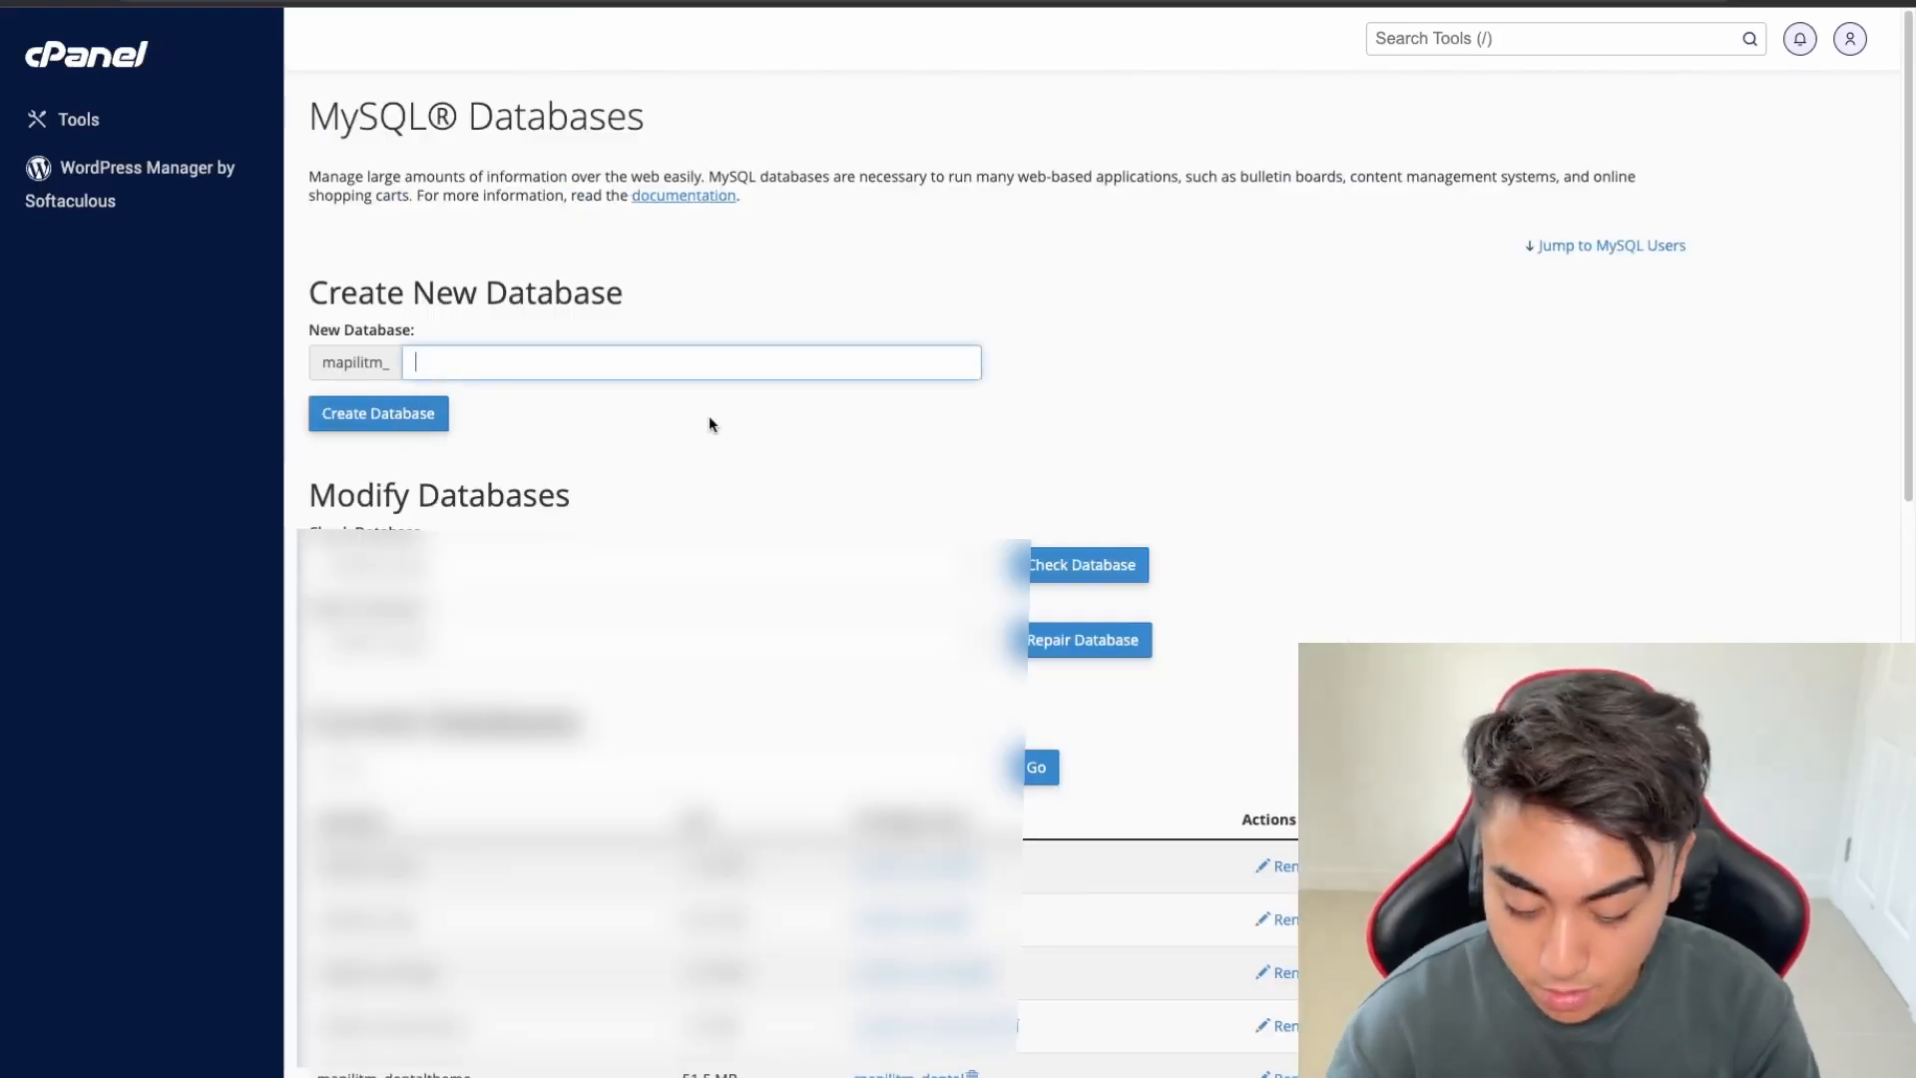
type("staging")
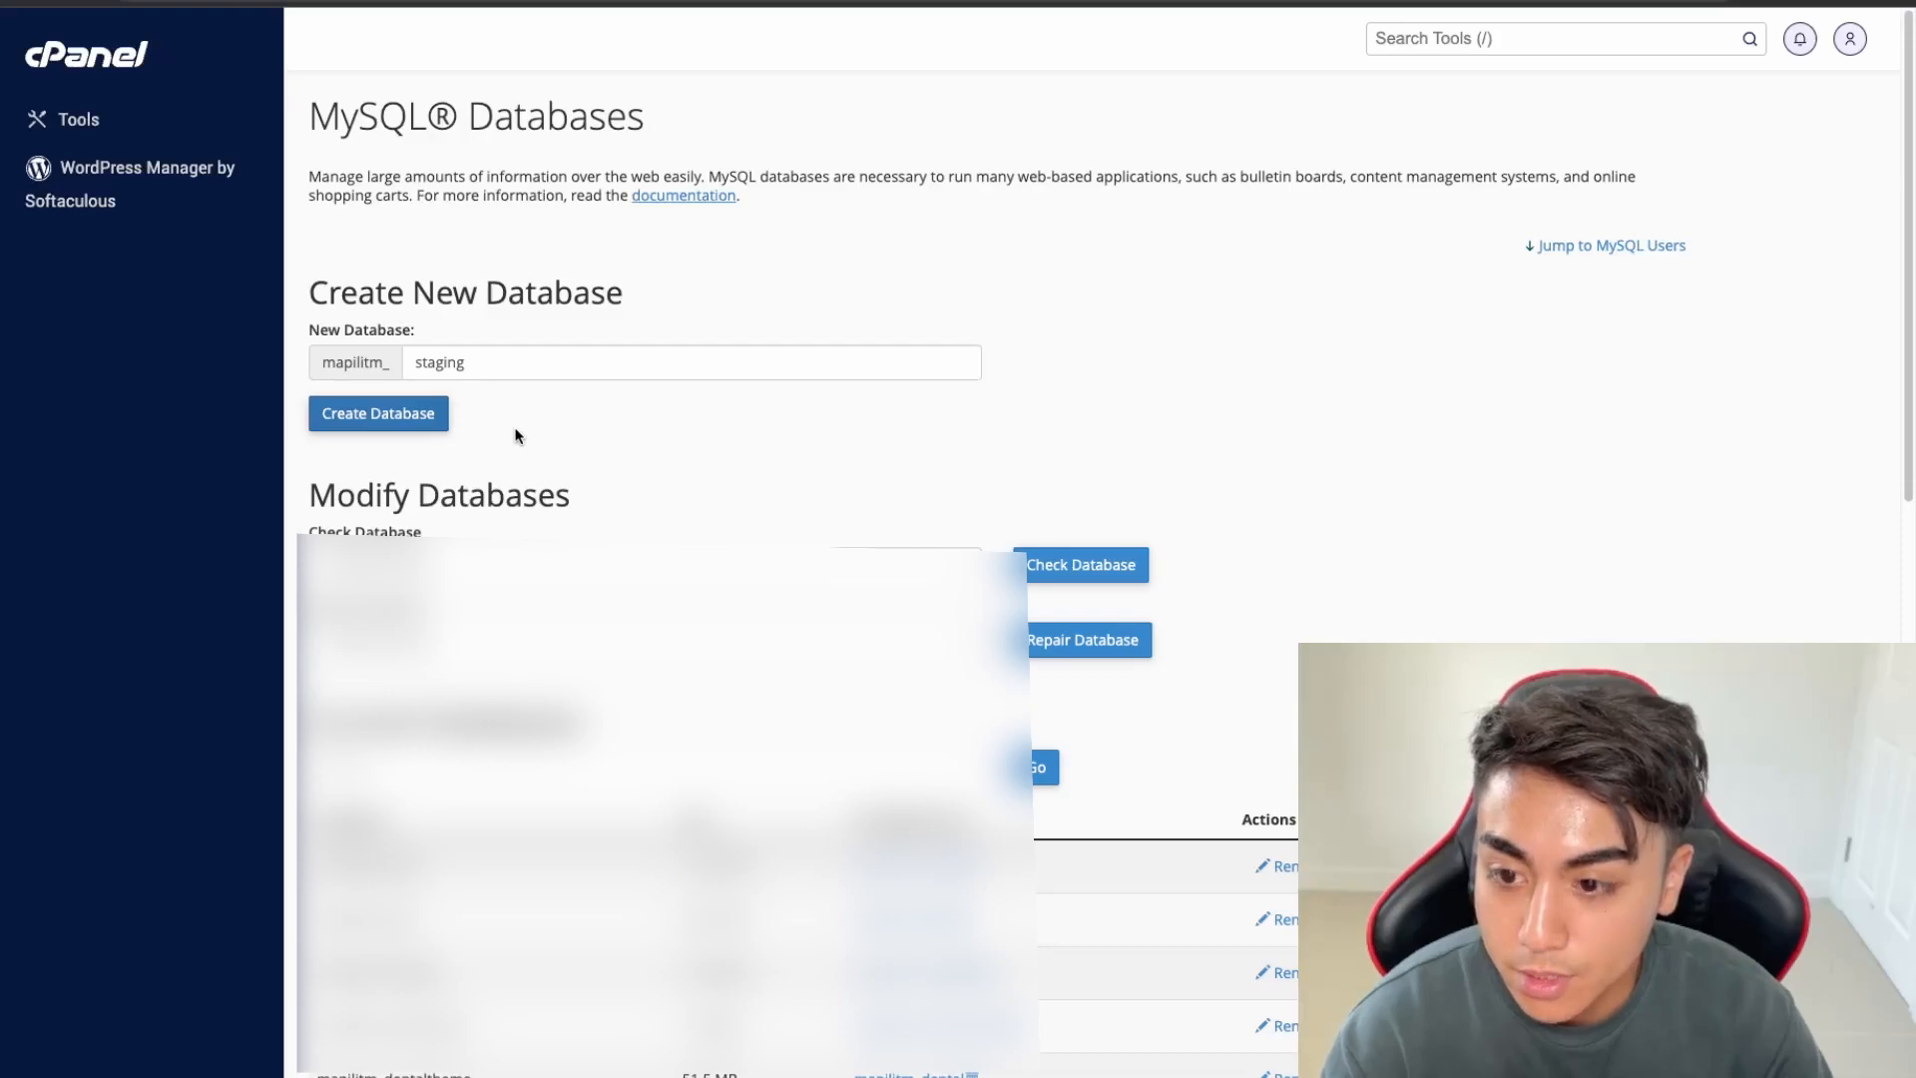
key("Return")
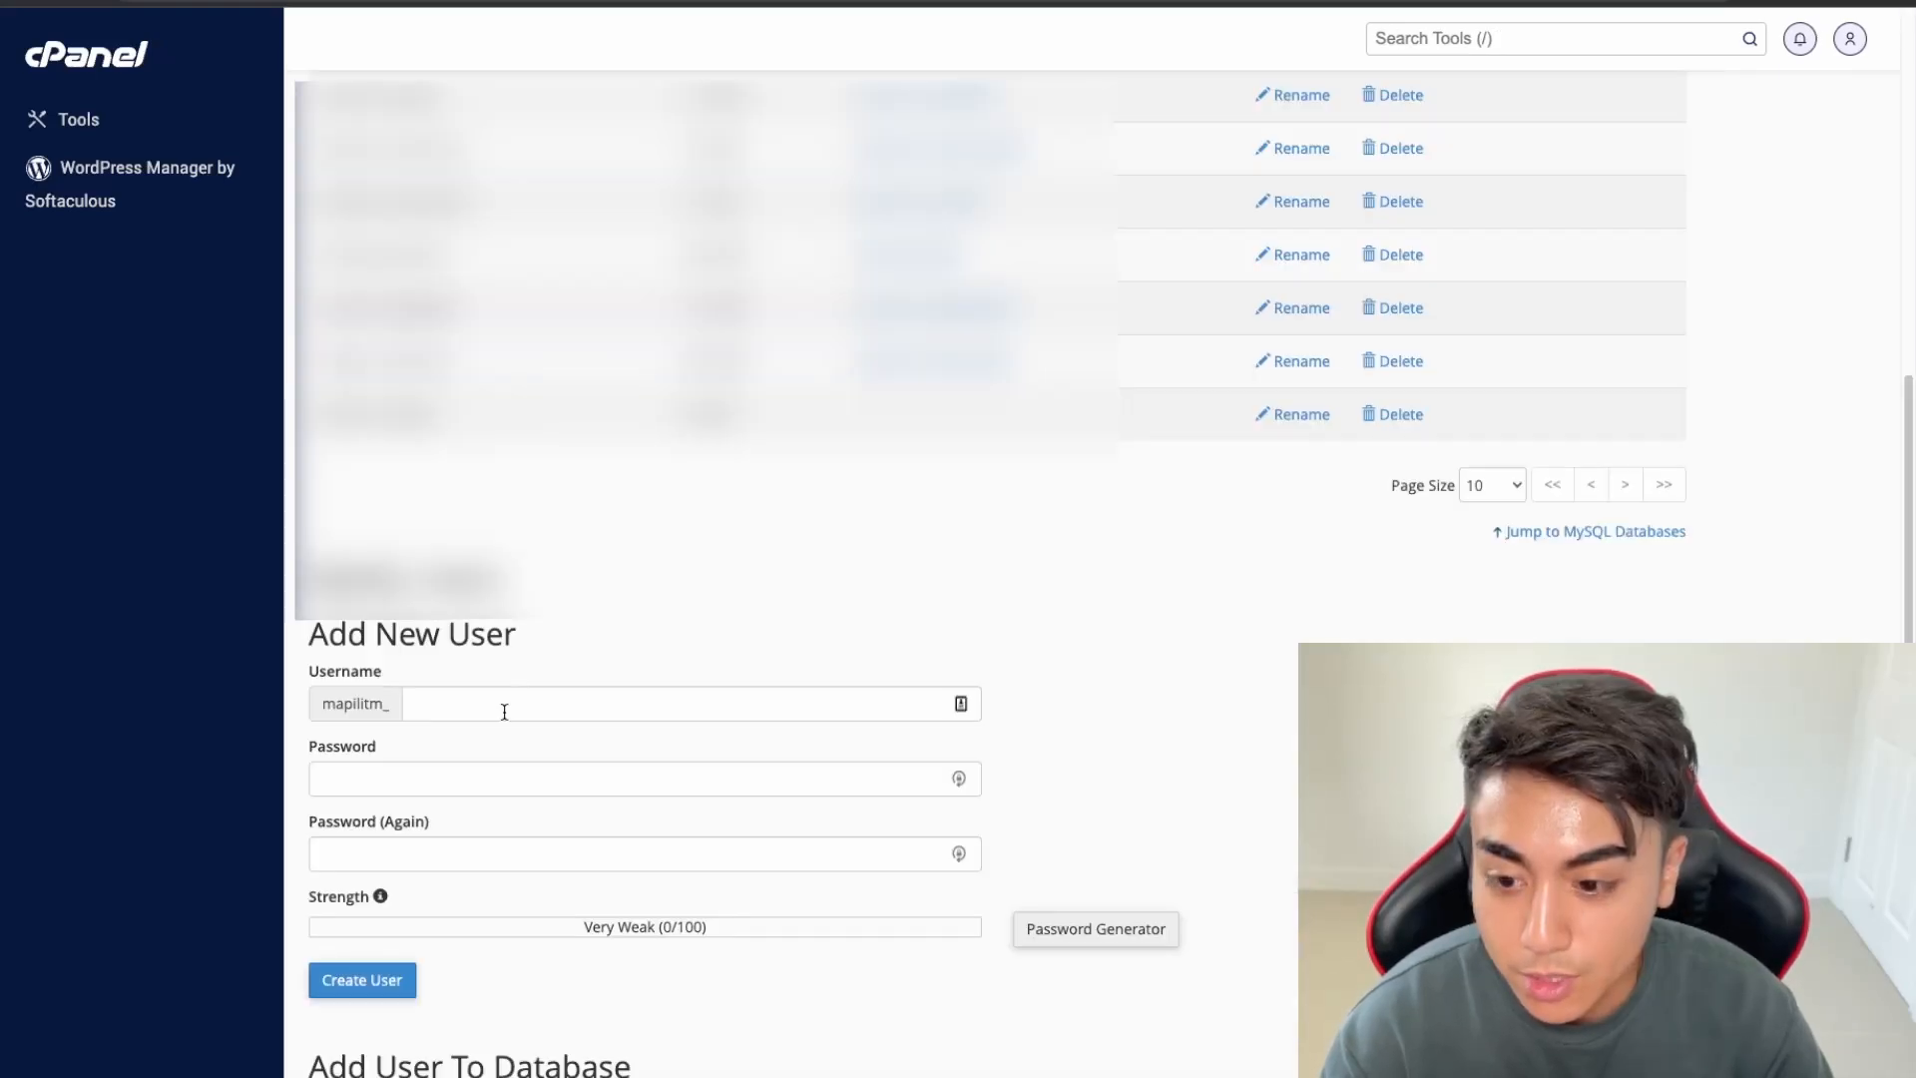
Add the MySQL user mapilitm_staging-user with a generated strong password
left_click(504, 712)
type("staging-user")
key("Tab")
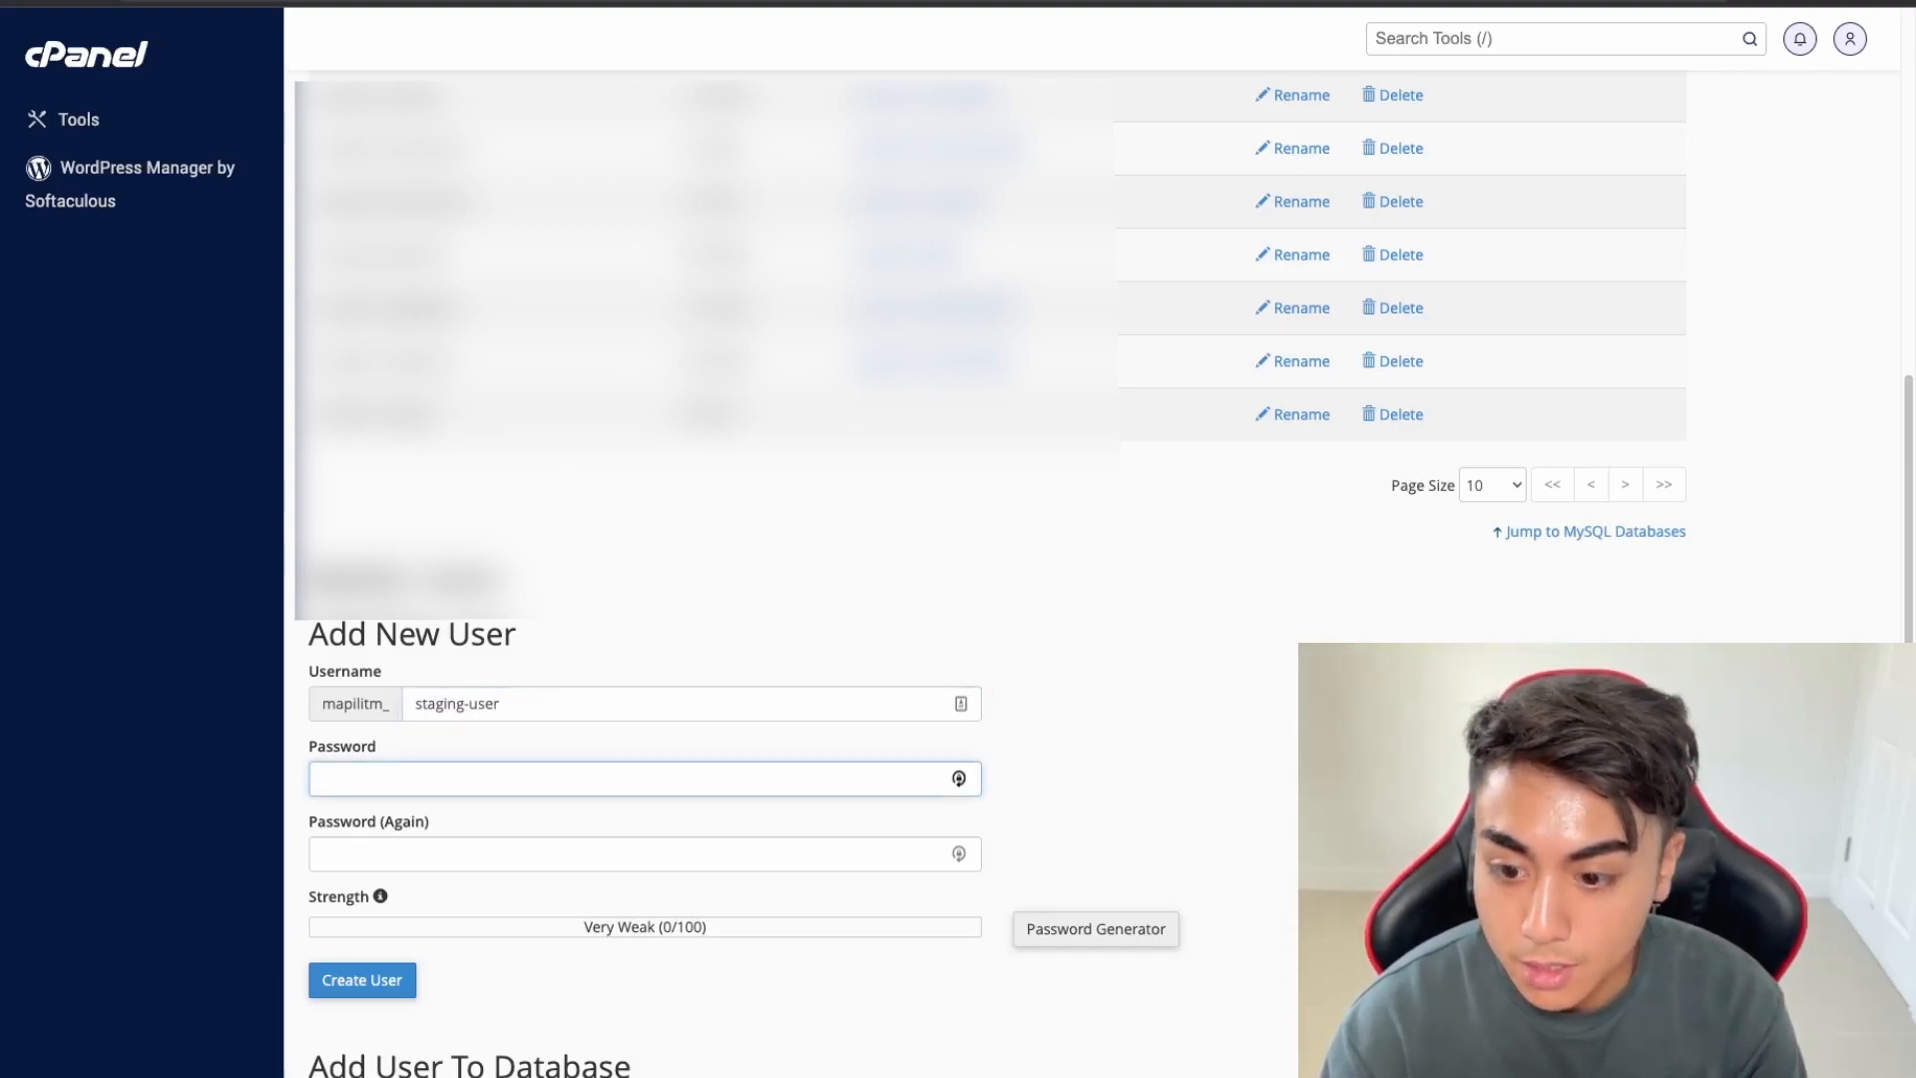
left_click(1157, 940)
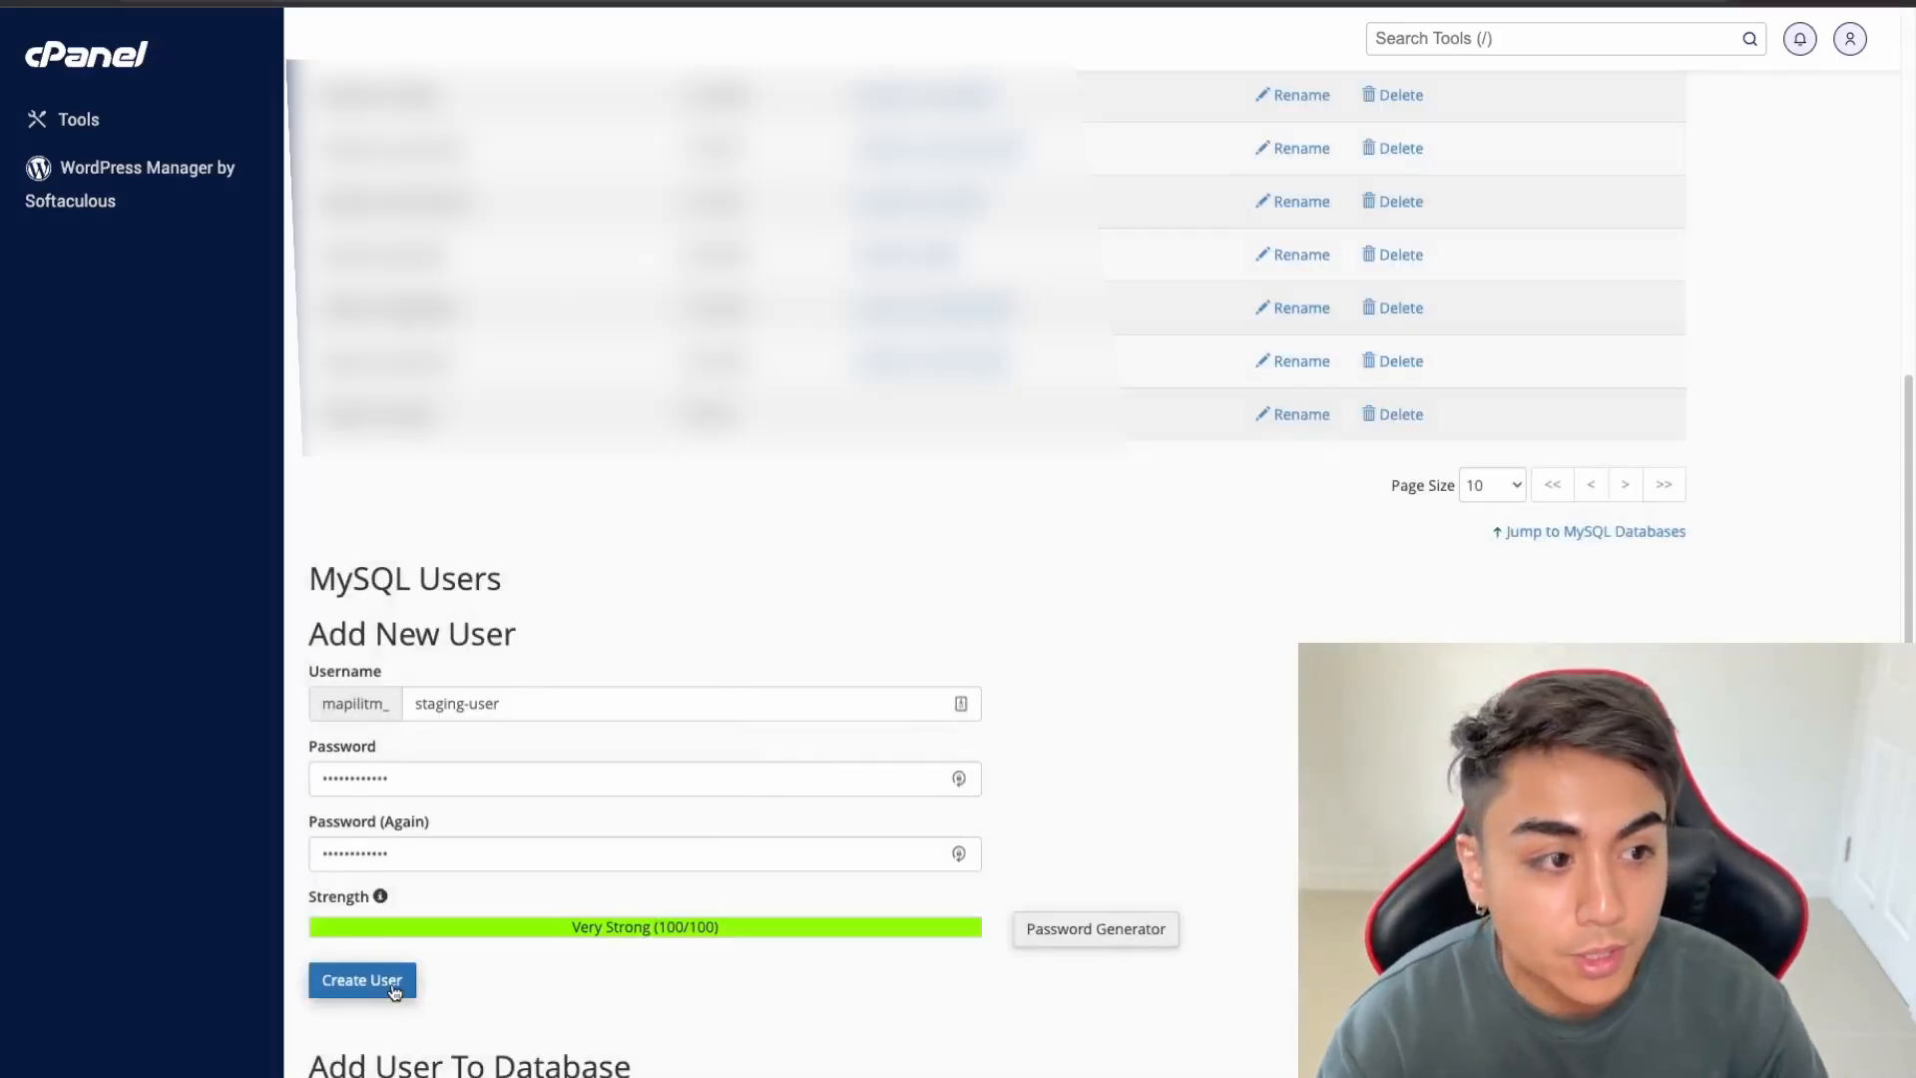
left_click(392, 988)
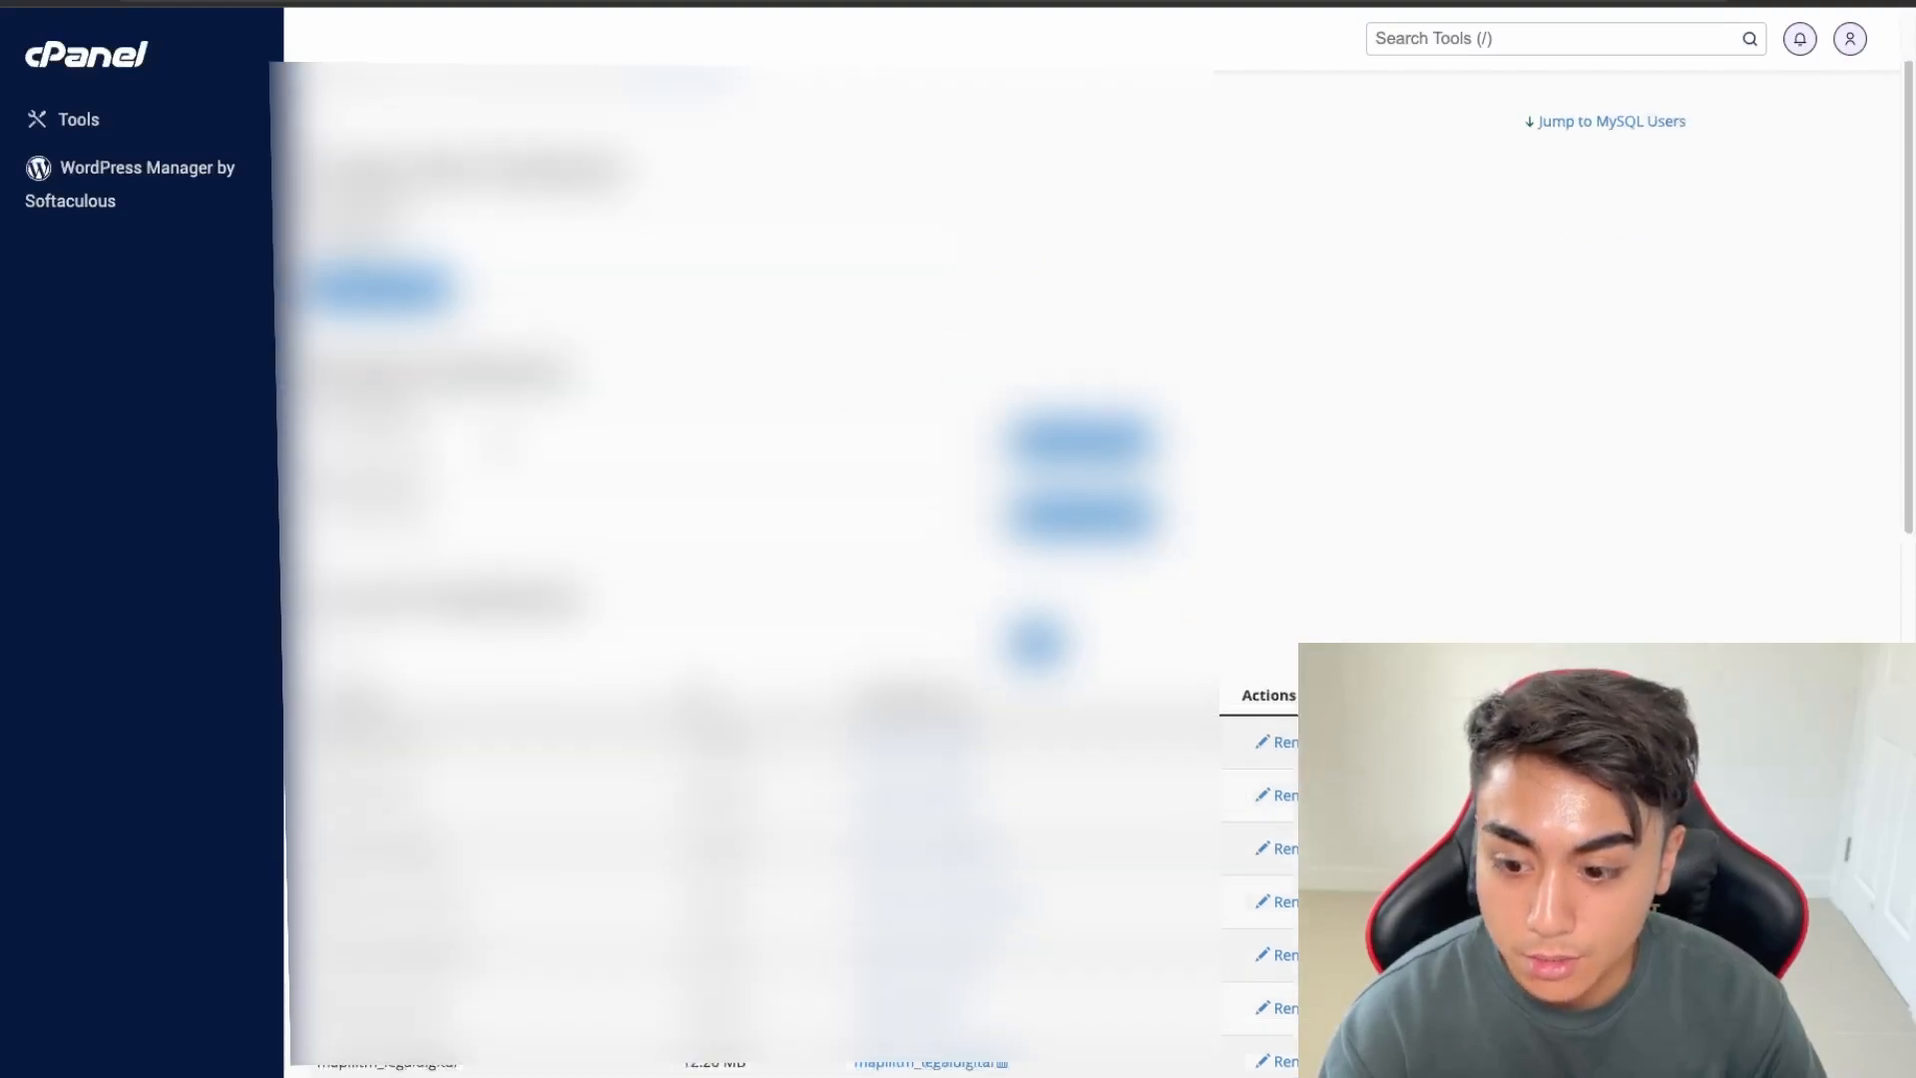
Attach mapilitm_staging-user to the mapilitm_staging database with ALL PRIVILEGES
scroll(488, 414, "down", 7)
scroll(789, 558, "down", 6)
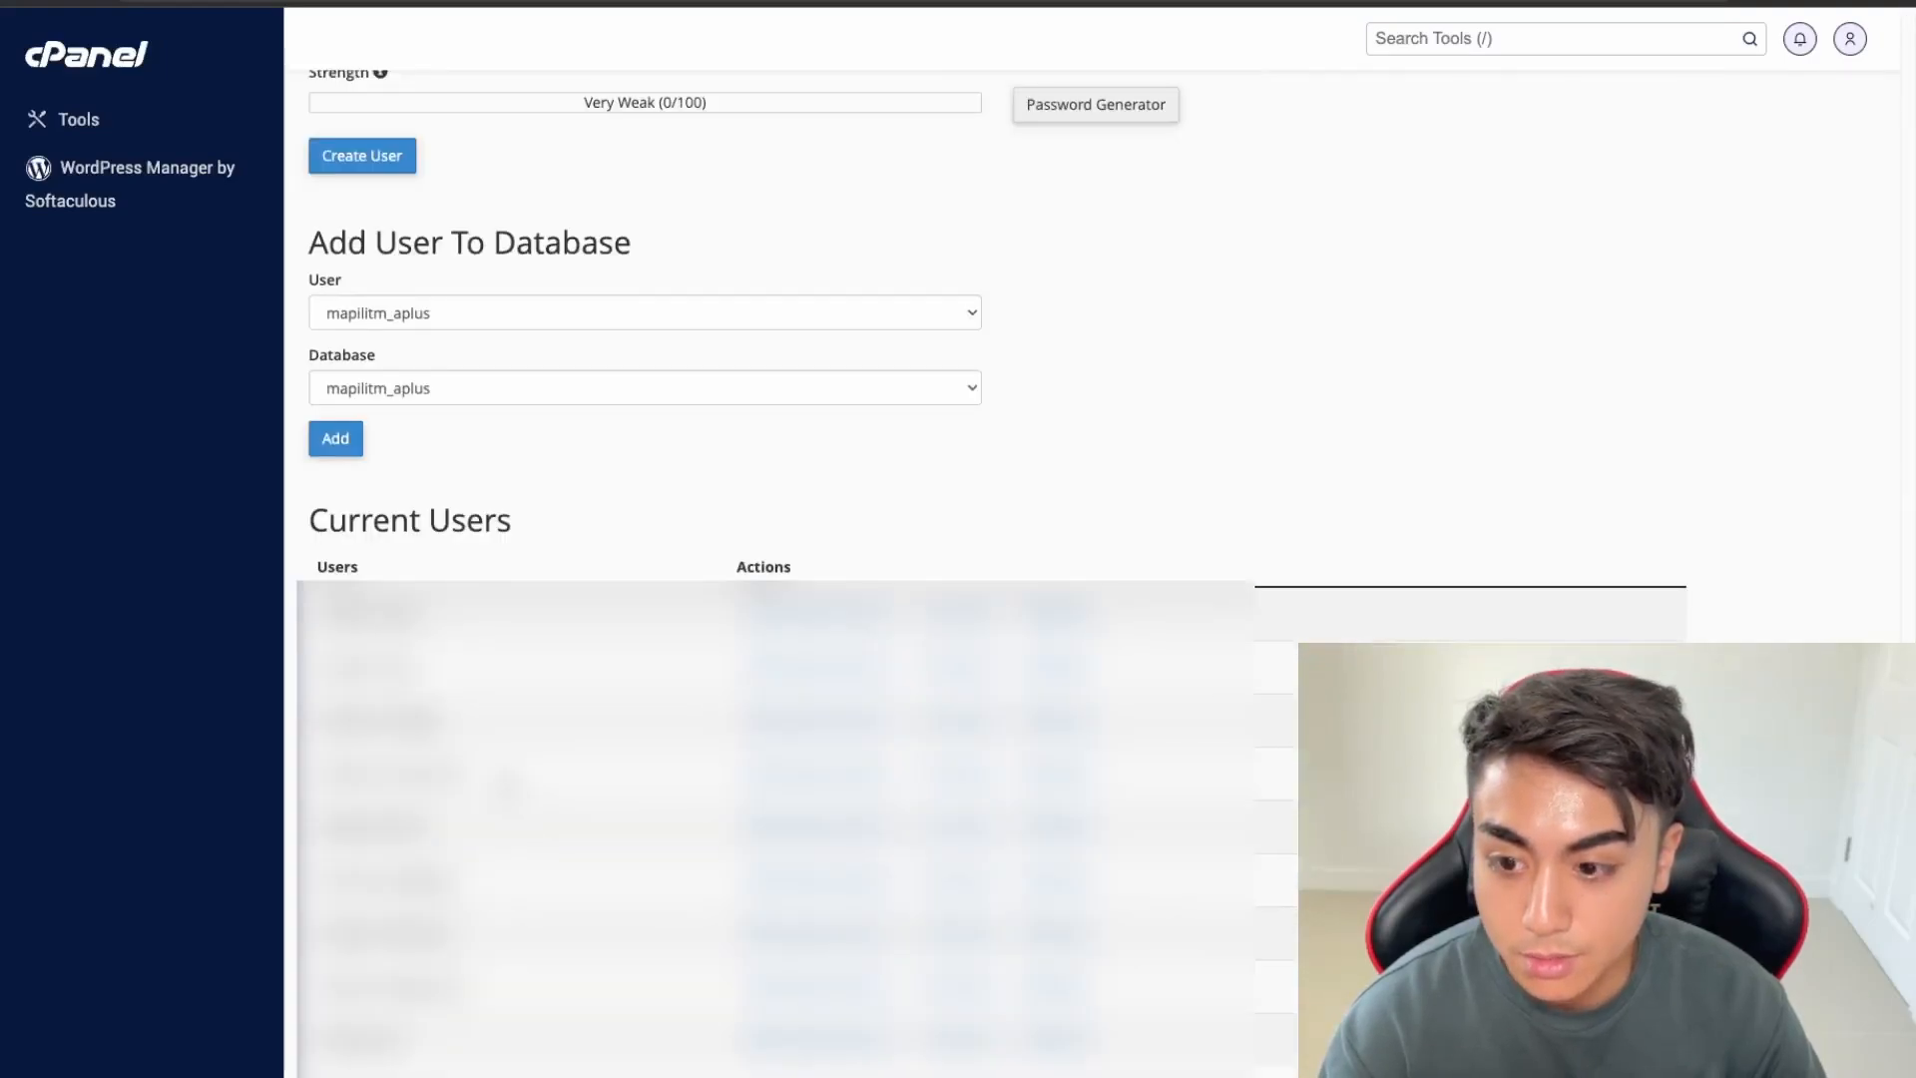
left_click(473, 302)
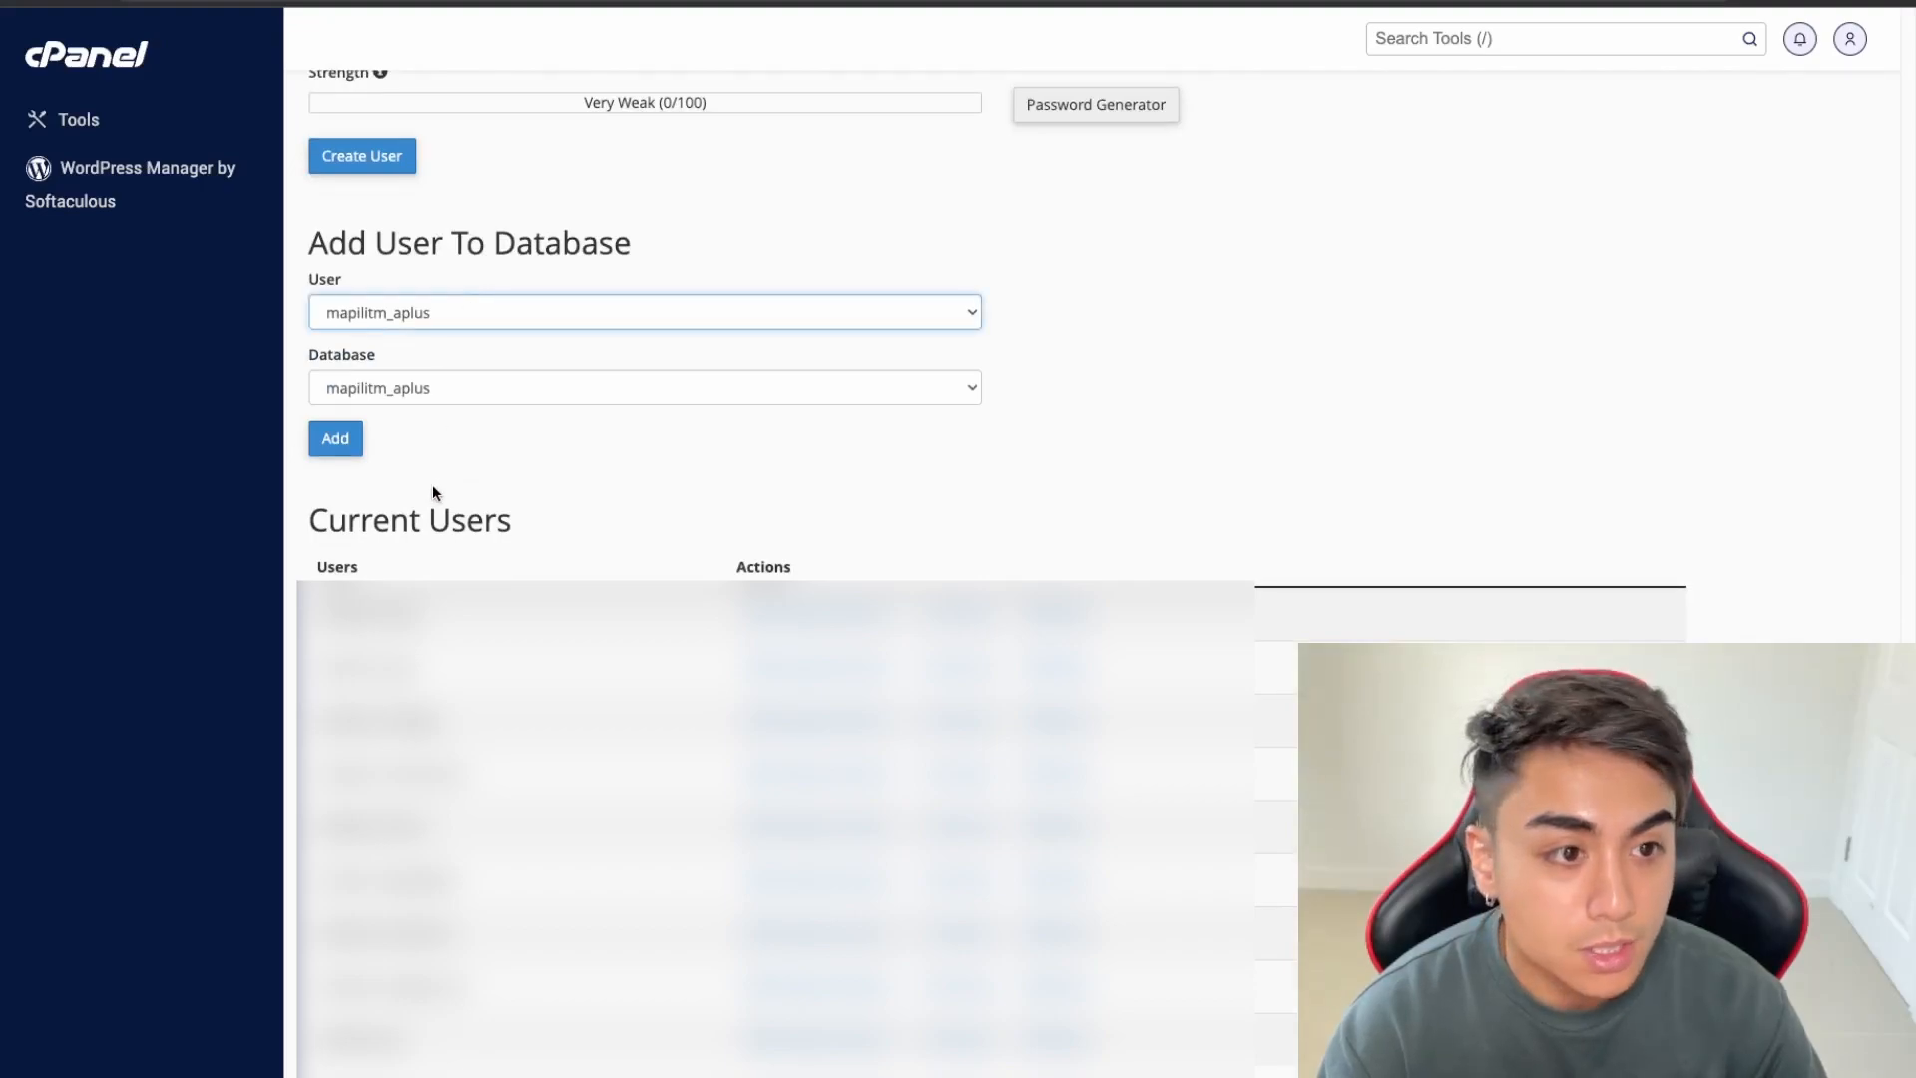
left_click(424, 379)
left_click(419, 388)
left_click(375, 488)
left_click(337, 439)
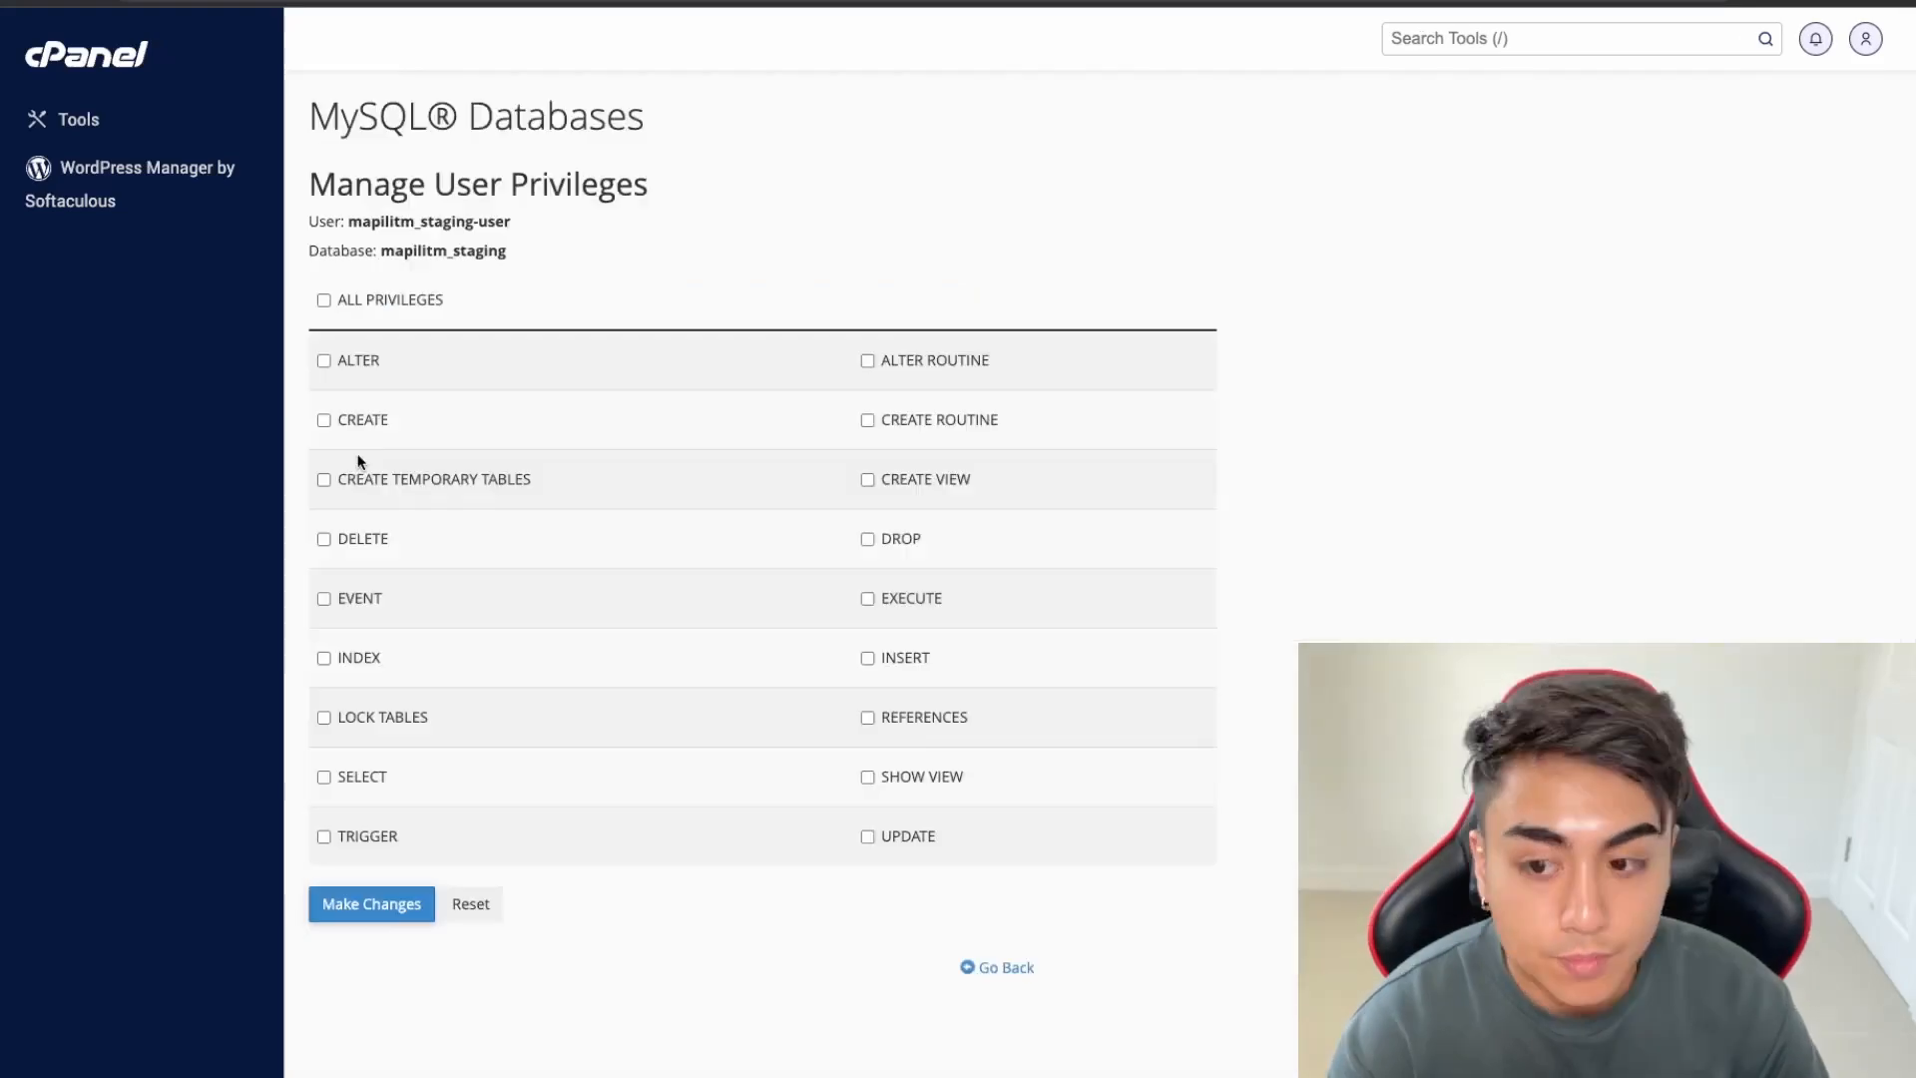
left_click(323, 300)
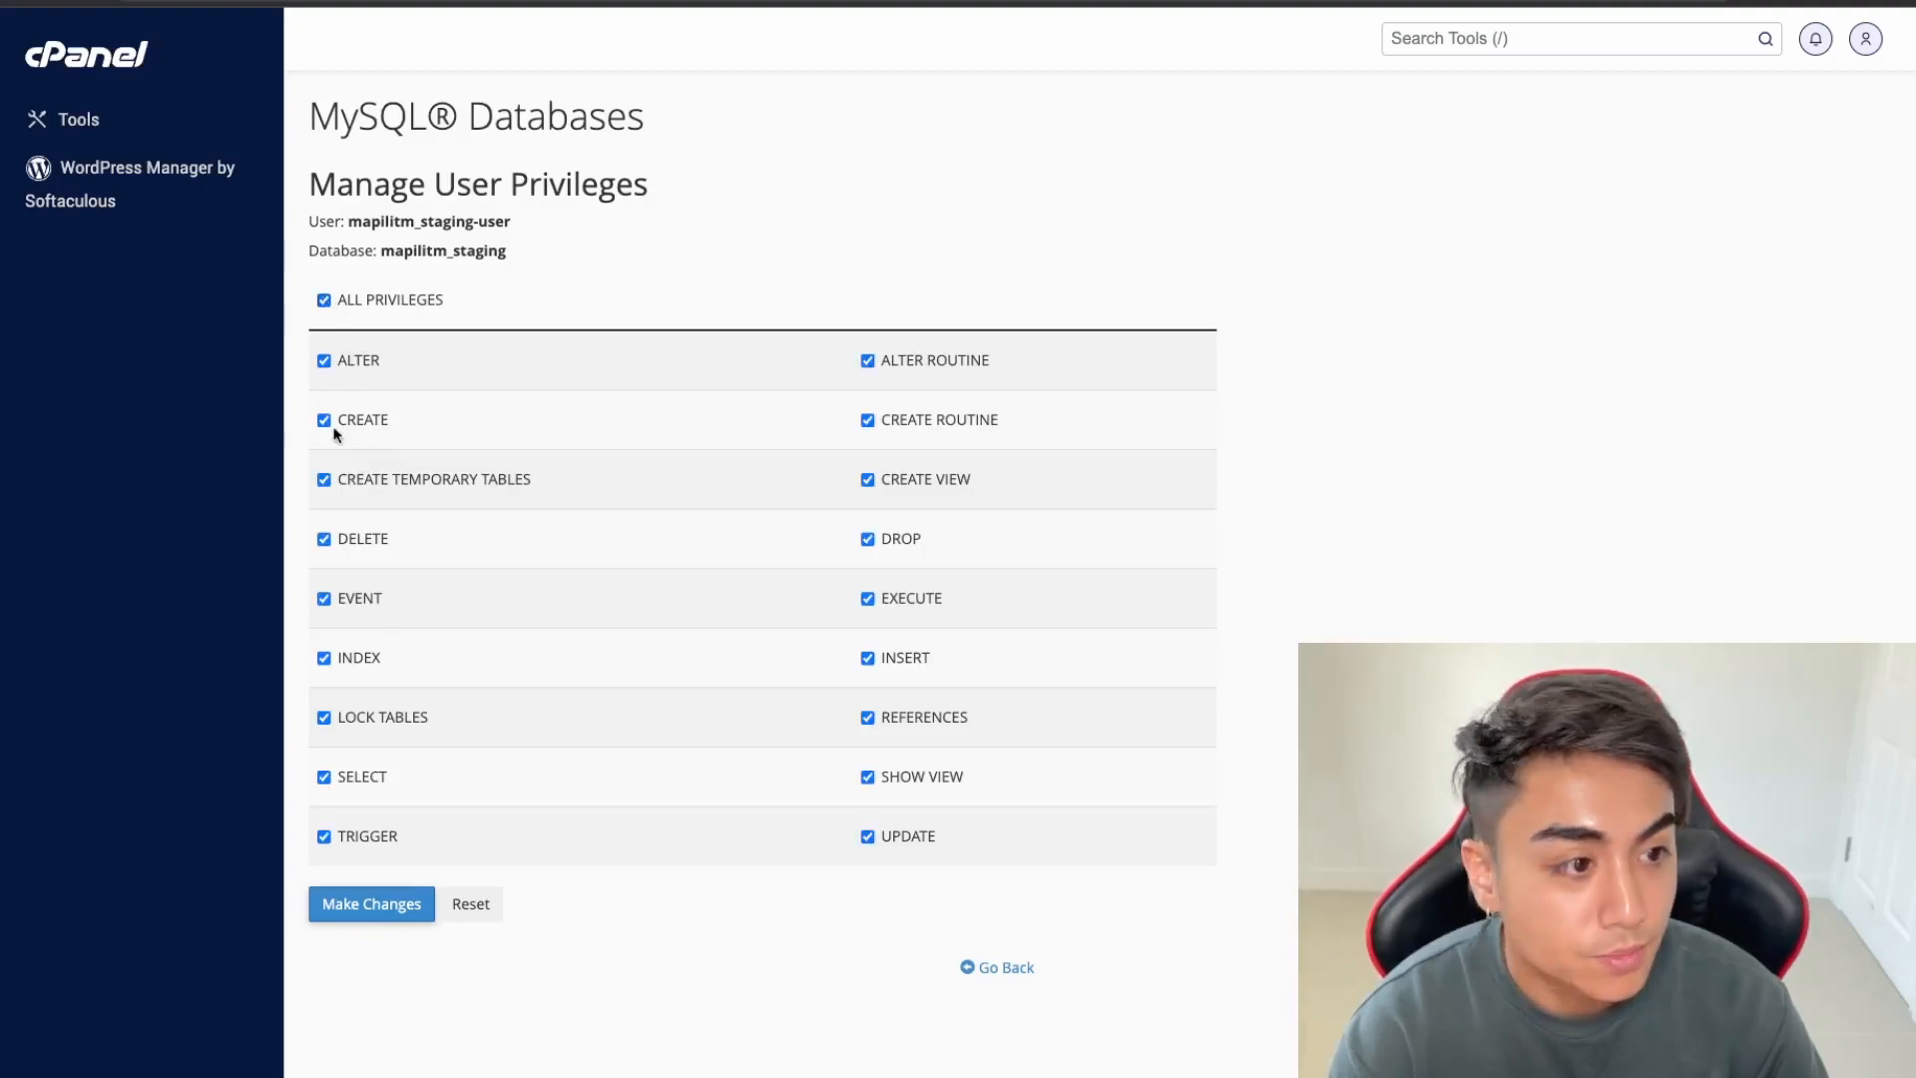
left_click(377, 902)
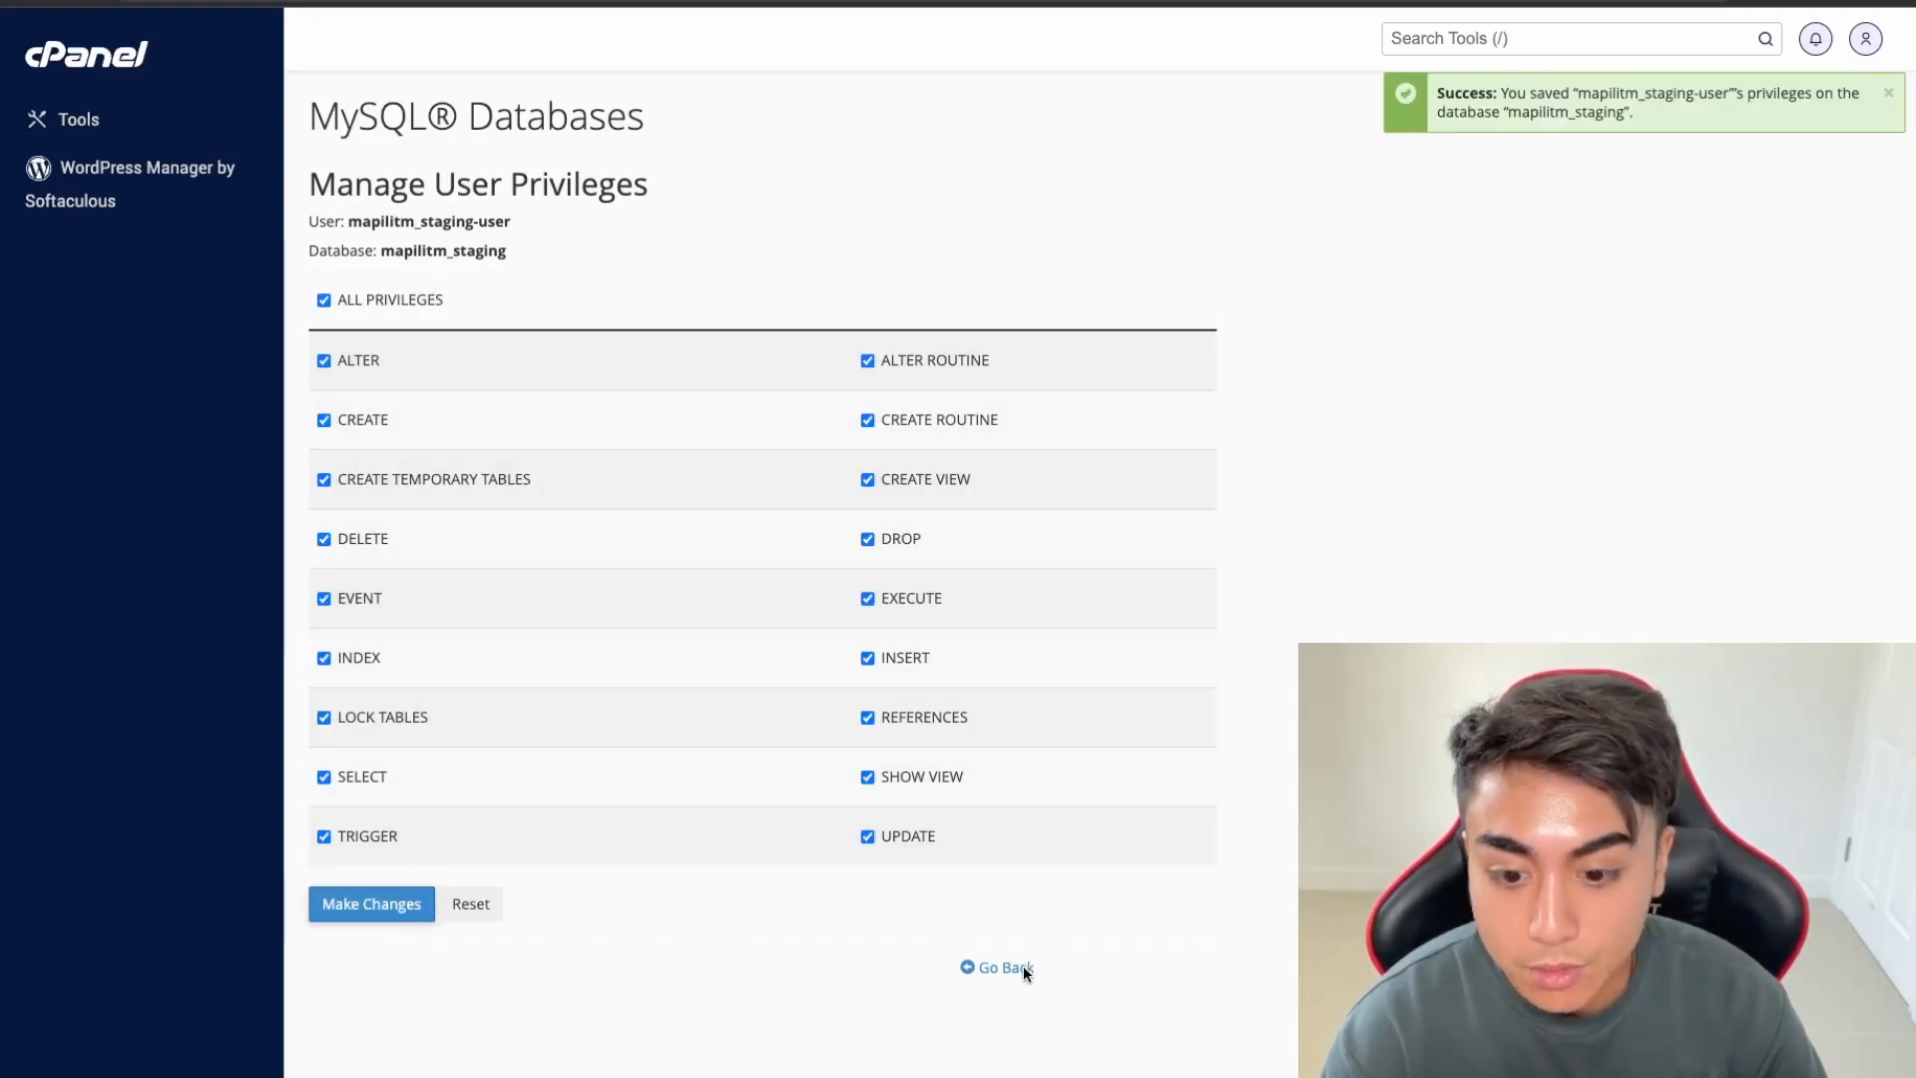
left_click(1022, 966)
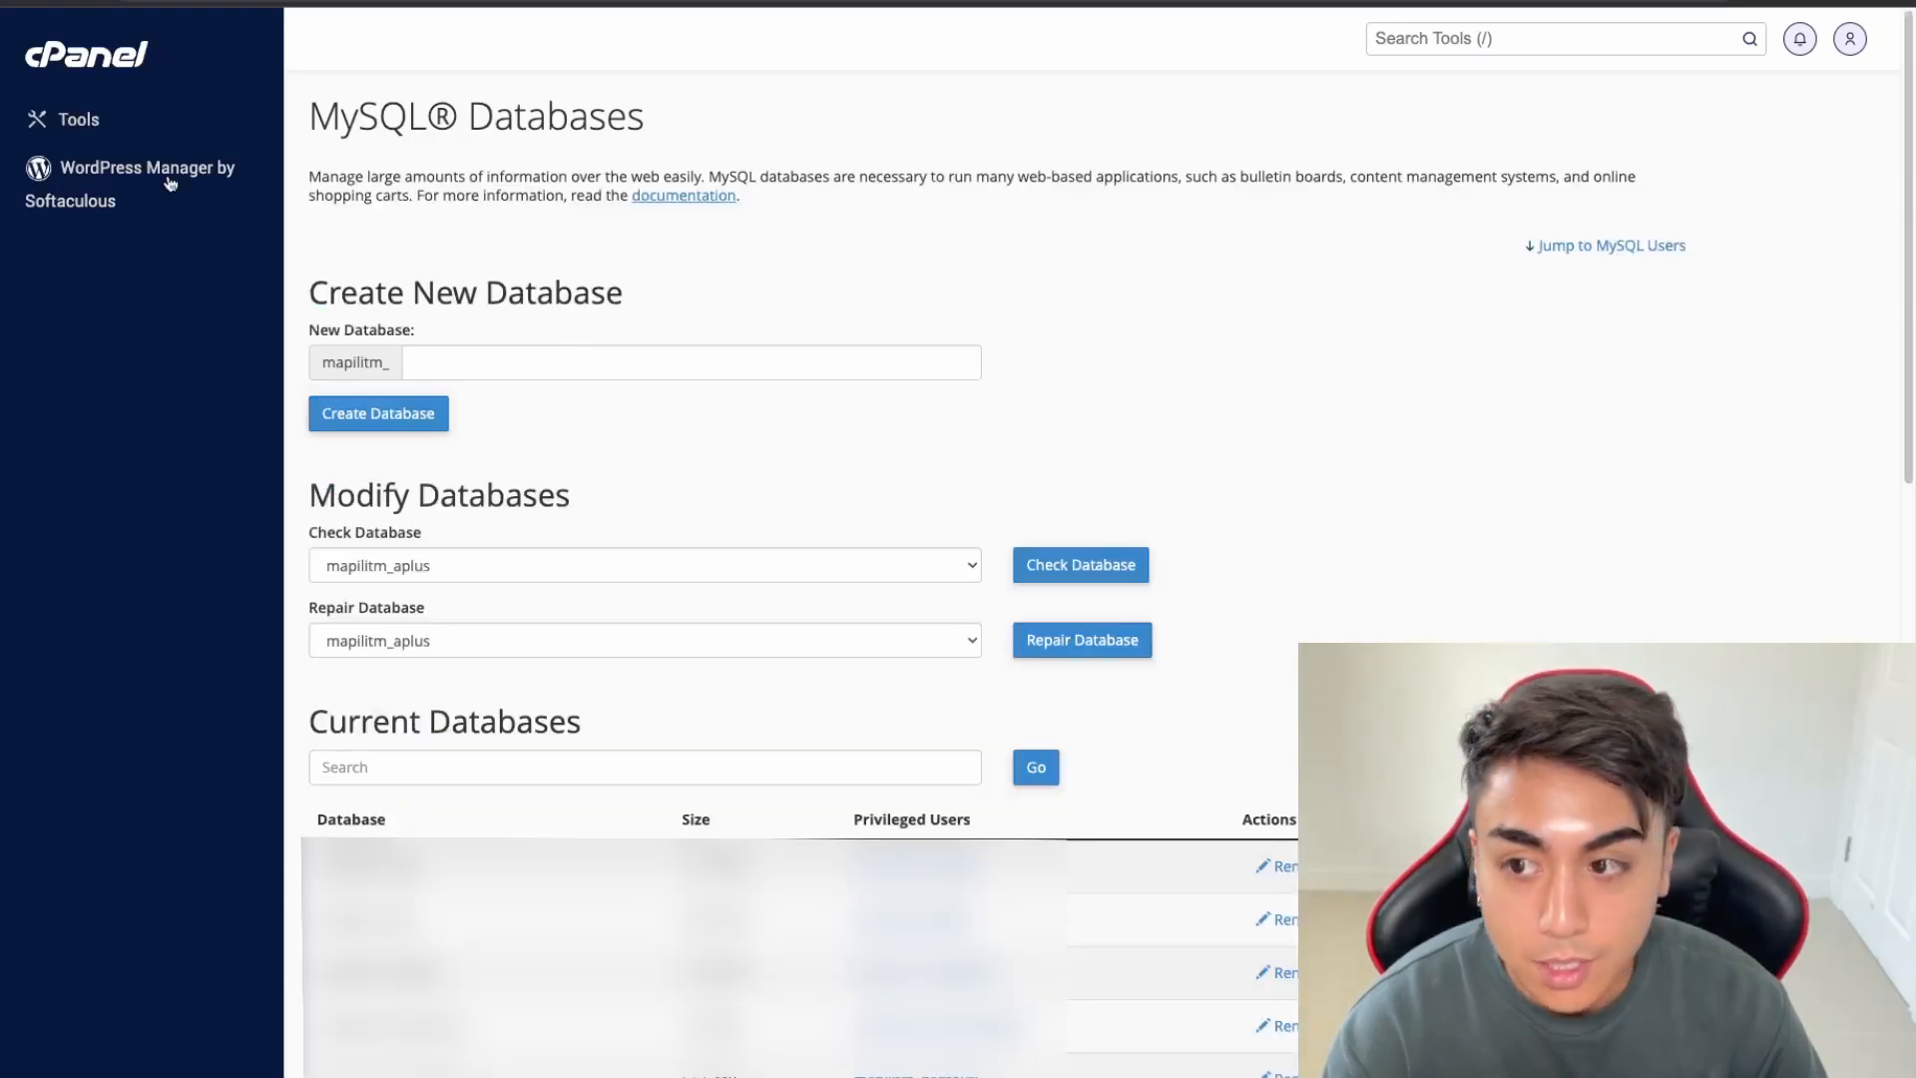
Open the public_html/staging.mapilitmedia.com folder in File Manager
left_click(94, 124)
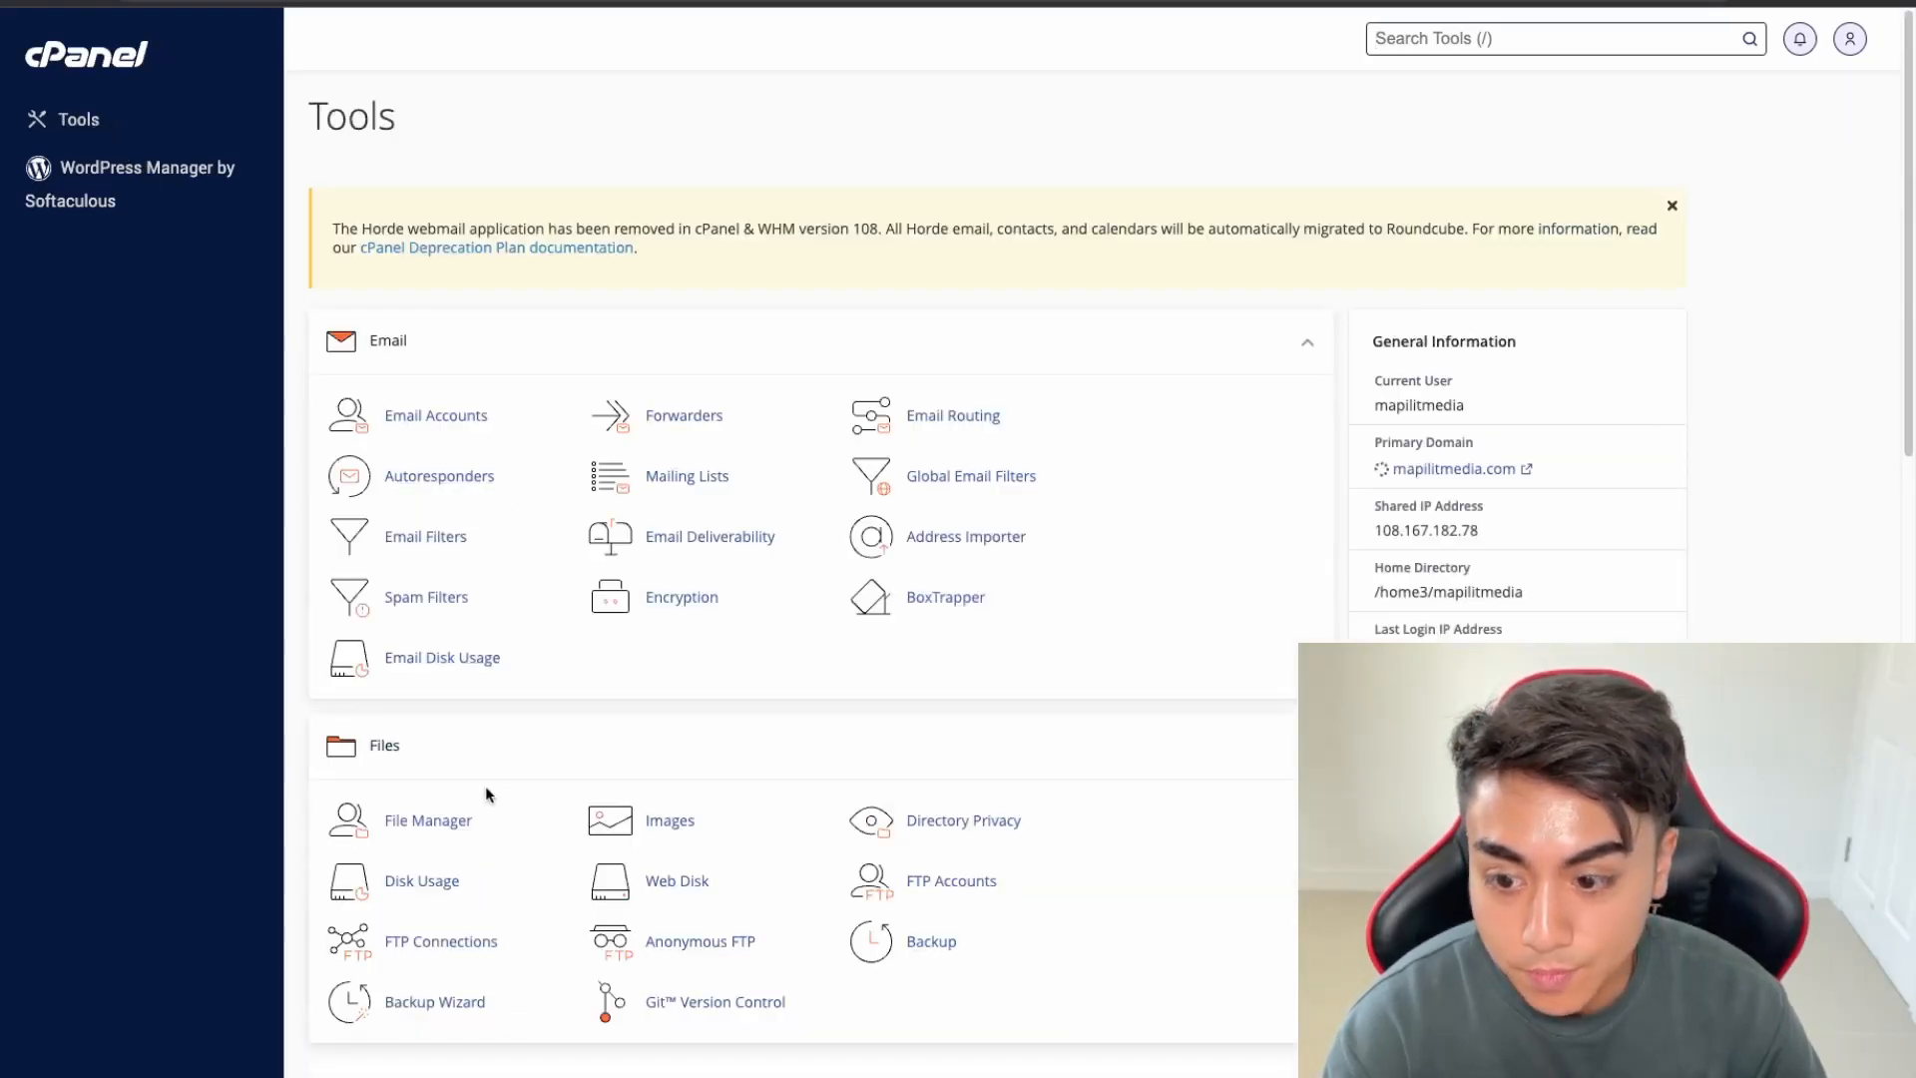
left_click(458, 820)
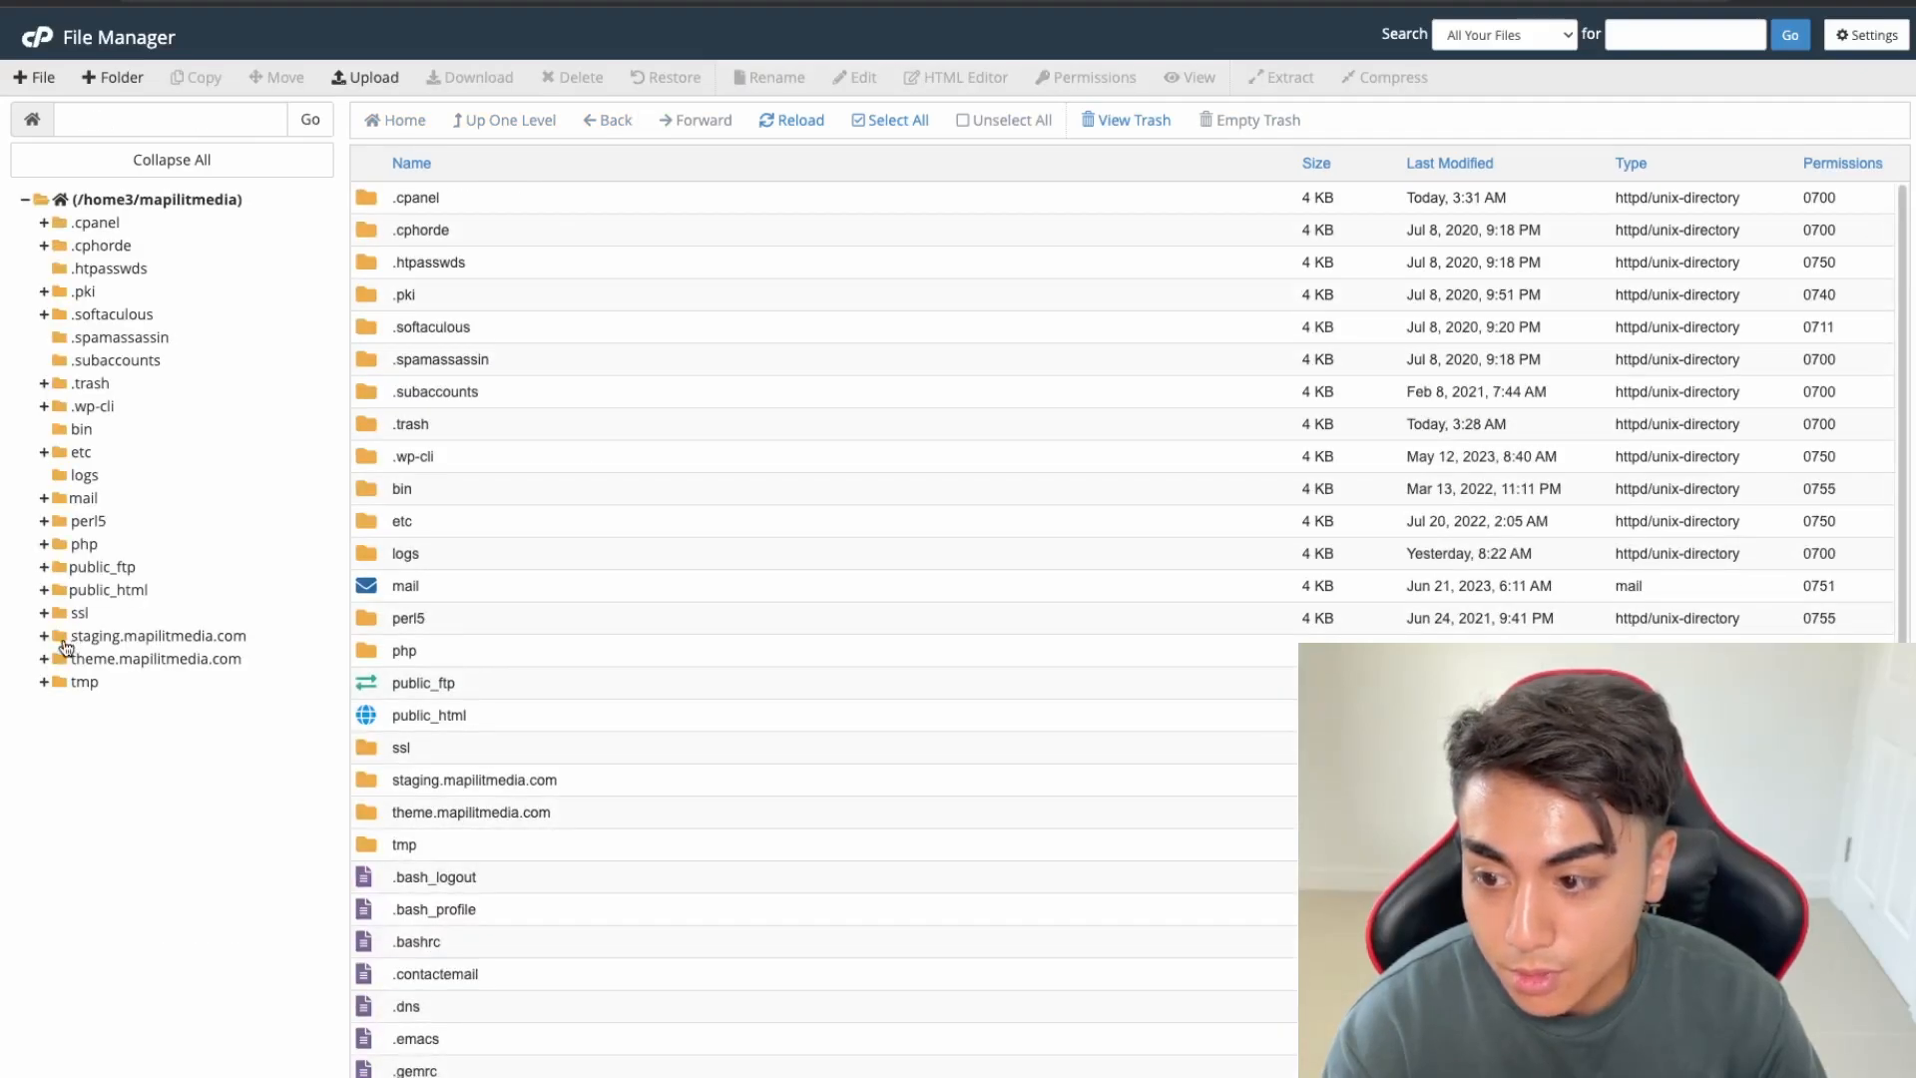
left_click(45, 591)
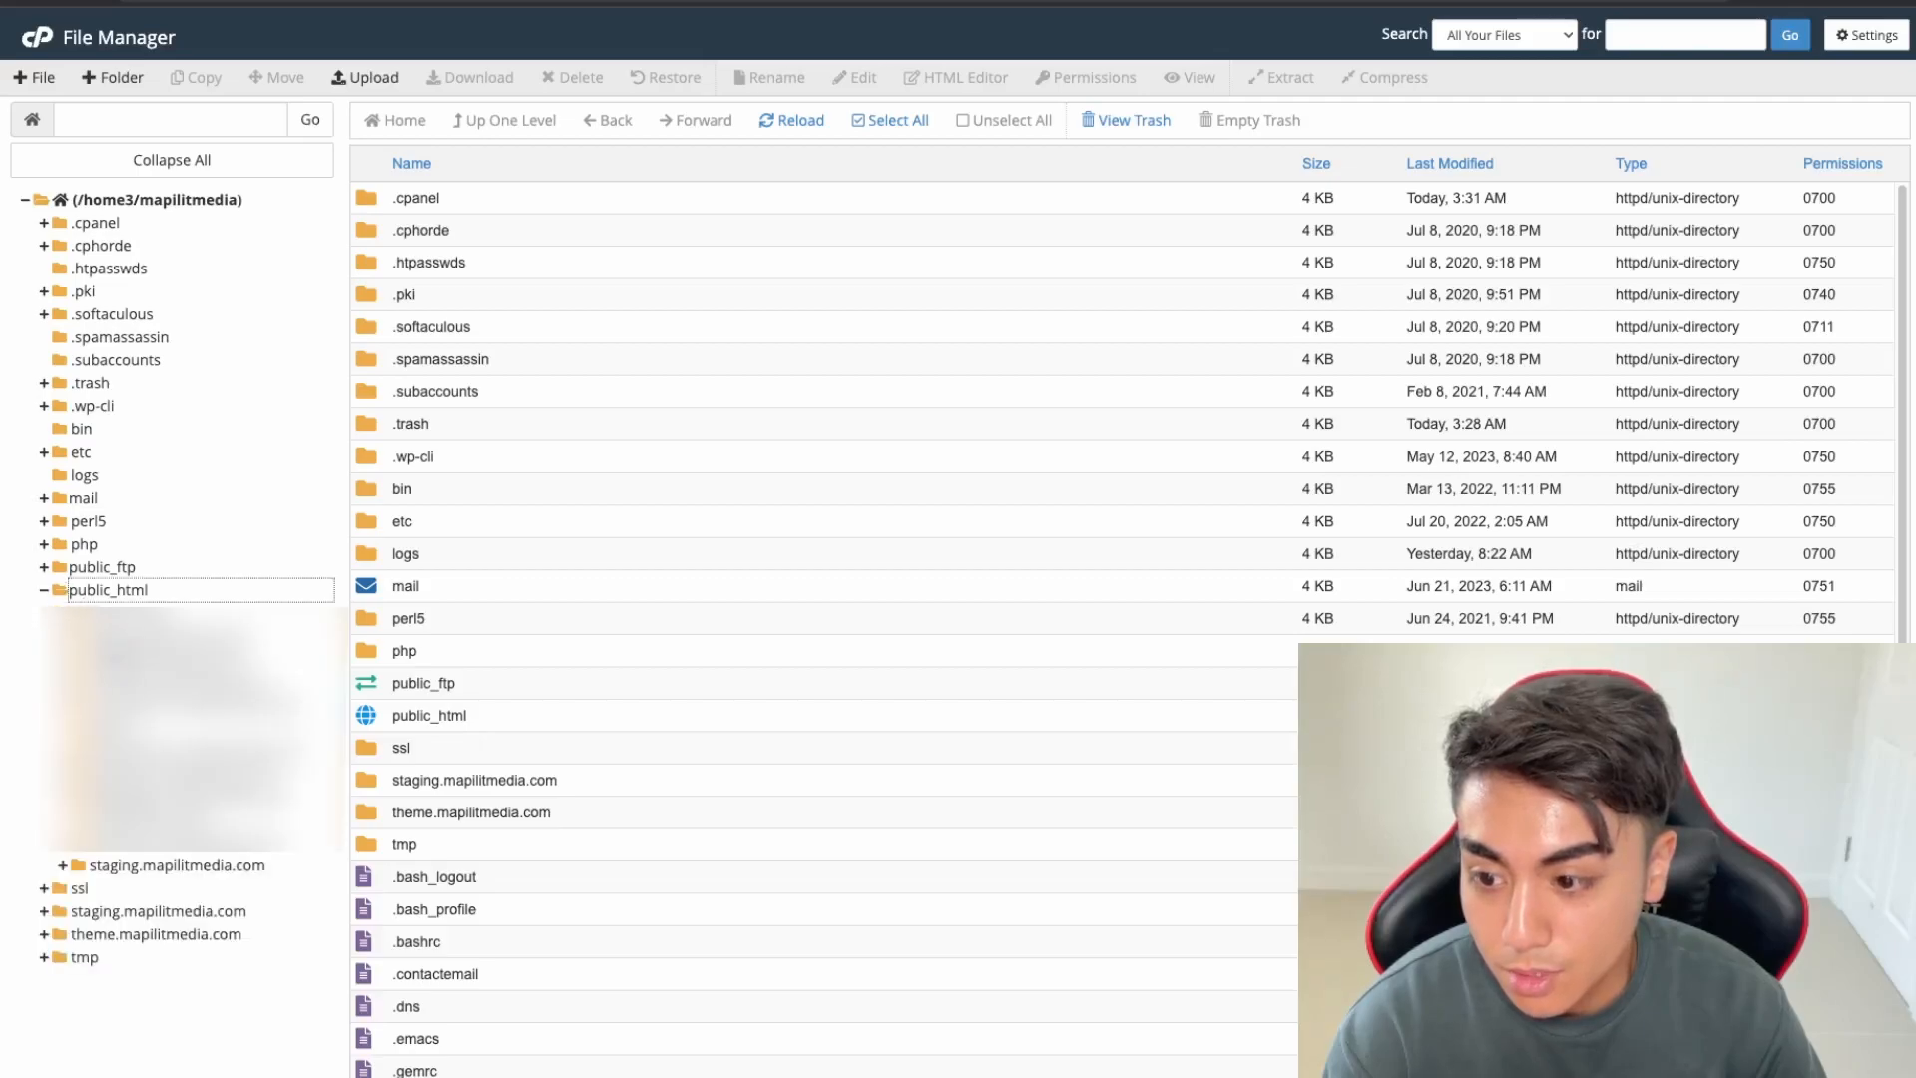
left_click(138, 866)
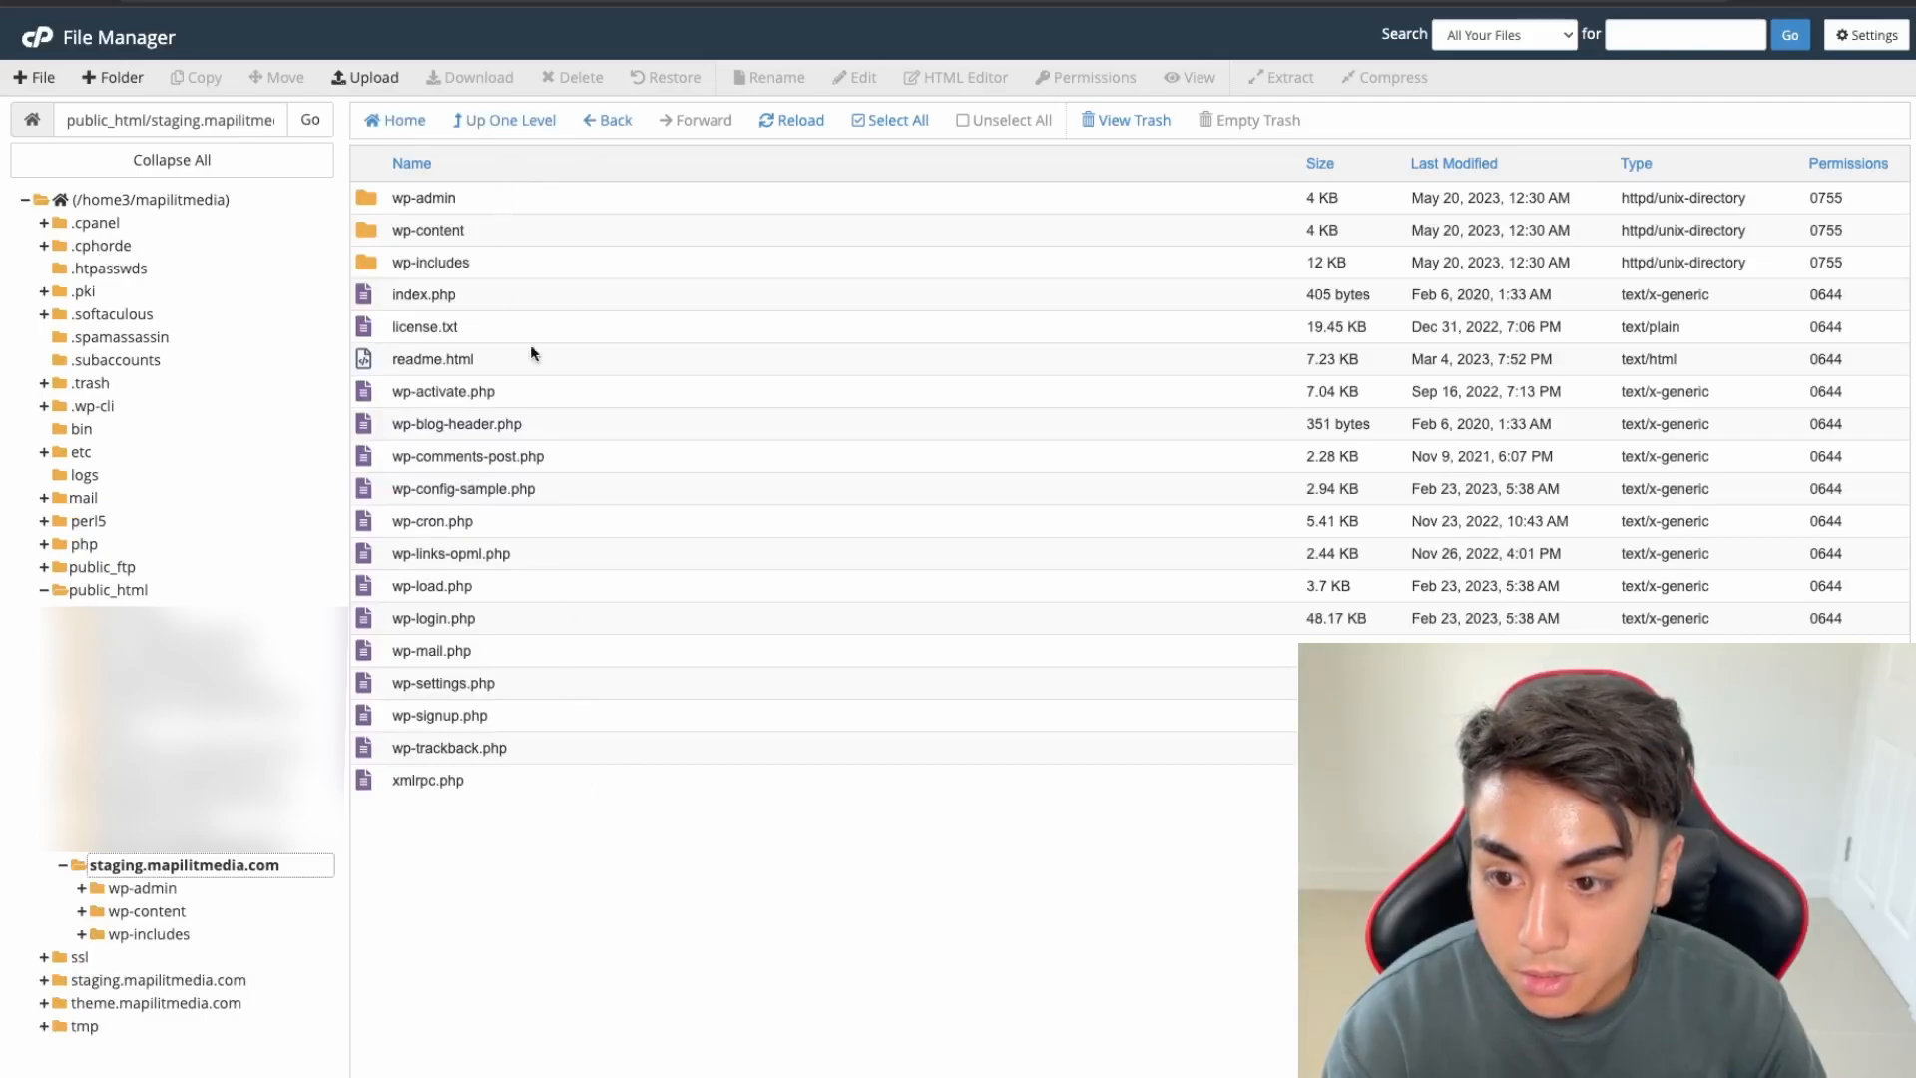
Rename wp-config-sample.php to wp-config.php
left_click(481, 492)
right_click(449, 492)
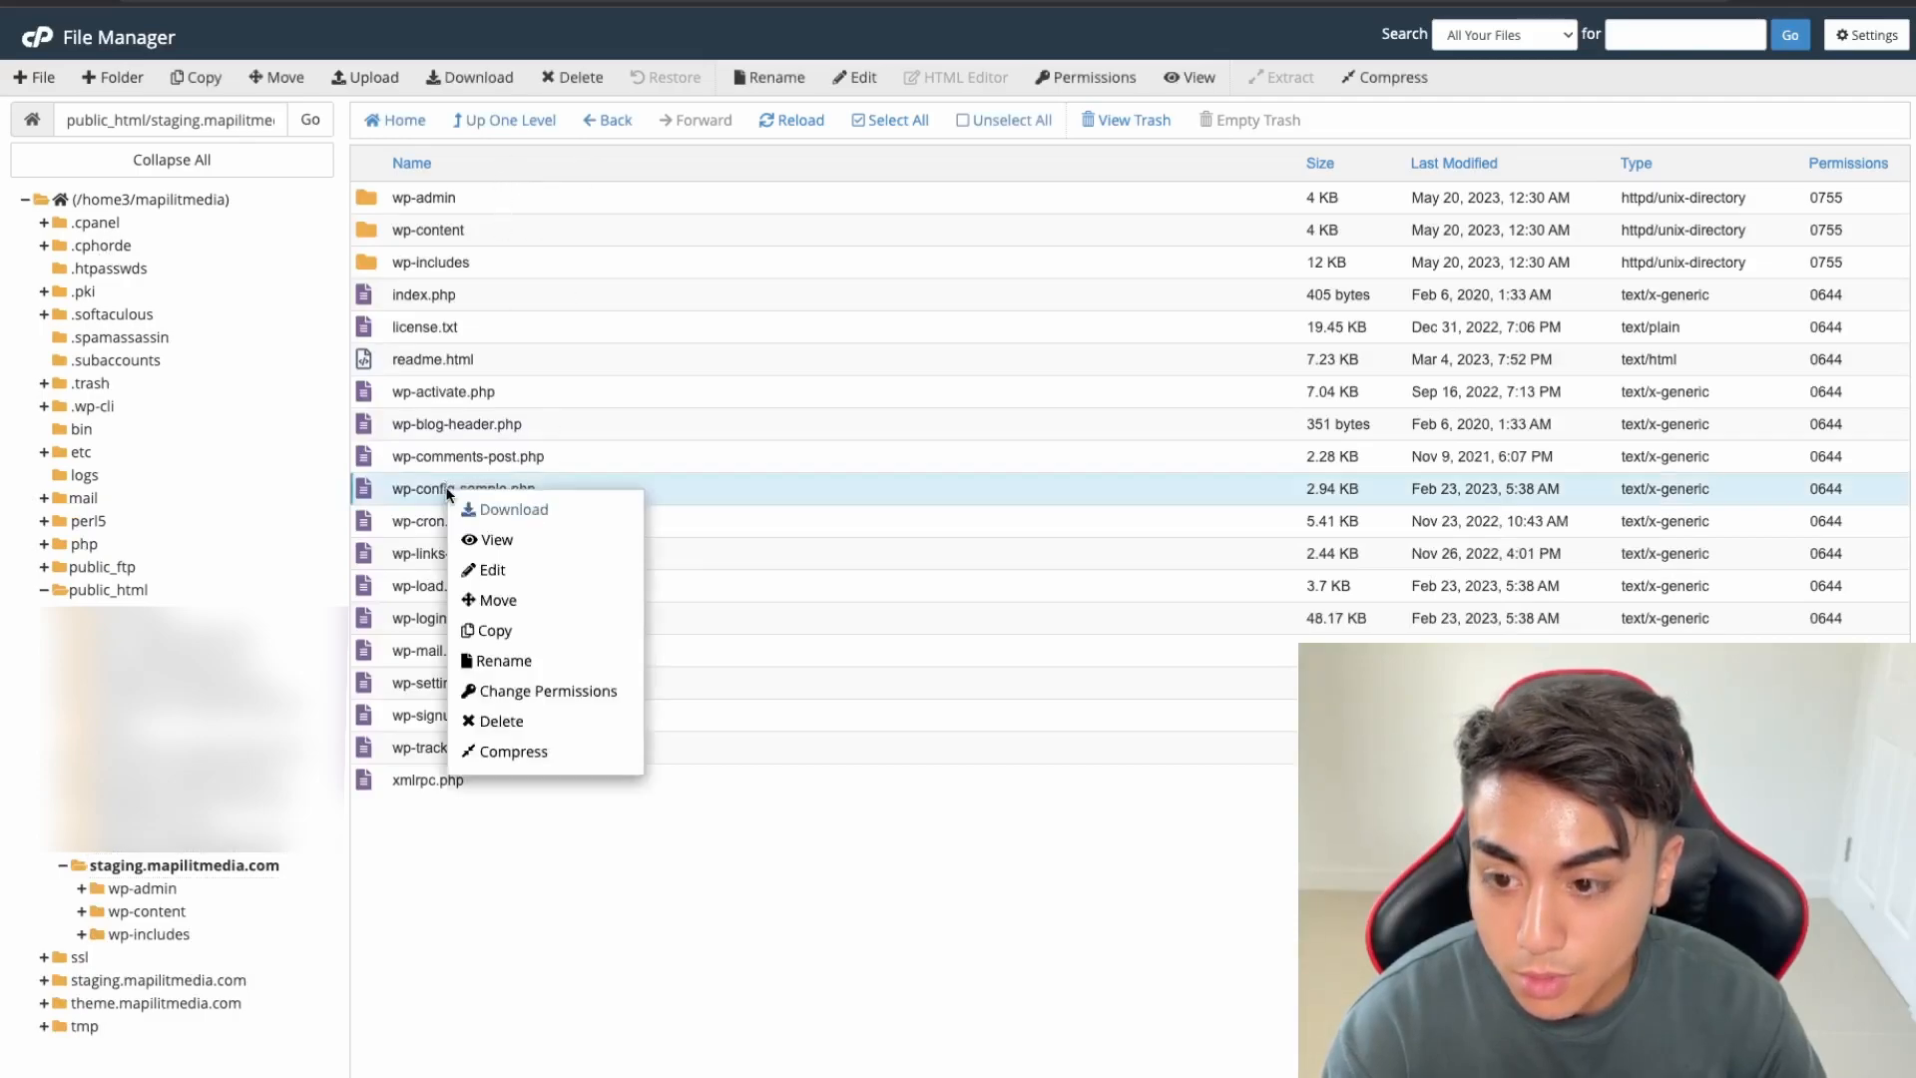
left_click(489, 661)
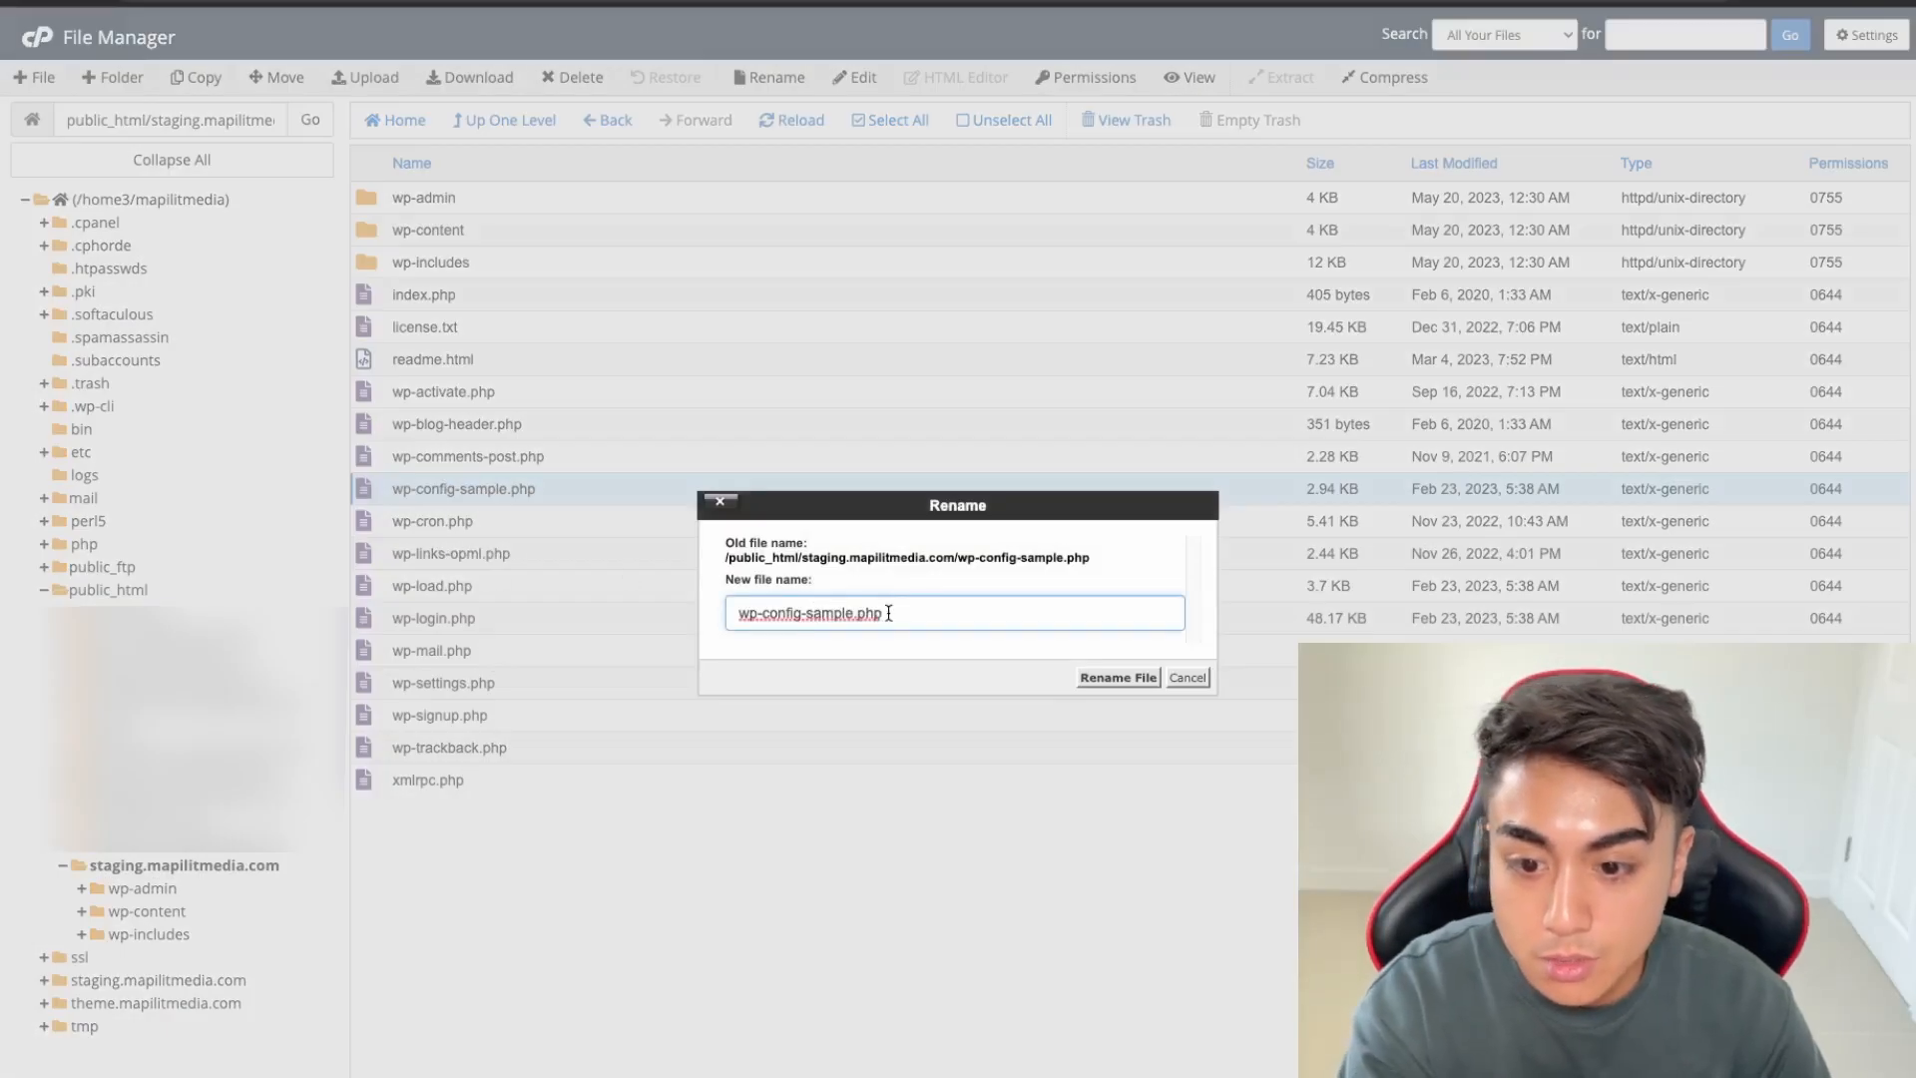
key("BackSpace")
key("BackSpace")
key("BackSpace")
key("BackSpace")
key("BackSpace")
key("BackSpace")
key("BackSpace")
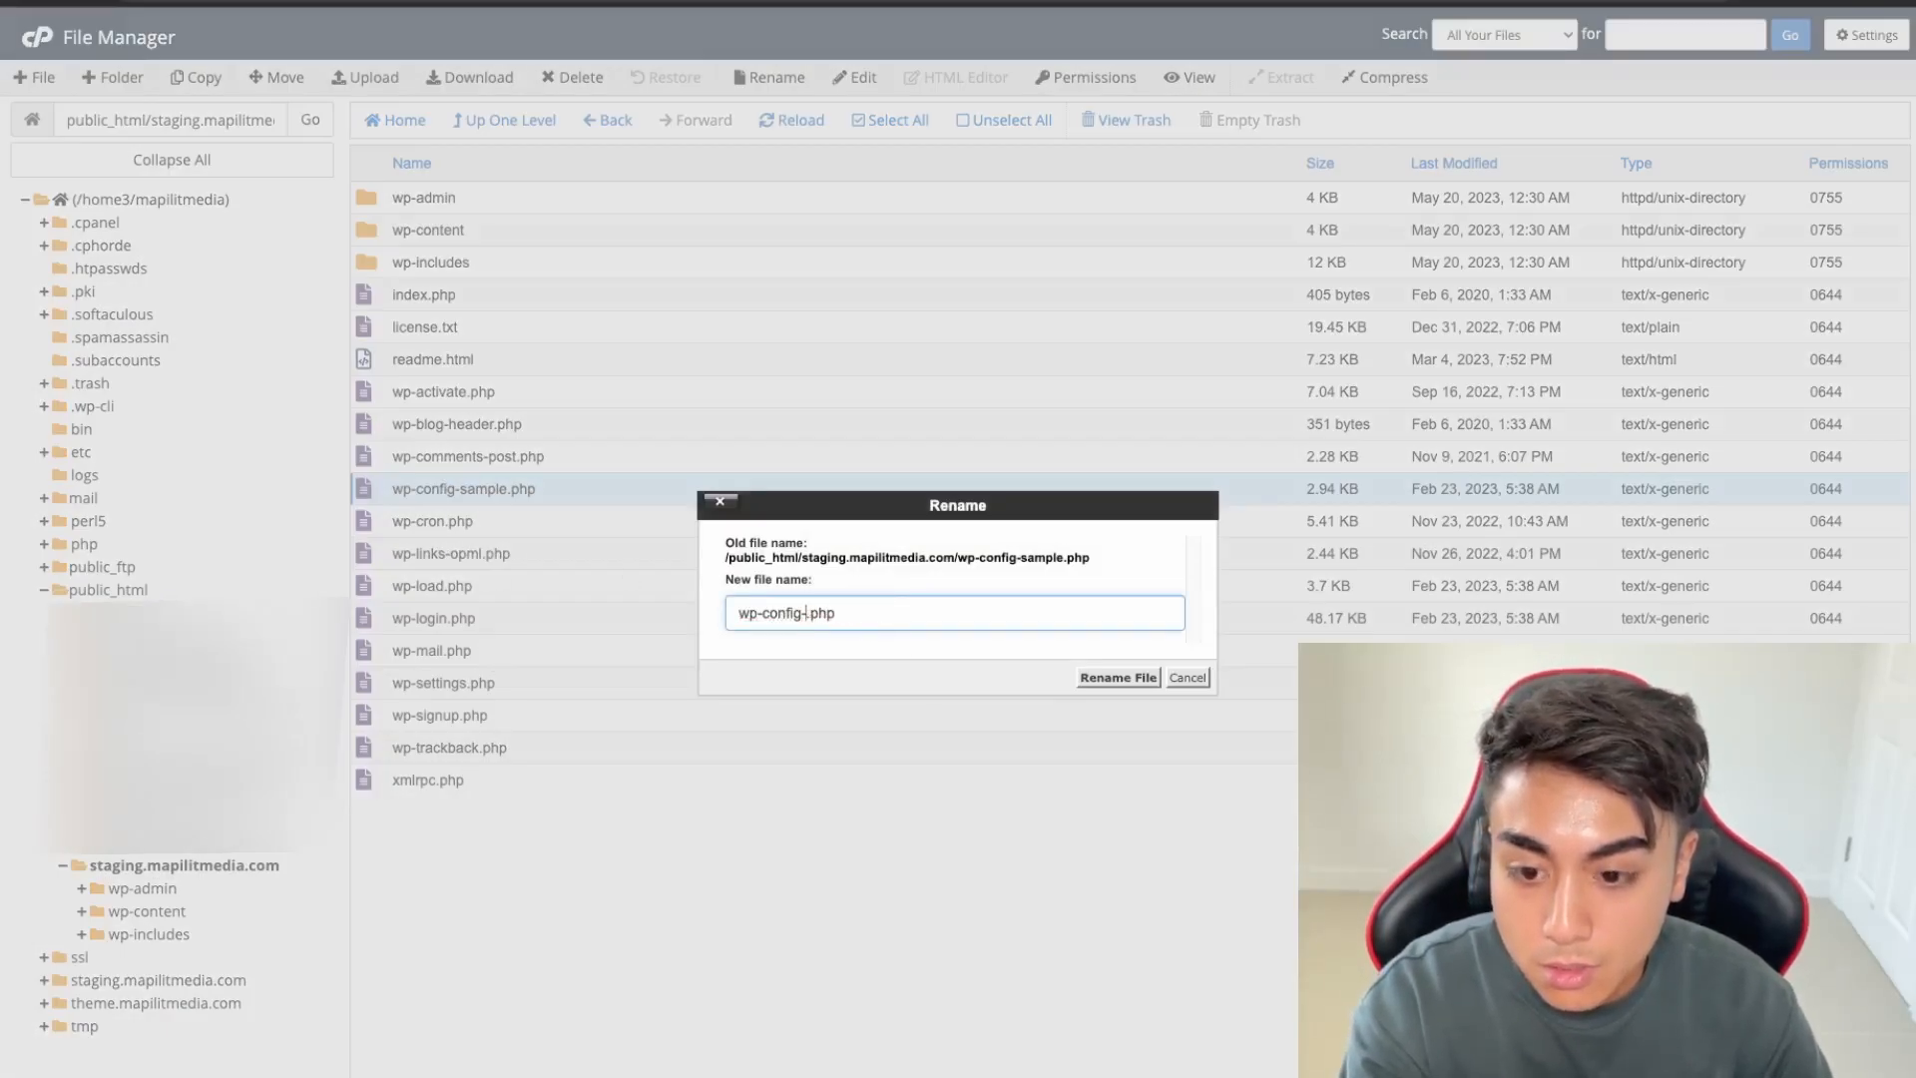
key("Return")
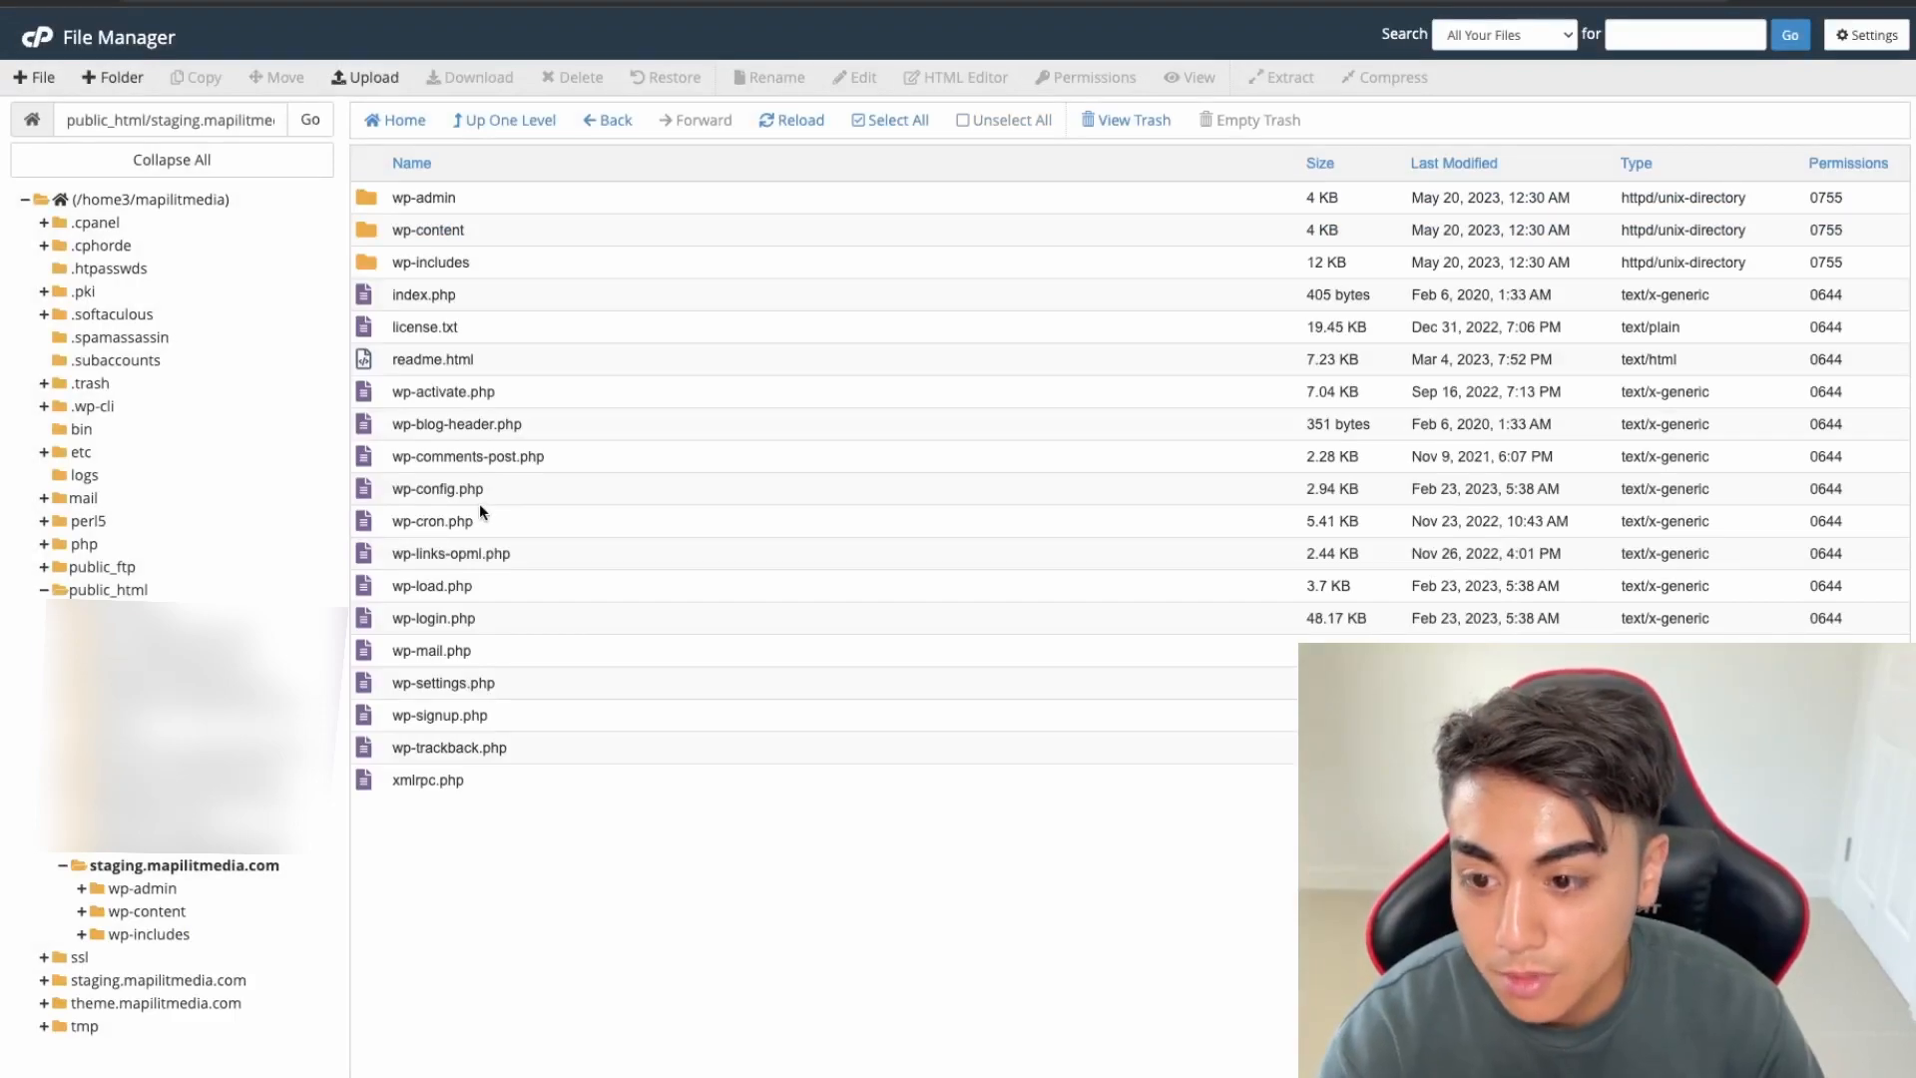
left_click(499, 494)
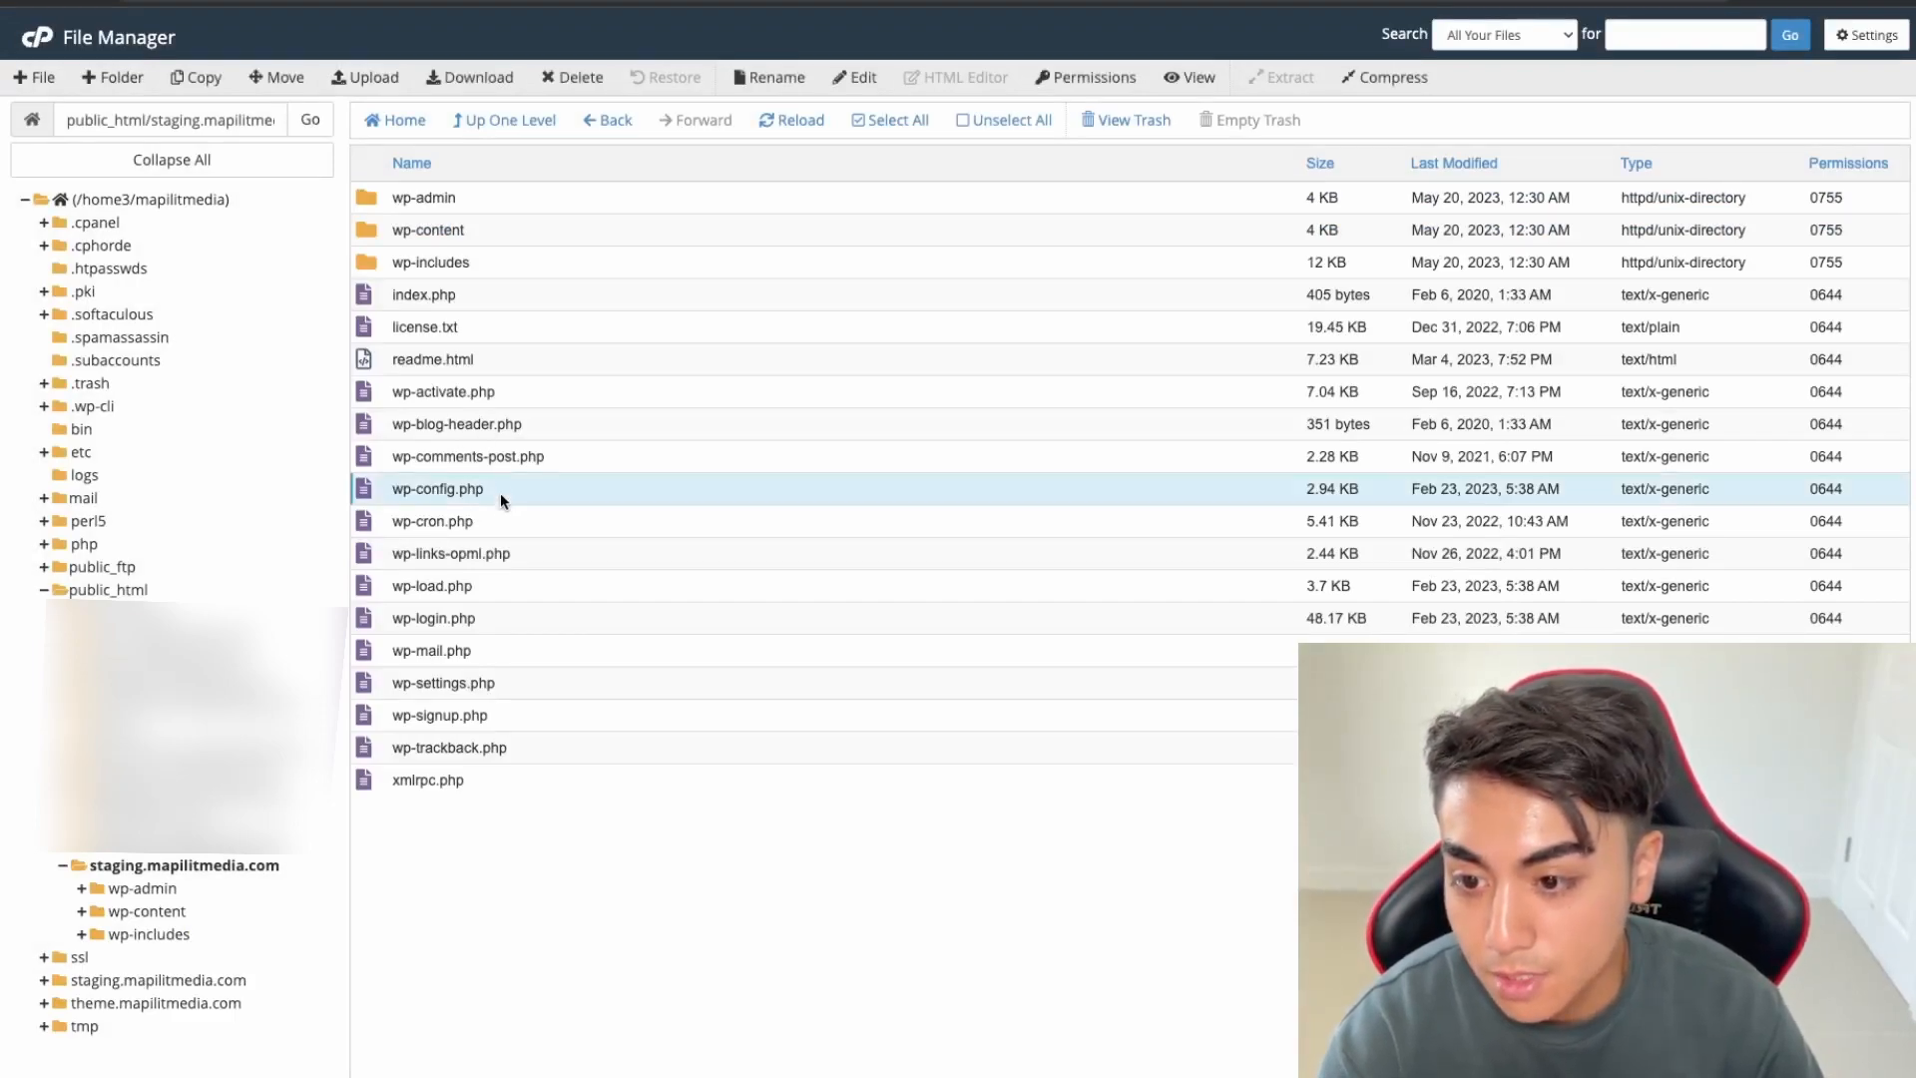
right_click(500, 487)
Set DB_NAME in wp-config.php to mapilitm_staging
left_click(533, 572)
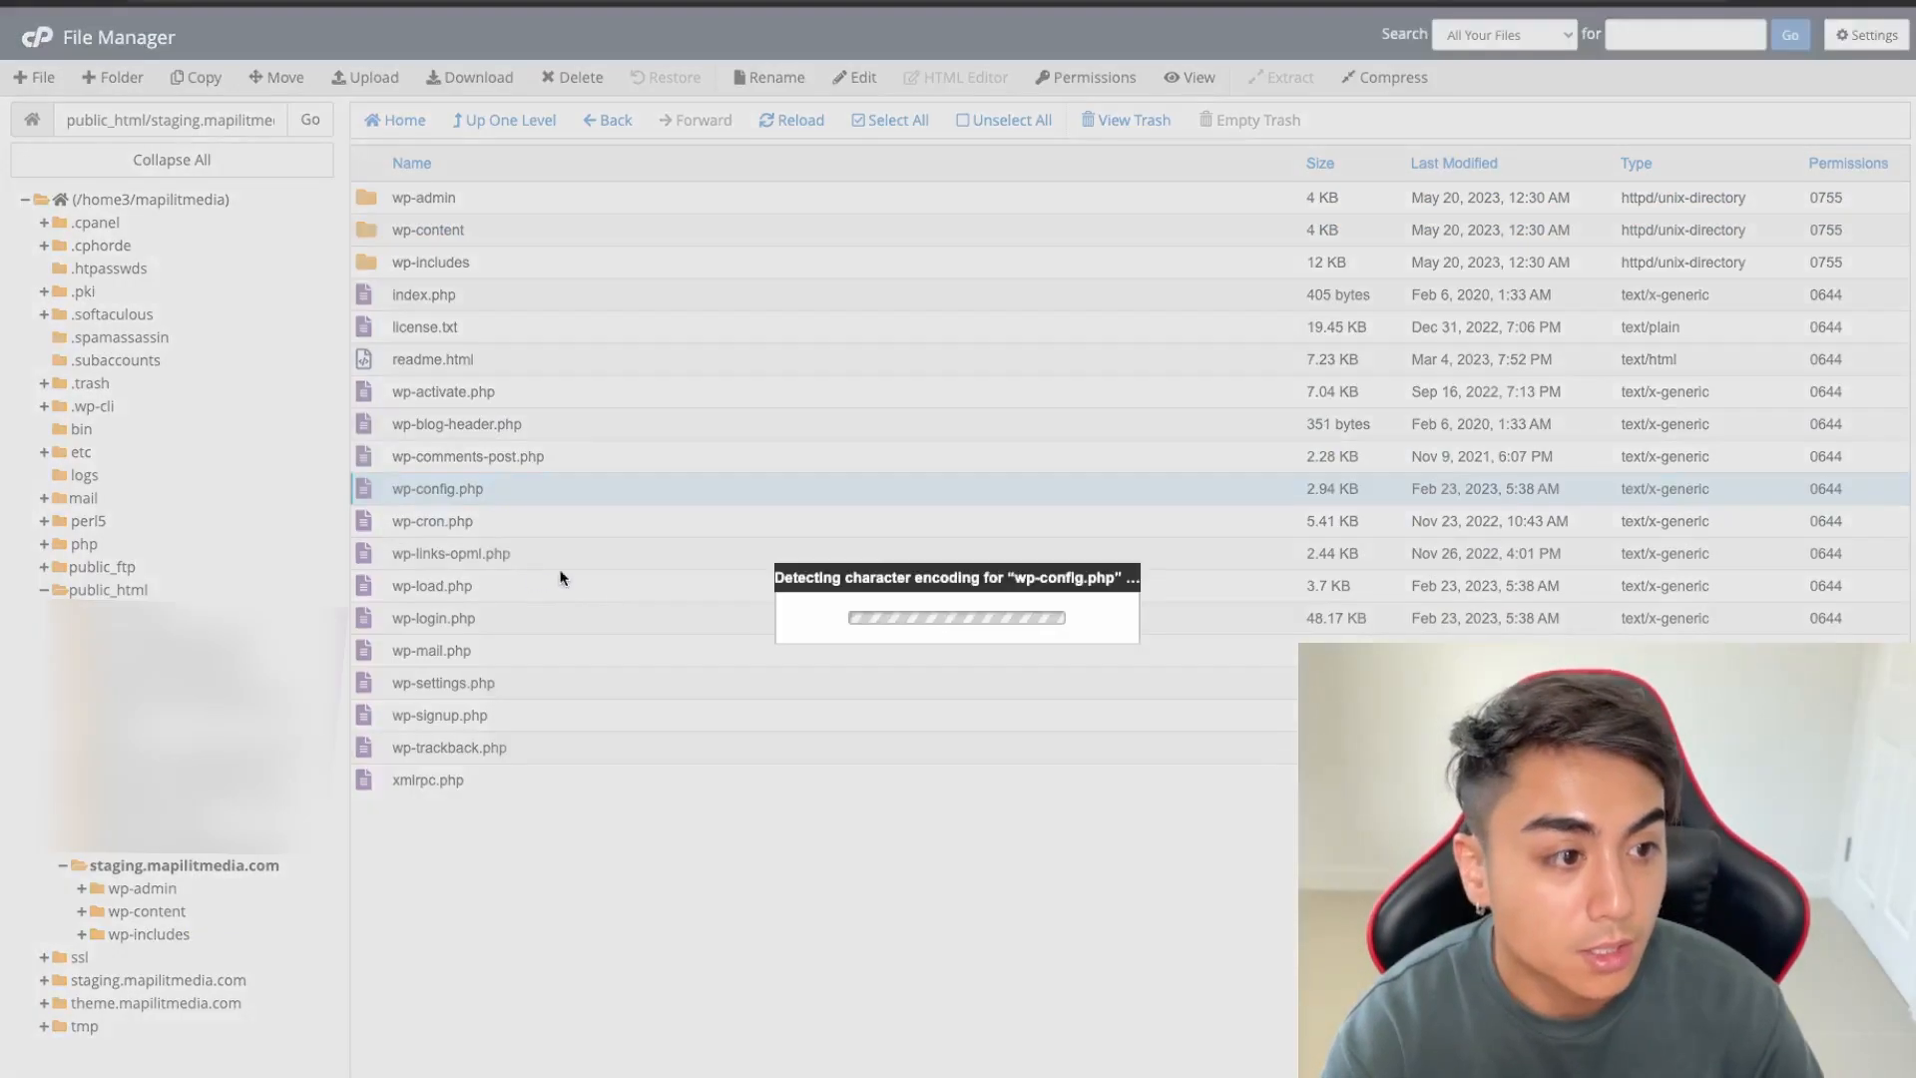
left_click_drag(367, 506, 219, 508)
type("mapilitm_")
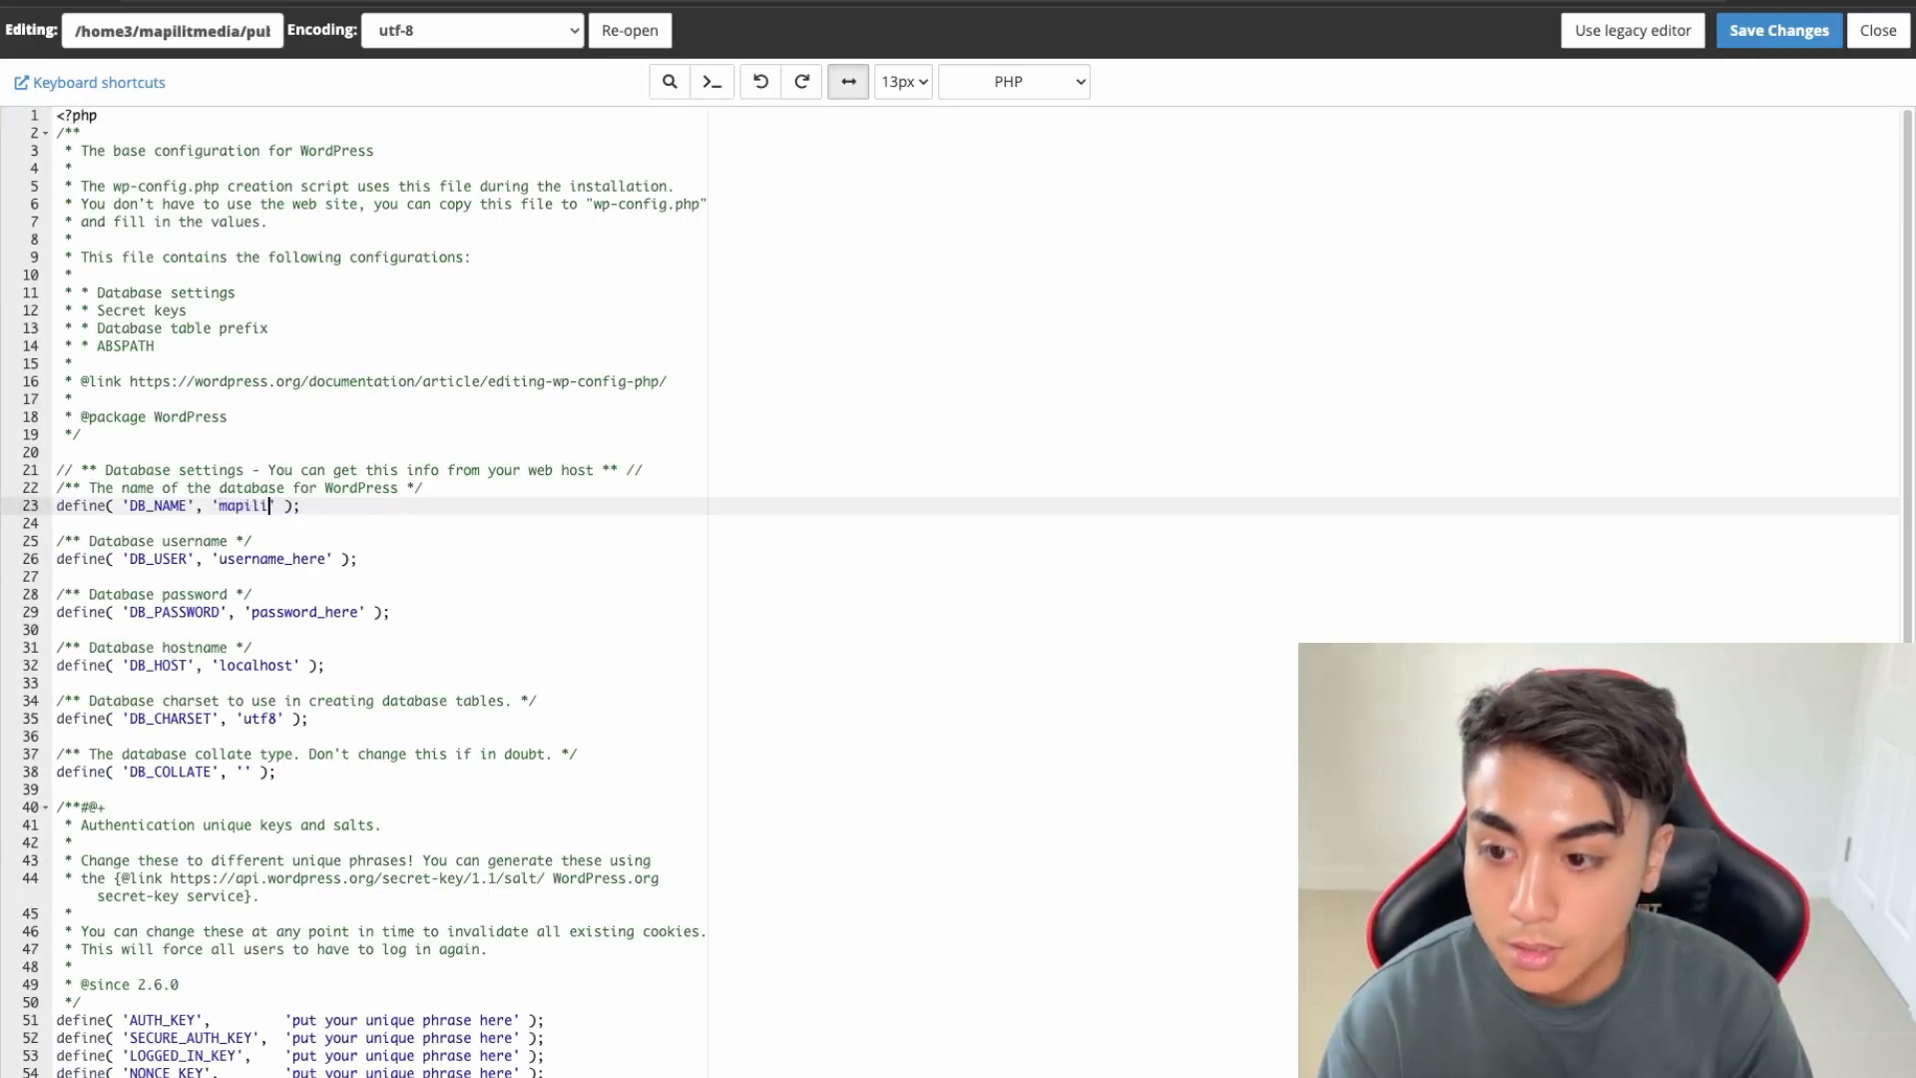
key("BackSpace")
type("_staging")
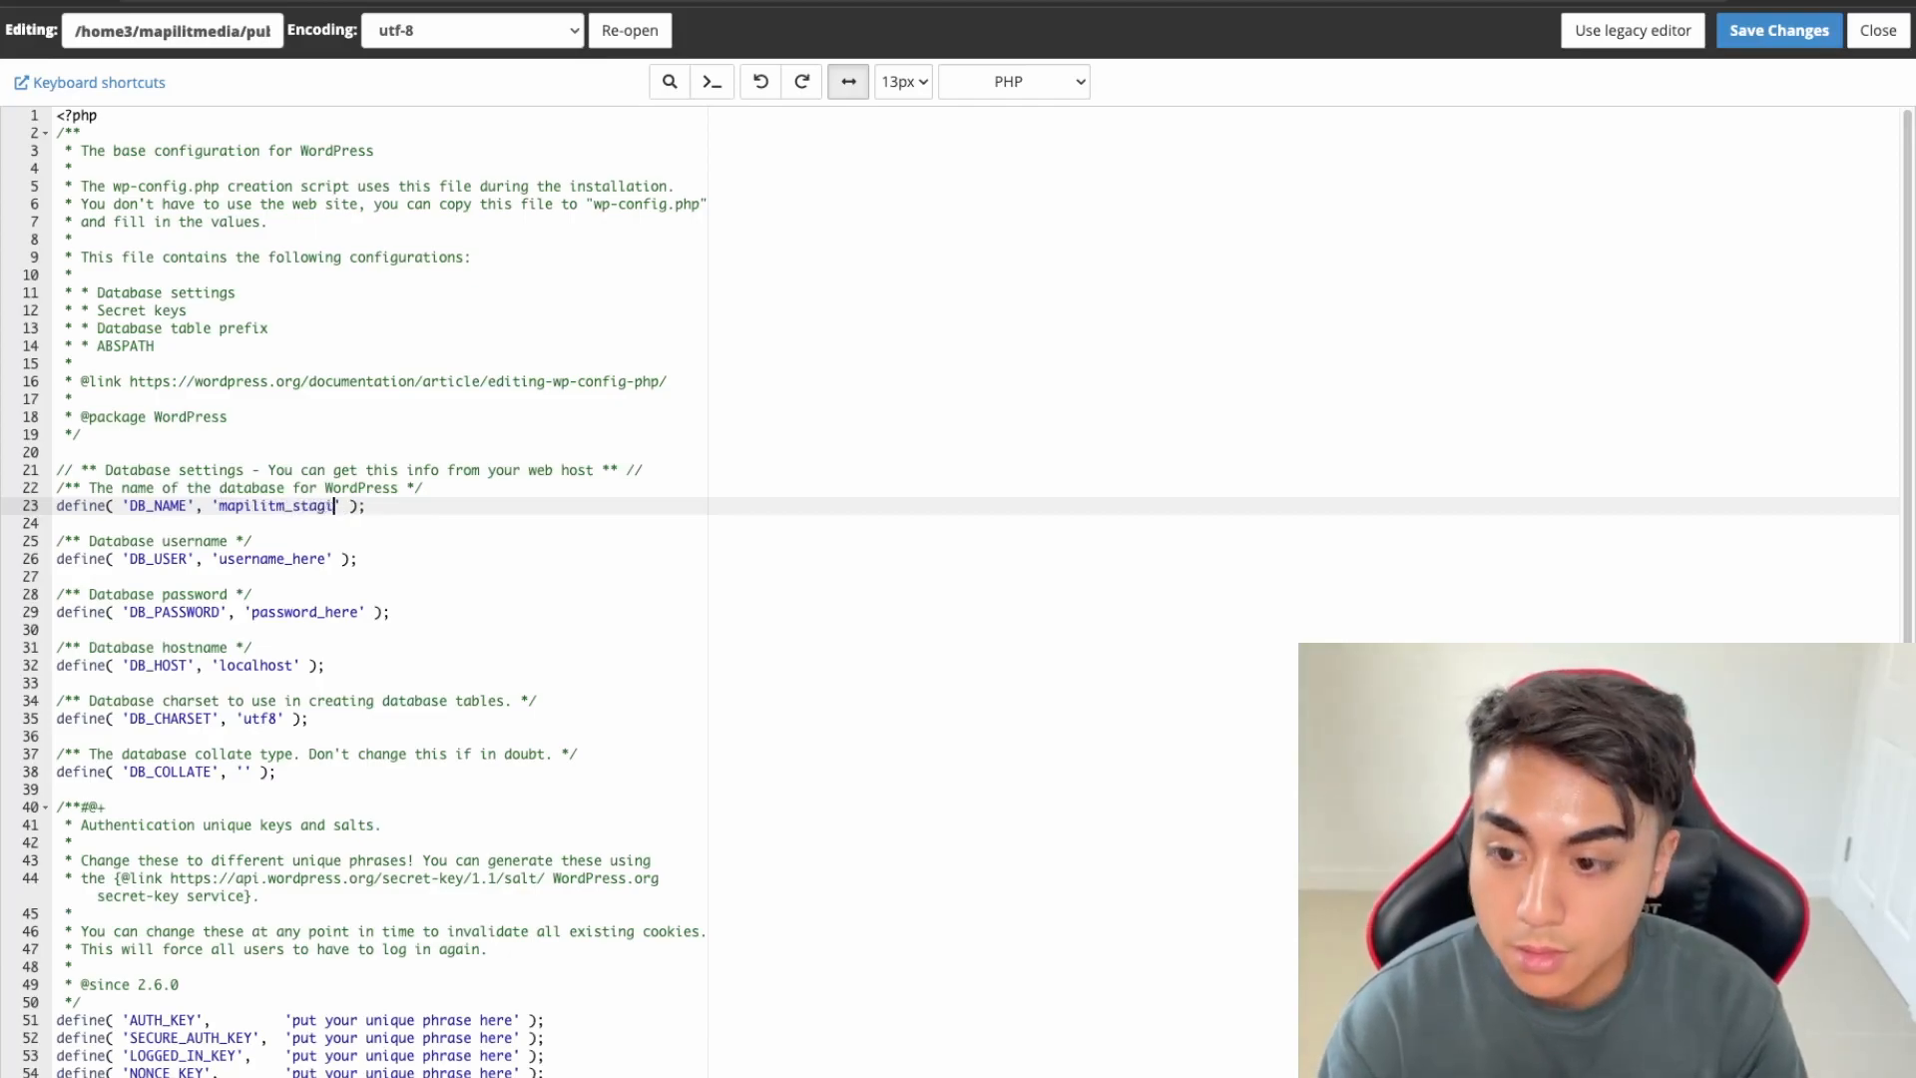
Set DB_USER to mapilitm_staging-user
key("Down")
key("Down")
key("Down")
key("Down")
key("Up")
key("Left")
key("BackSpace")
key("BackSpace")
key("BackSpace")
key("BackSpace")
key("BackSpace")
key("BackSpace")
key("BackSpace")
key("BackSpace")
key("BackSpace")
key("BackSpace")
key("BackSpace")
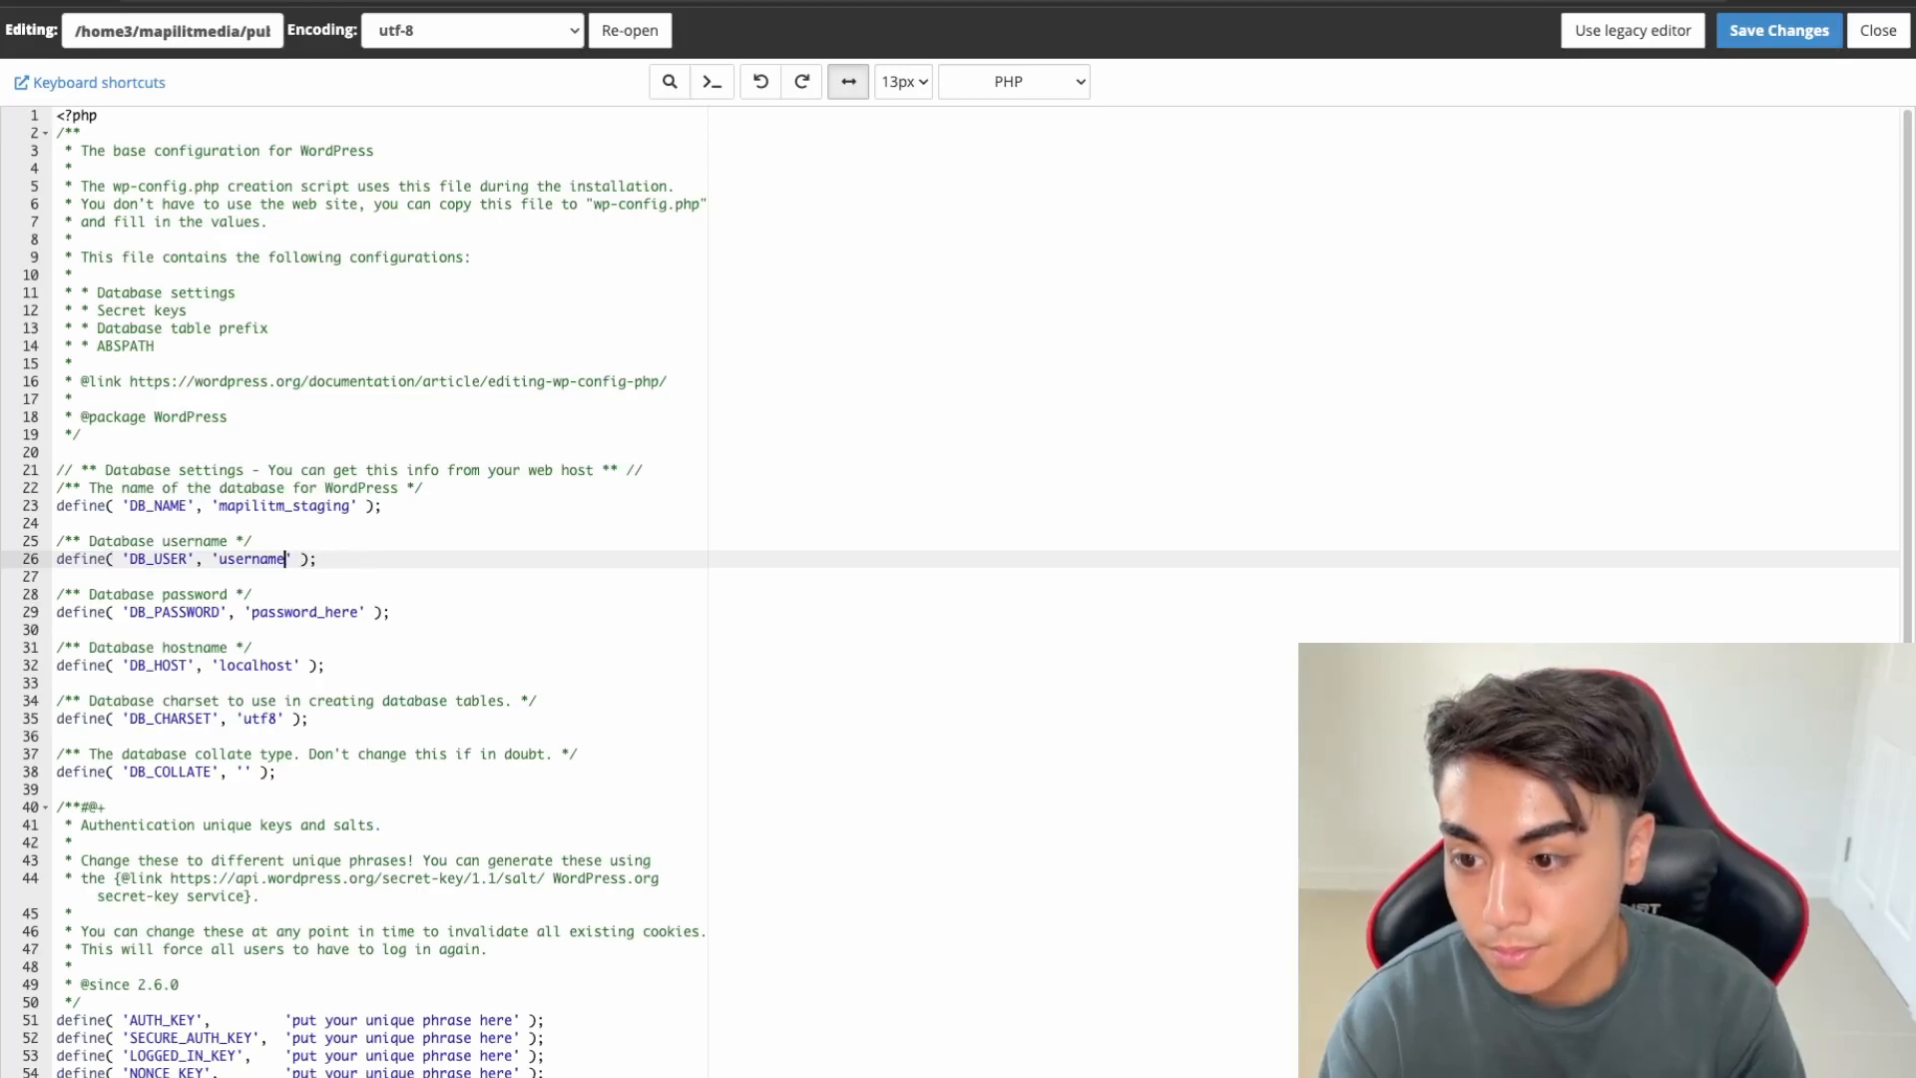
key("BackSpace")
key("BackSpace")
type("mapilit")
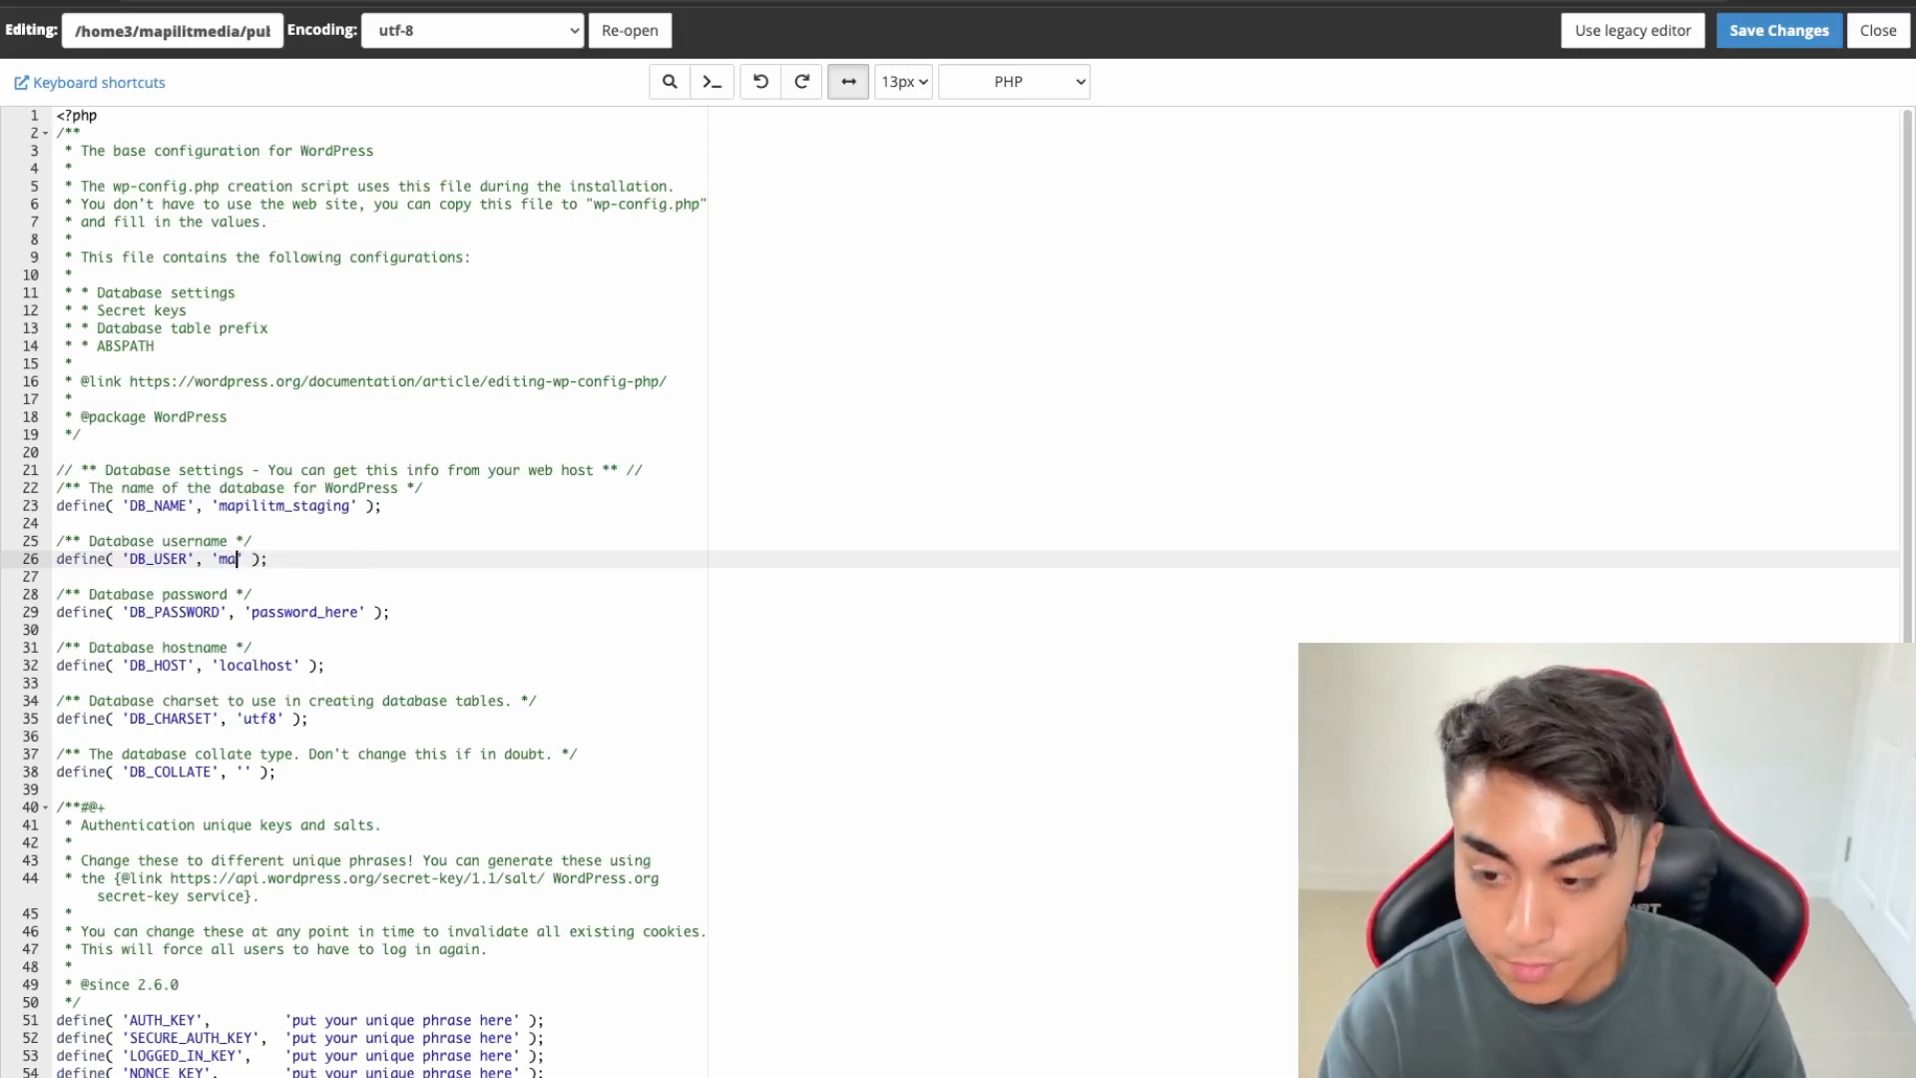
type("m_staging-")
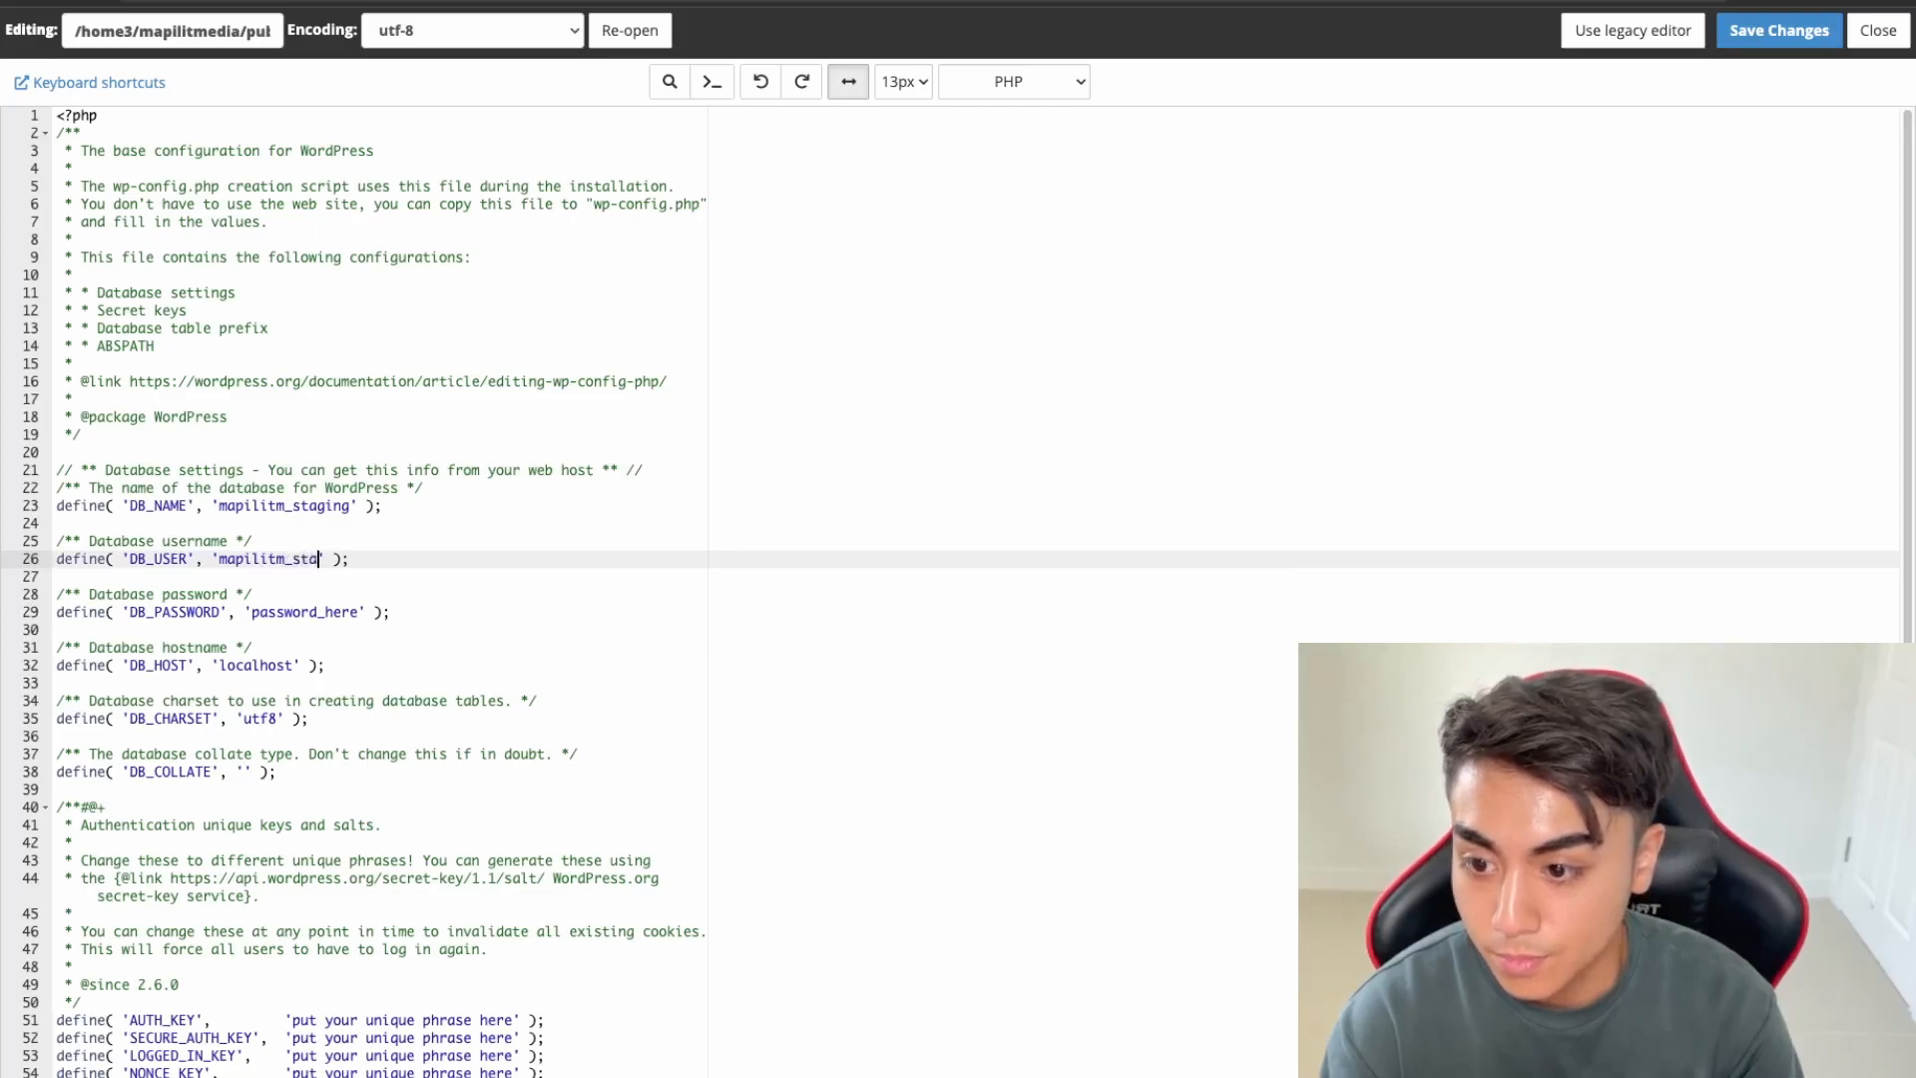
type("user")
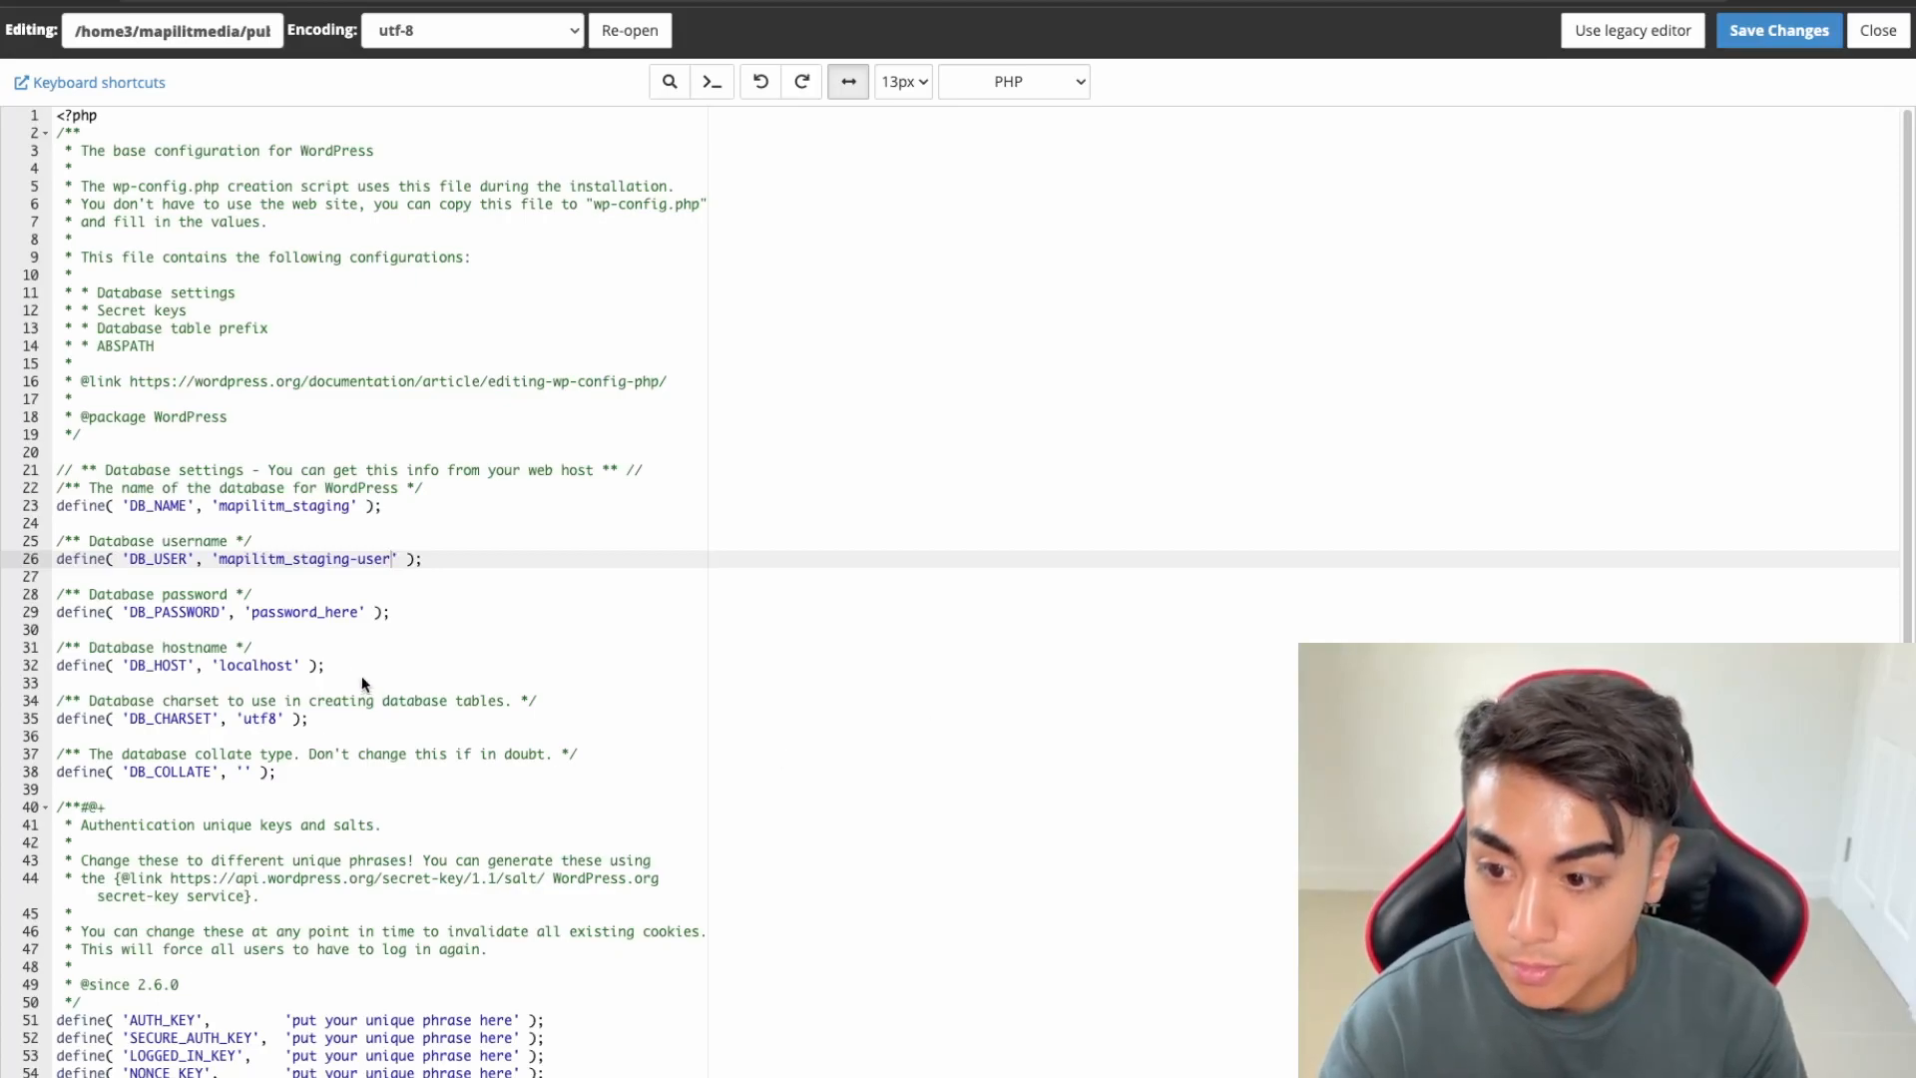
Paste the database password into DB_PASSWORD, then save and close the file
left_click_drag(359, 613, 249, 612)
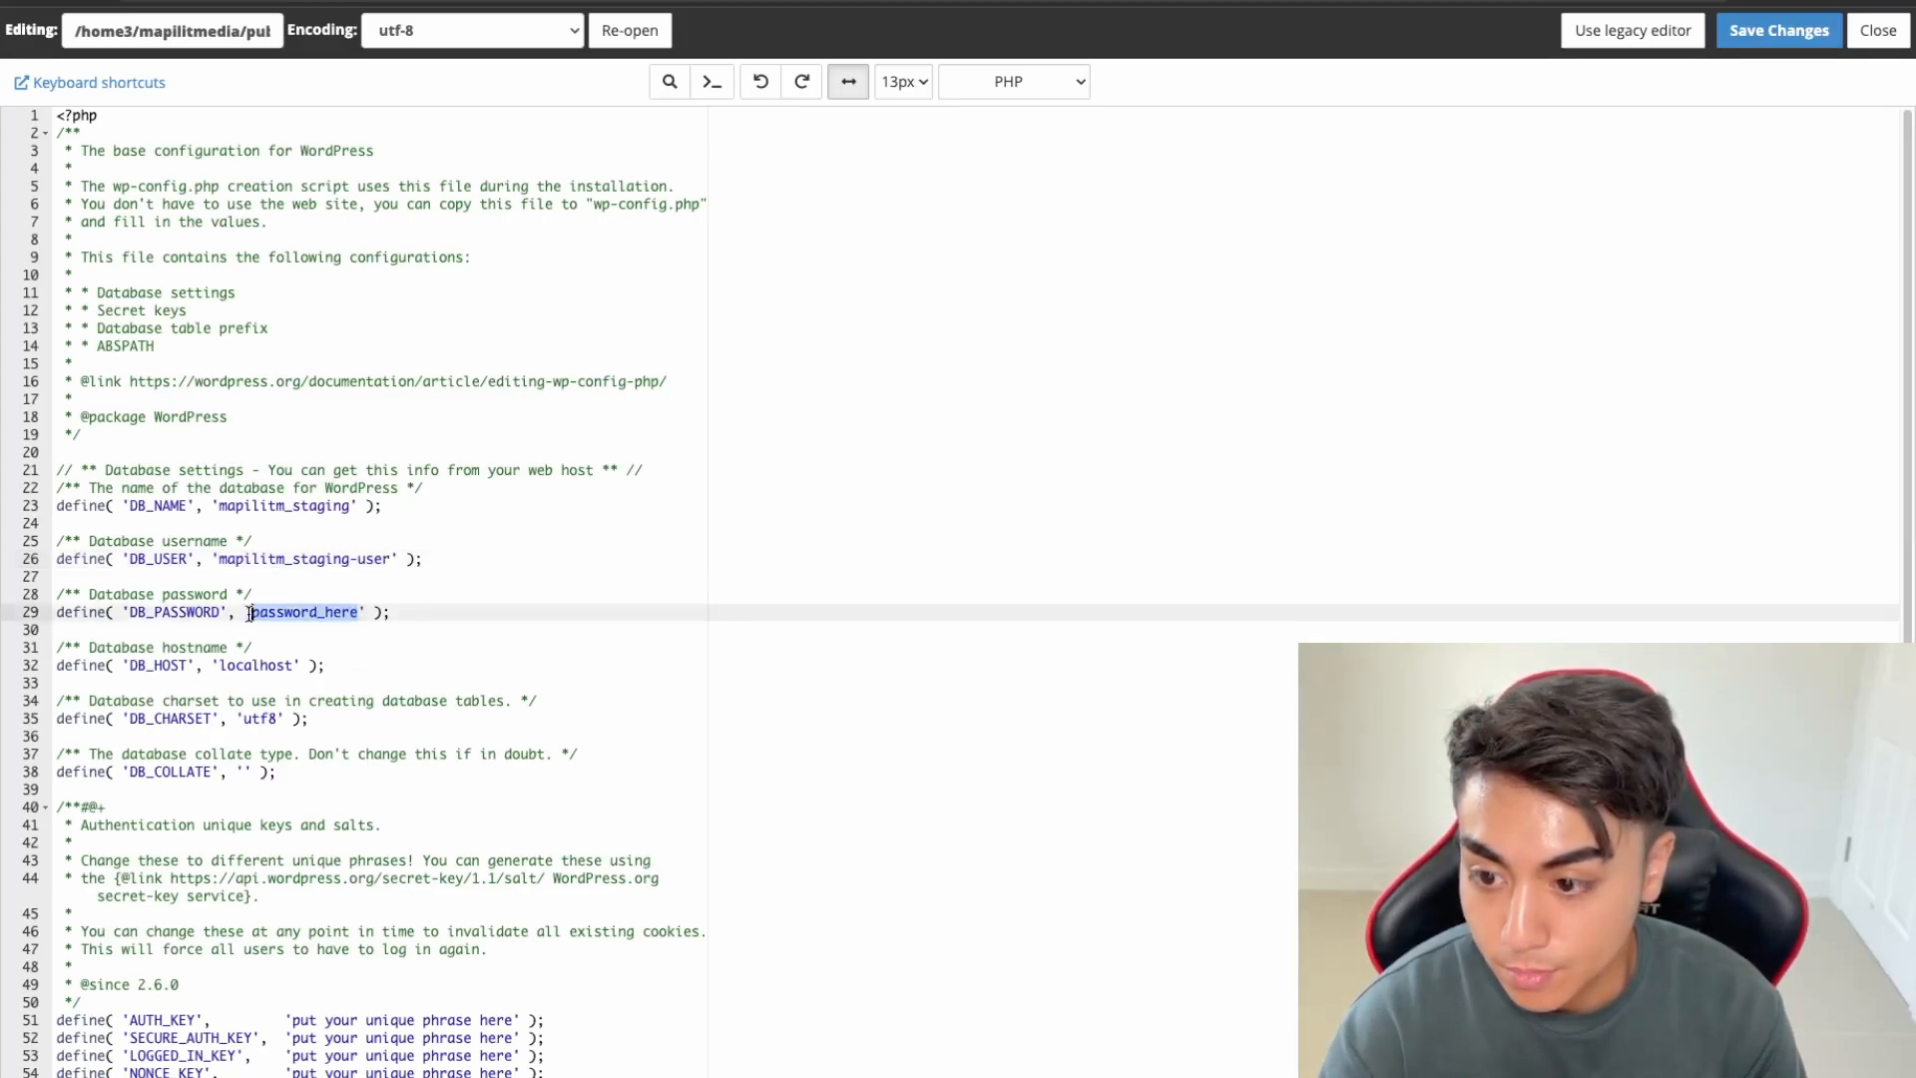
key("ctrl+v")
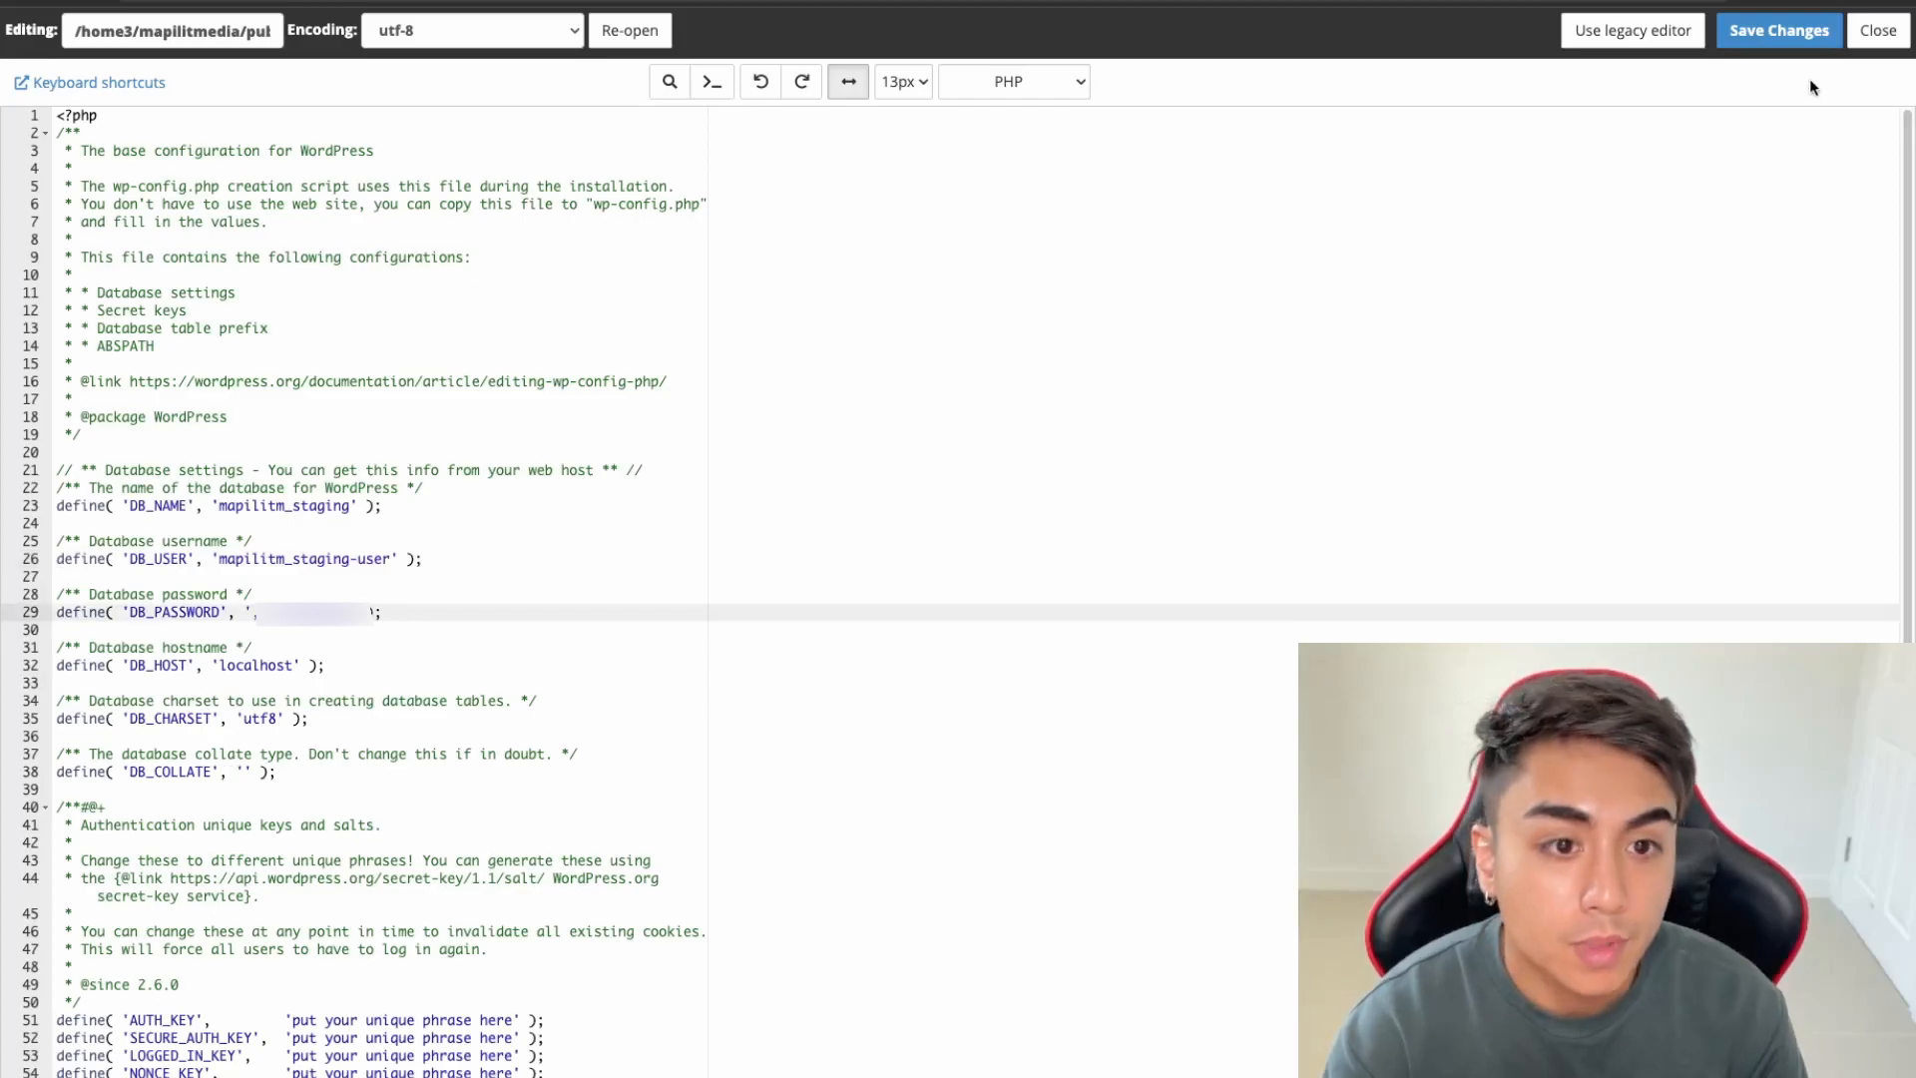
left_click(1796, 31)
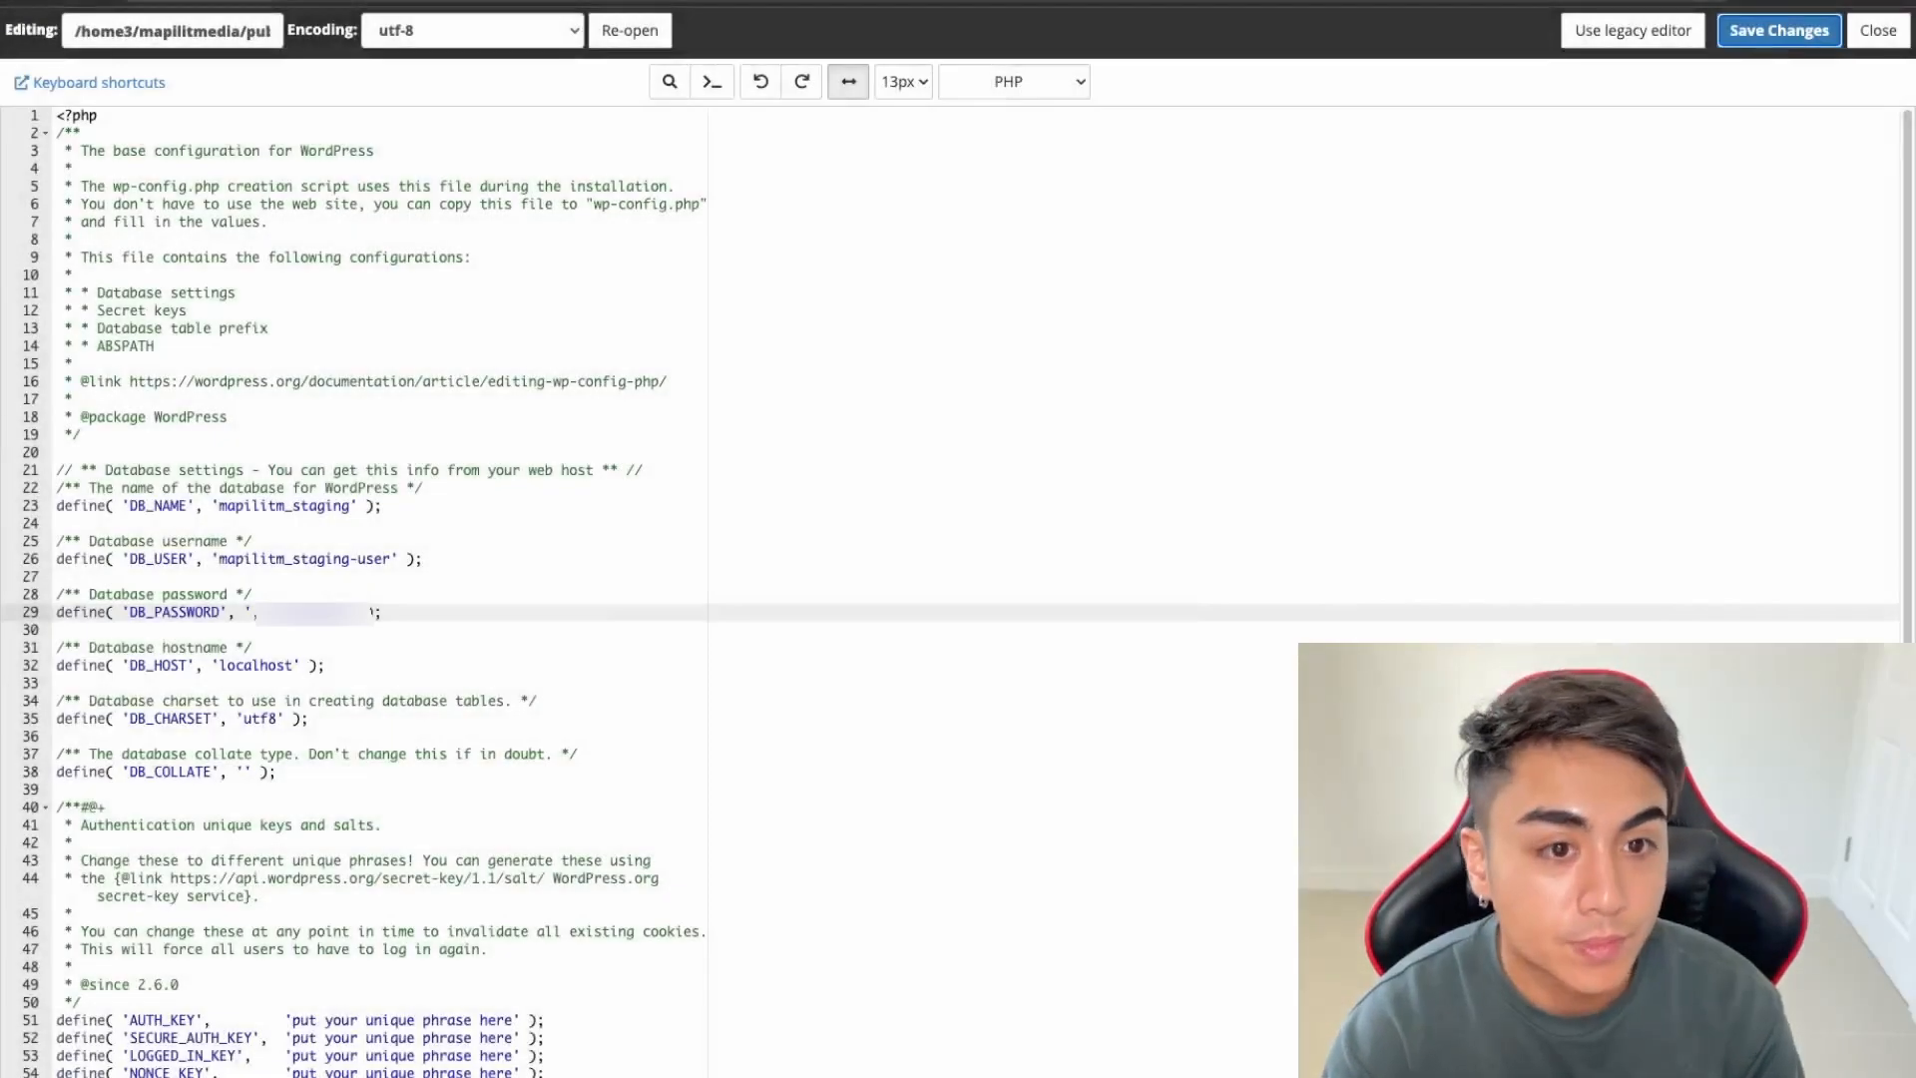
left_click(1866, 33)
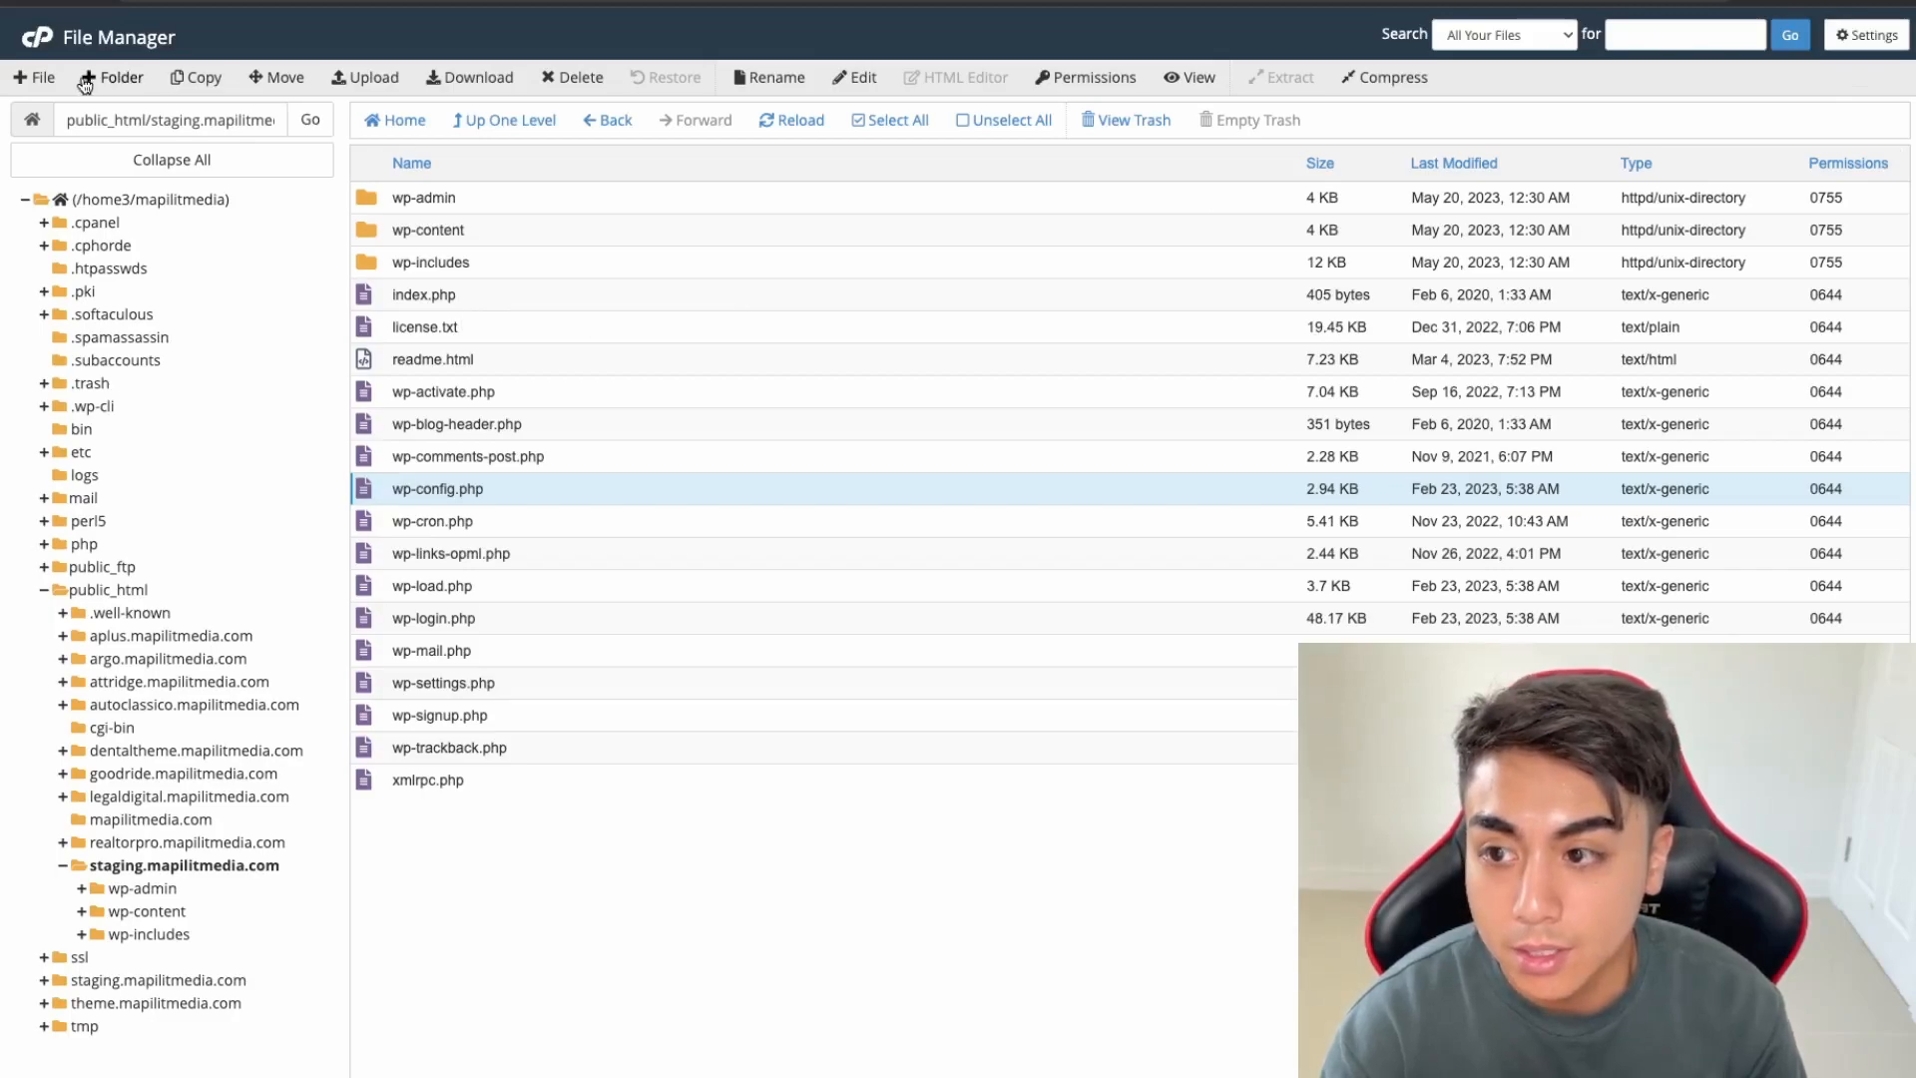
Return to the cPanel home and confirm English (United States) as the WordPress install language
left_click(40, 45)
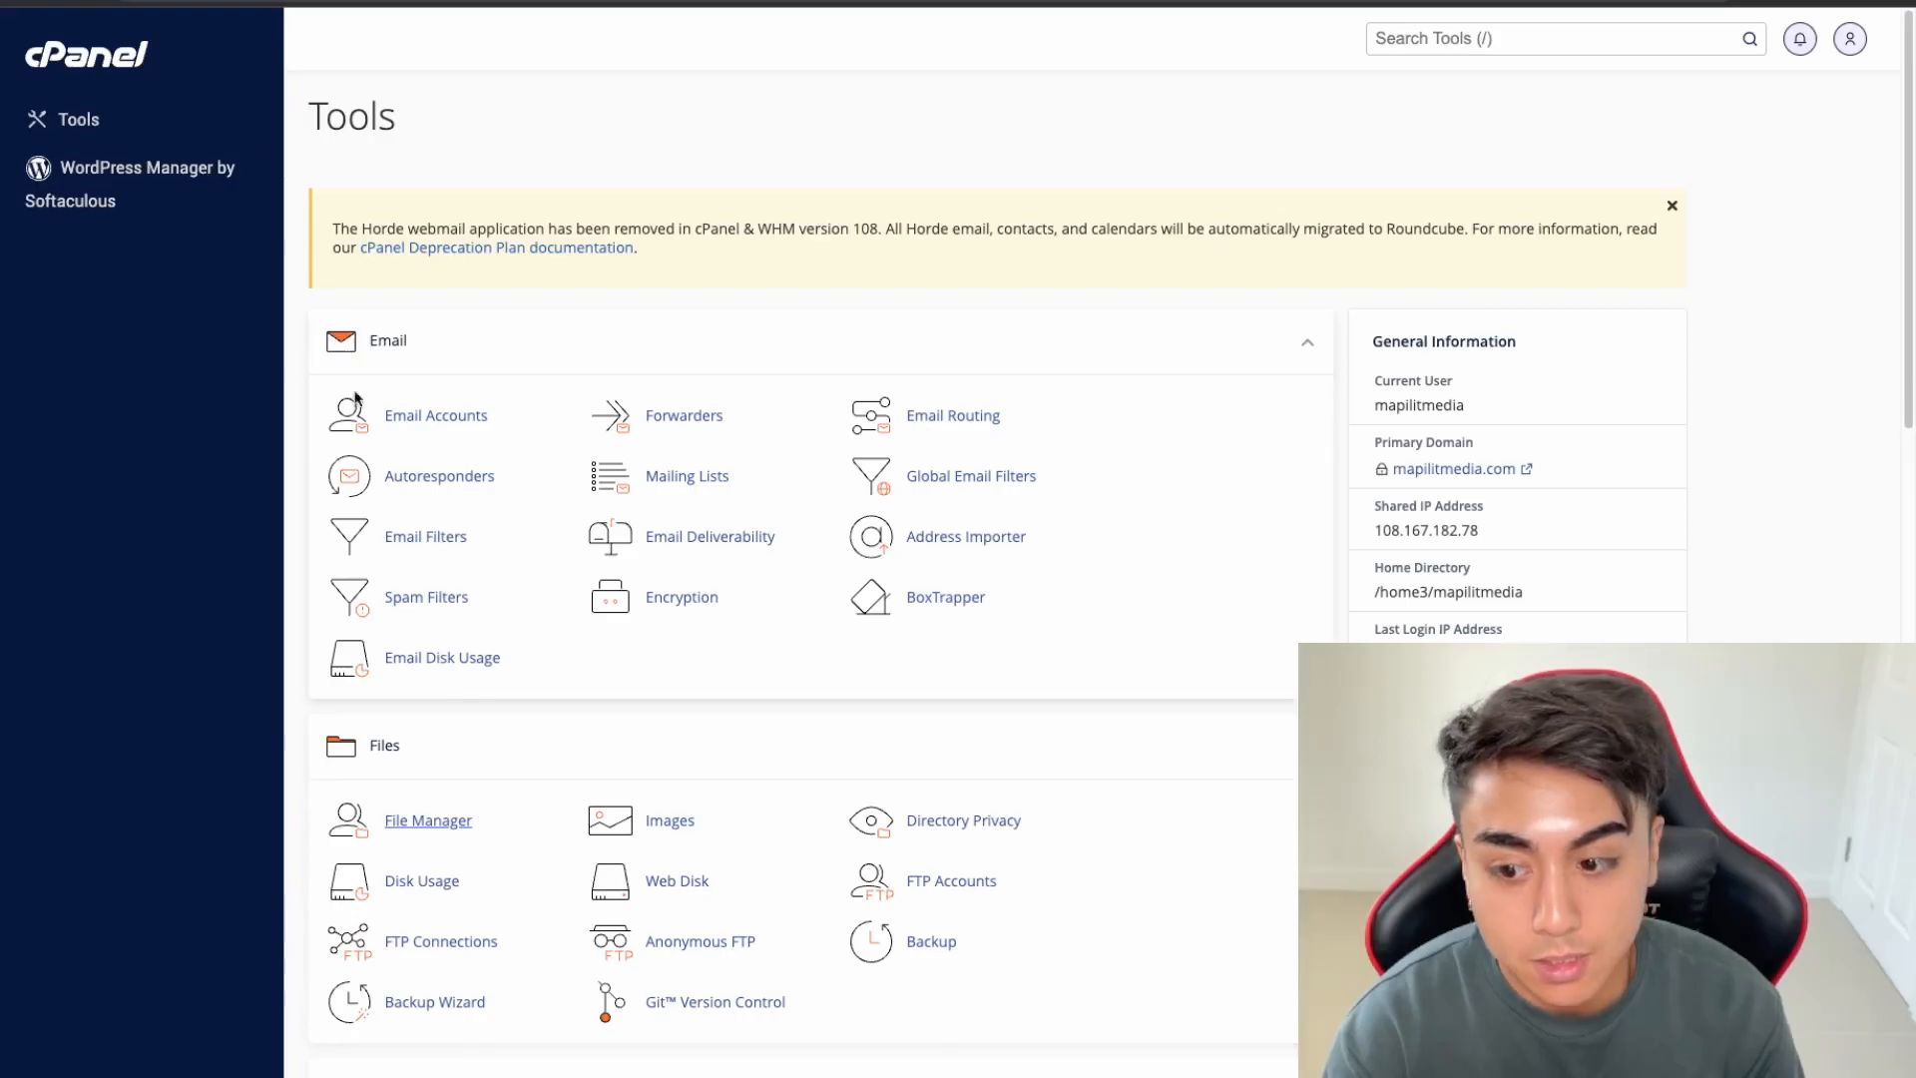
scroll(470, 804, "down", 4)
scroll(692, 693, "up", 4)
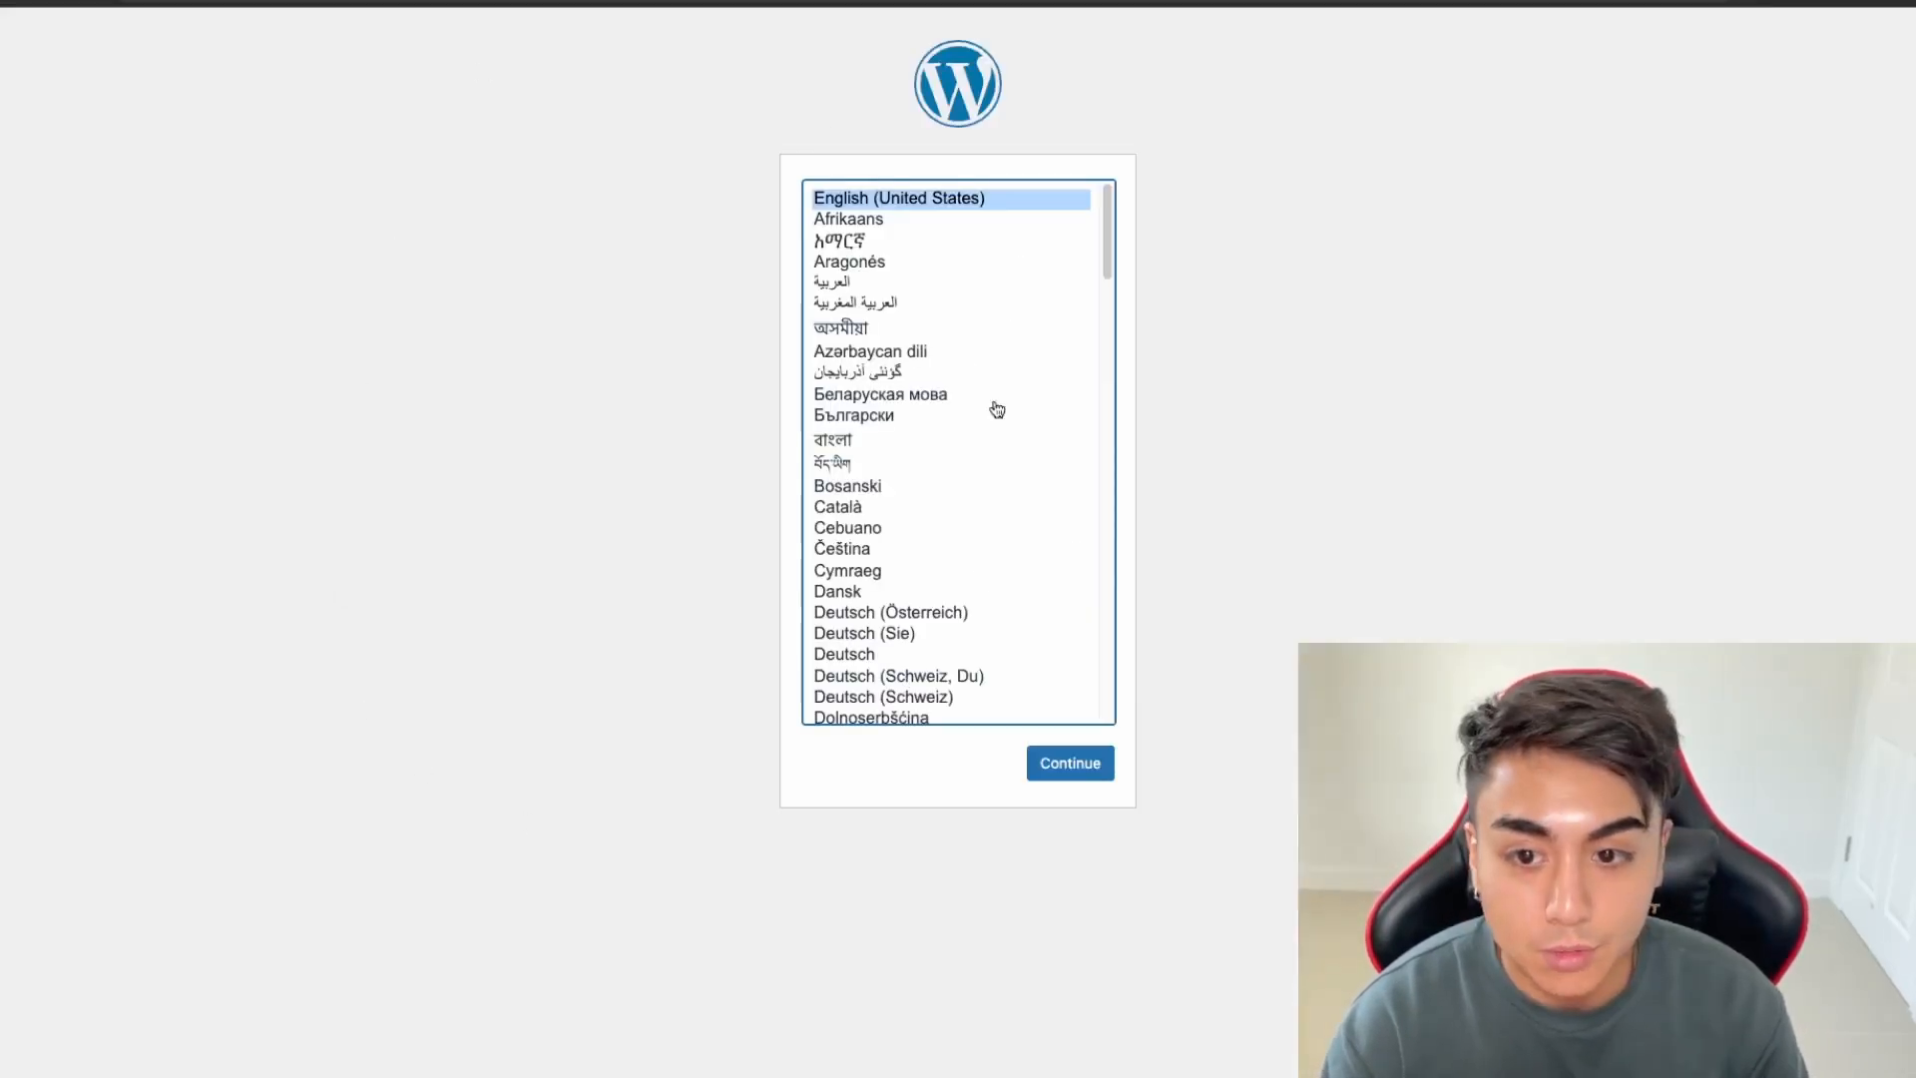
left_click(1066, 763)
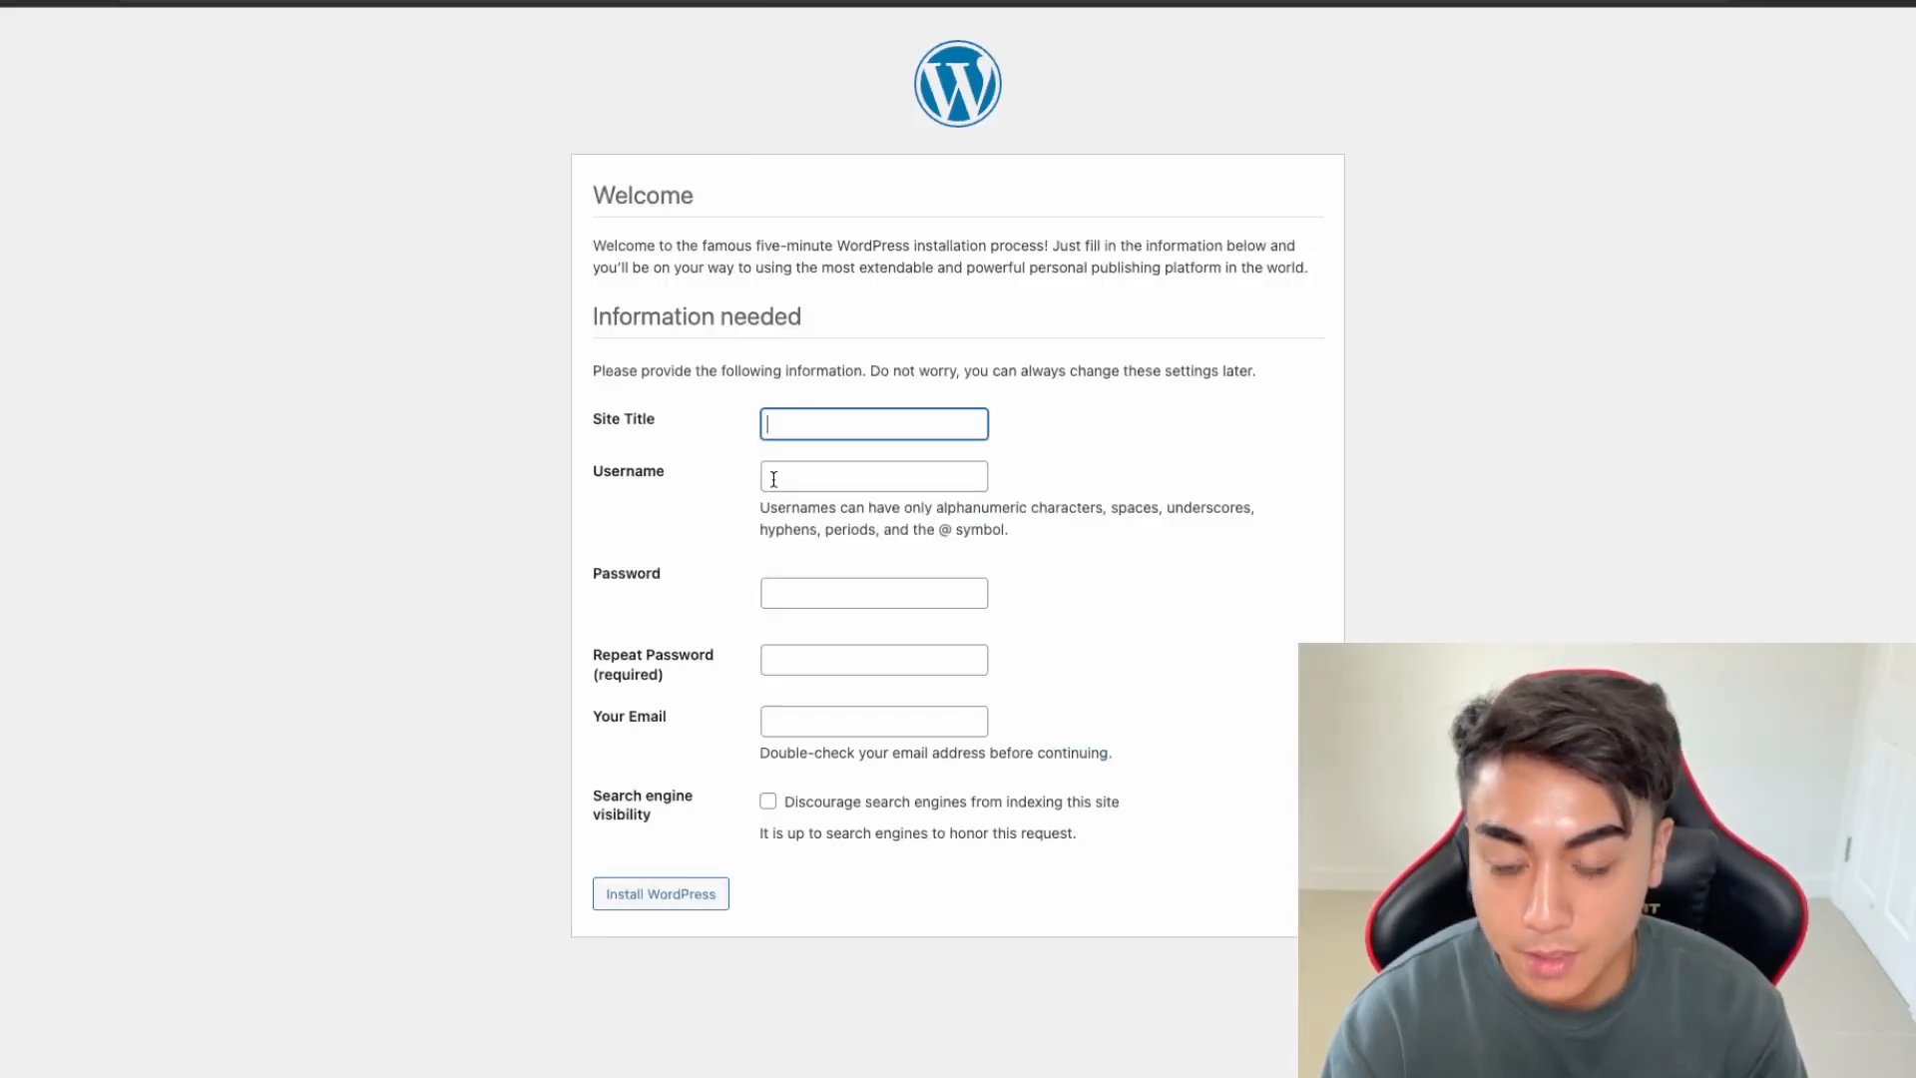
Enter site title 'Staging Site', the admin username and admin e-mail, and discourage search engines
type("Staging S")
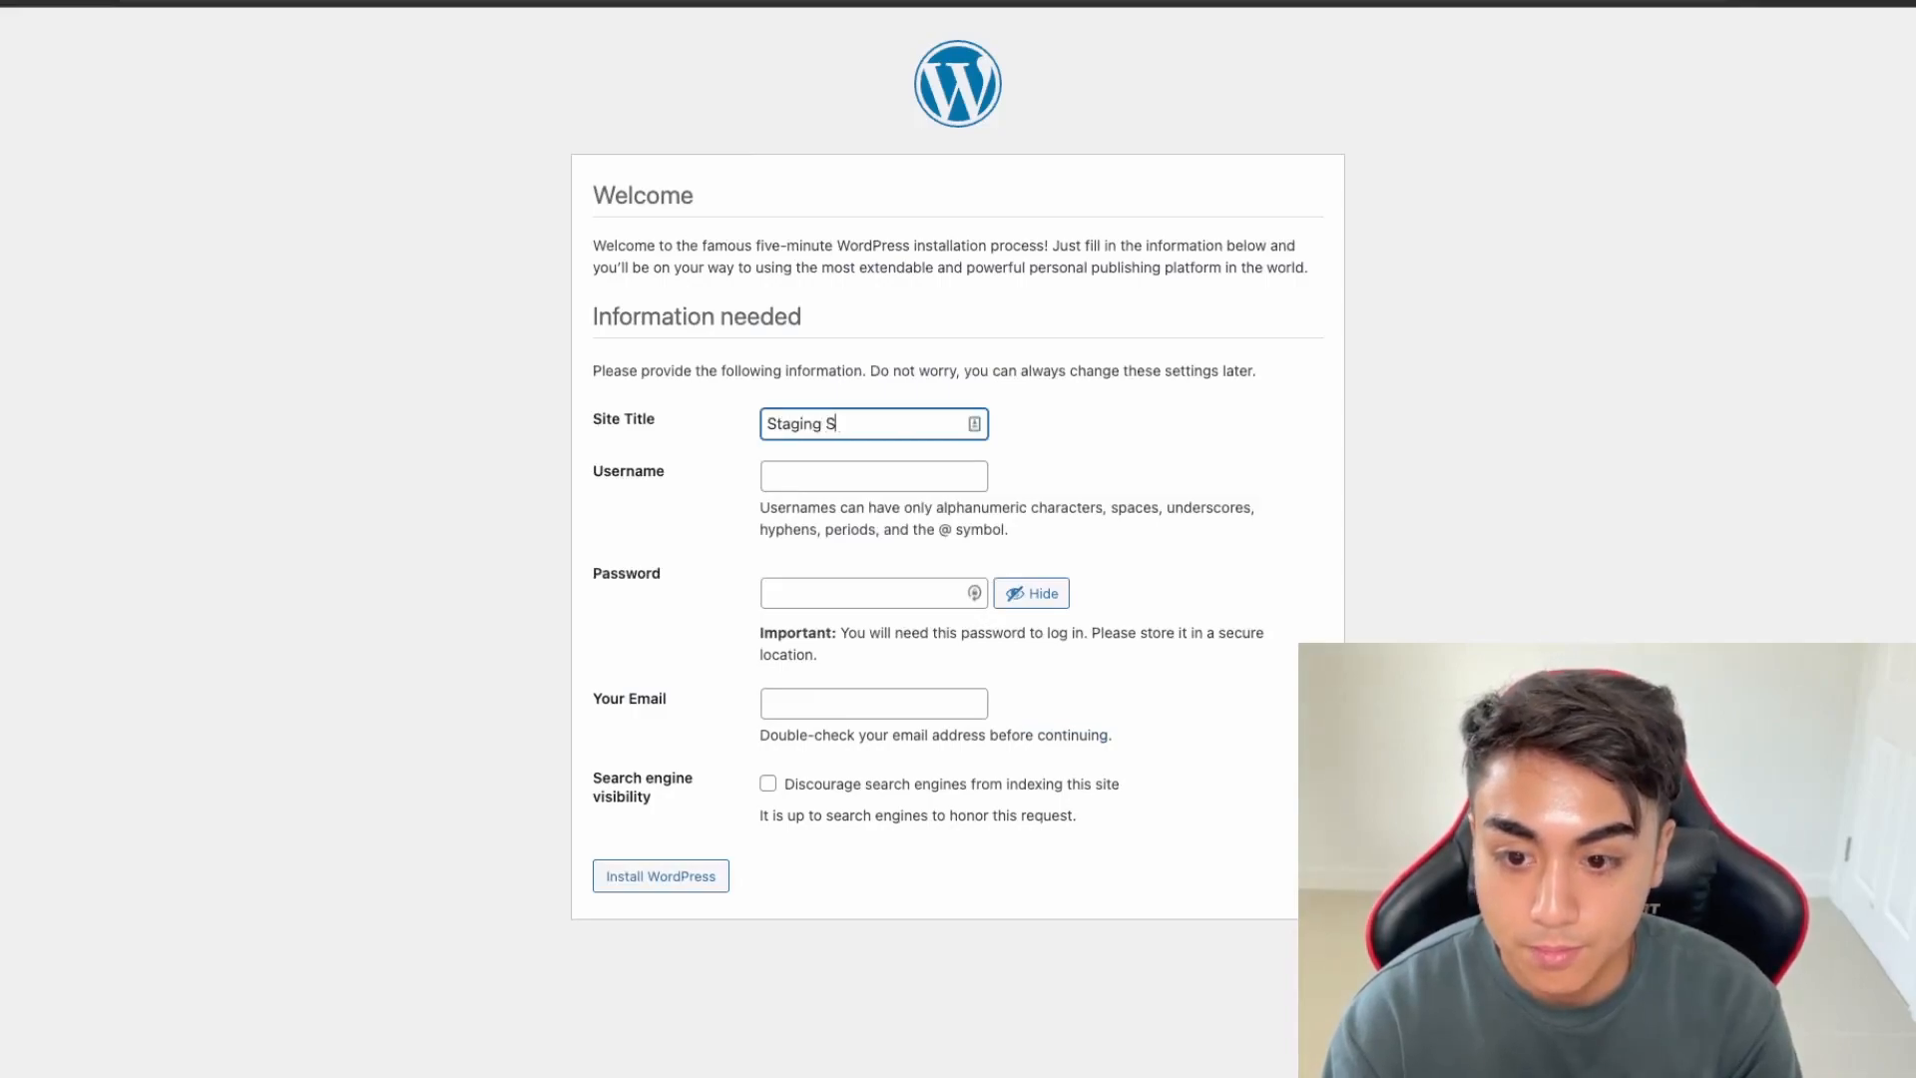
type("ite")
left_click(788, 474)
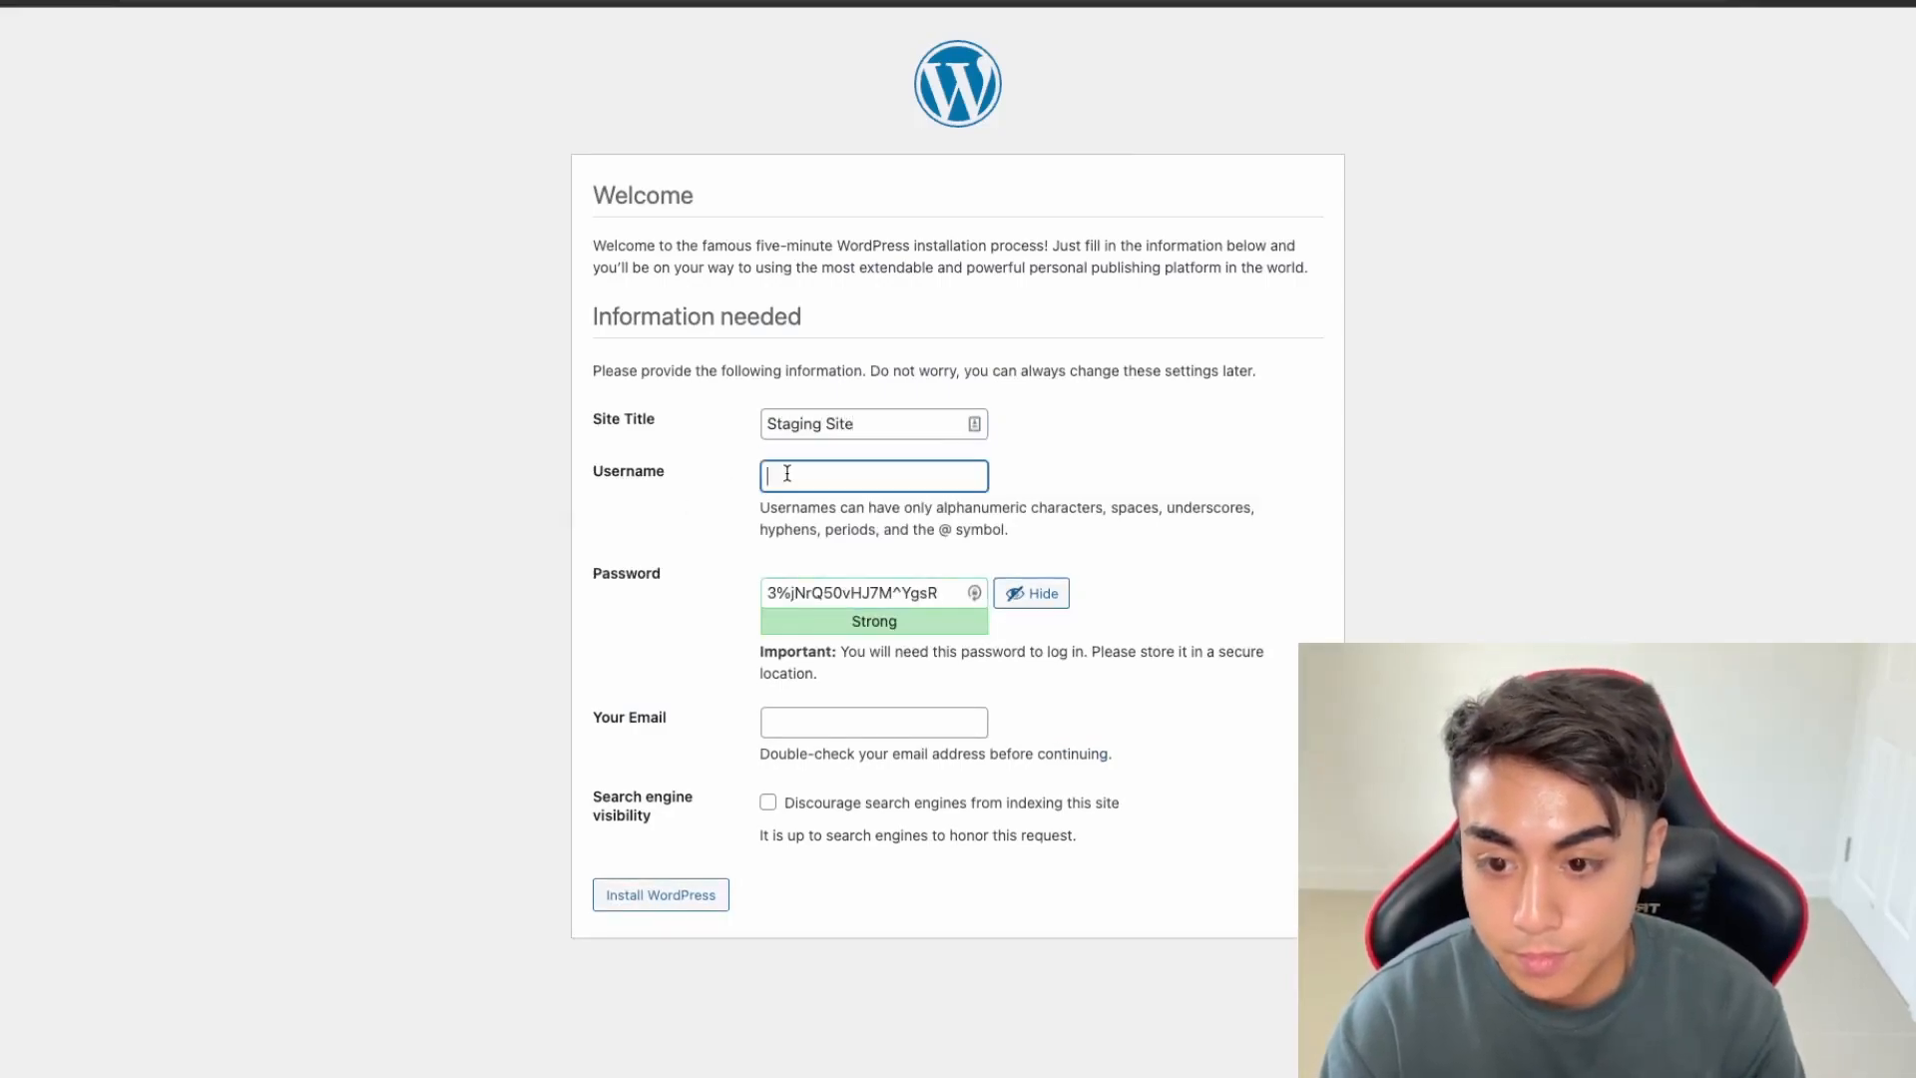
key("Tab")
key("Tab")
key("Tab")
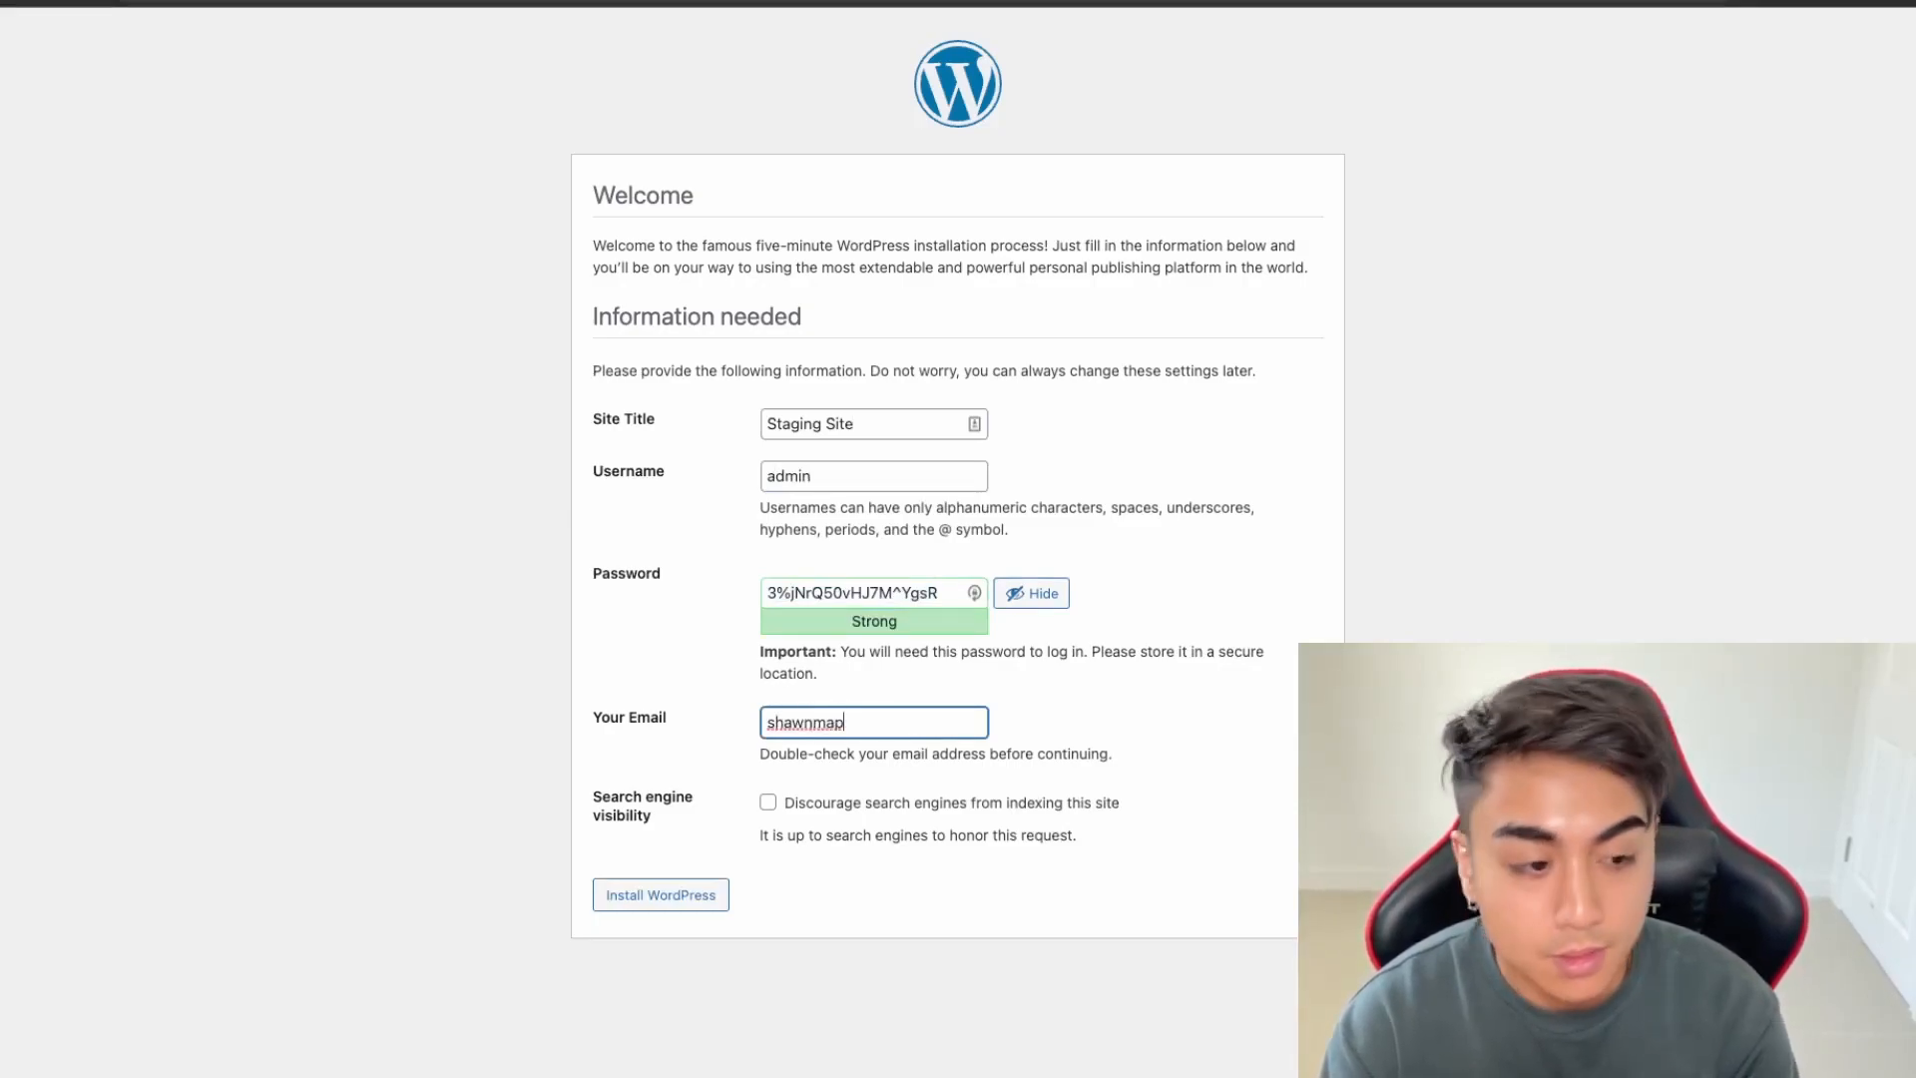
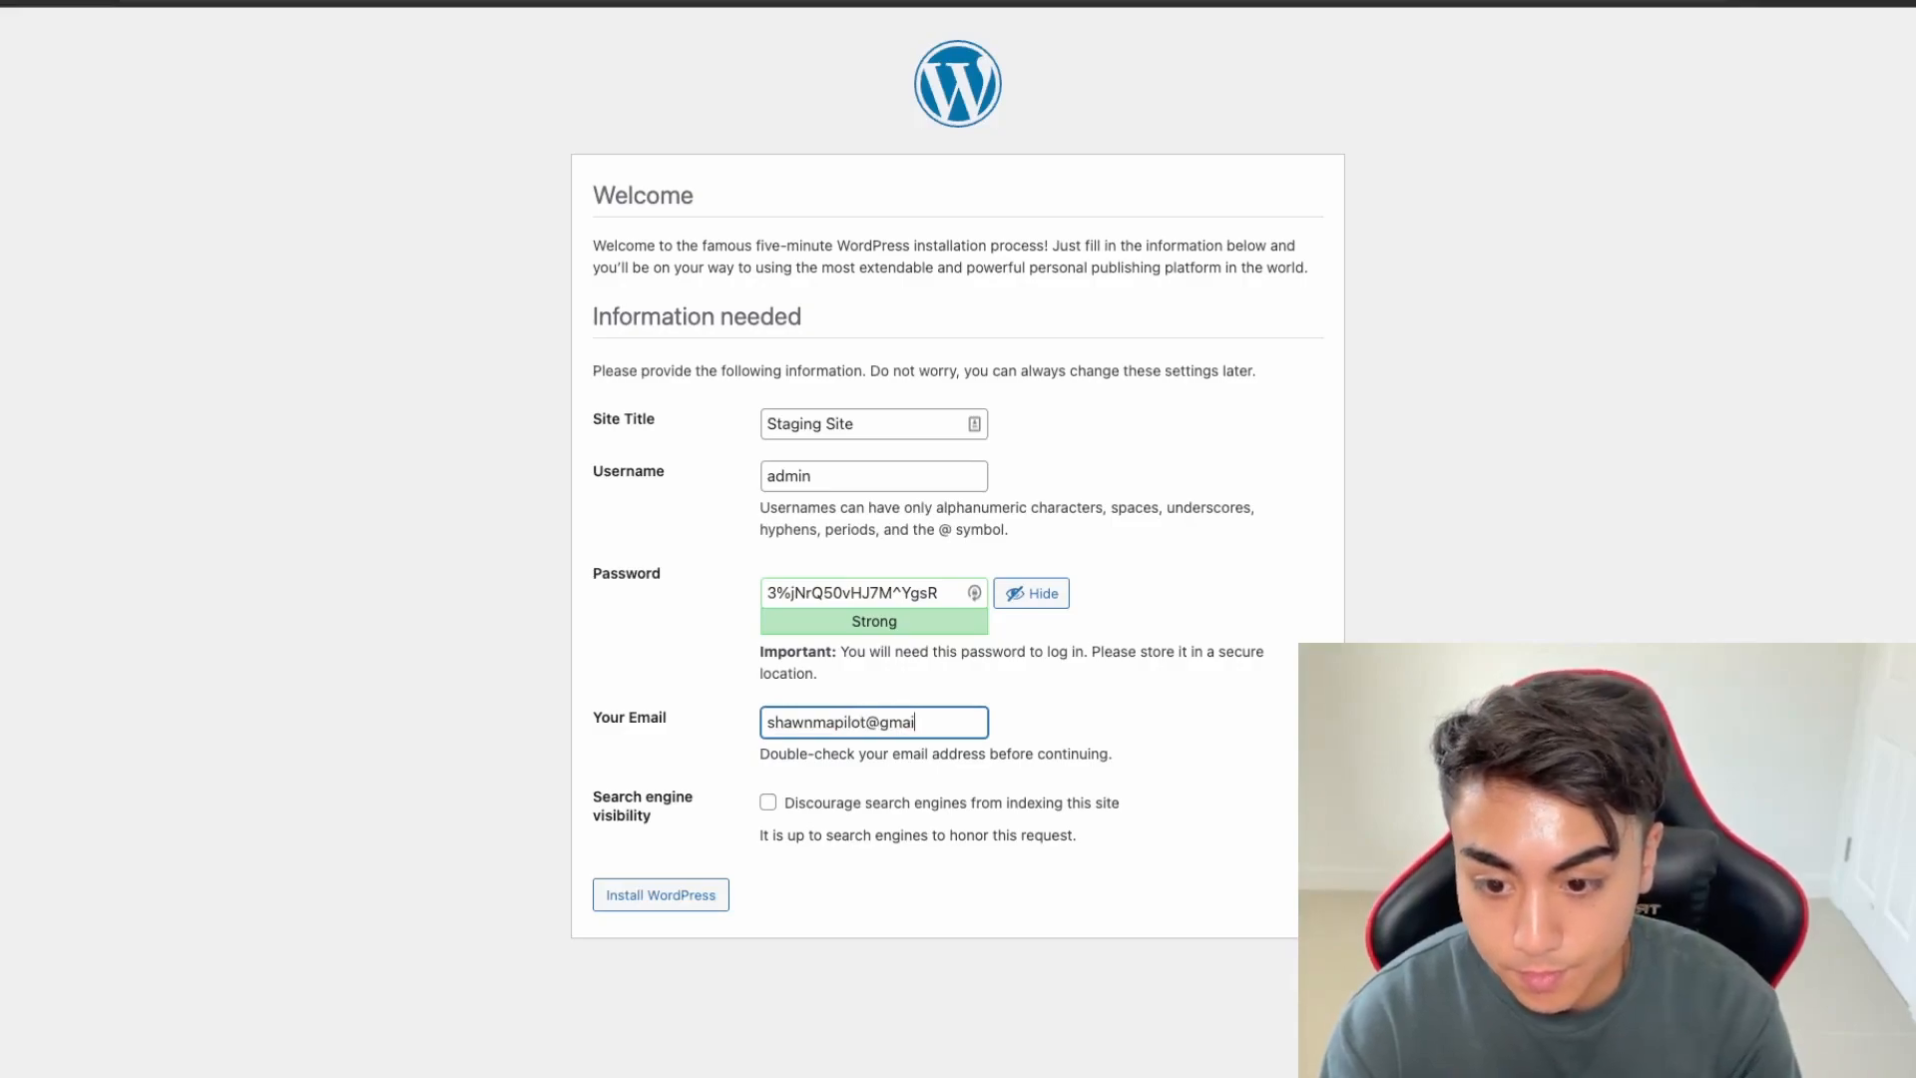
left_click(904, 809)
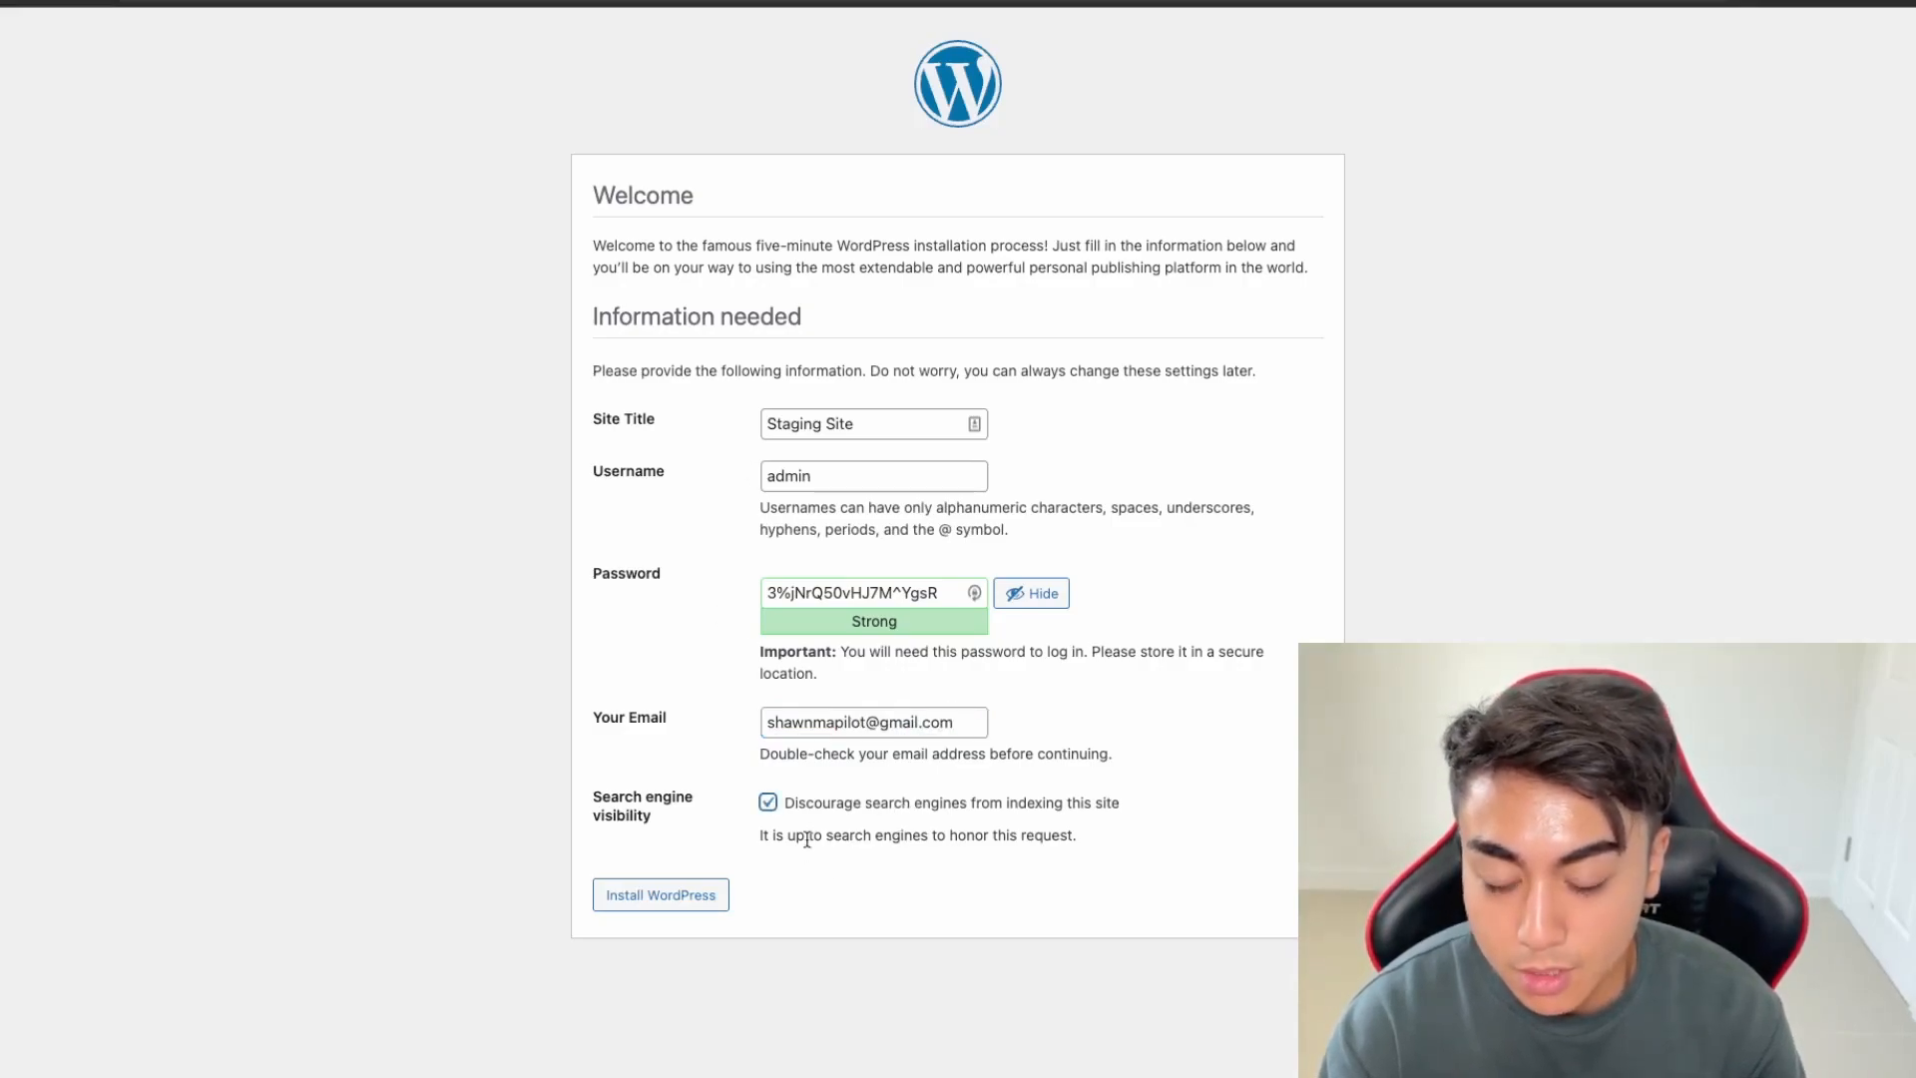
left_click_drag(807, 838, 959, 831)
left_click_drag(1119, 838, 810, 811)
left_click(792, 810)
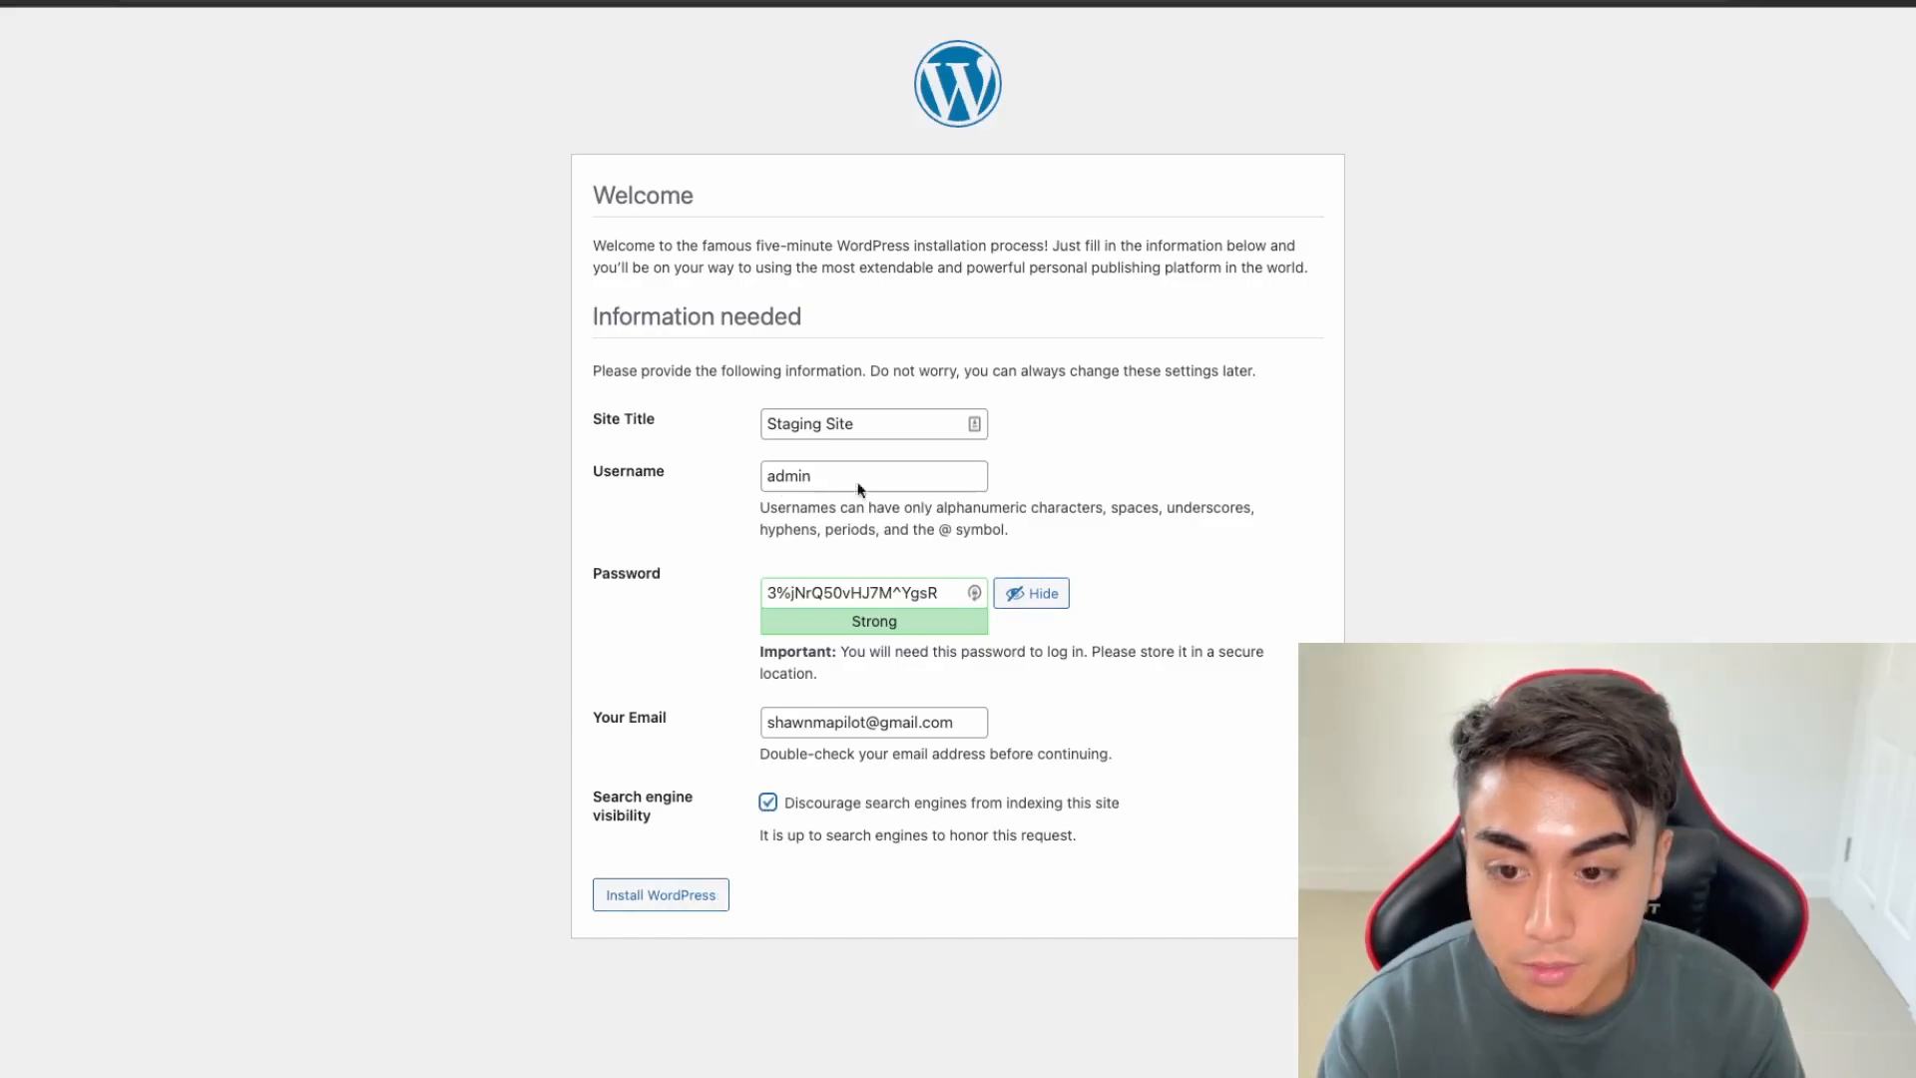
Run the WordPress installation and log in as admin with the saved password
left_click(705, 908)
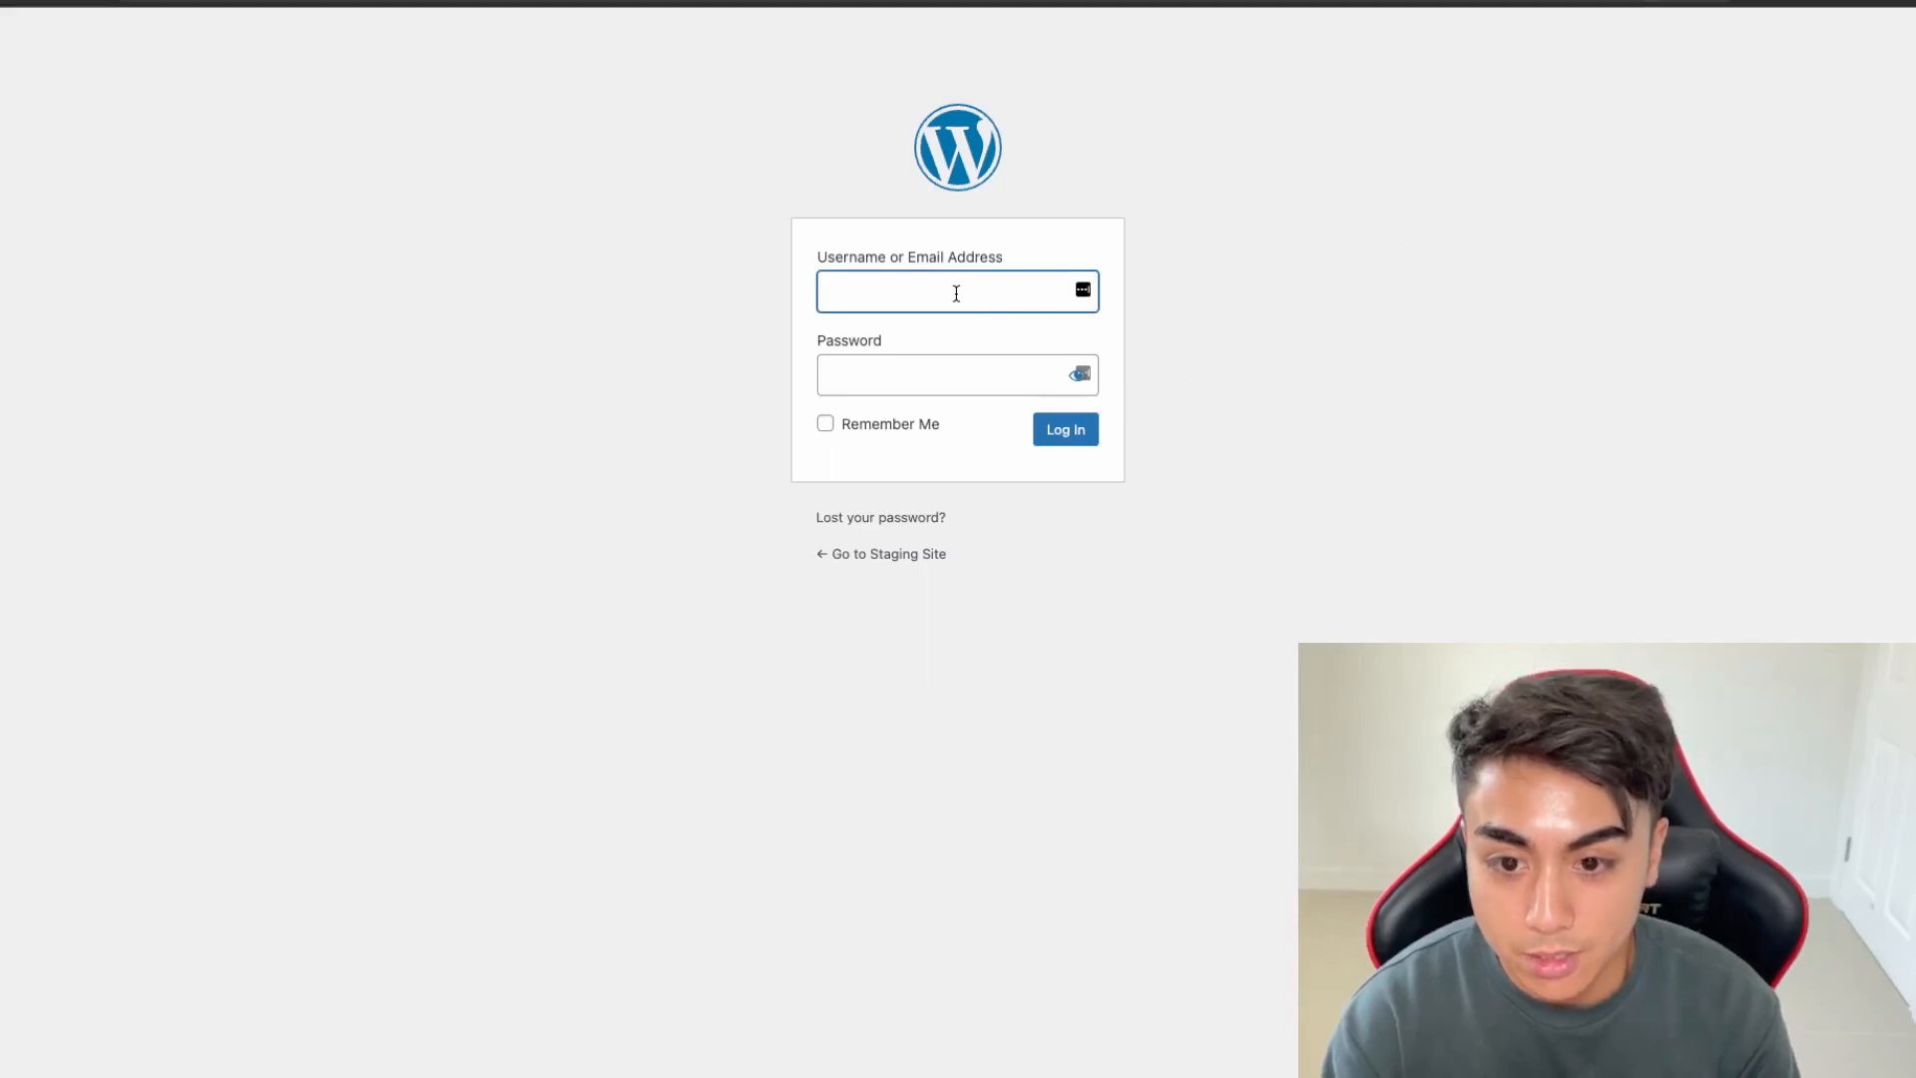
type("admin")
key("Tab")
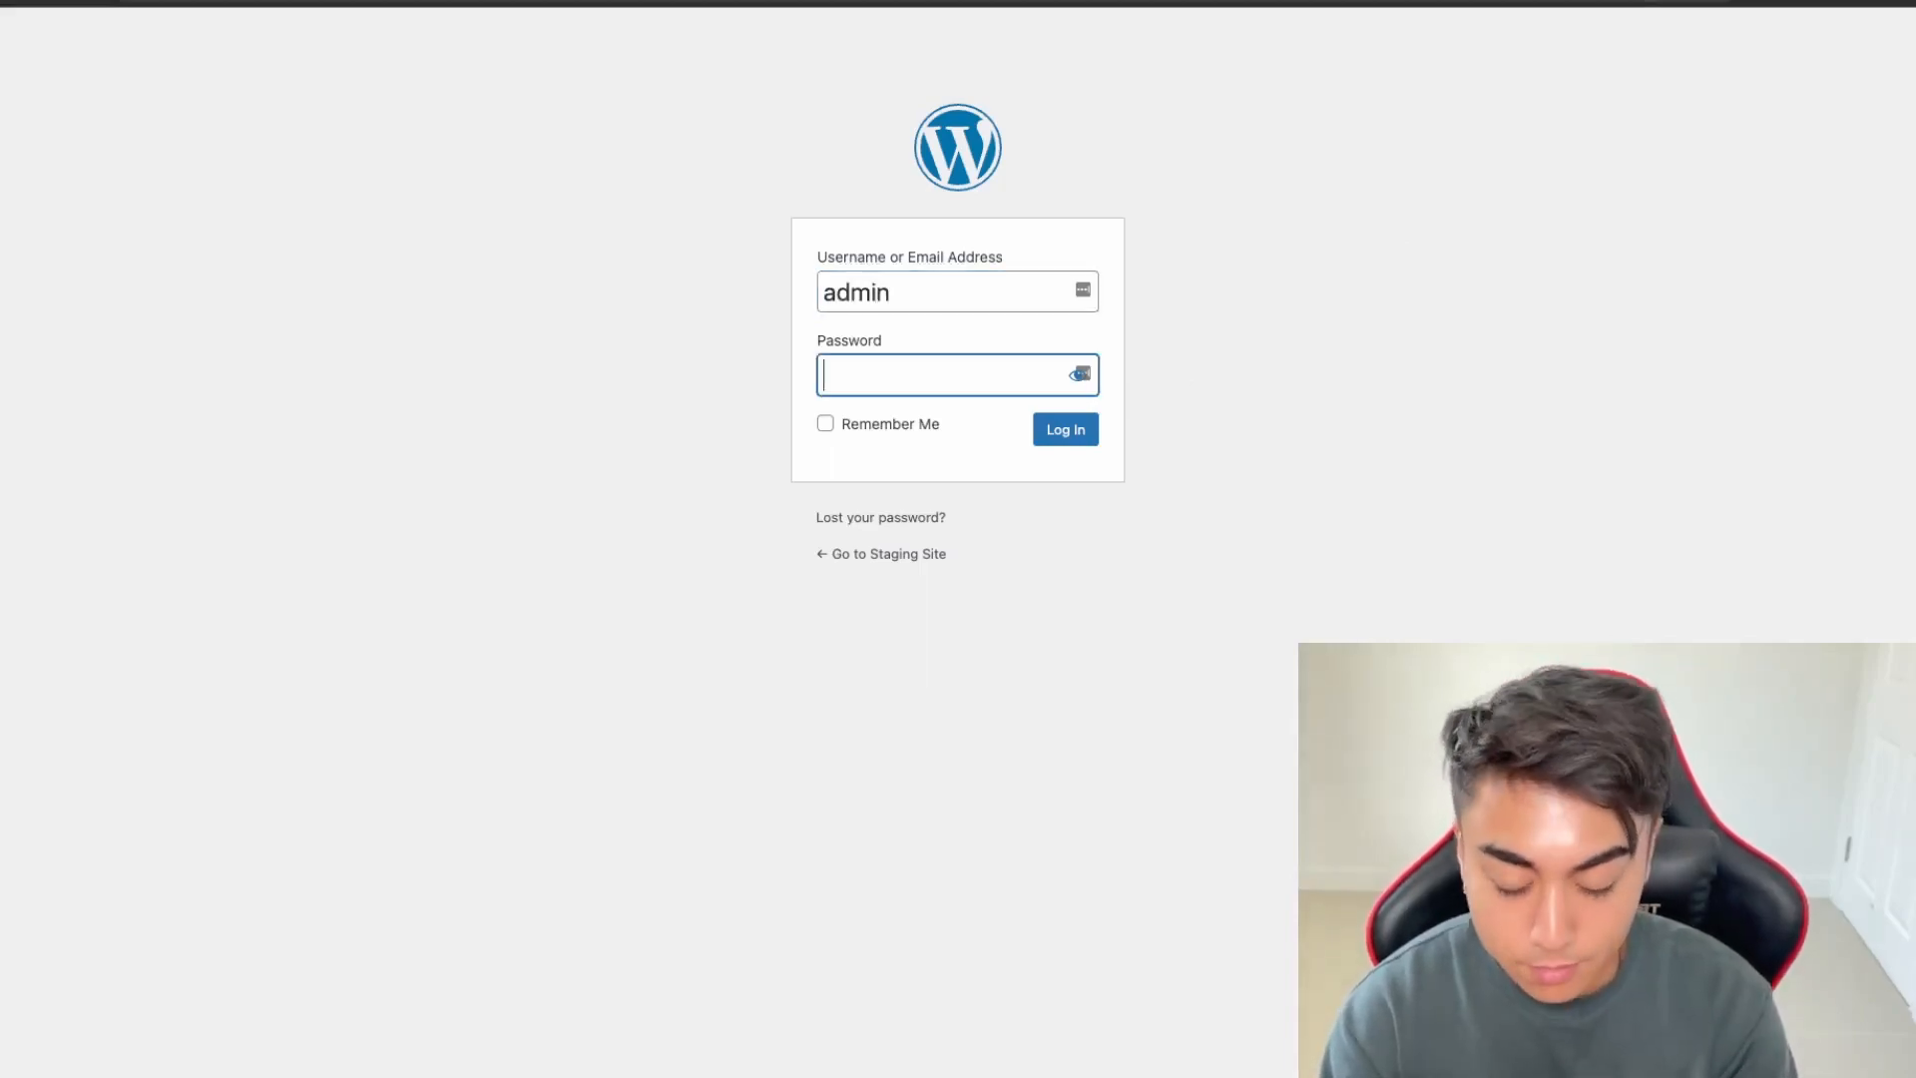
key("ctrl+v")
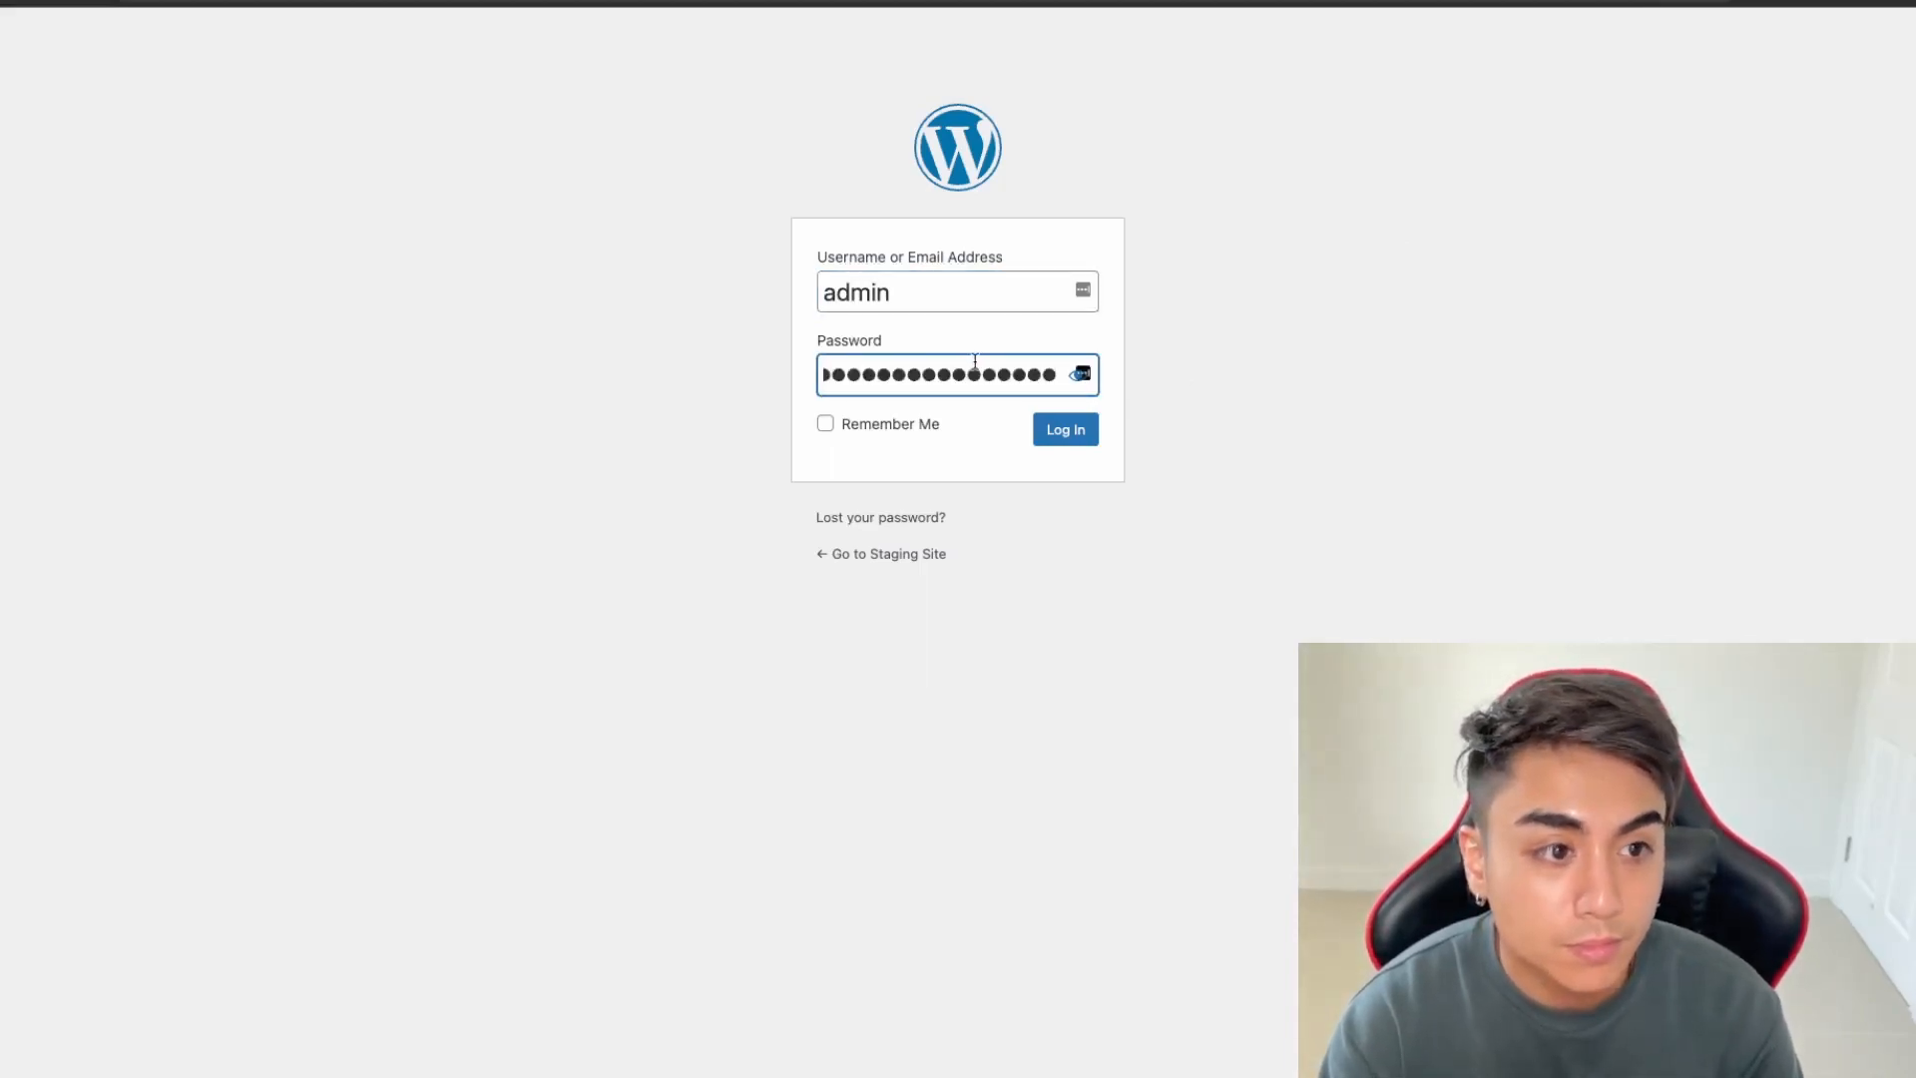
key("Return")
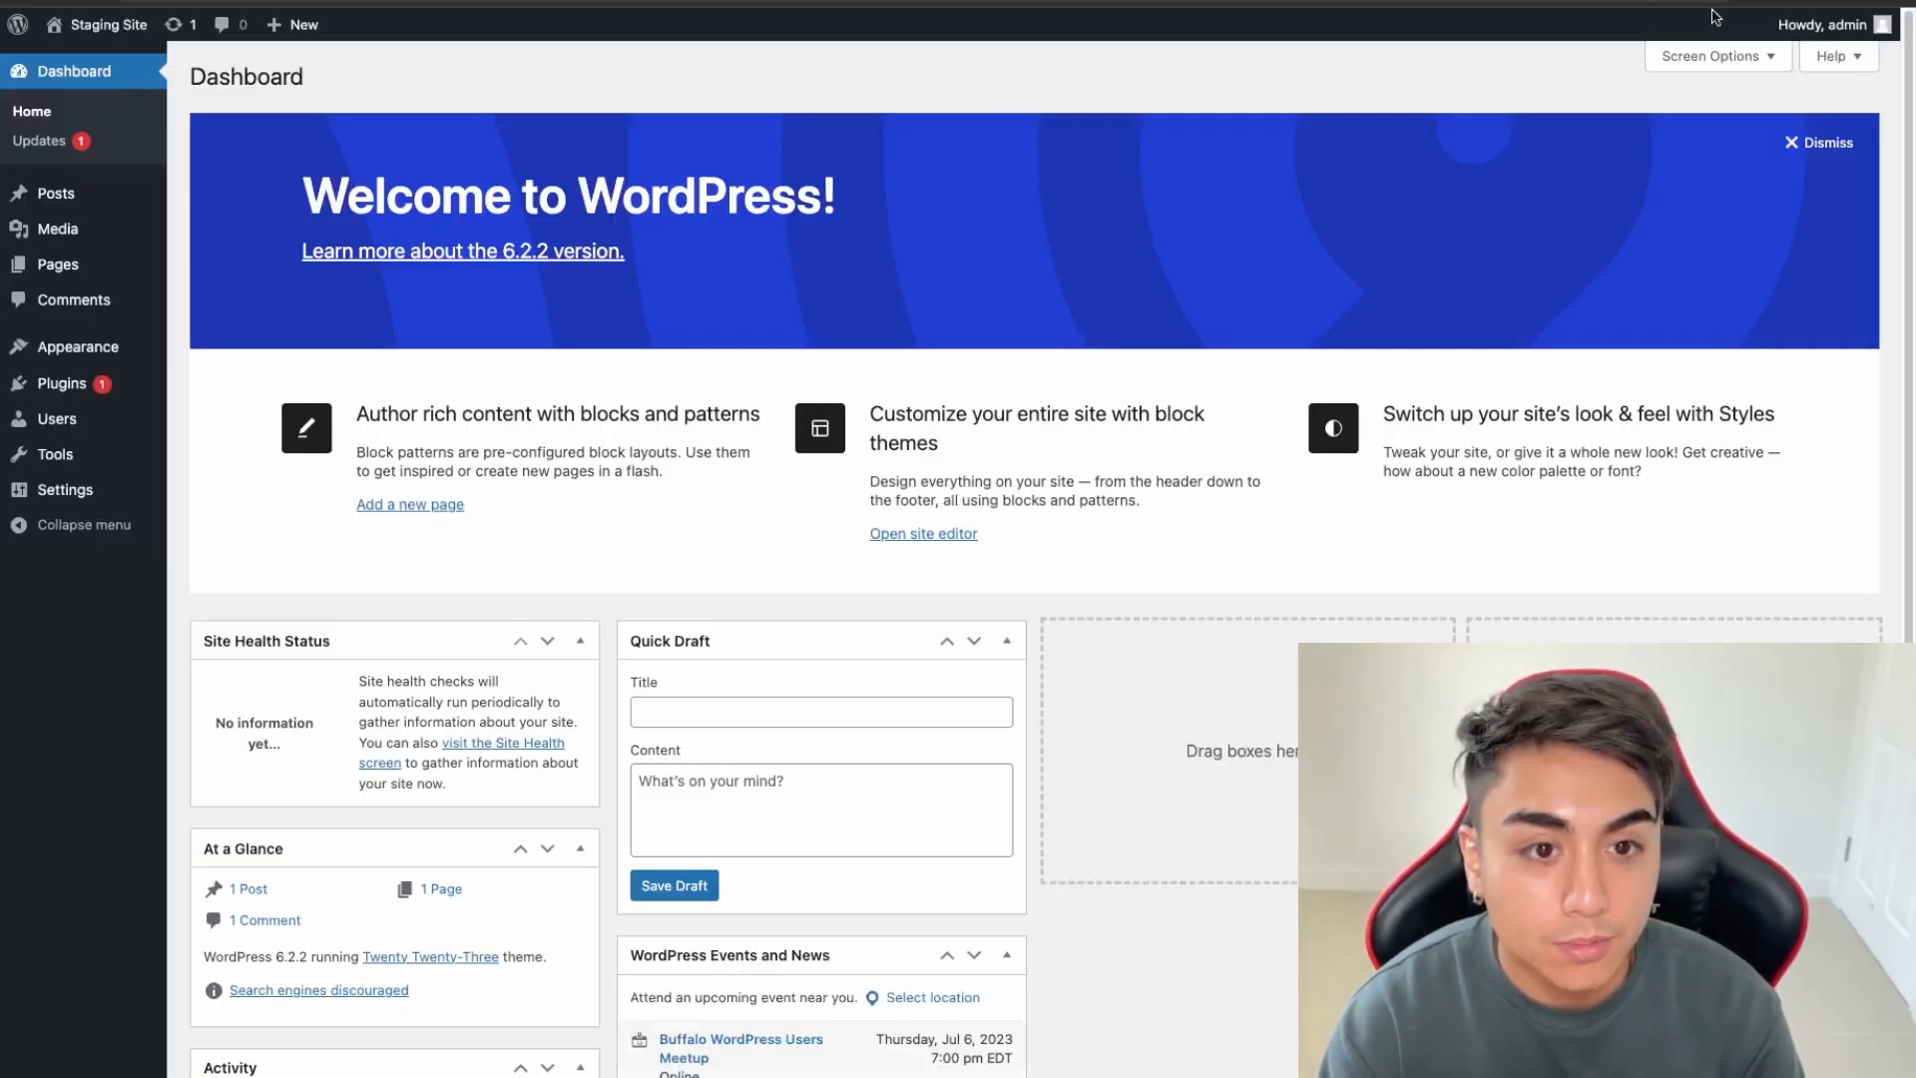
mouse_move(62, 491)
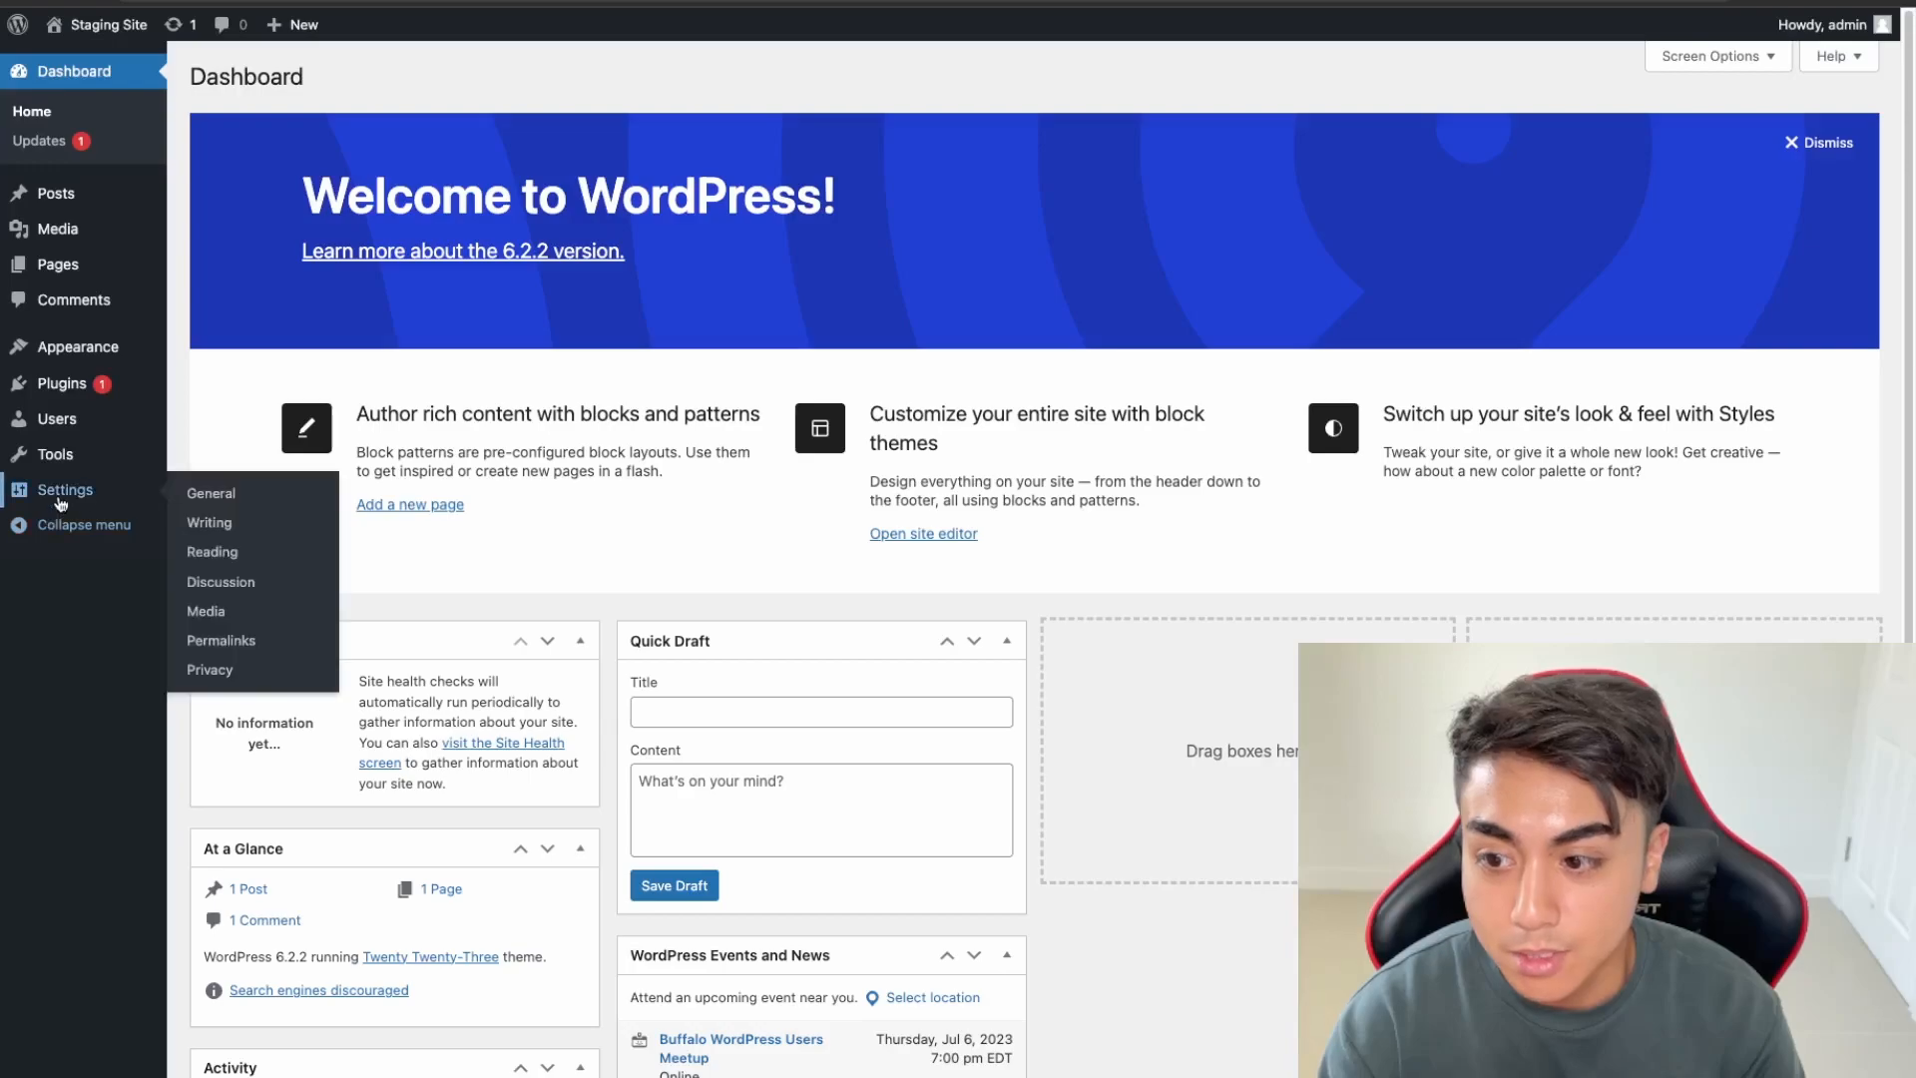
left_click(211, 504)
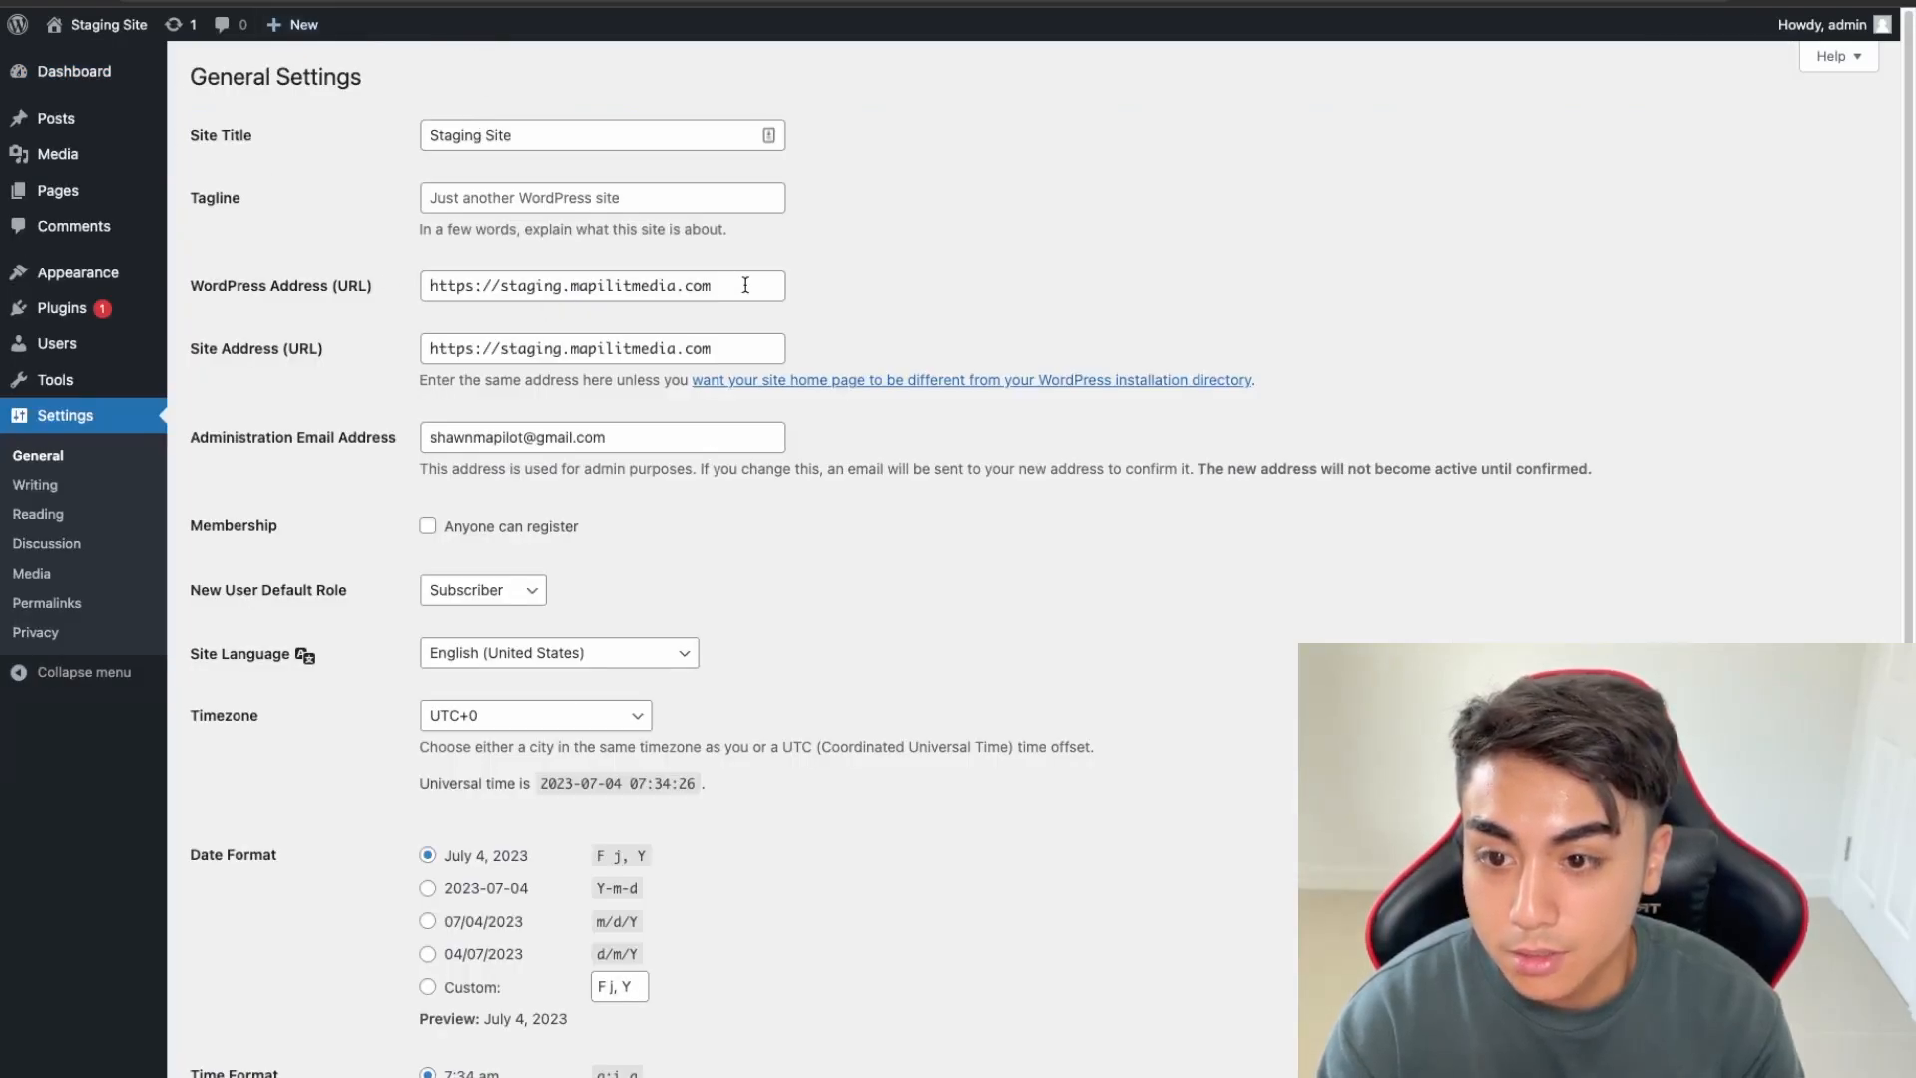
left_click_drag(746, 286, 335, 276)
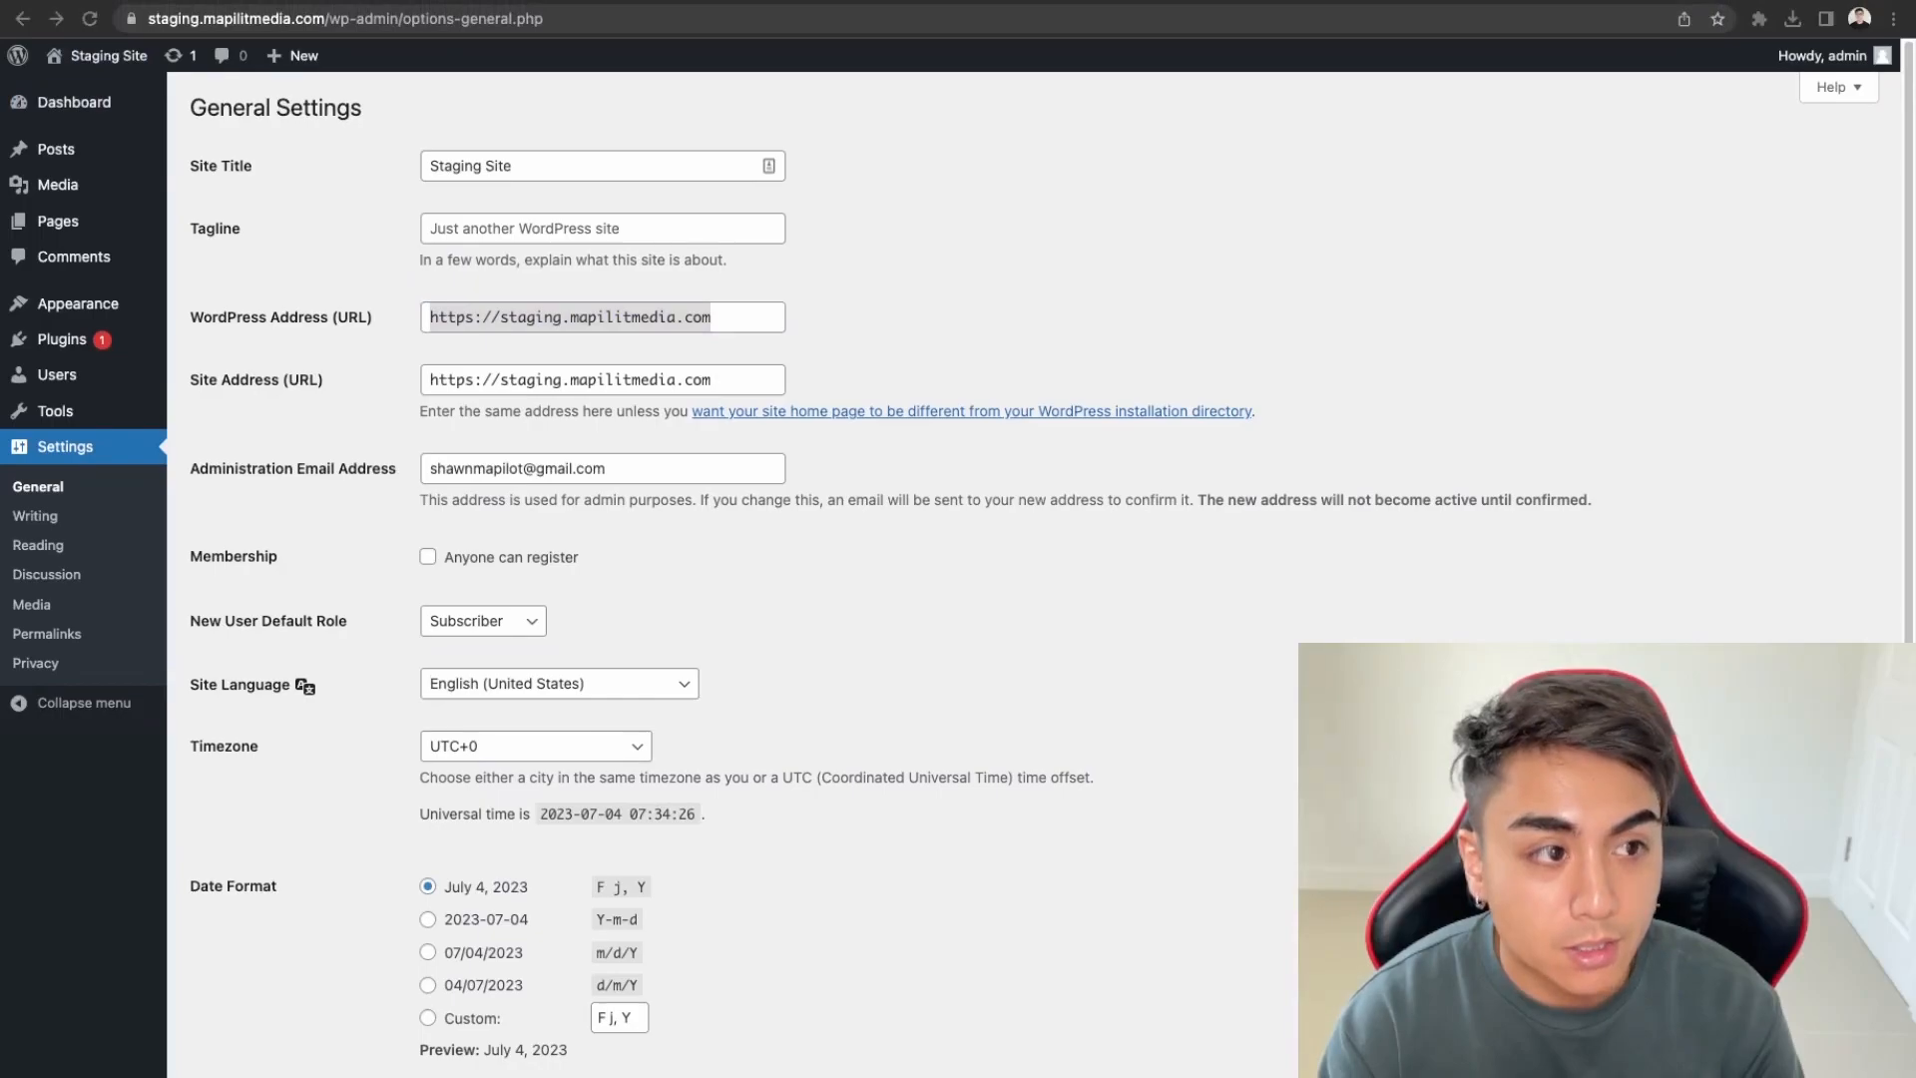
left_click(693, 130)
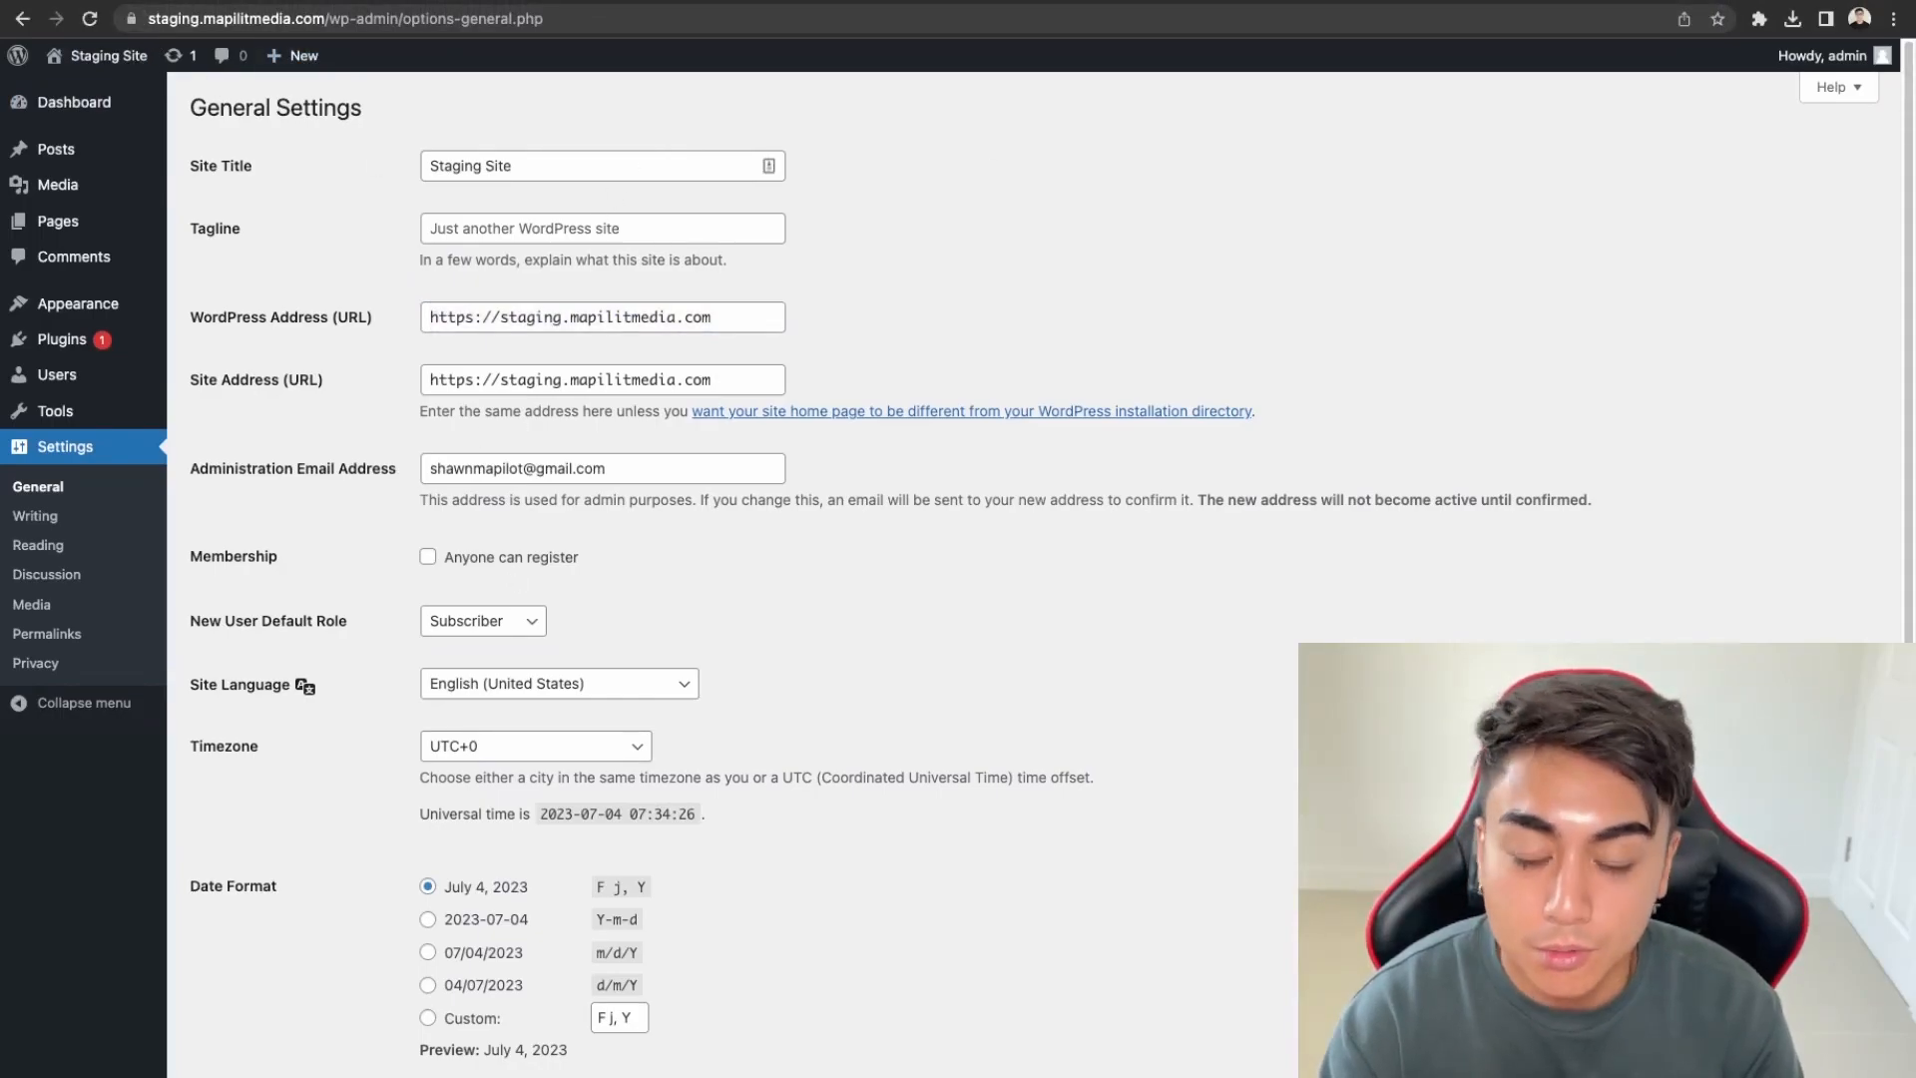
left_click(130, 2)
Scroll the SSL/TLS Status list to check the staging.mapilitmedia.com certificates are AutoSSL-validated
scroll(603, 823, "down", 8)
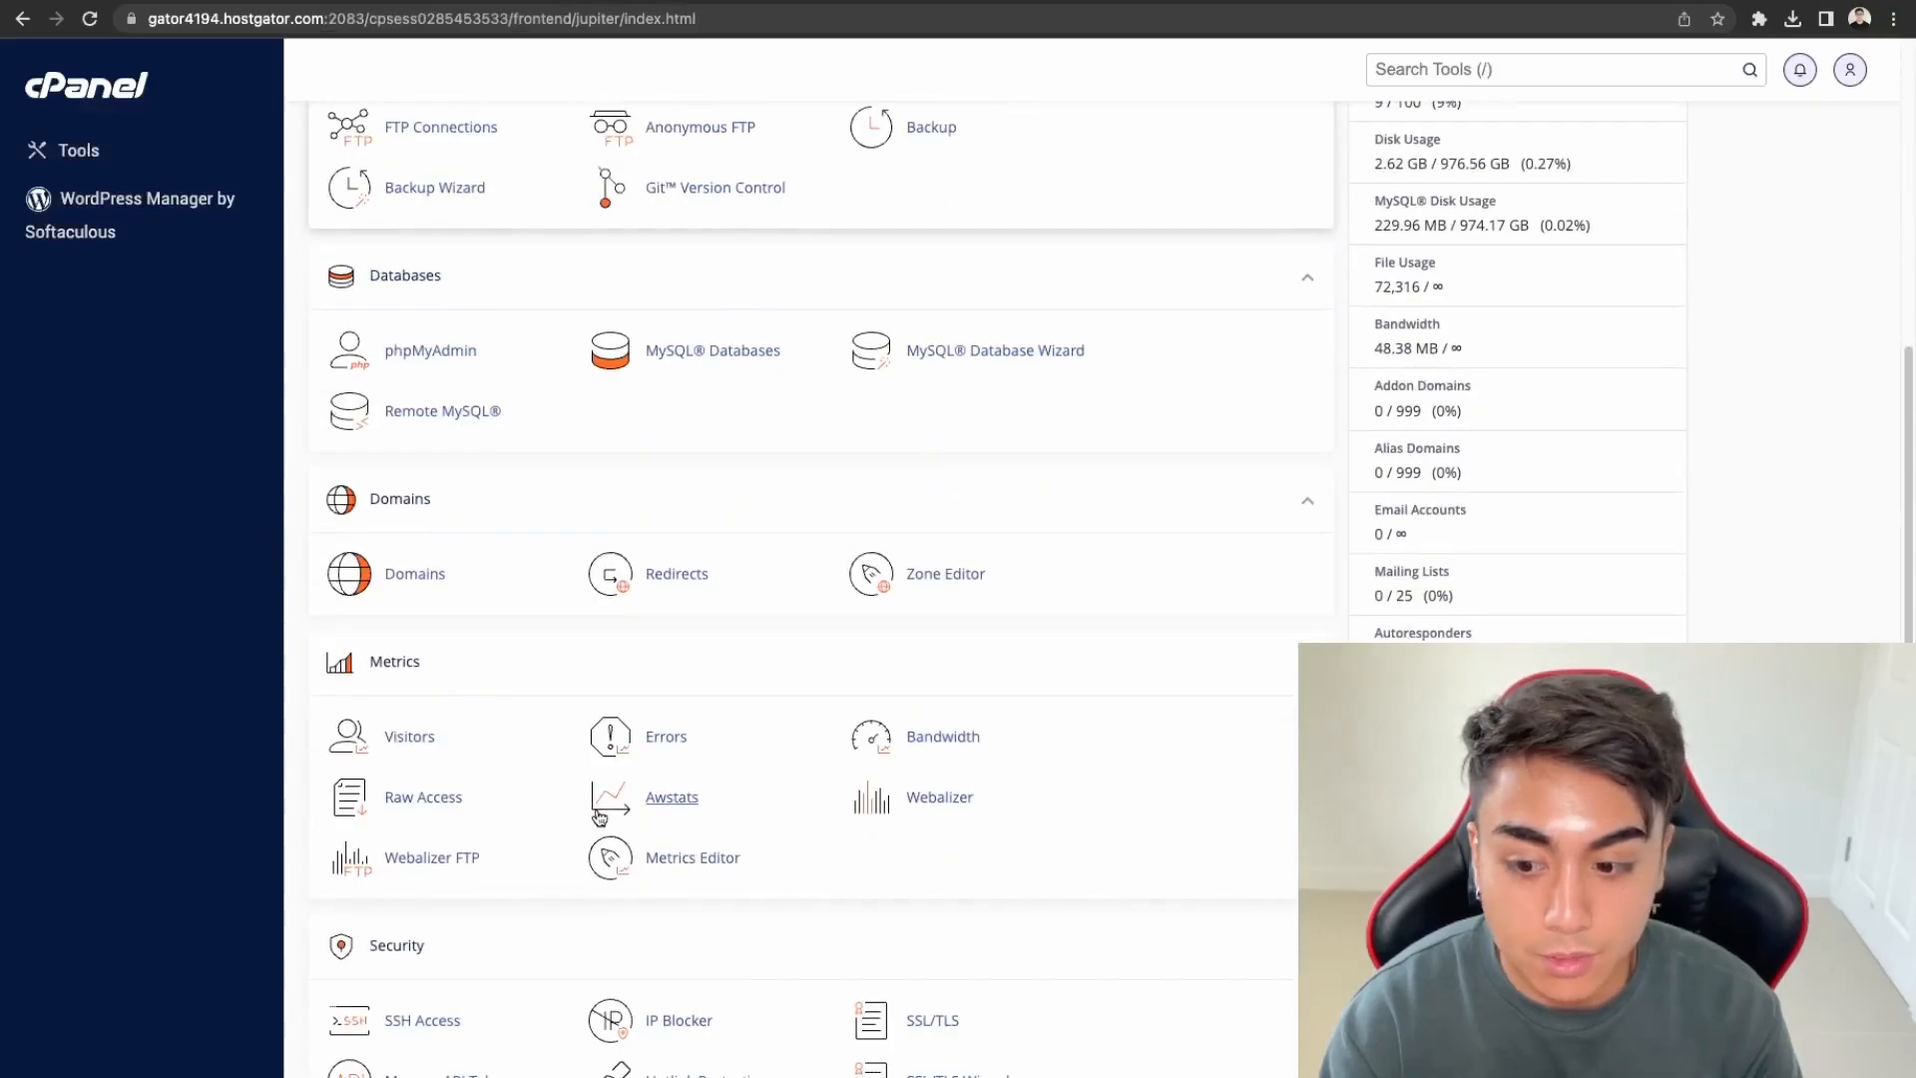
scroll(599, 816, "down", 2)
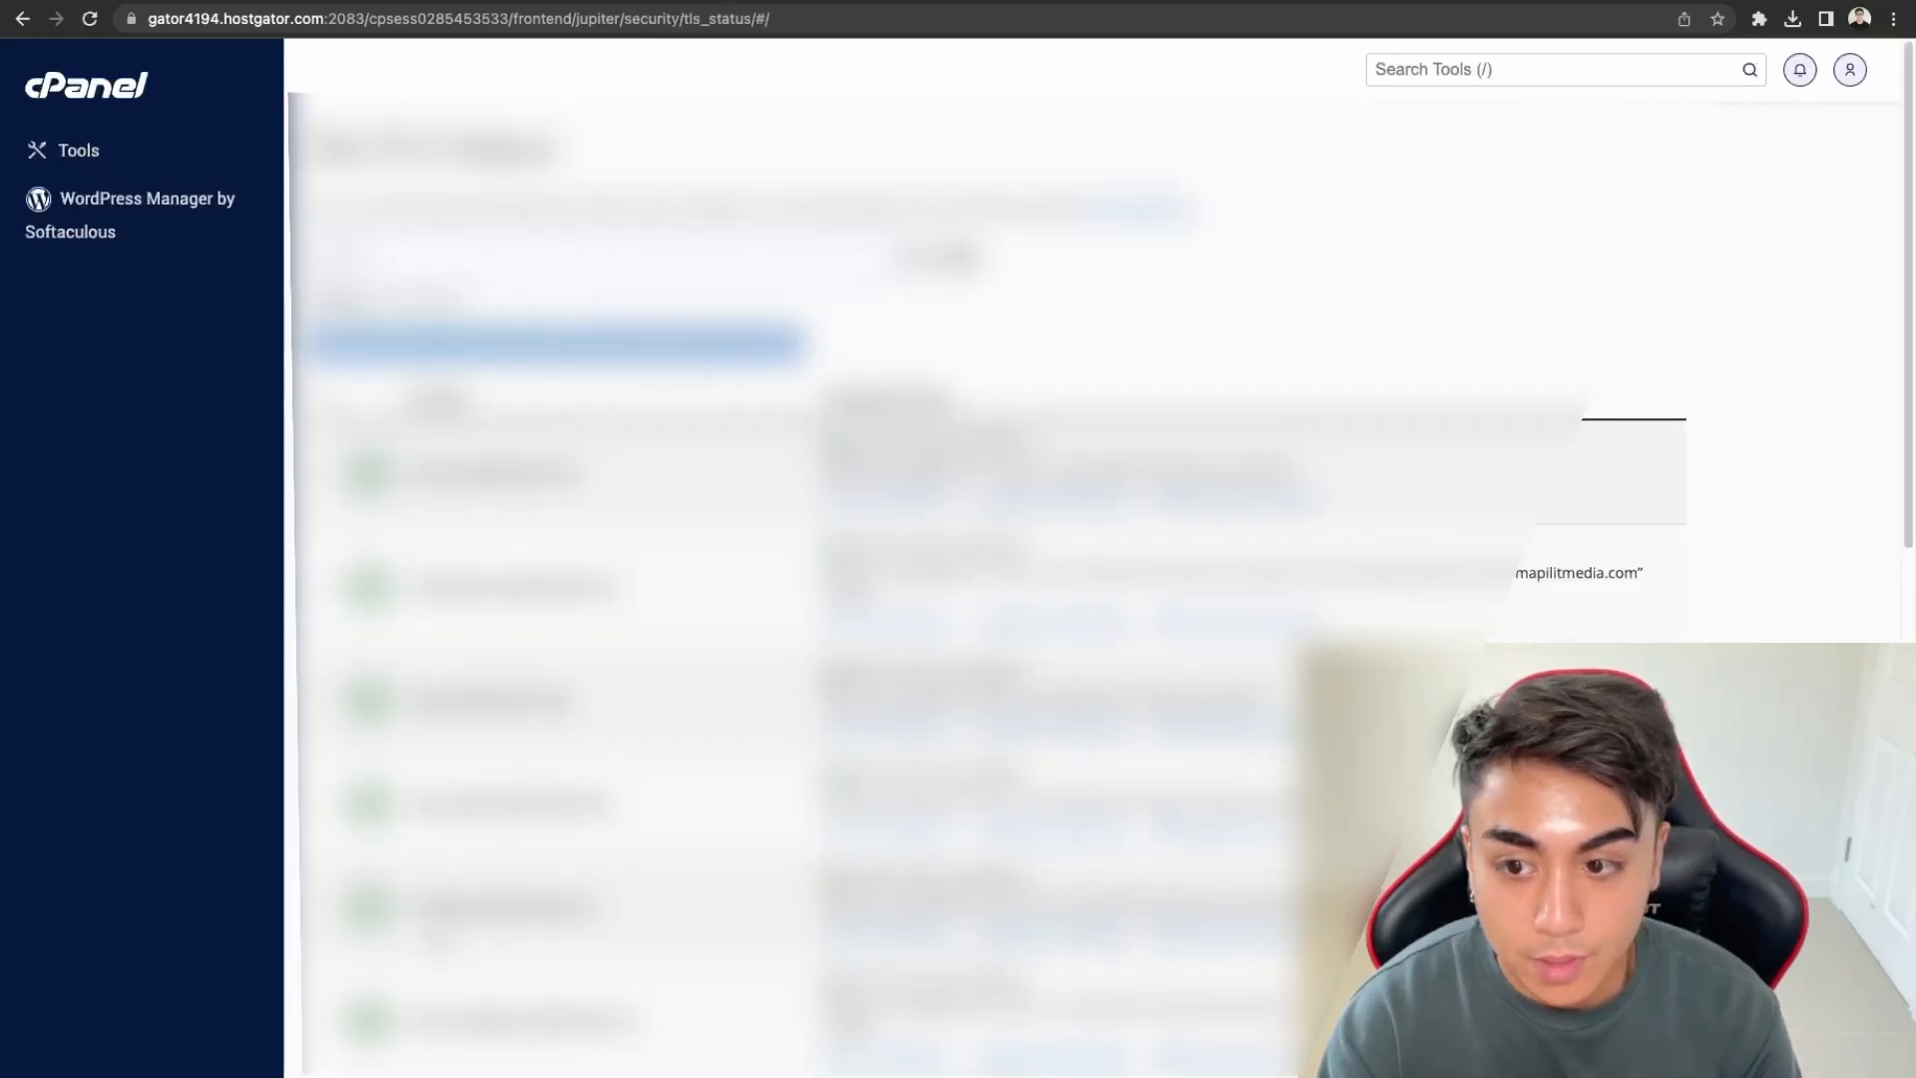
scroll(988, 559, "down", 4)
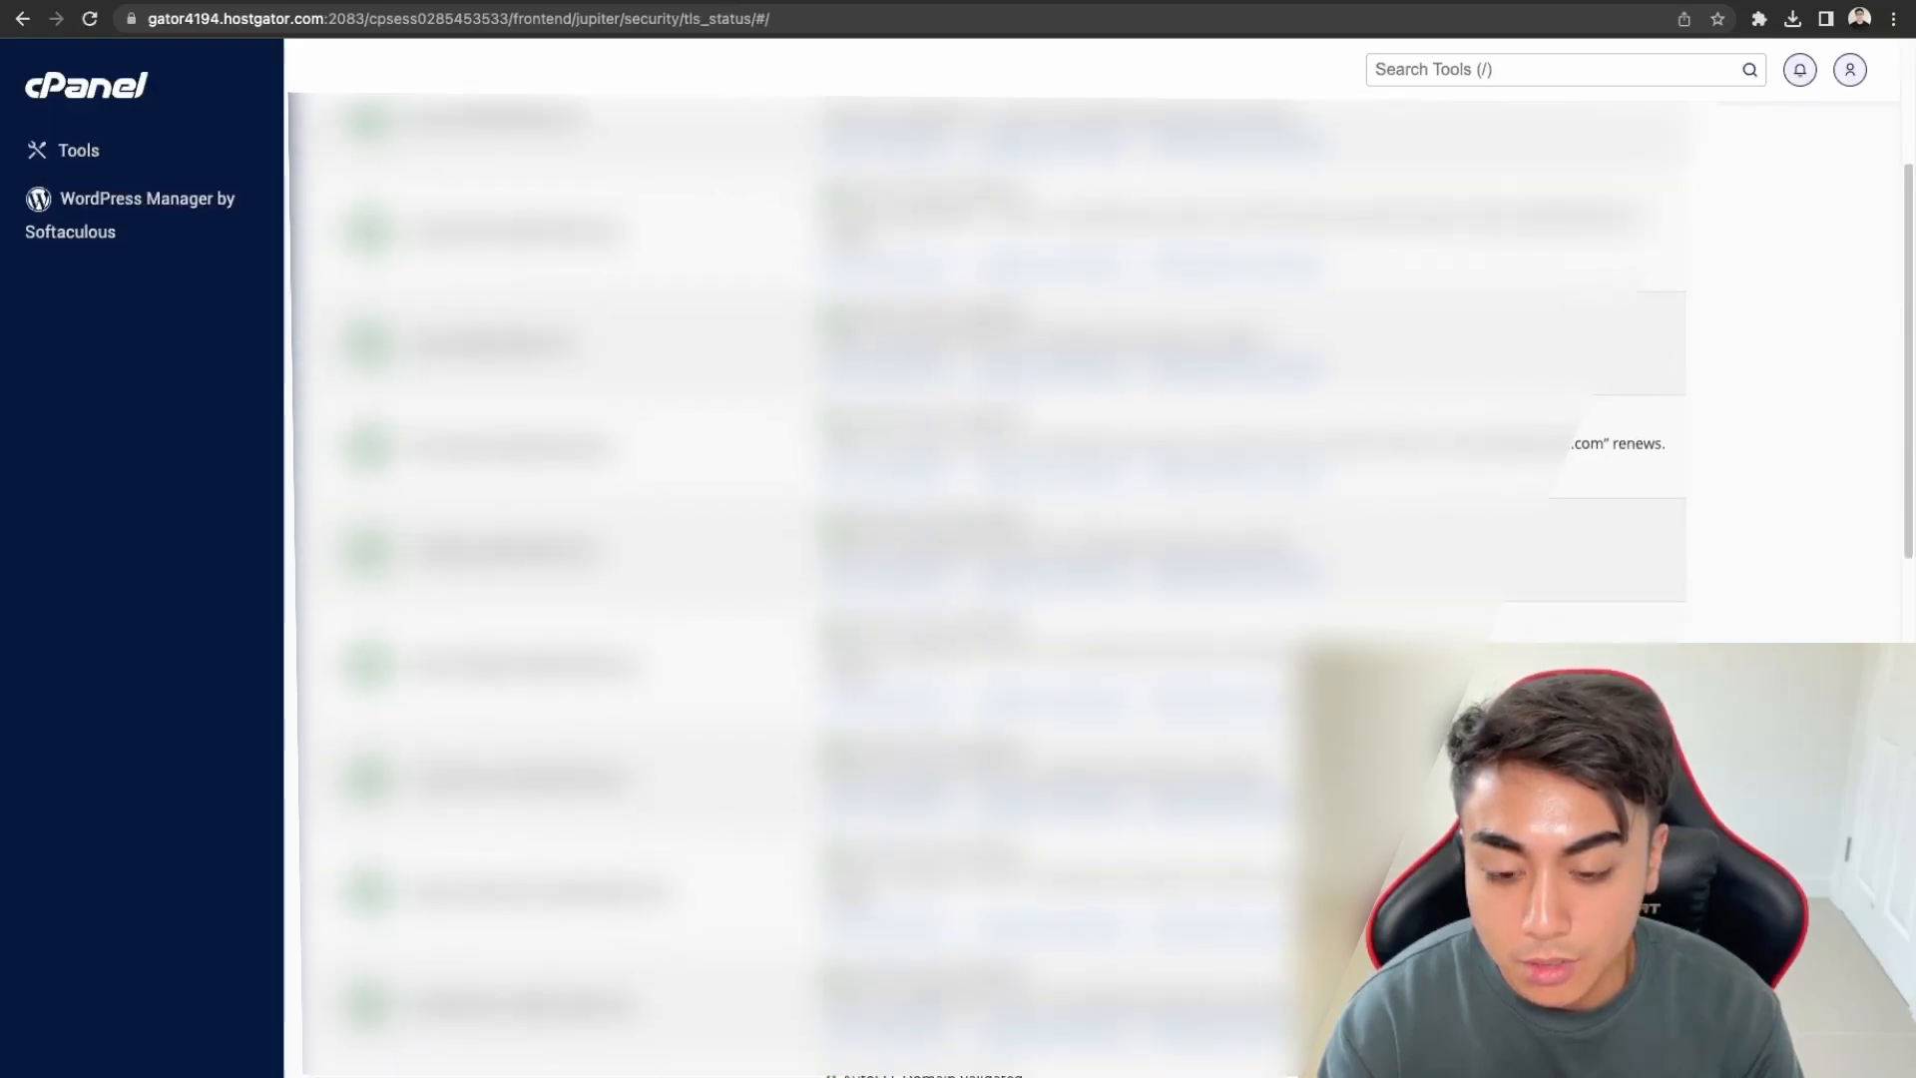
scroll(988, 559, "down", 3)
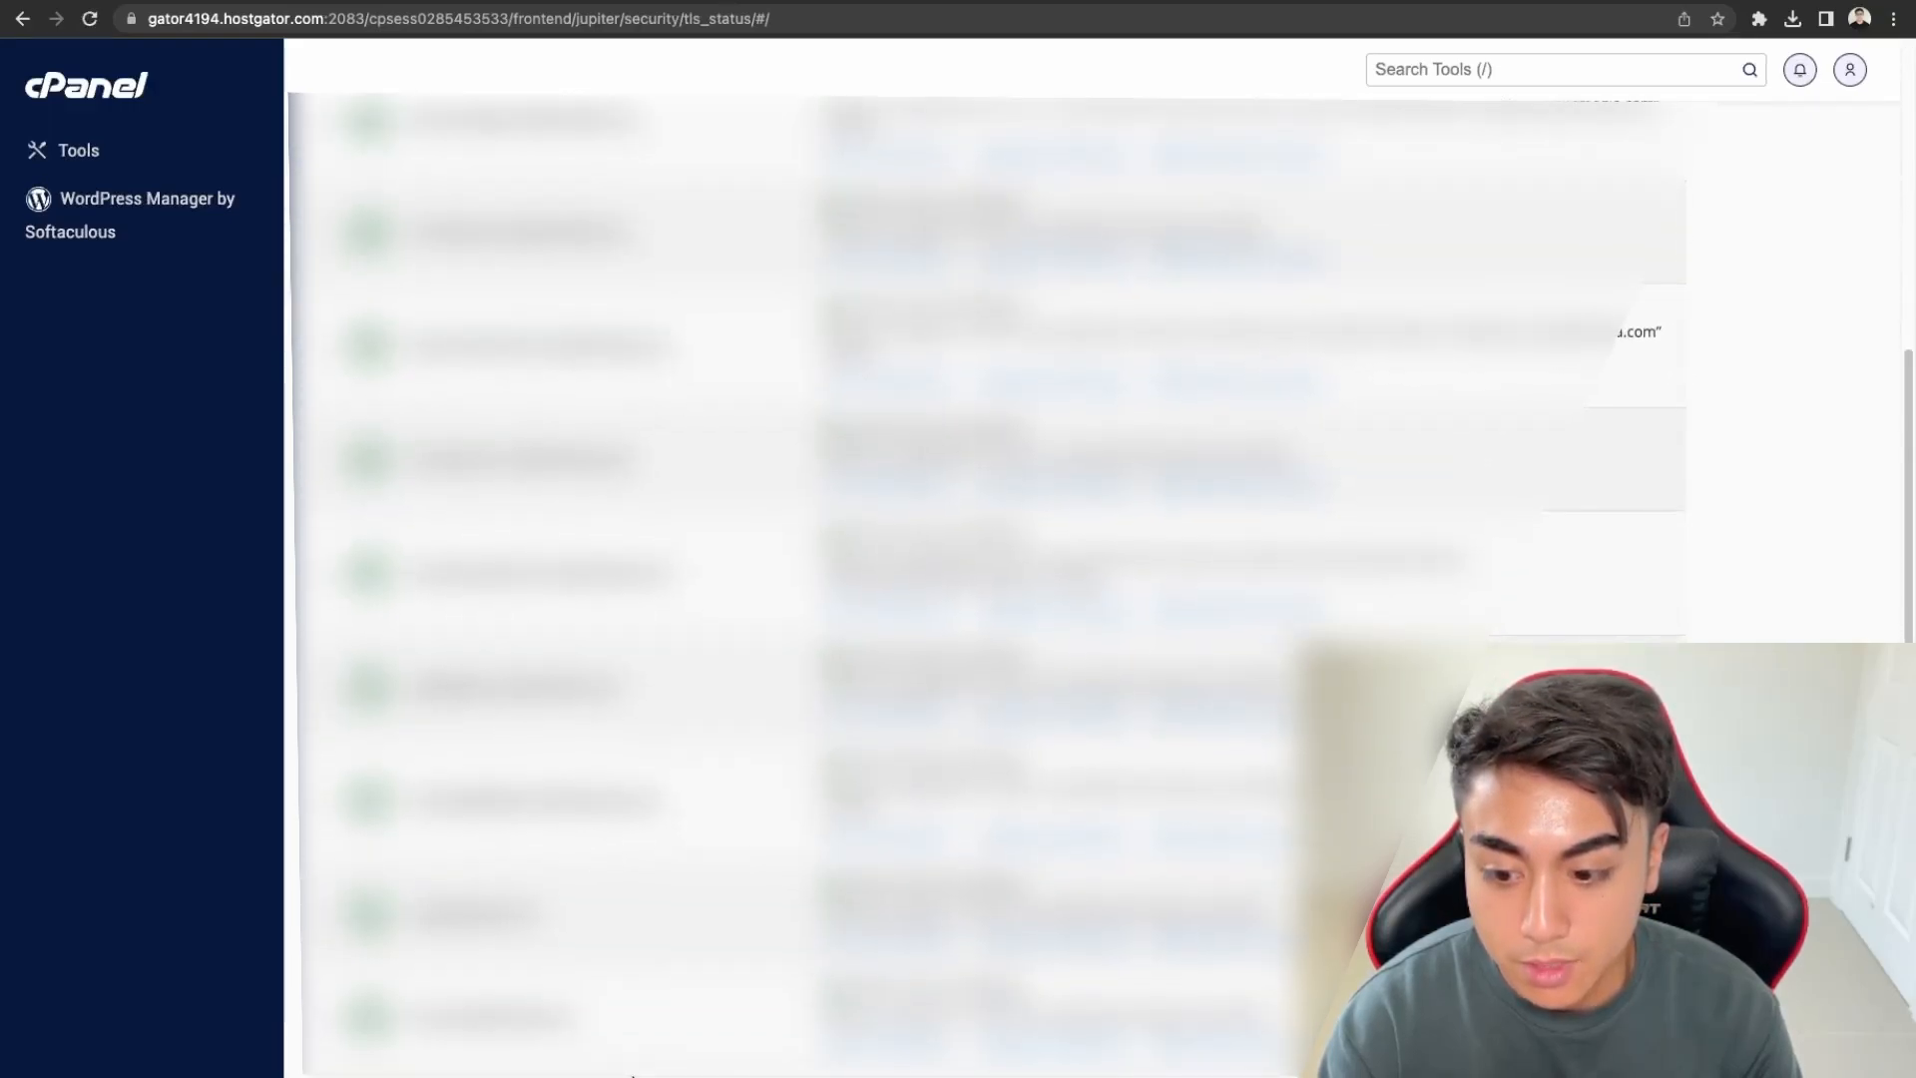
scroll(633, 1075, "up", 15)
scroll(632, 1076, "down", 9)
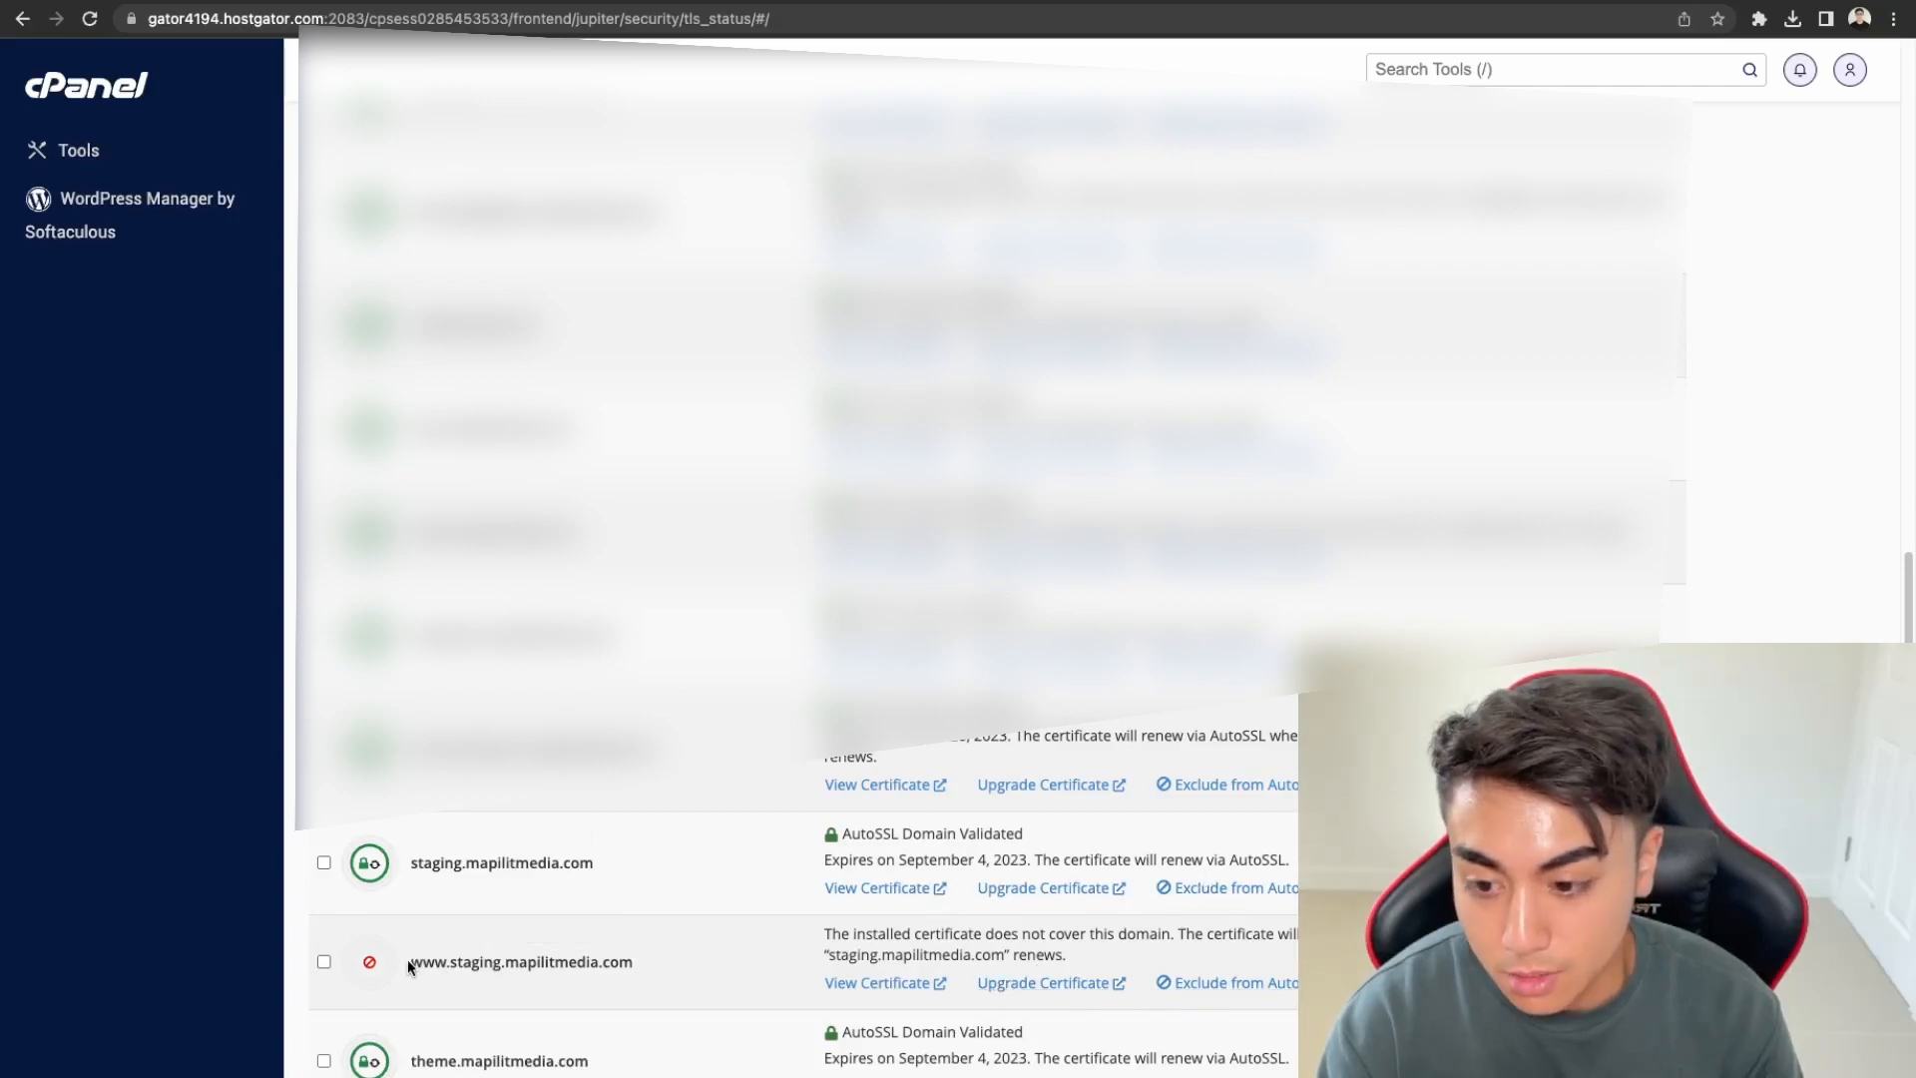
left_click_drag(409, 960, 682, 1006)
scroll(684, 1008, "up", 2)
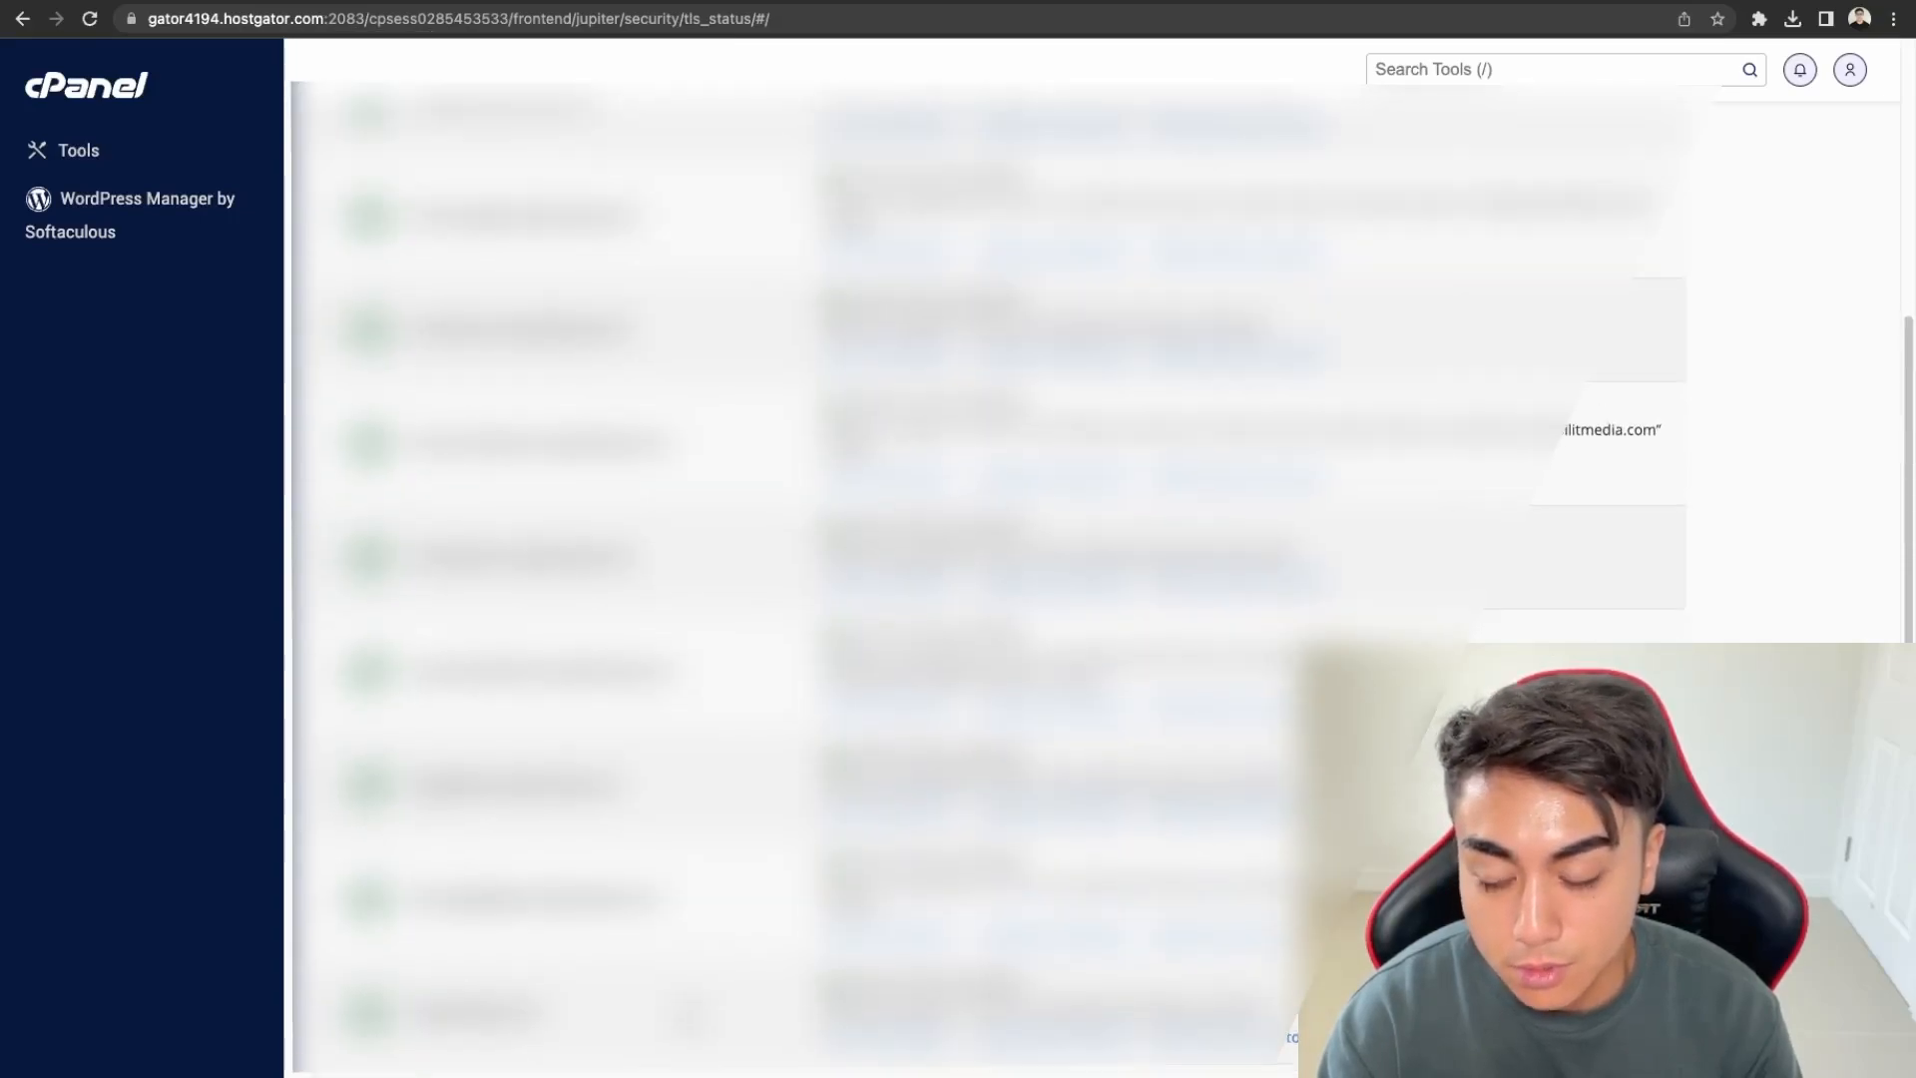
scroll(689, 1013, "up", 3)
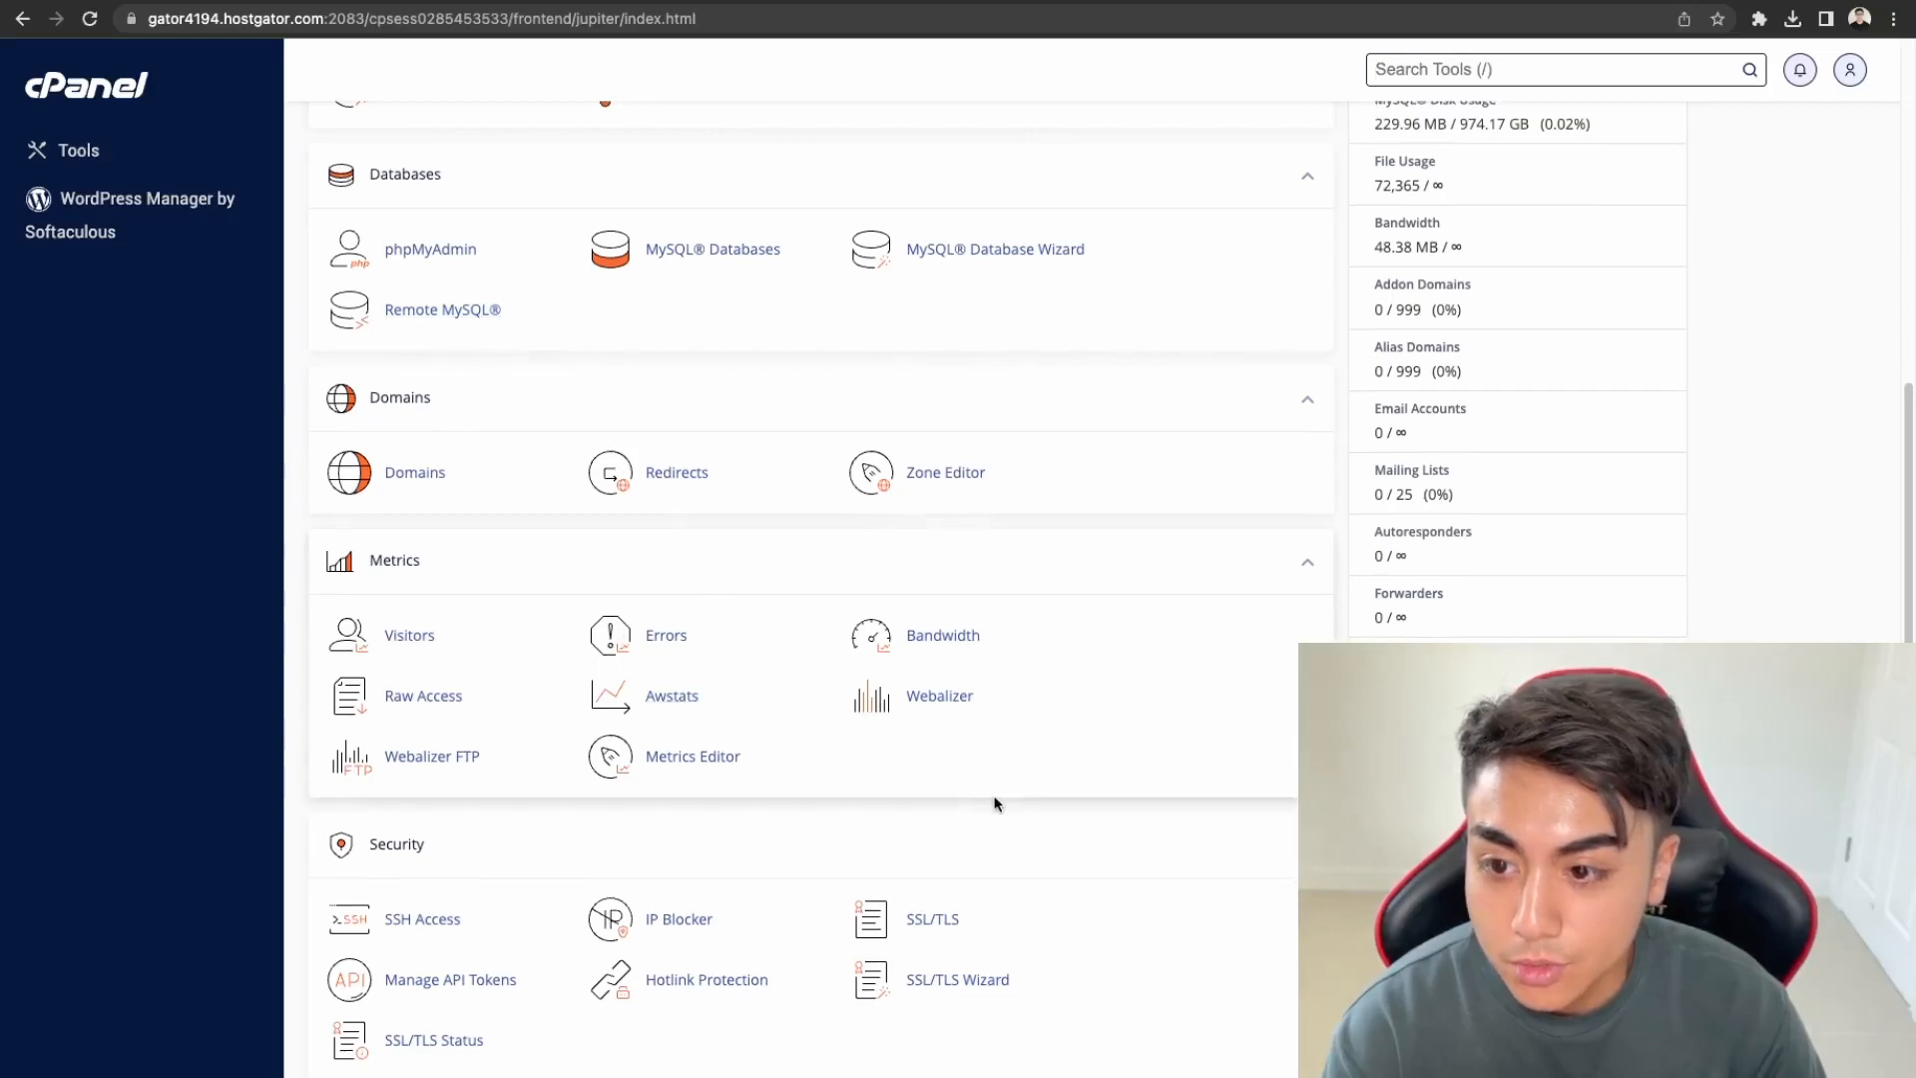
scroll(453, 555, "down", 4)
scroll(504, 599, "down", 2)
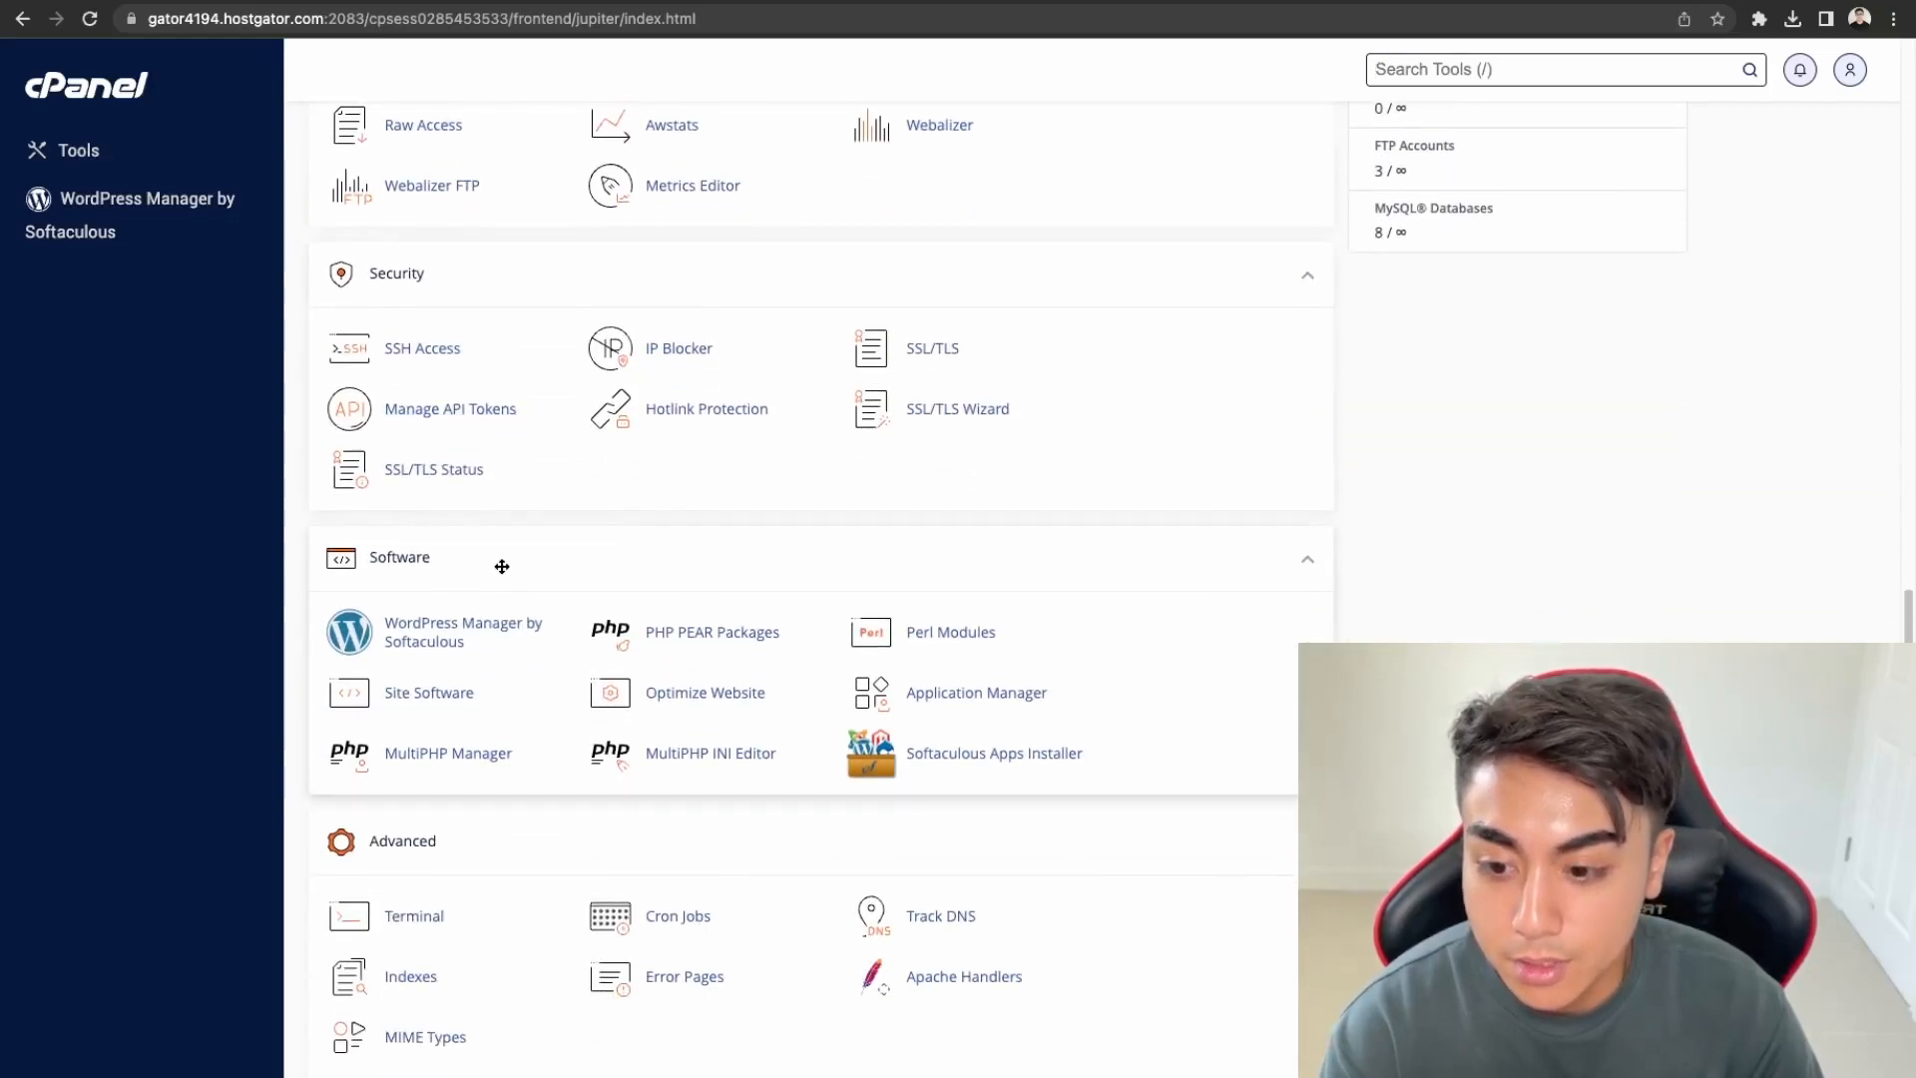
scroll(505, 564, "up", 20)
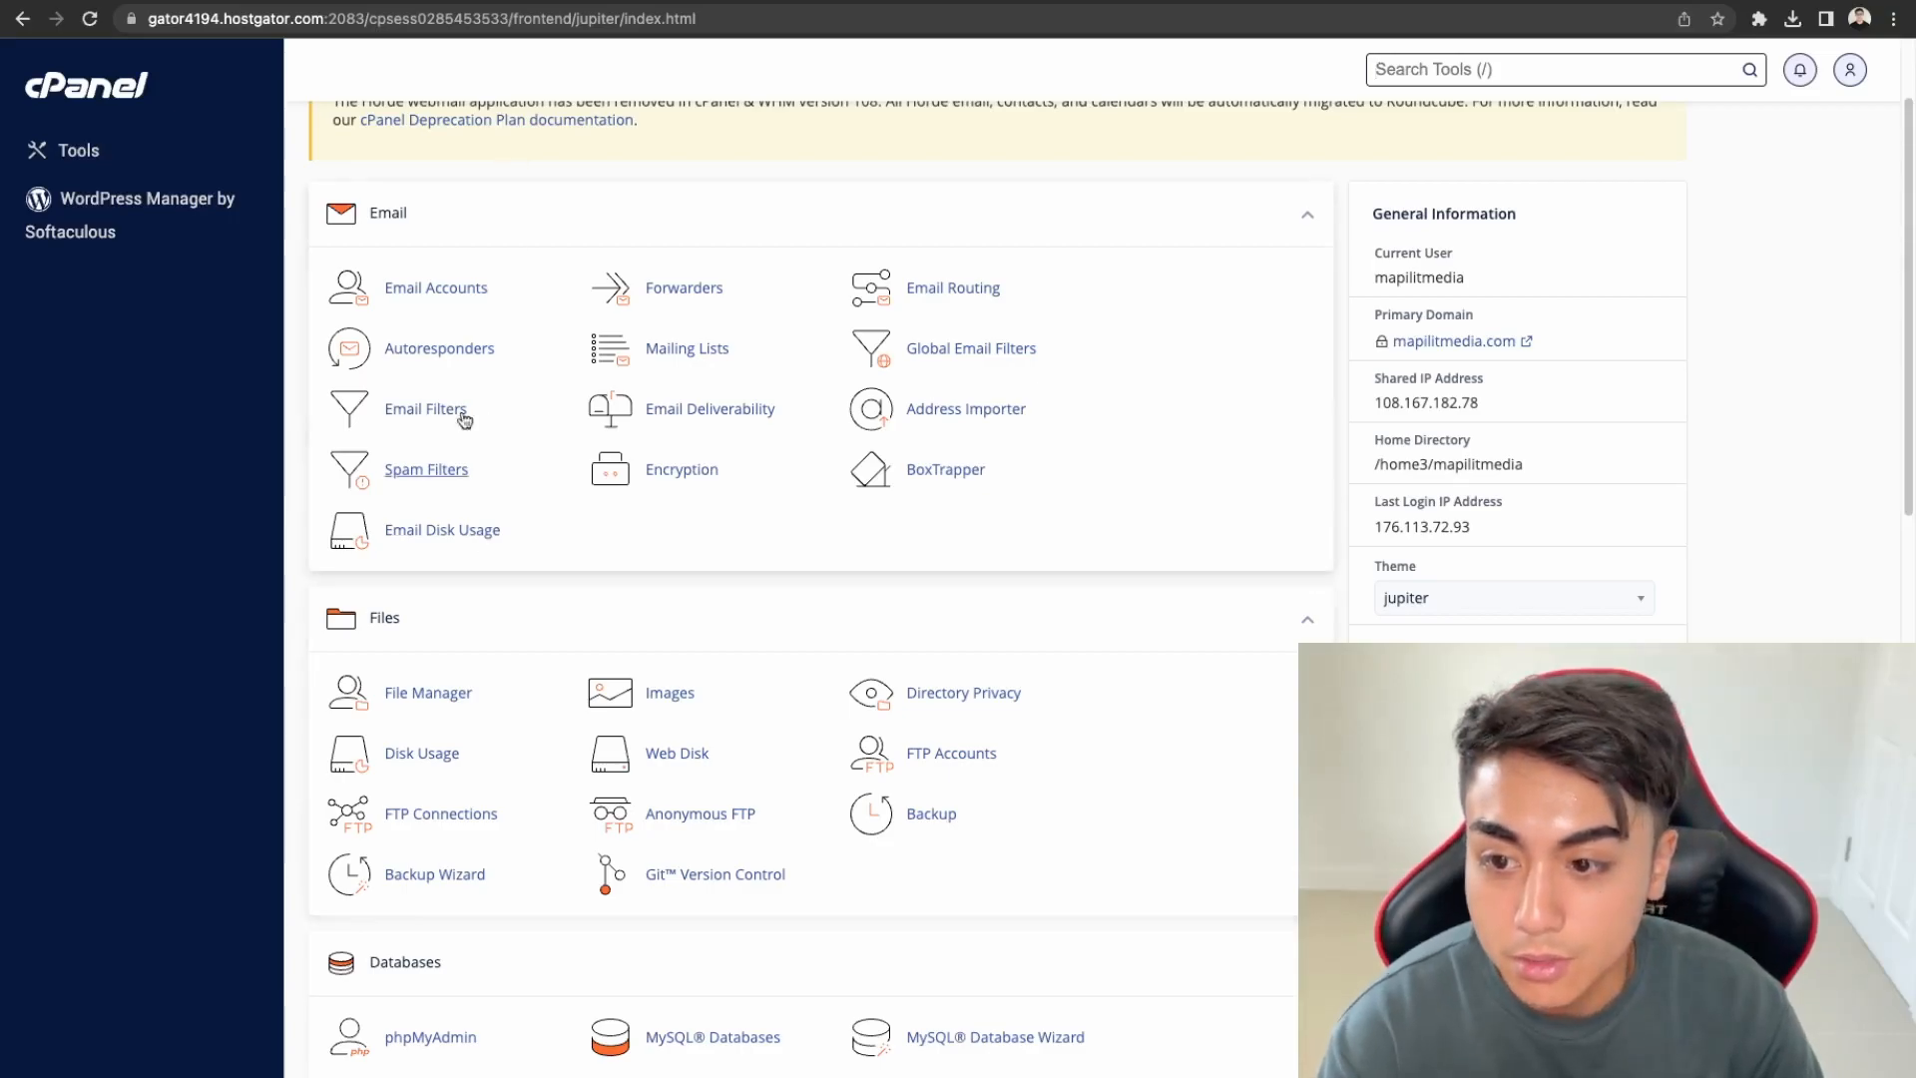
left_click(435, 289)
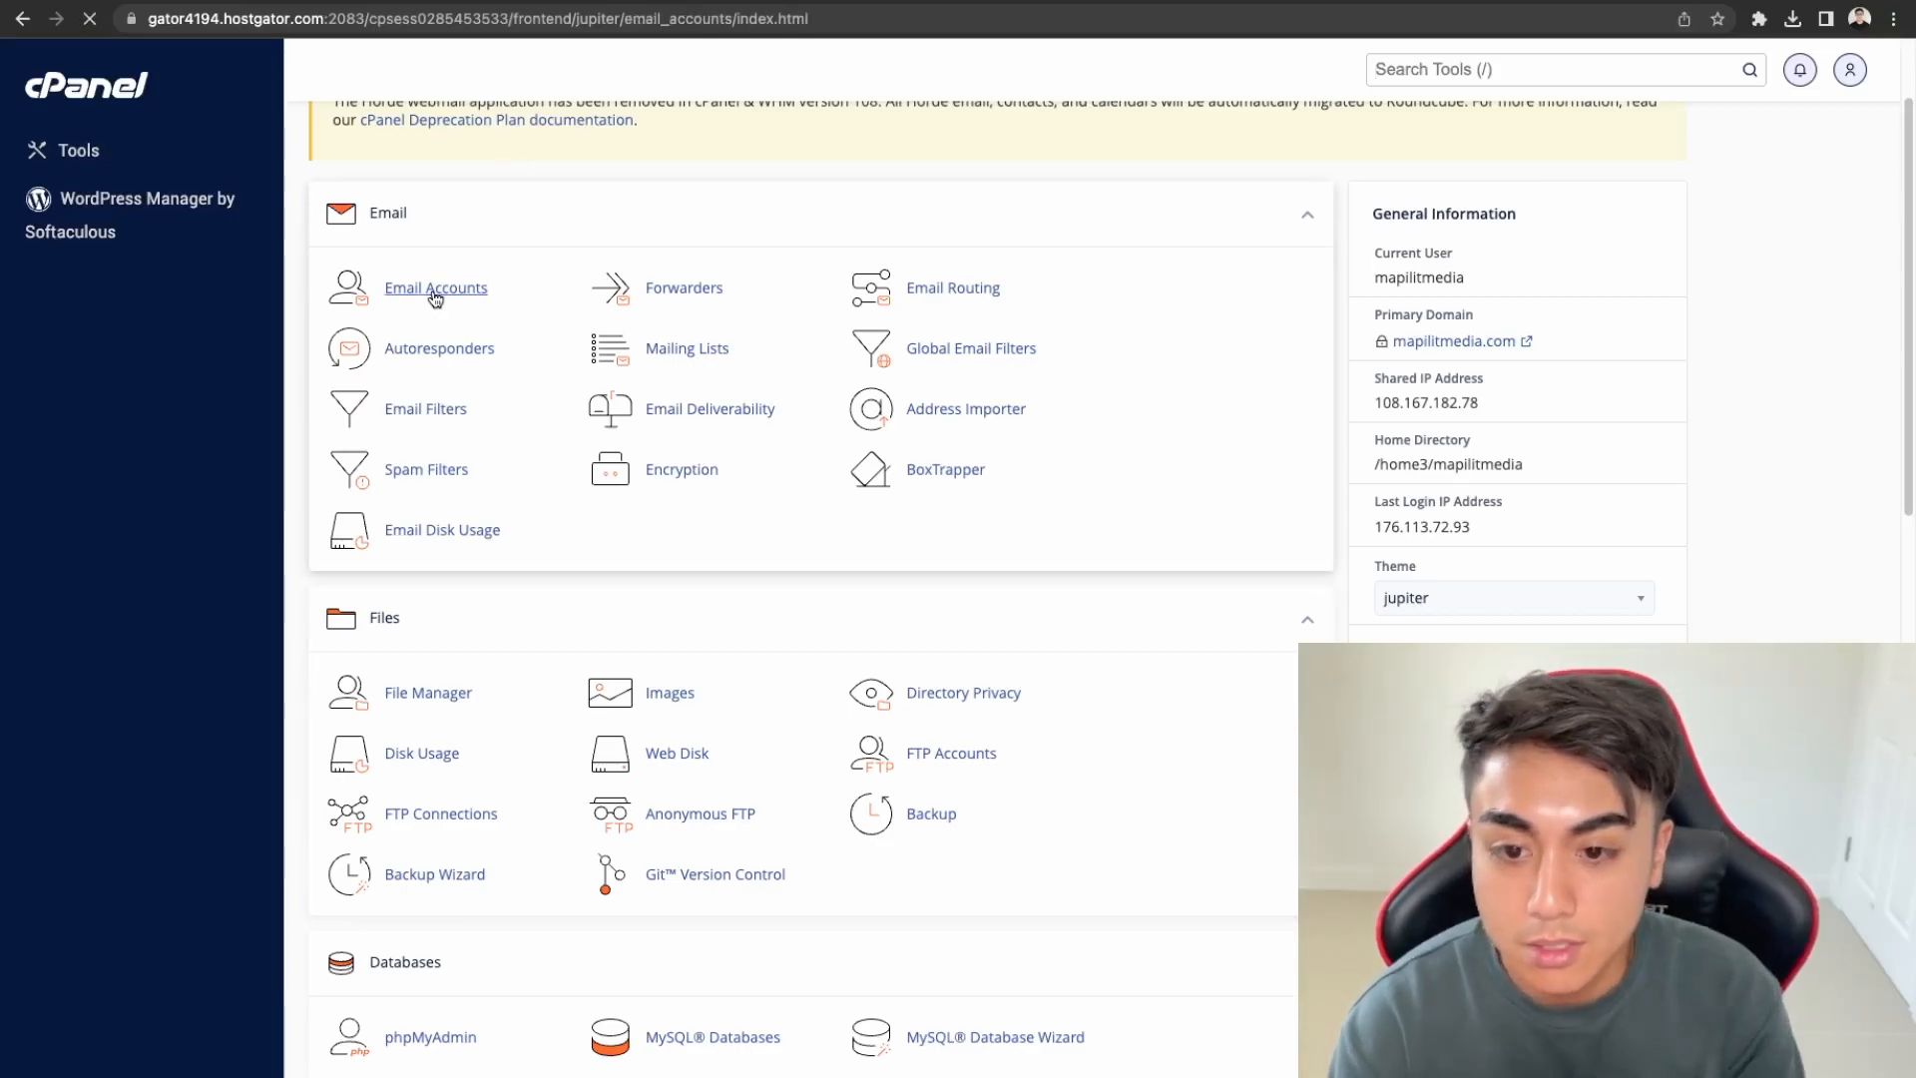
left_click(1598, 395)
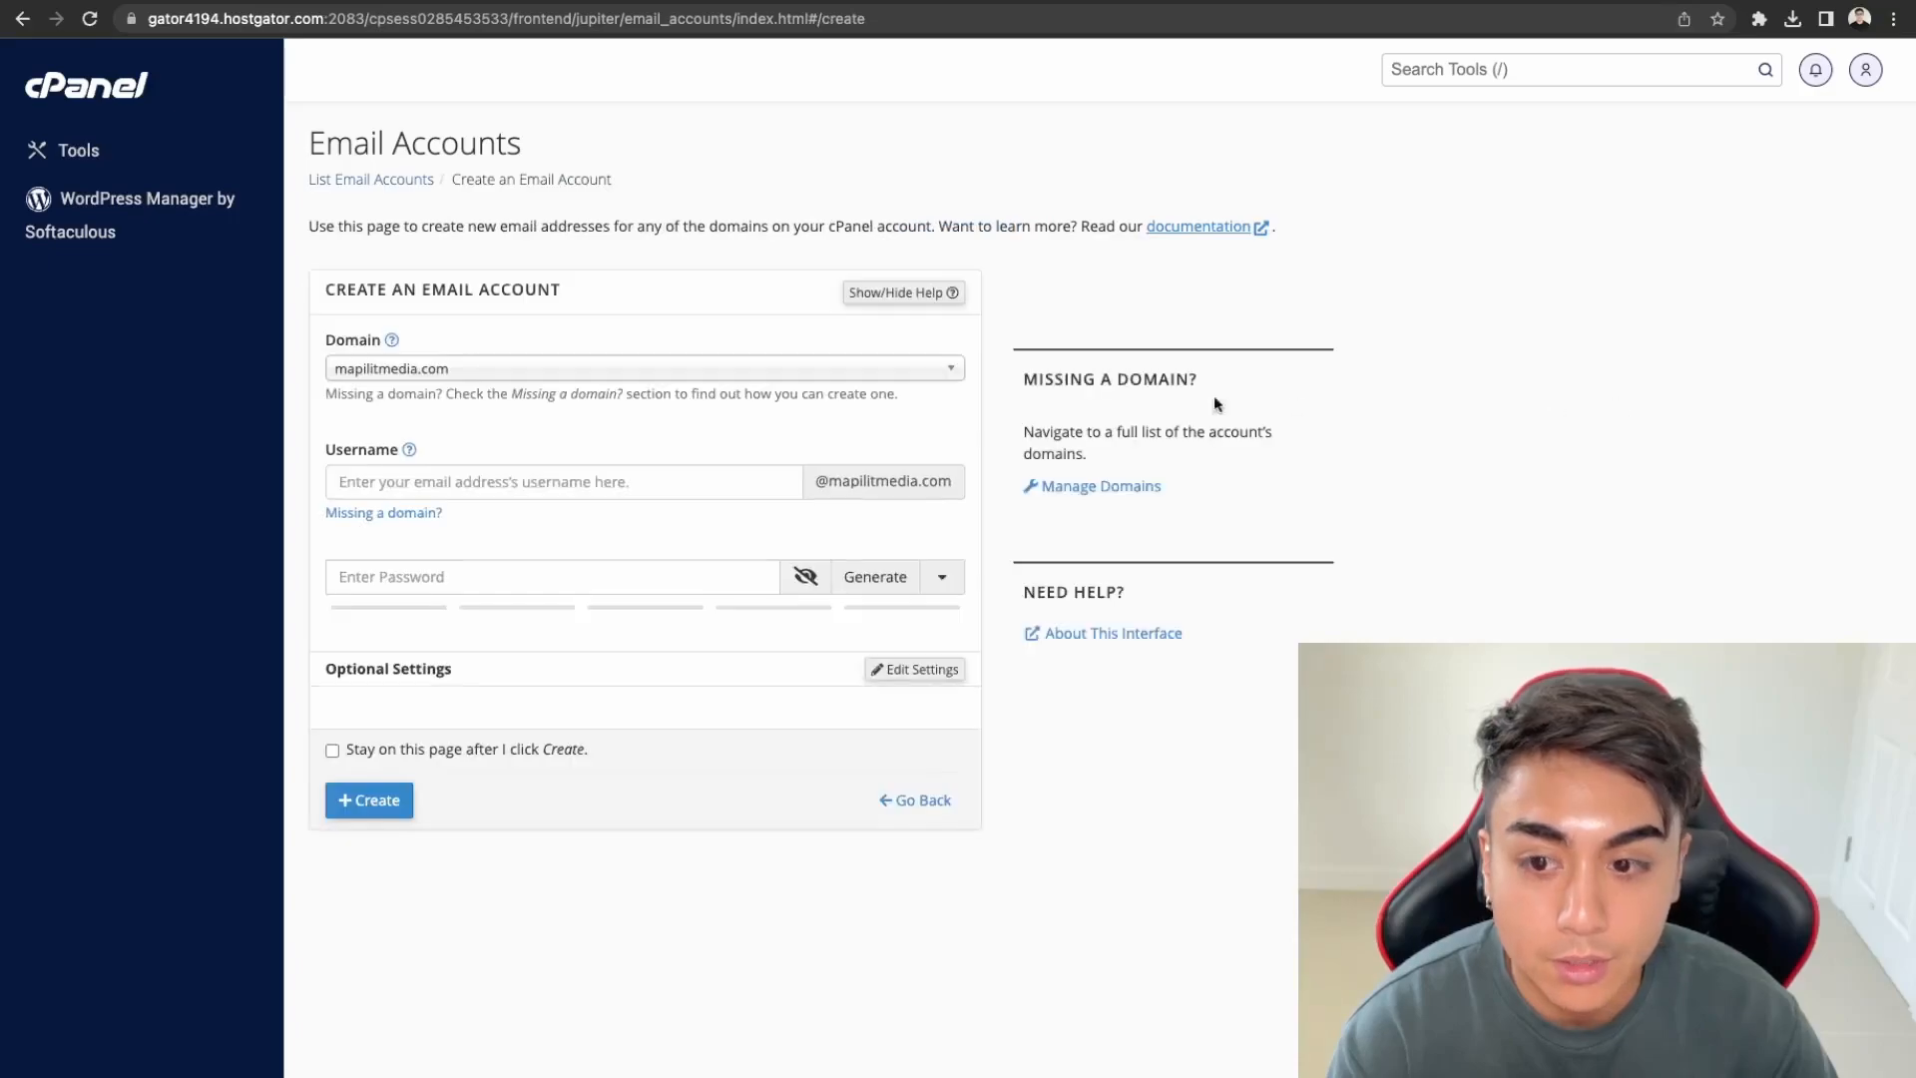
left_click(621, 382)
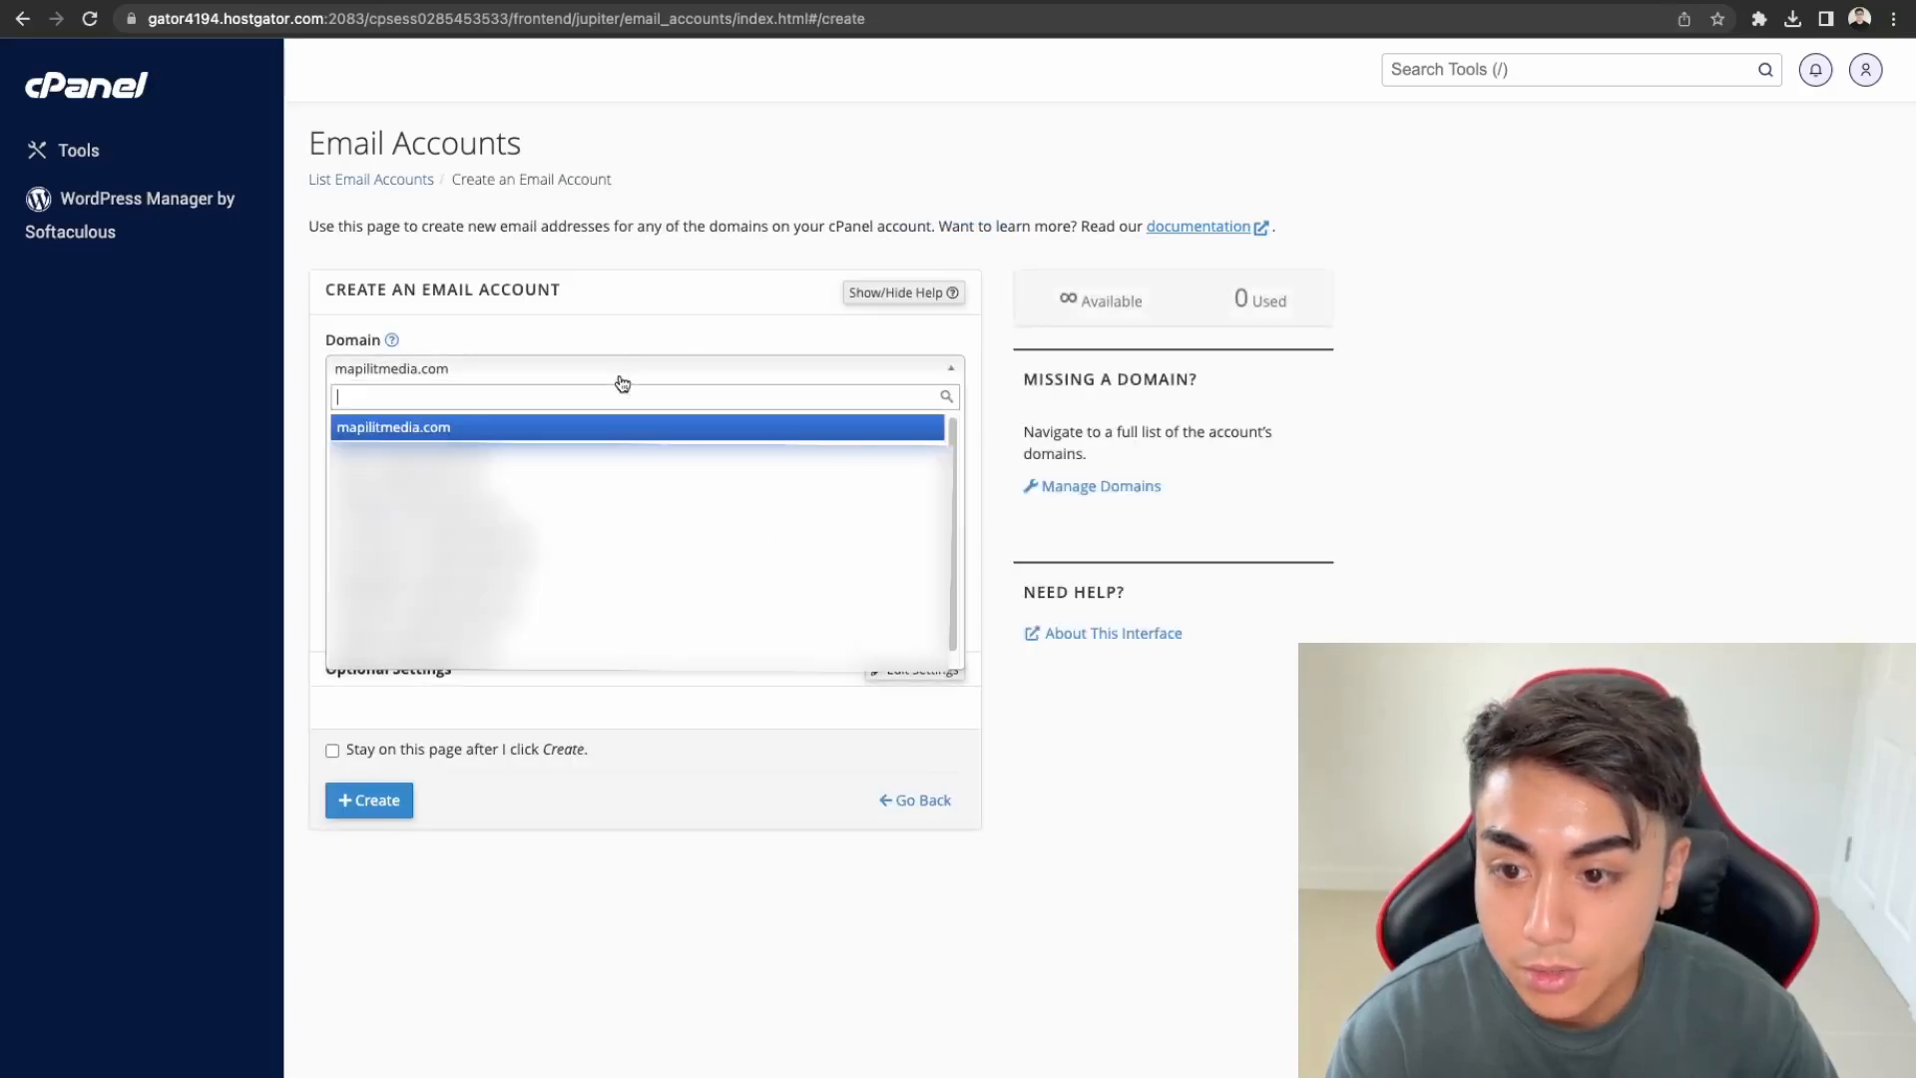
left_click(614, 370)
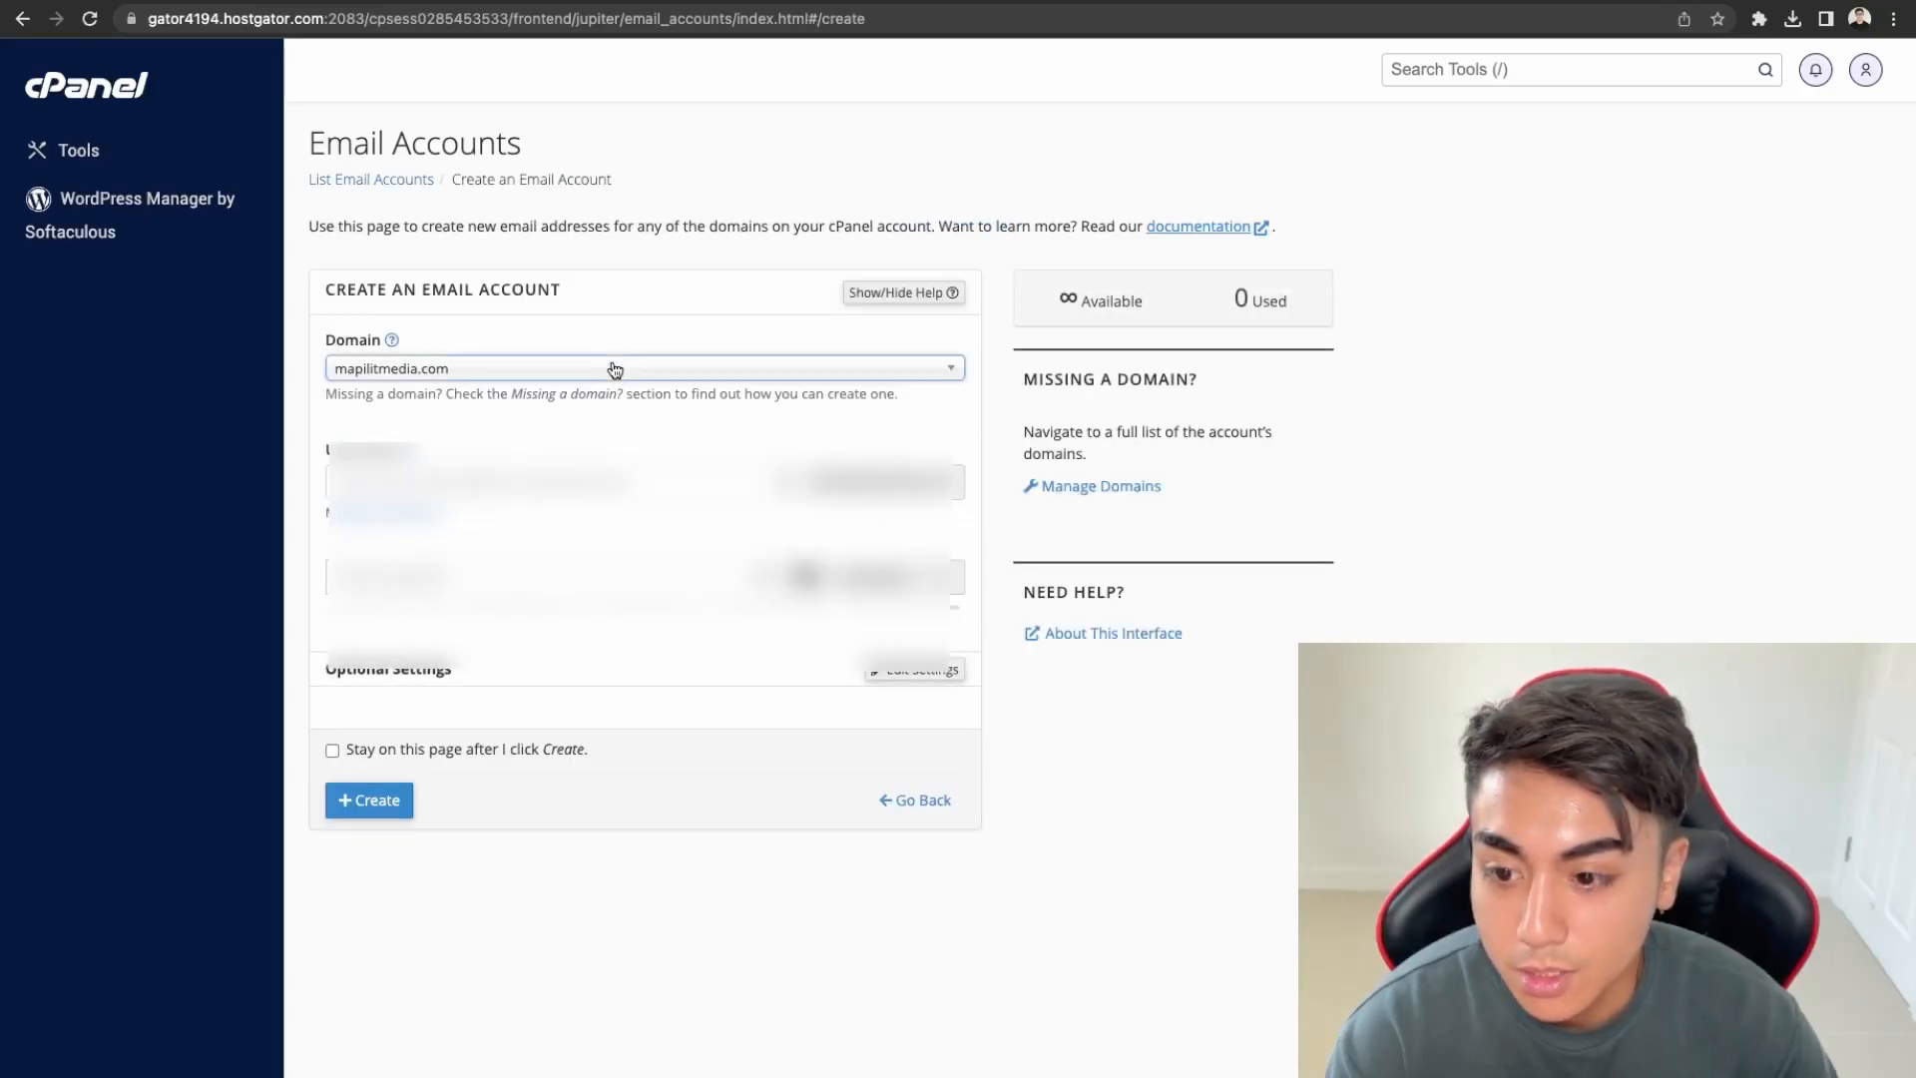
left_click(613, 368)
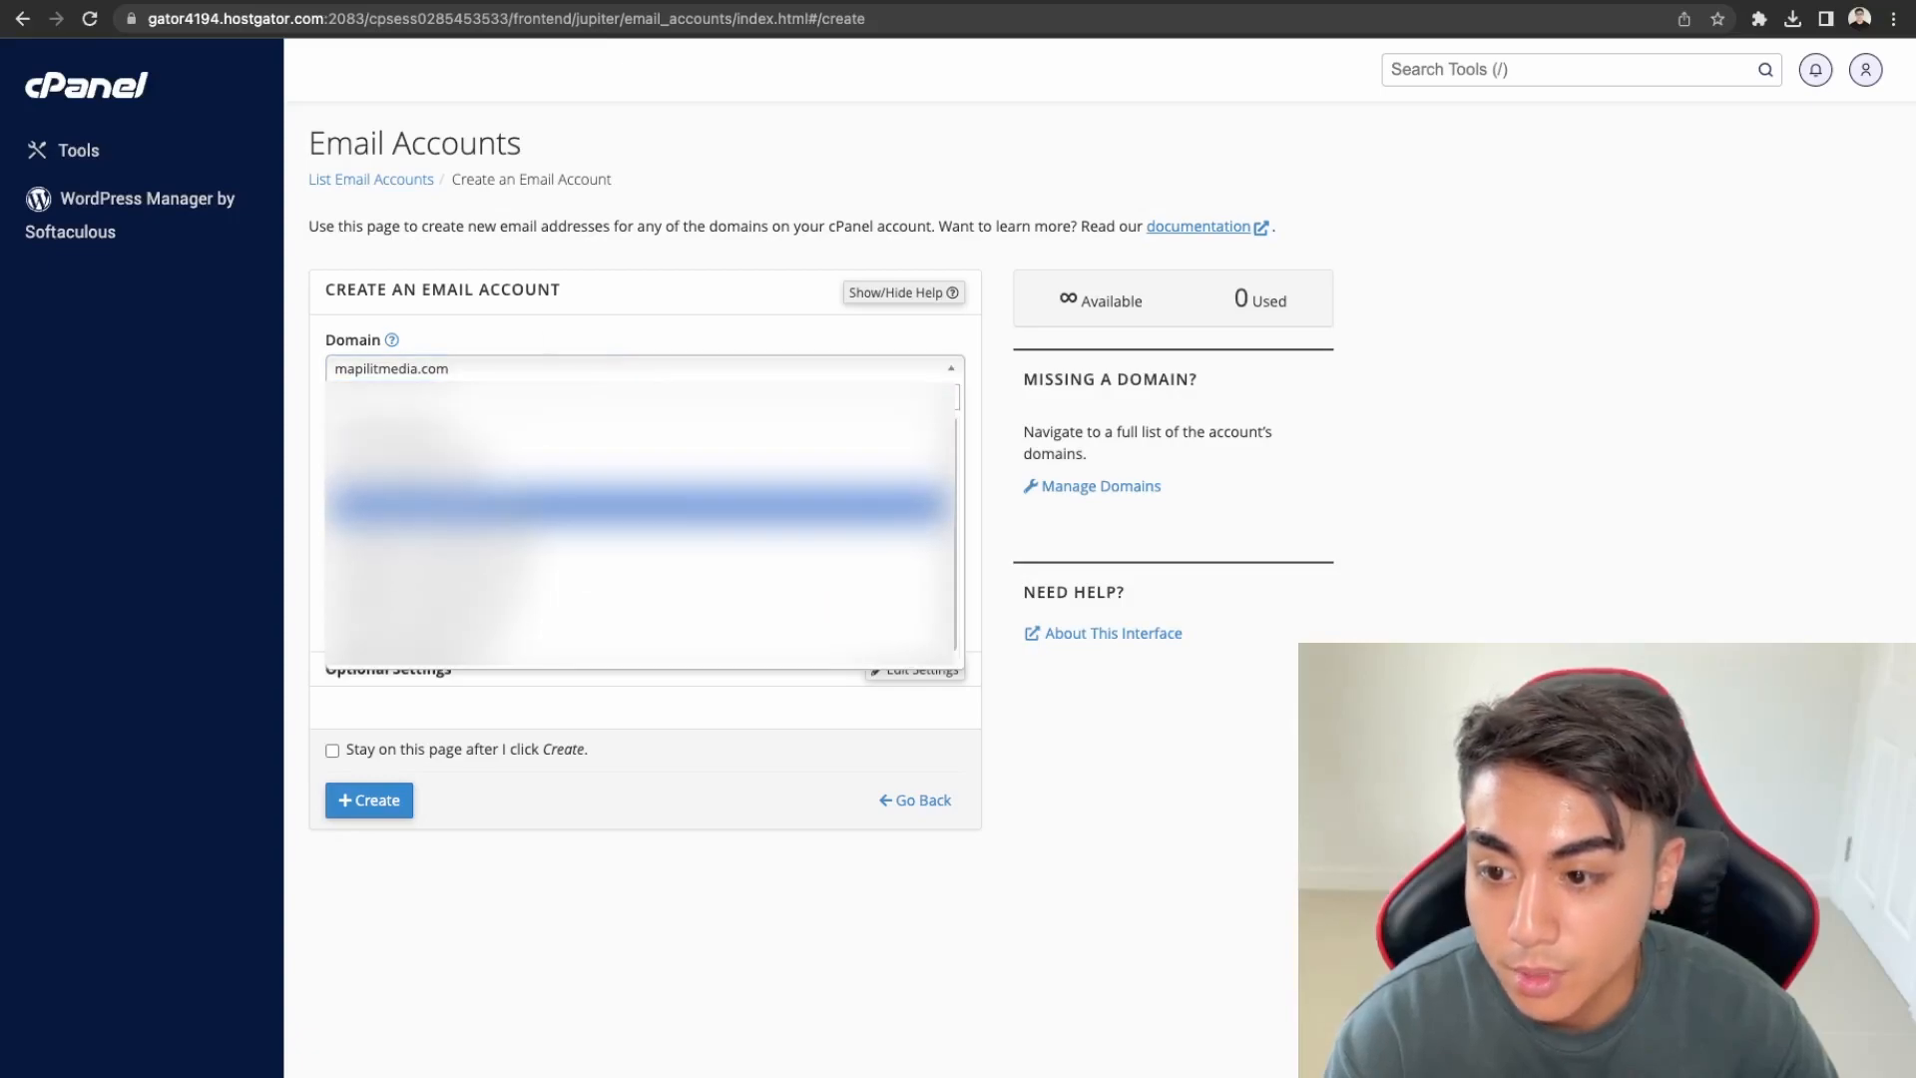
left_click(519, 371)
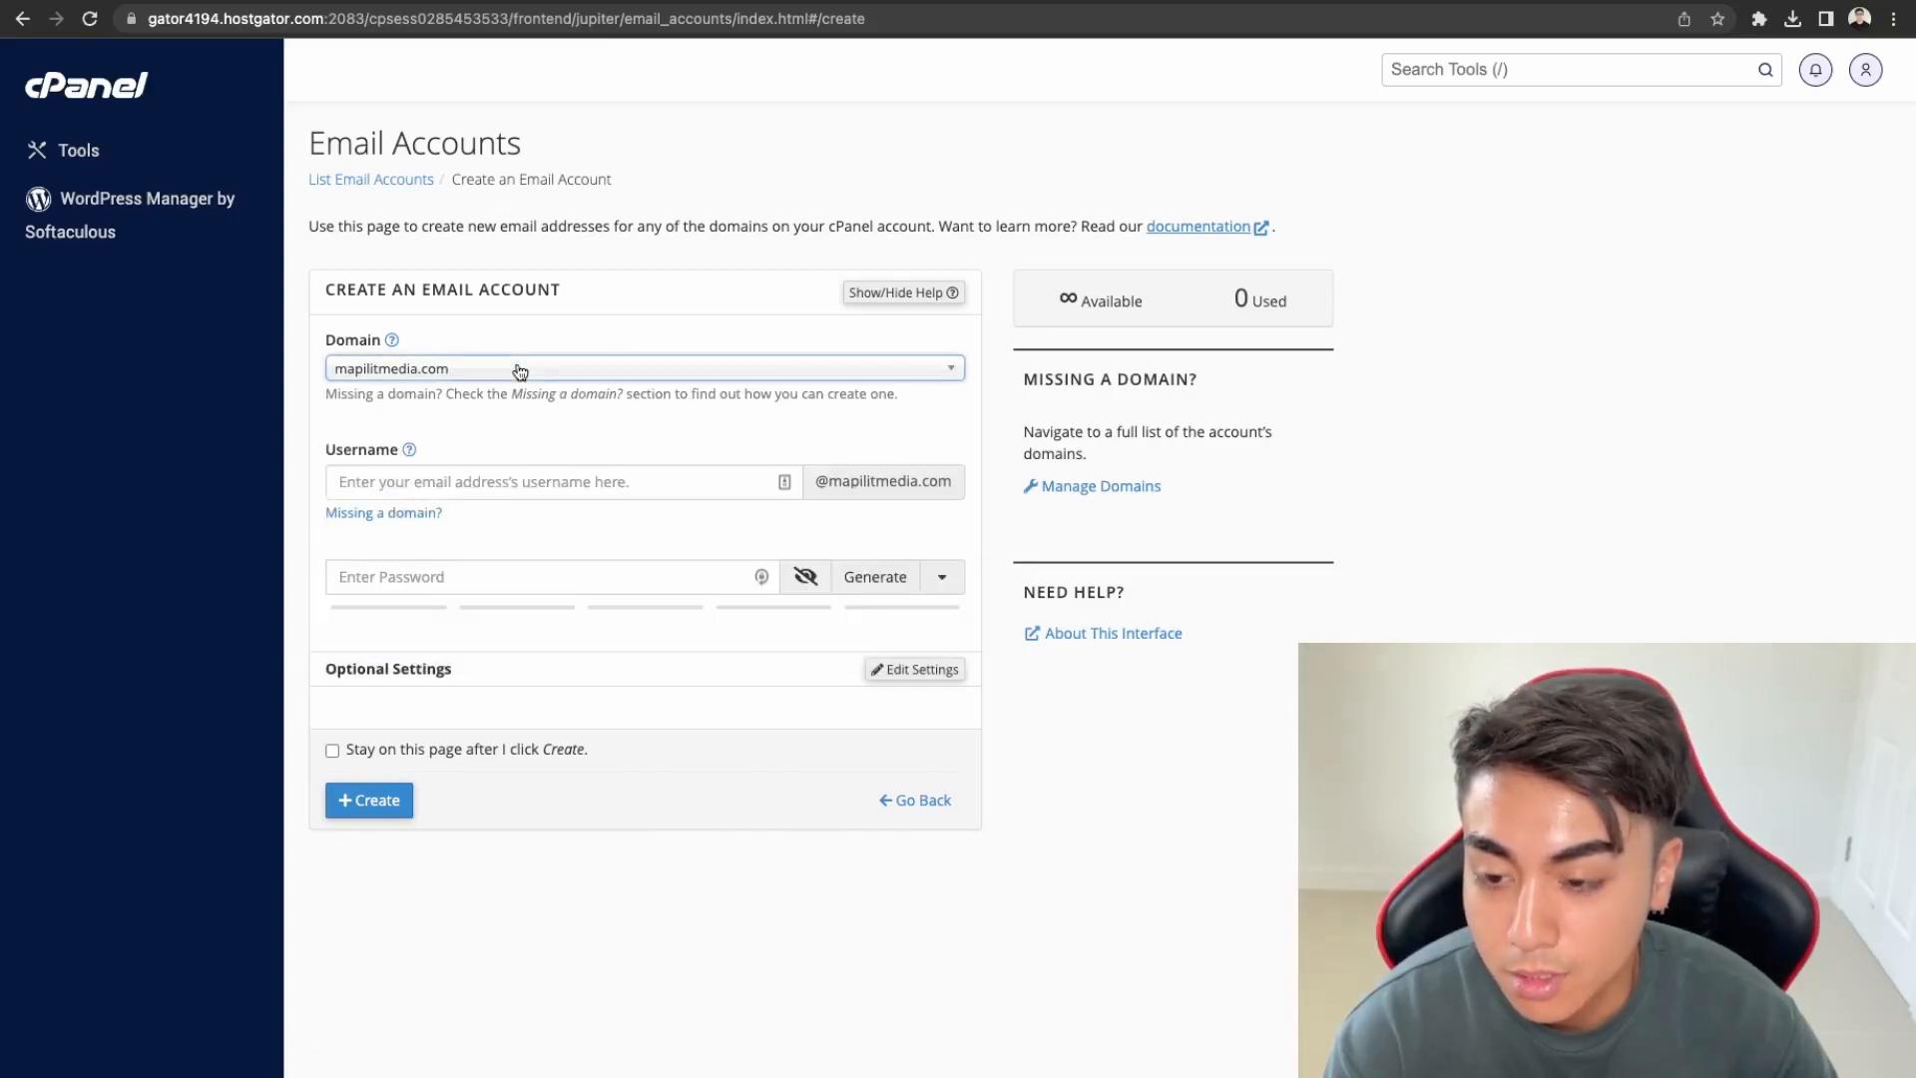
left_click(483, 483)
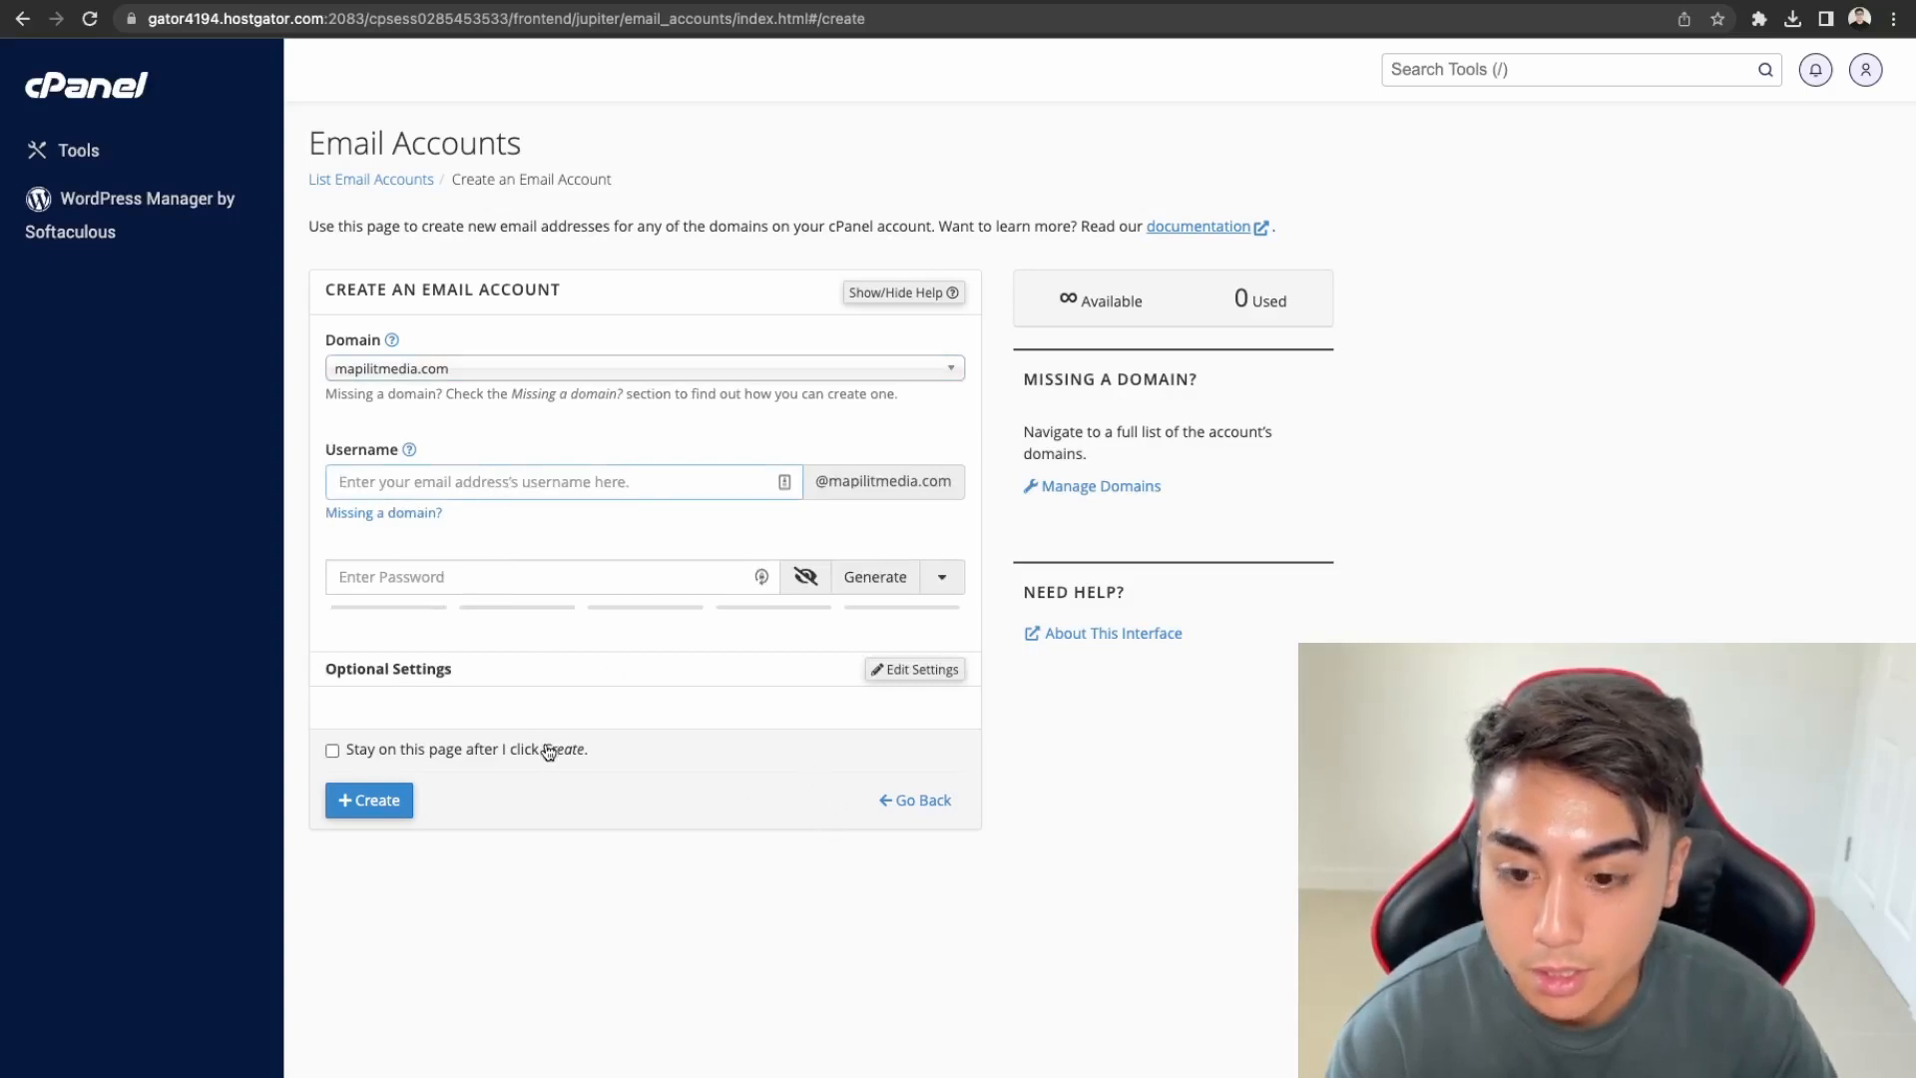
left_click(78, 149)
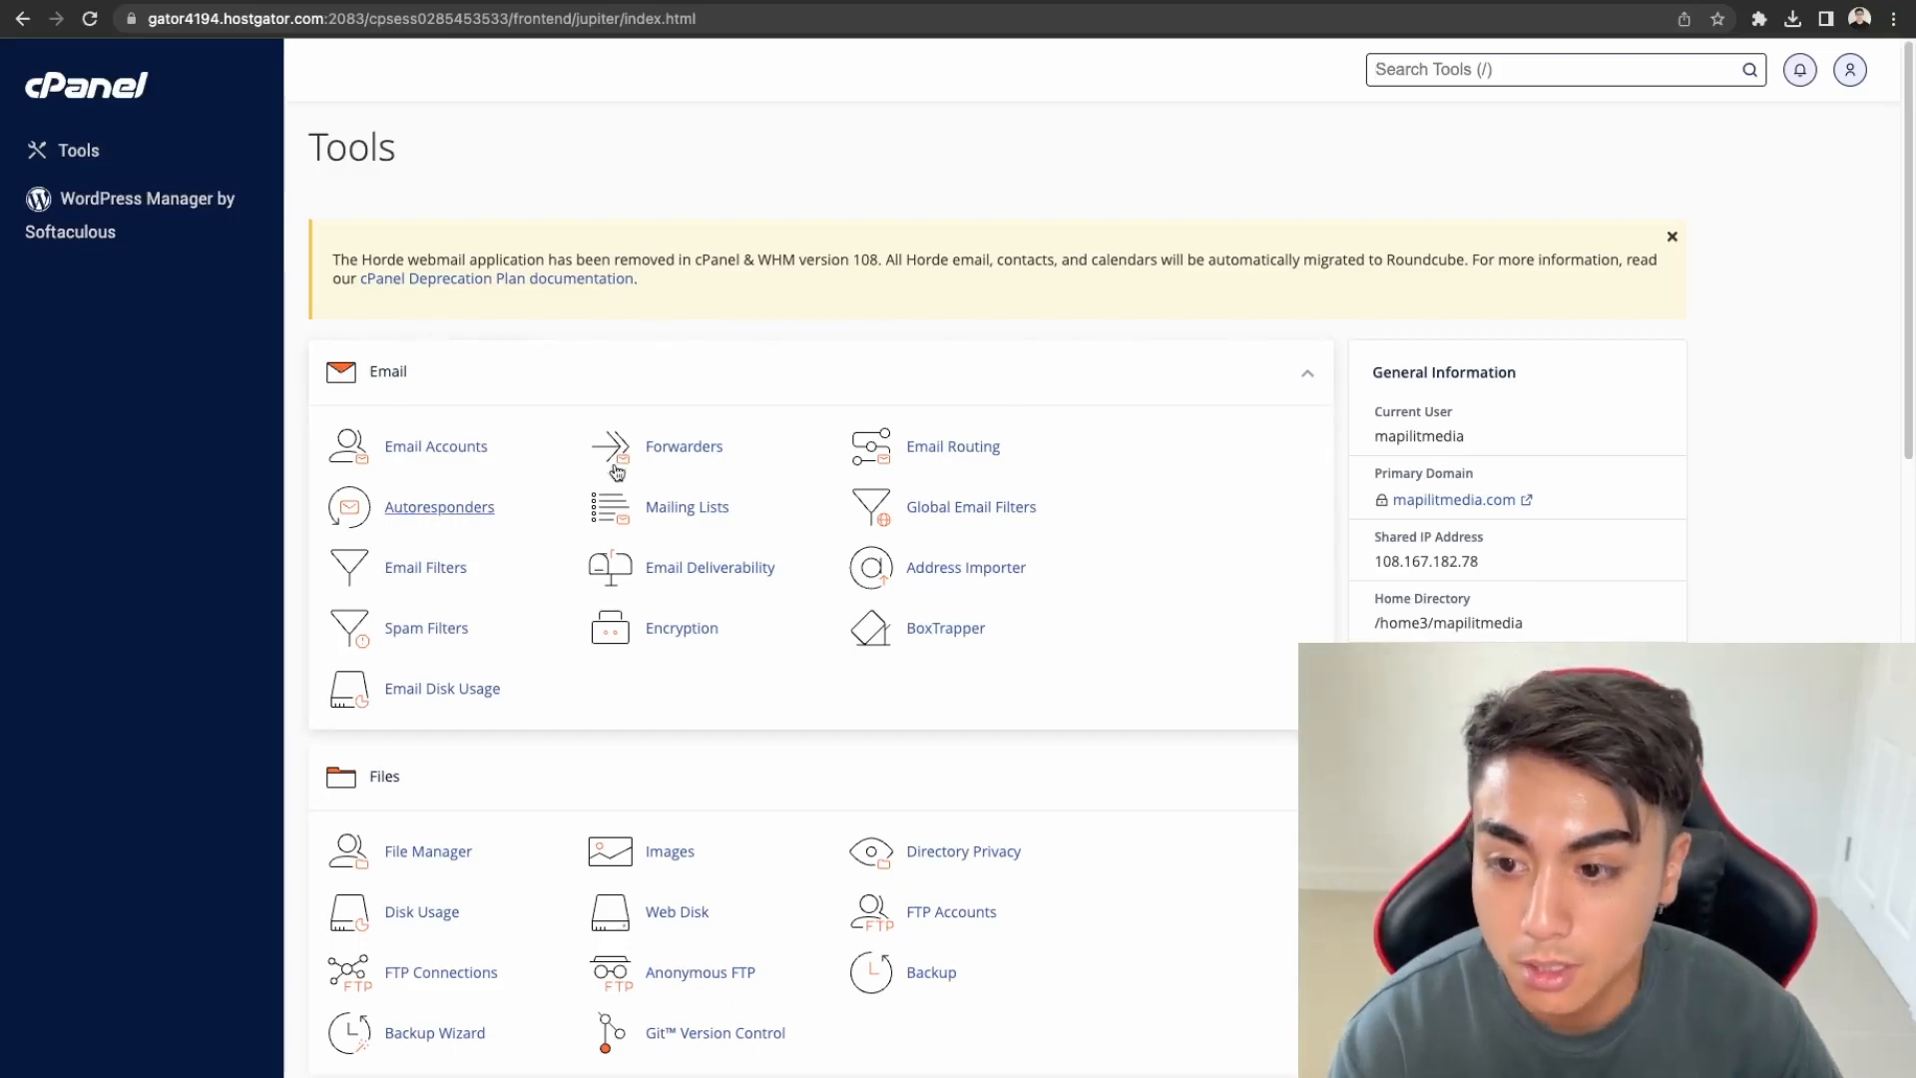
Open MultiPHP Manager and check staging.mapilitmedia.com's current PHP 7.4 version
scroll(963, 651, "down", 5)
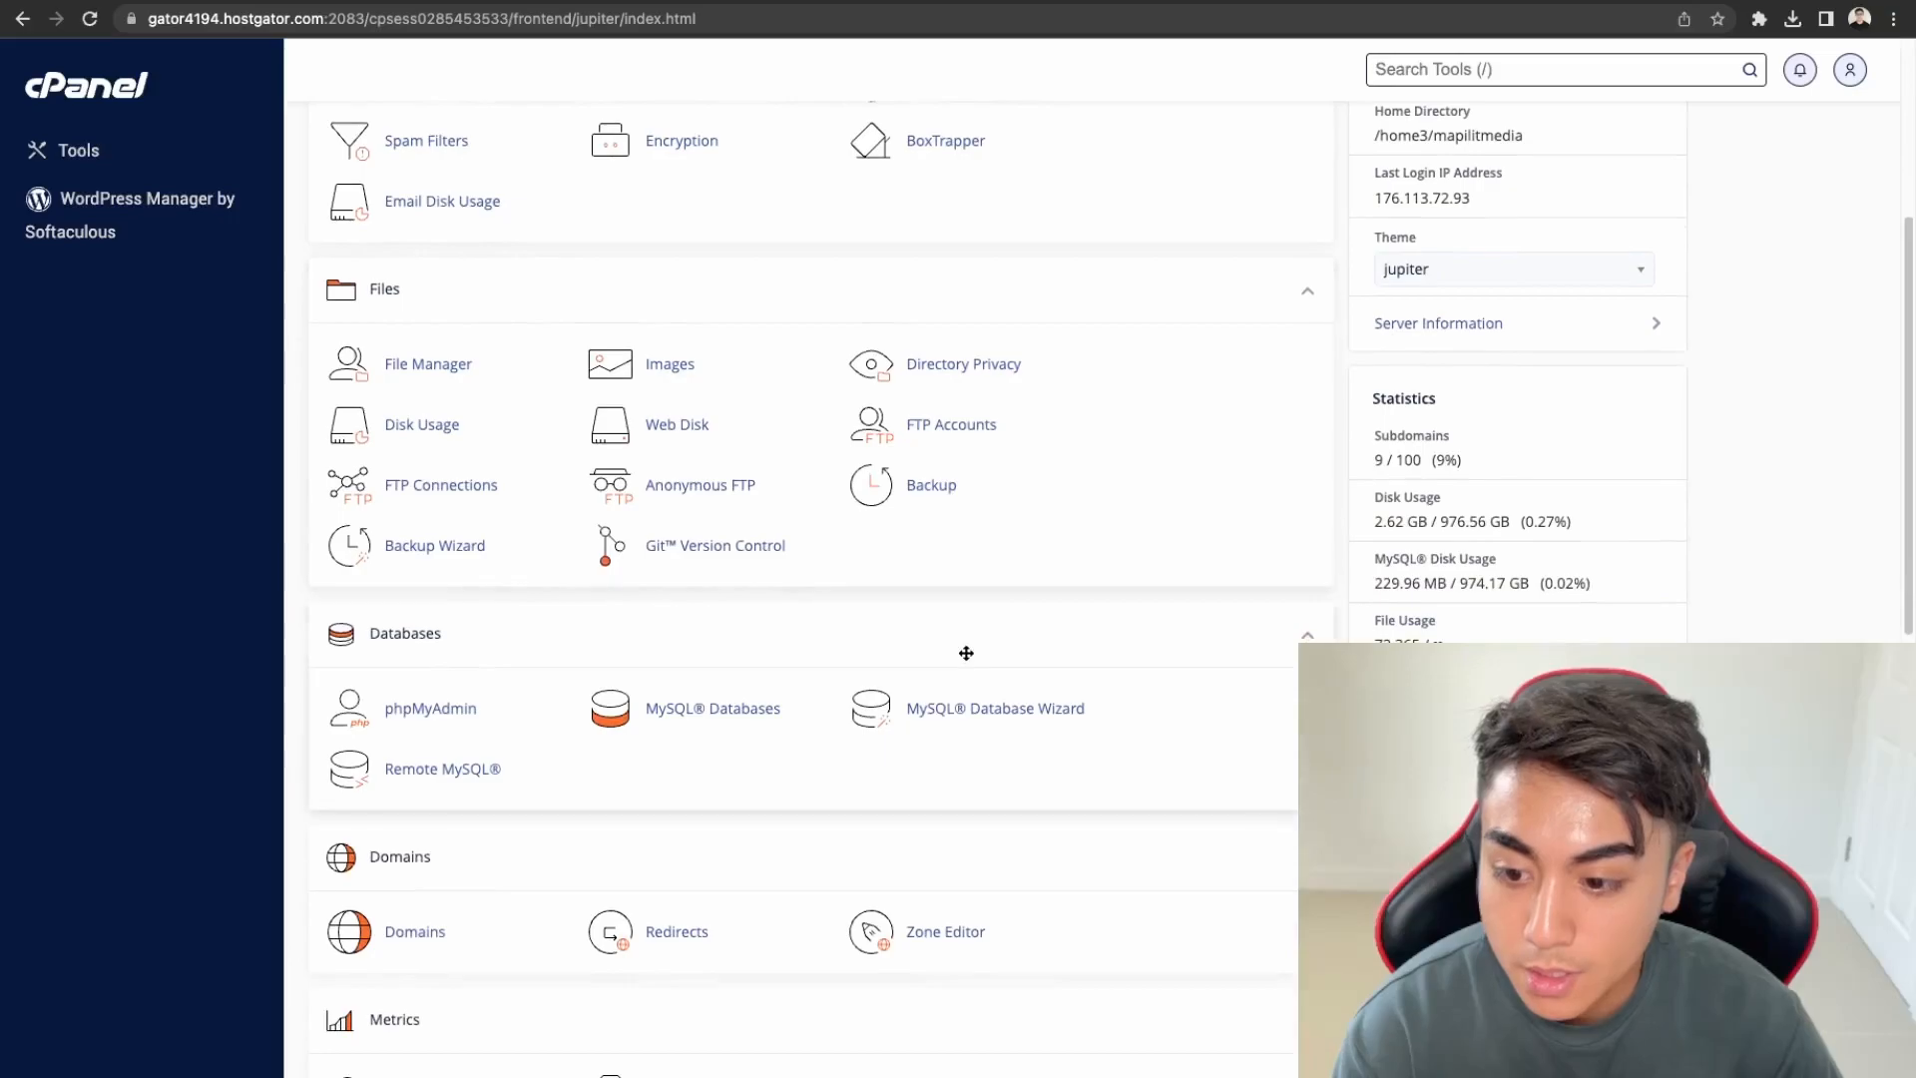
scroll(966, 653, "down", 8)
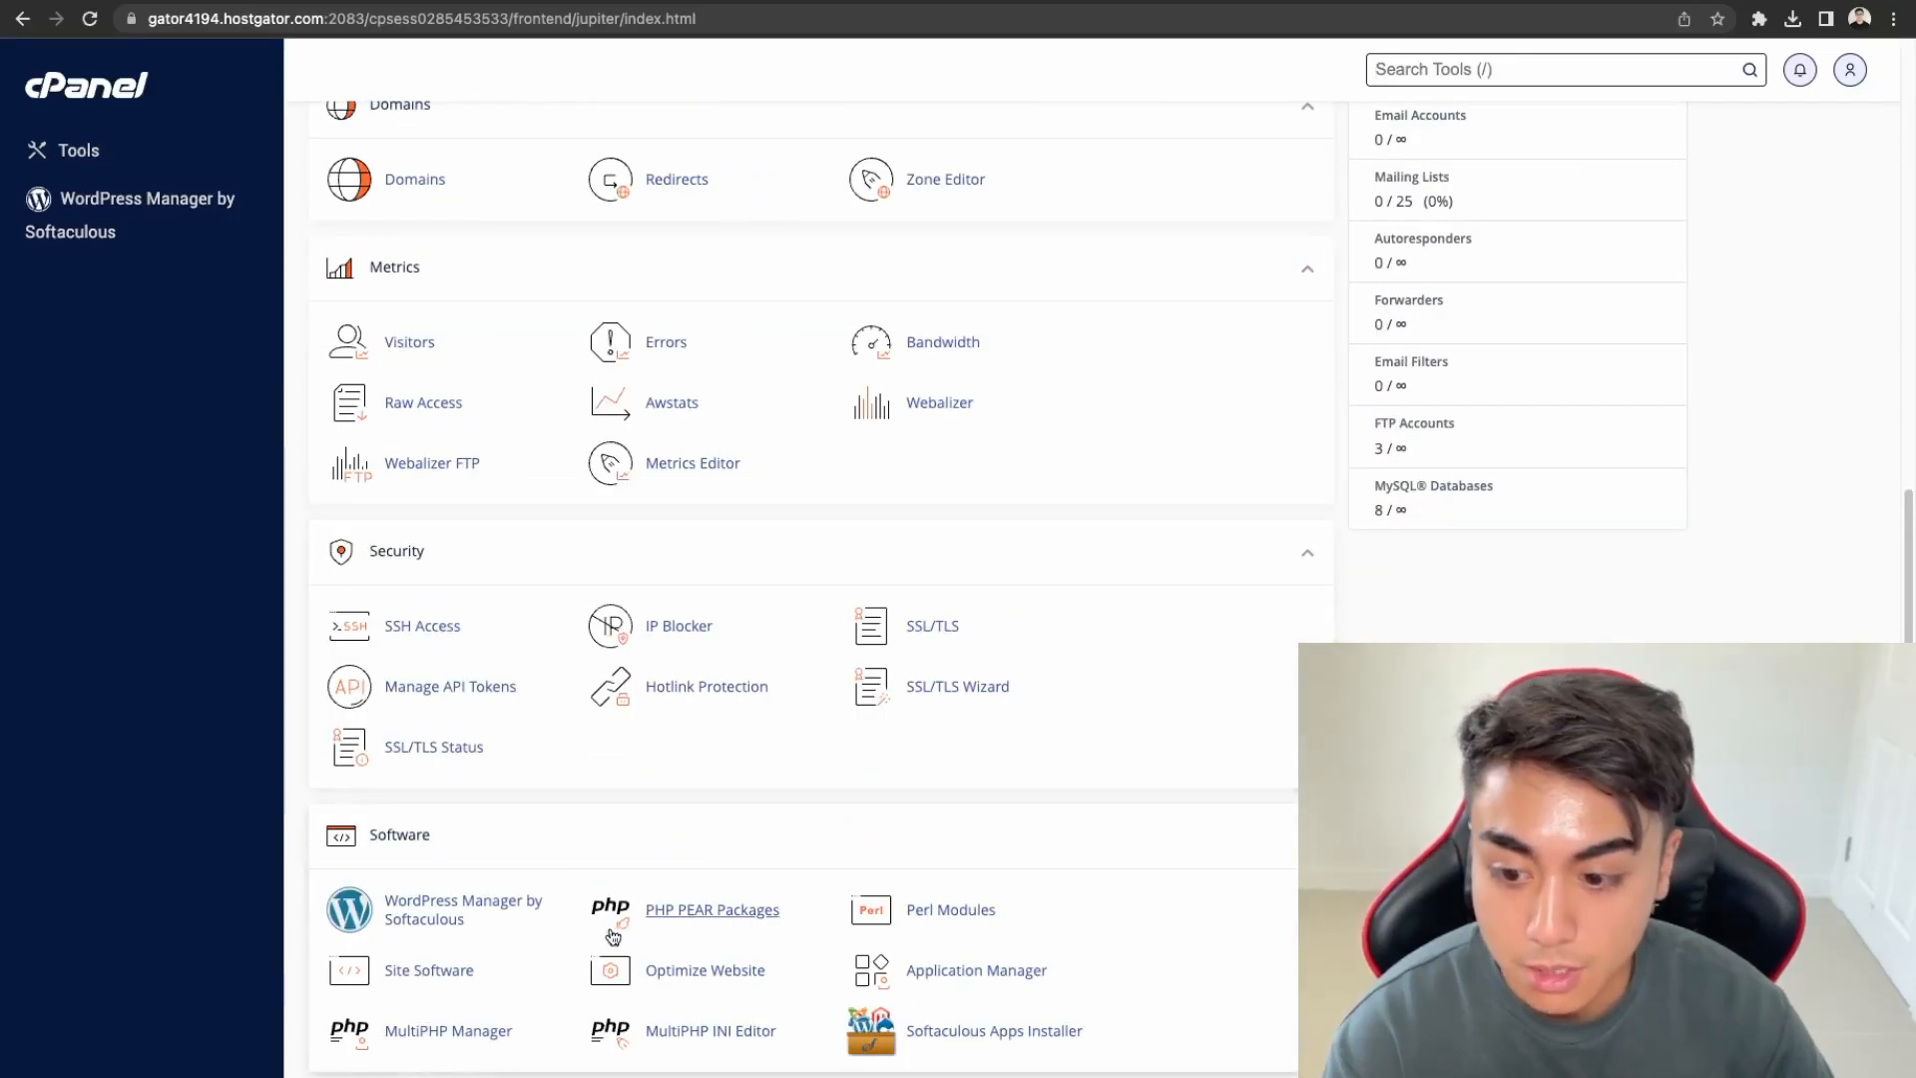
left_click(462, 1041)
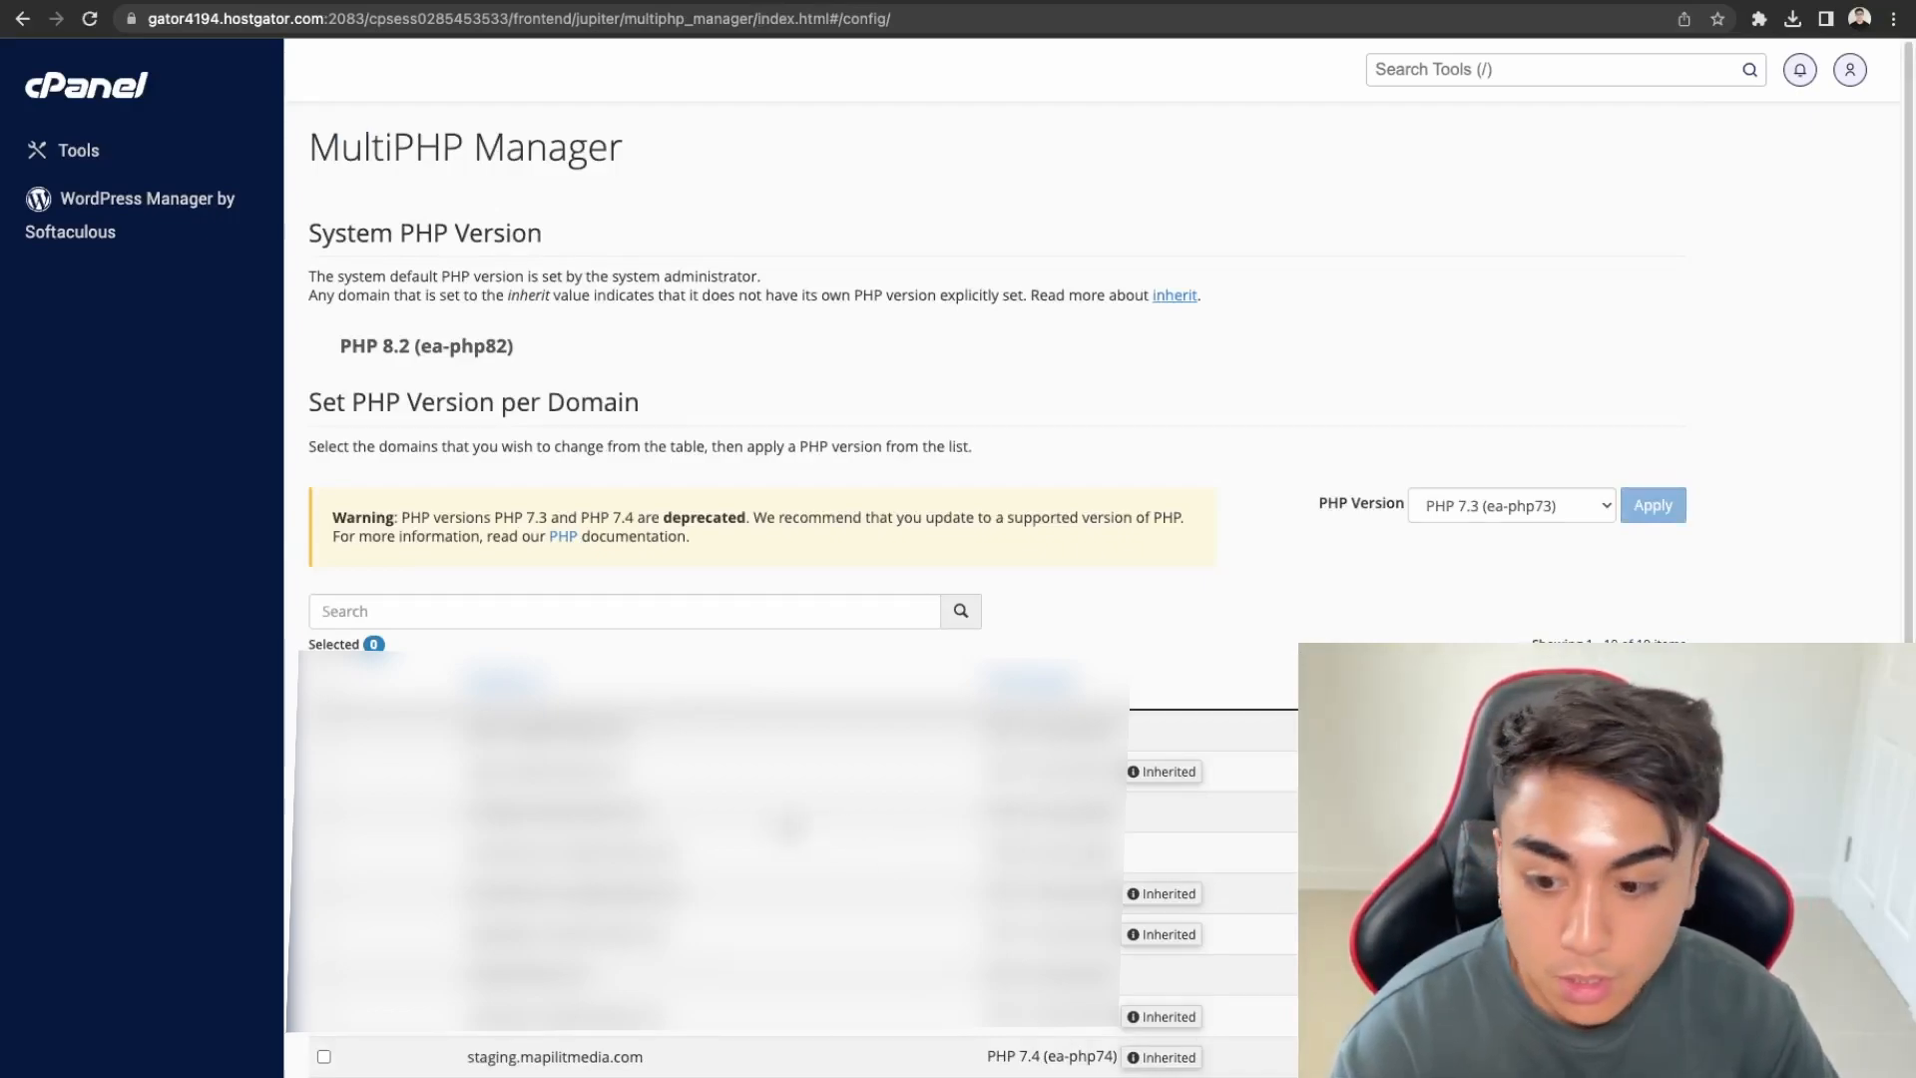
left_click_drag(1007, 1059, 1108, 1061)
left_click(1109, 1063)
Set staging.mapilitmedia.com to PHP 8.2 (ea-php82) and apply the change
left_click(323, 1055)
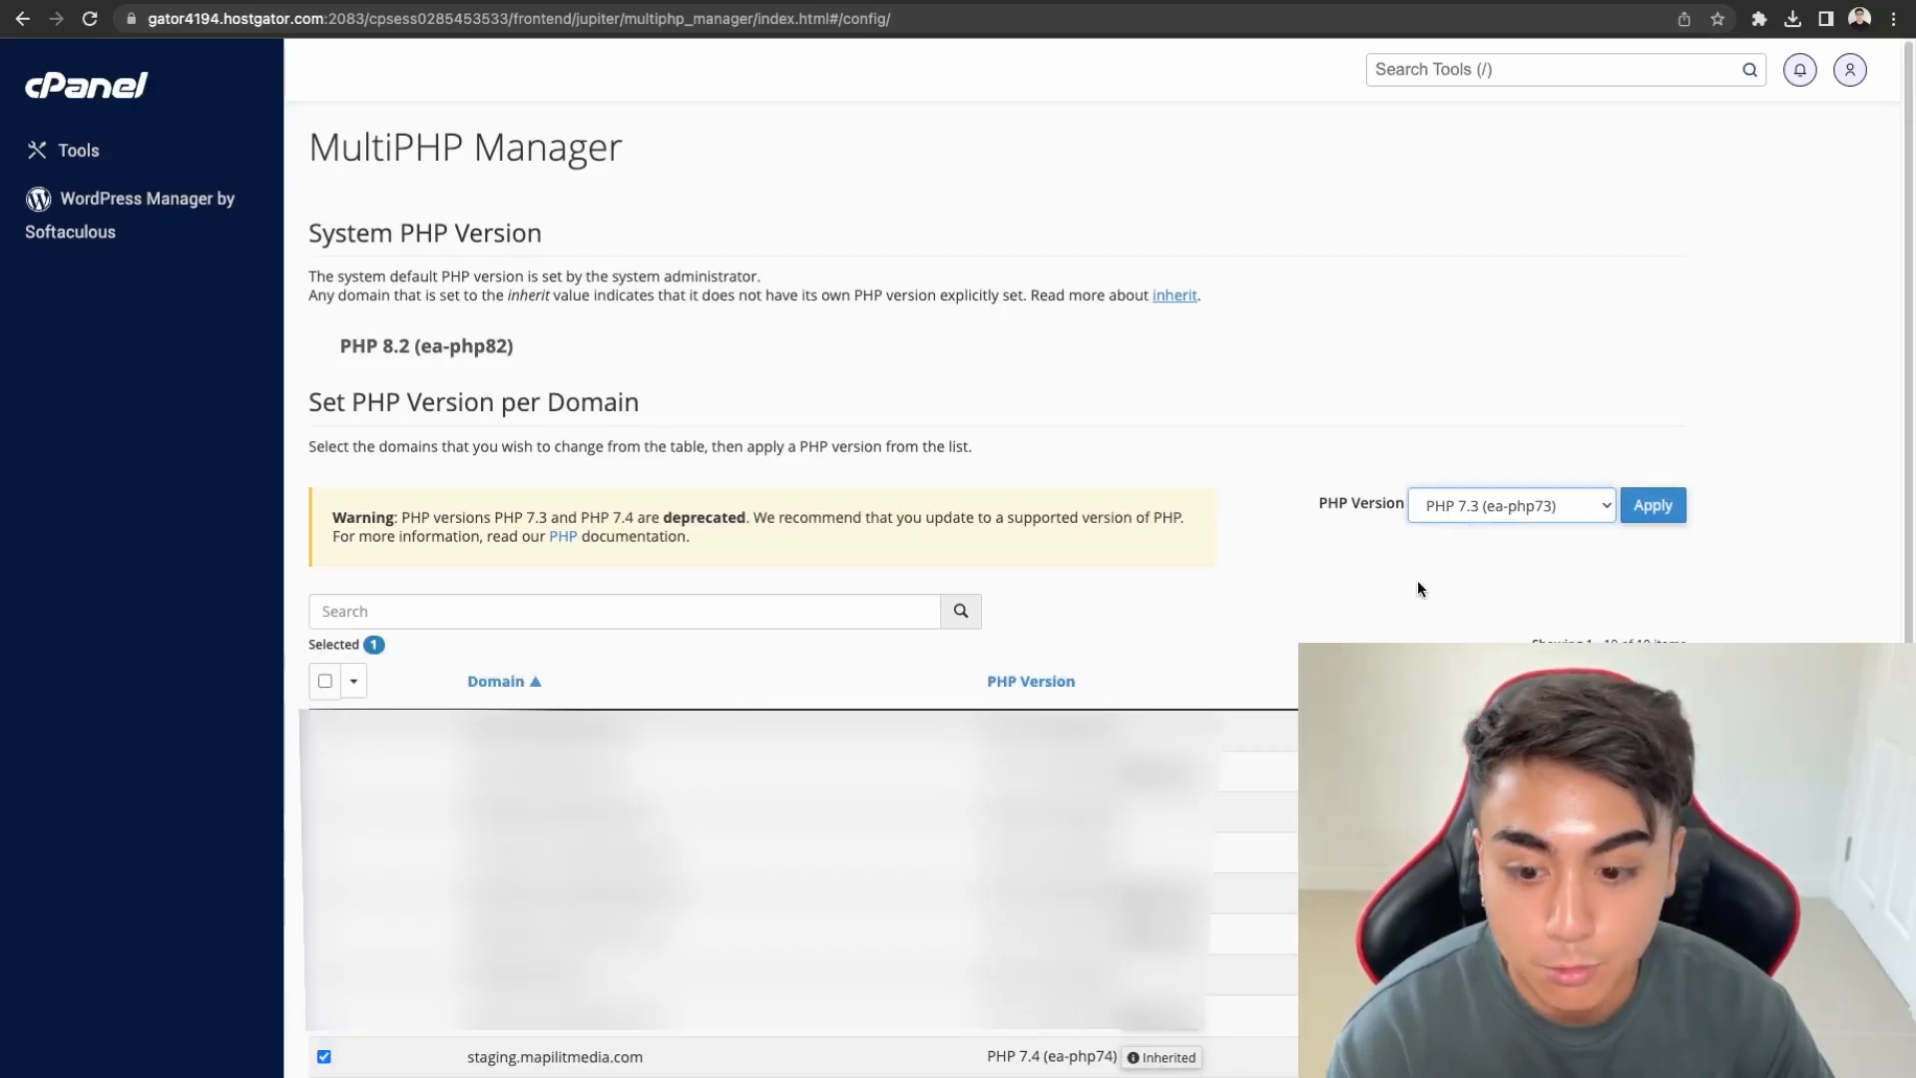
left_click(1511, 610)
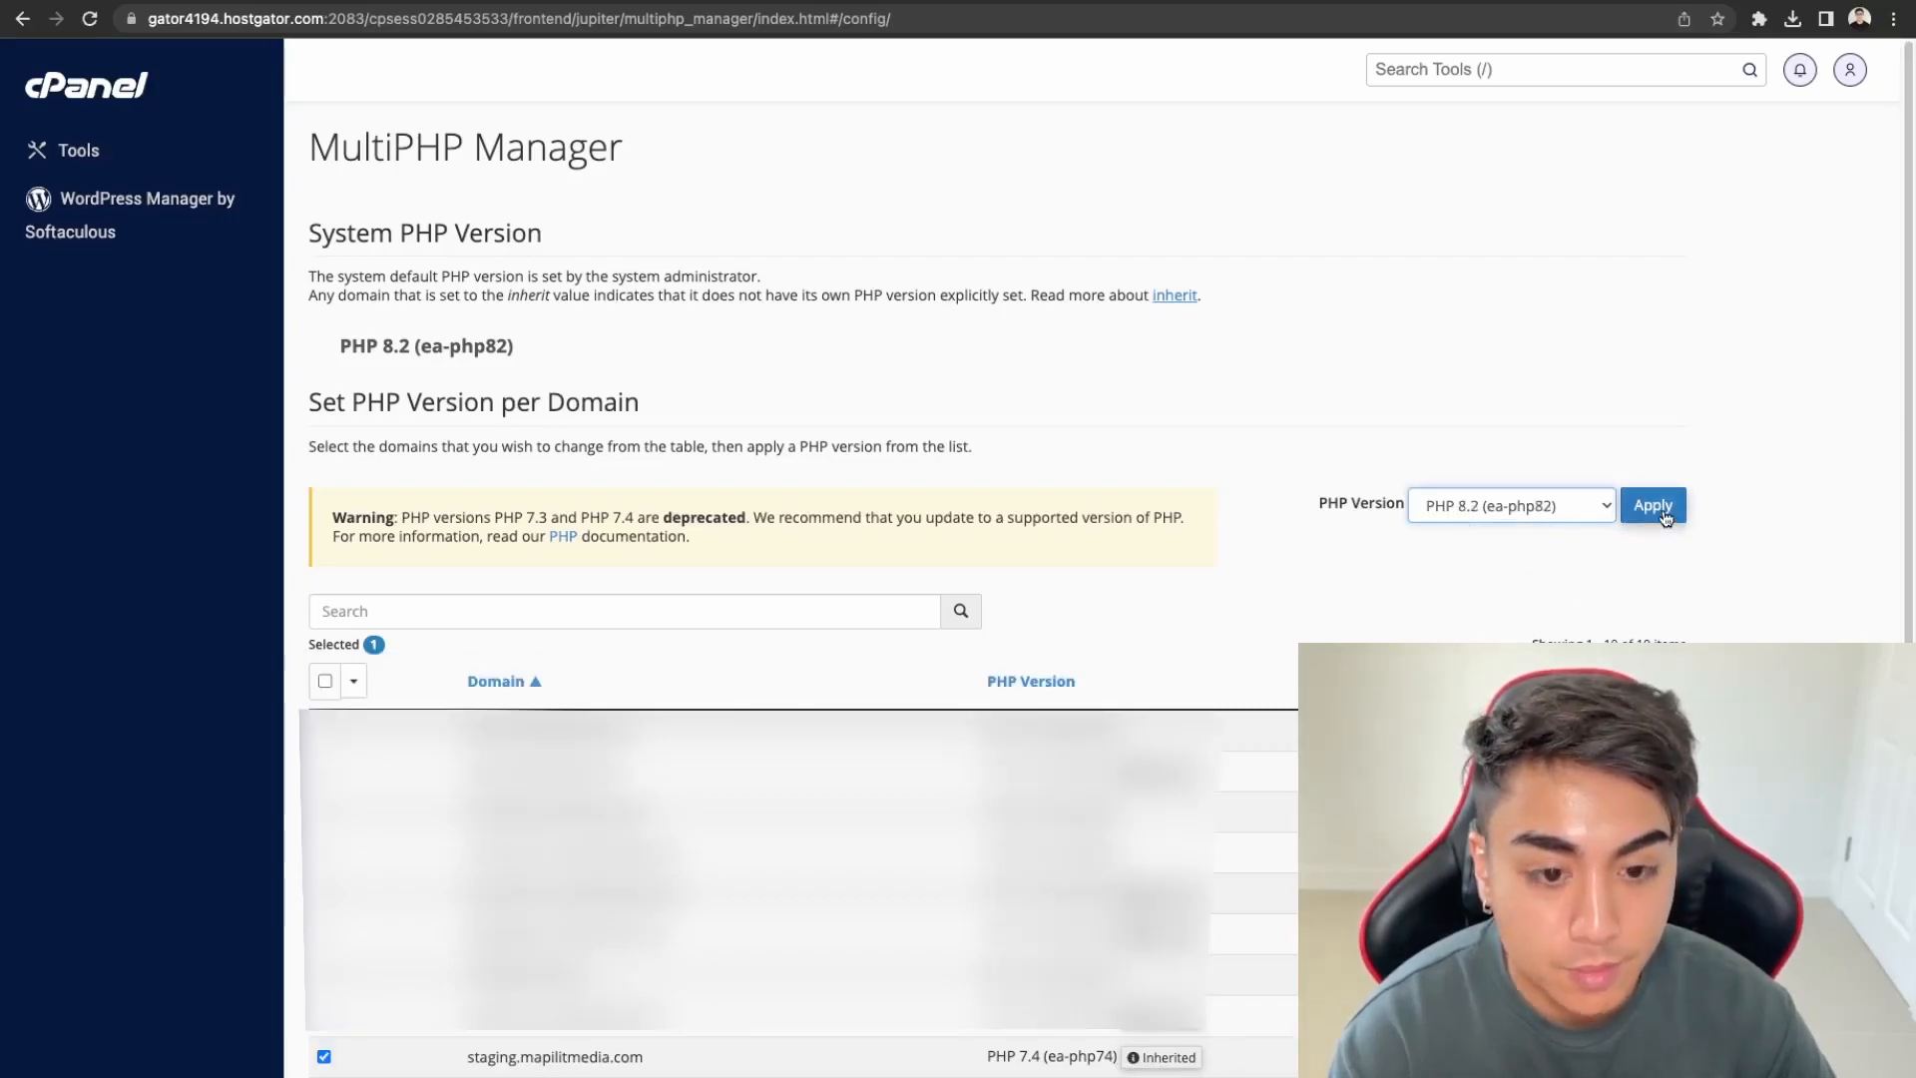
left_click(1662, 514)
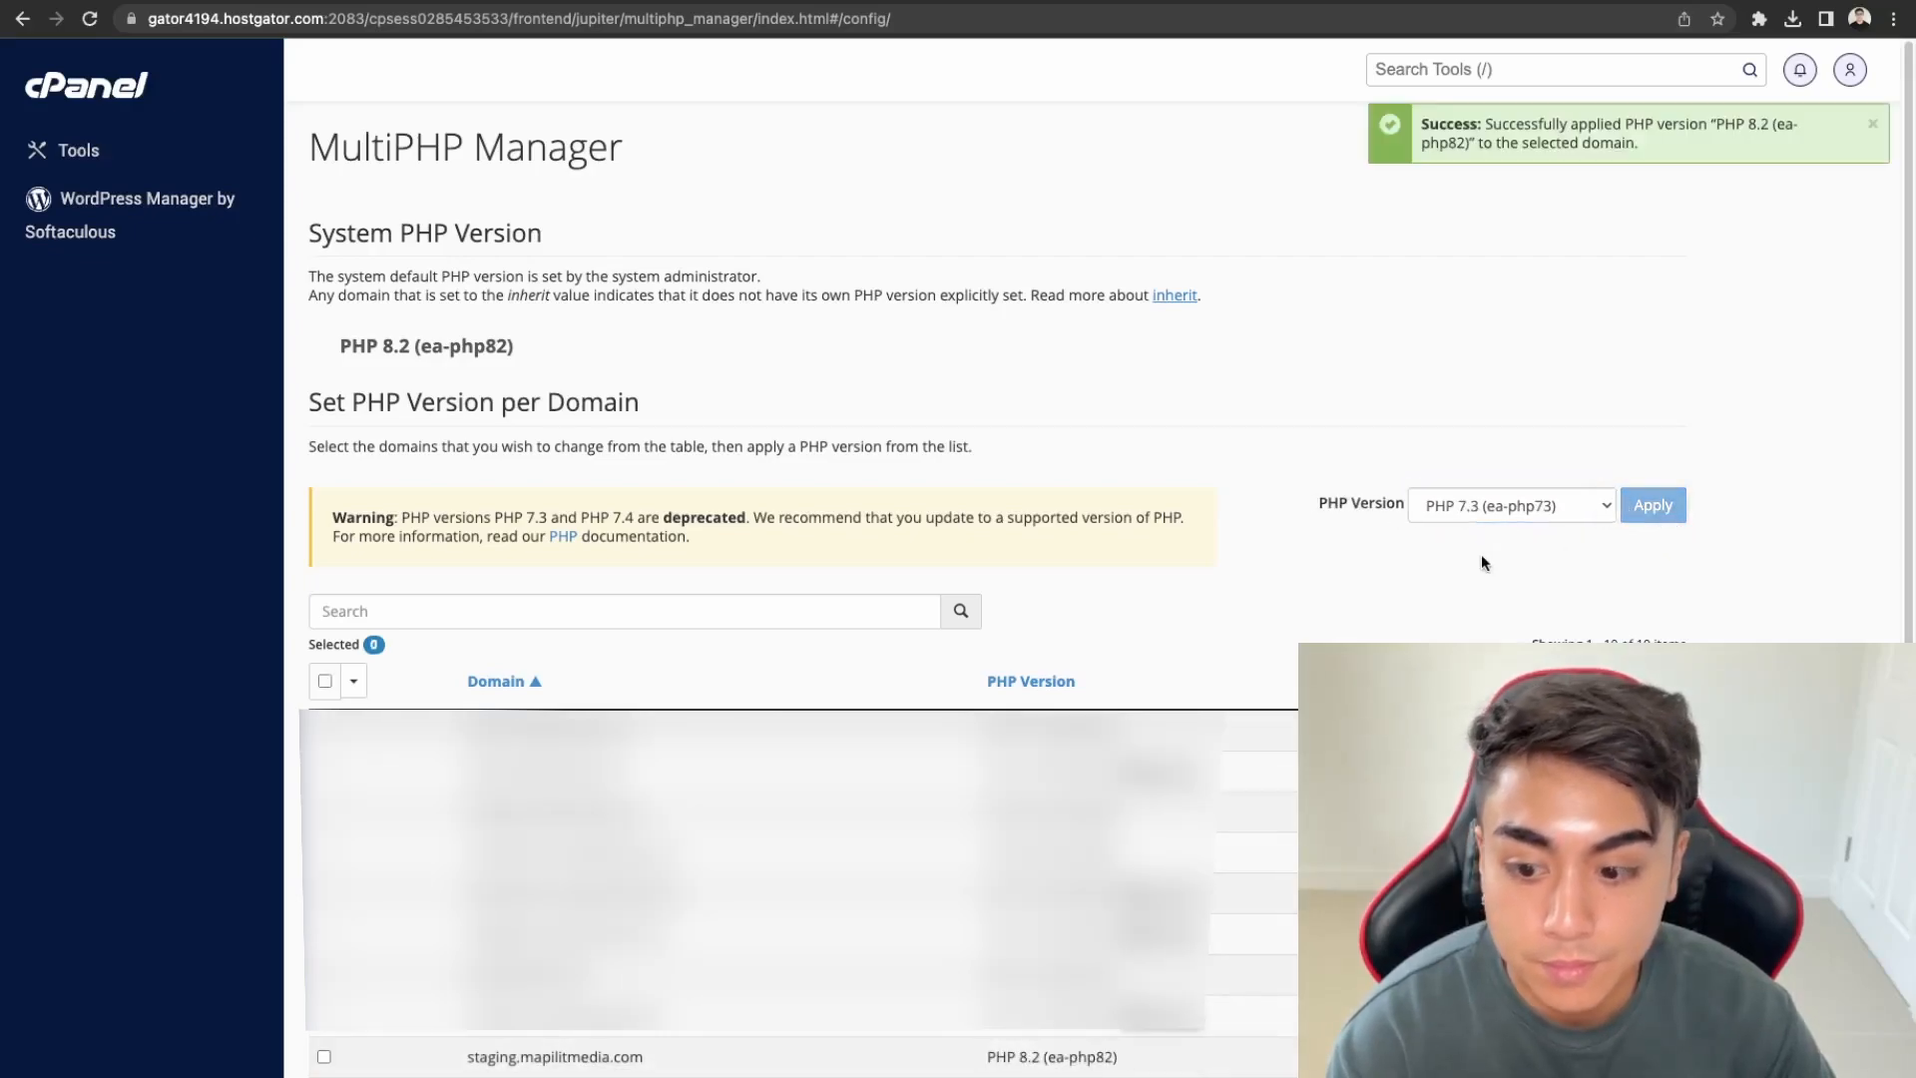
left_click(1407, 1)
mouse_move(70, 98)
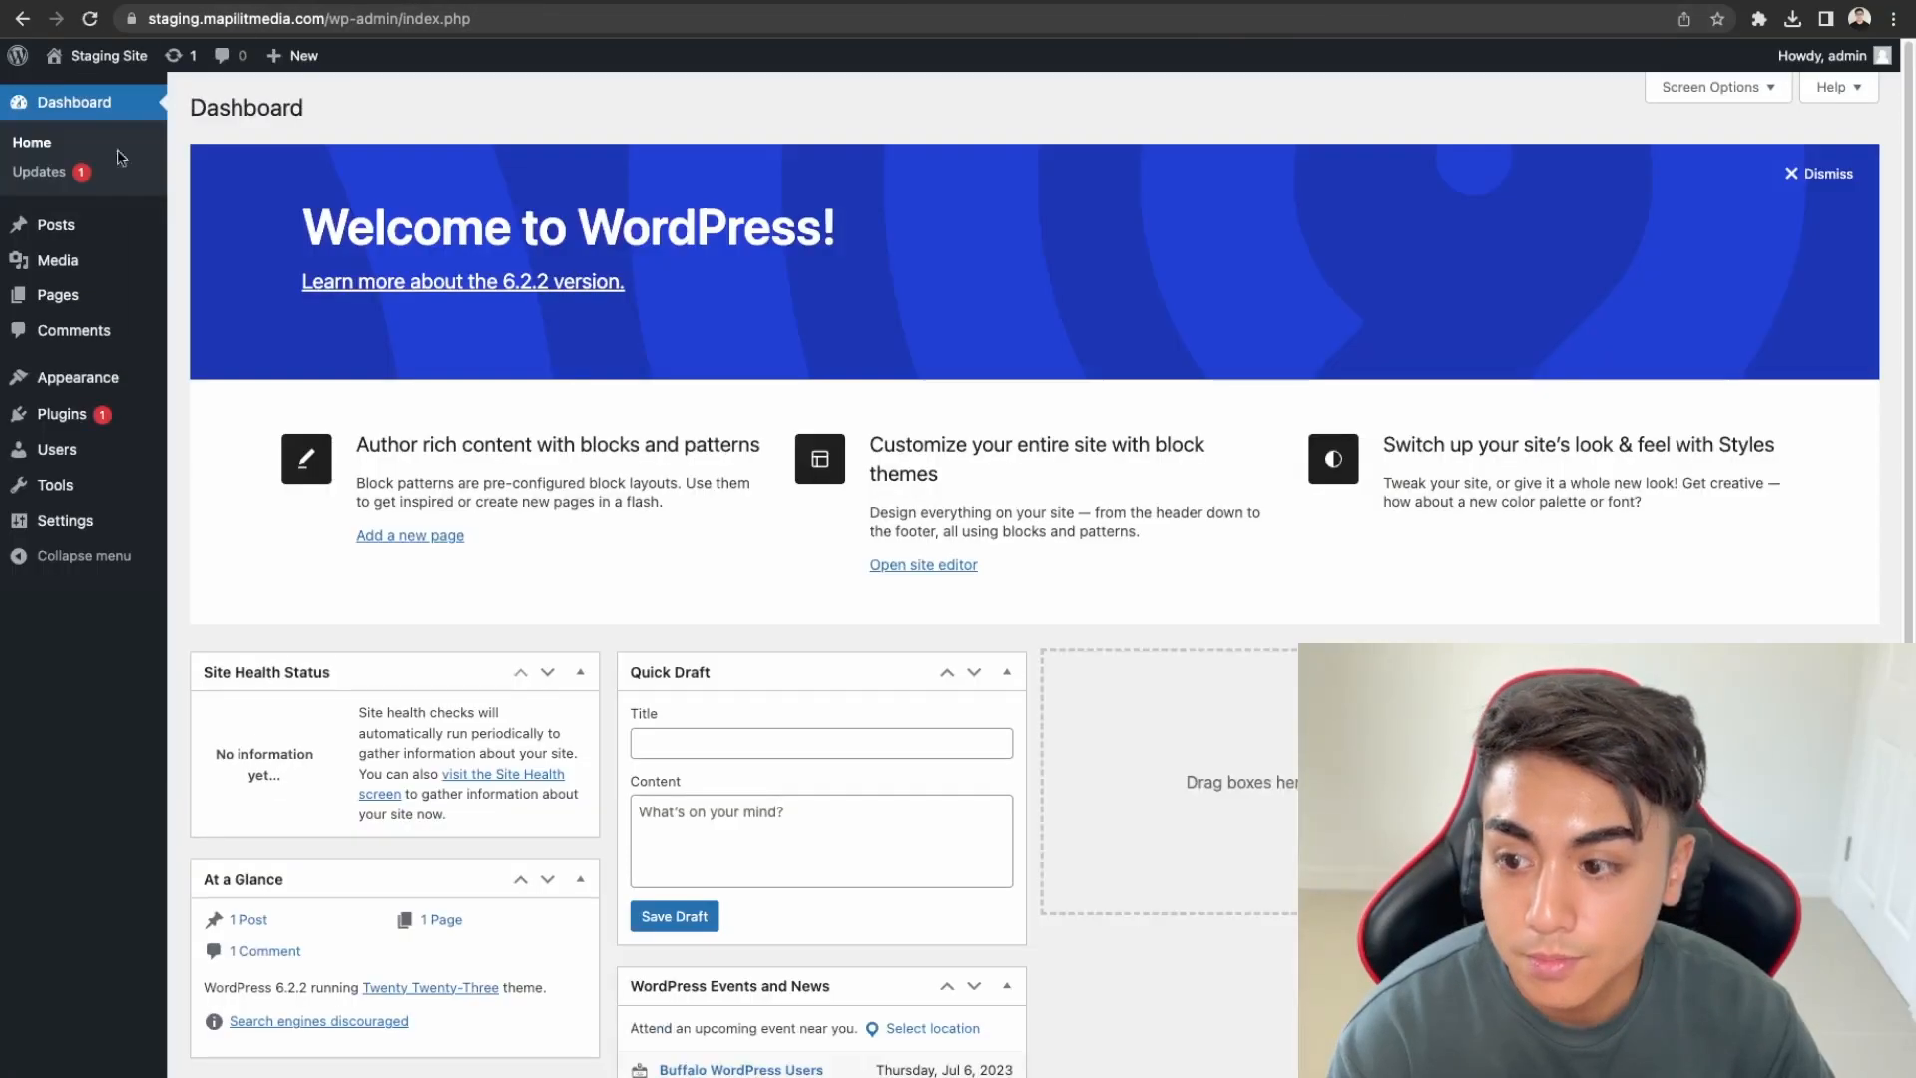
Open Site Health's Info tab, expand Server, and confirm the PHP version is 8.2.7
mouse_move(164, 493)
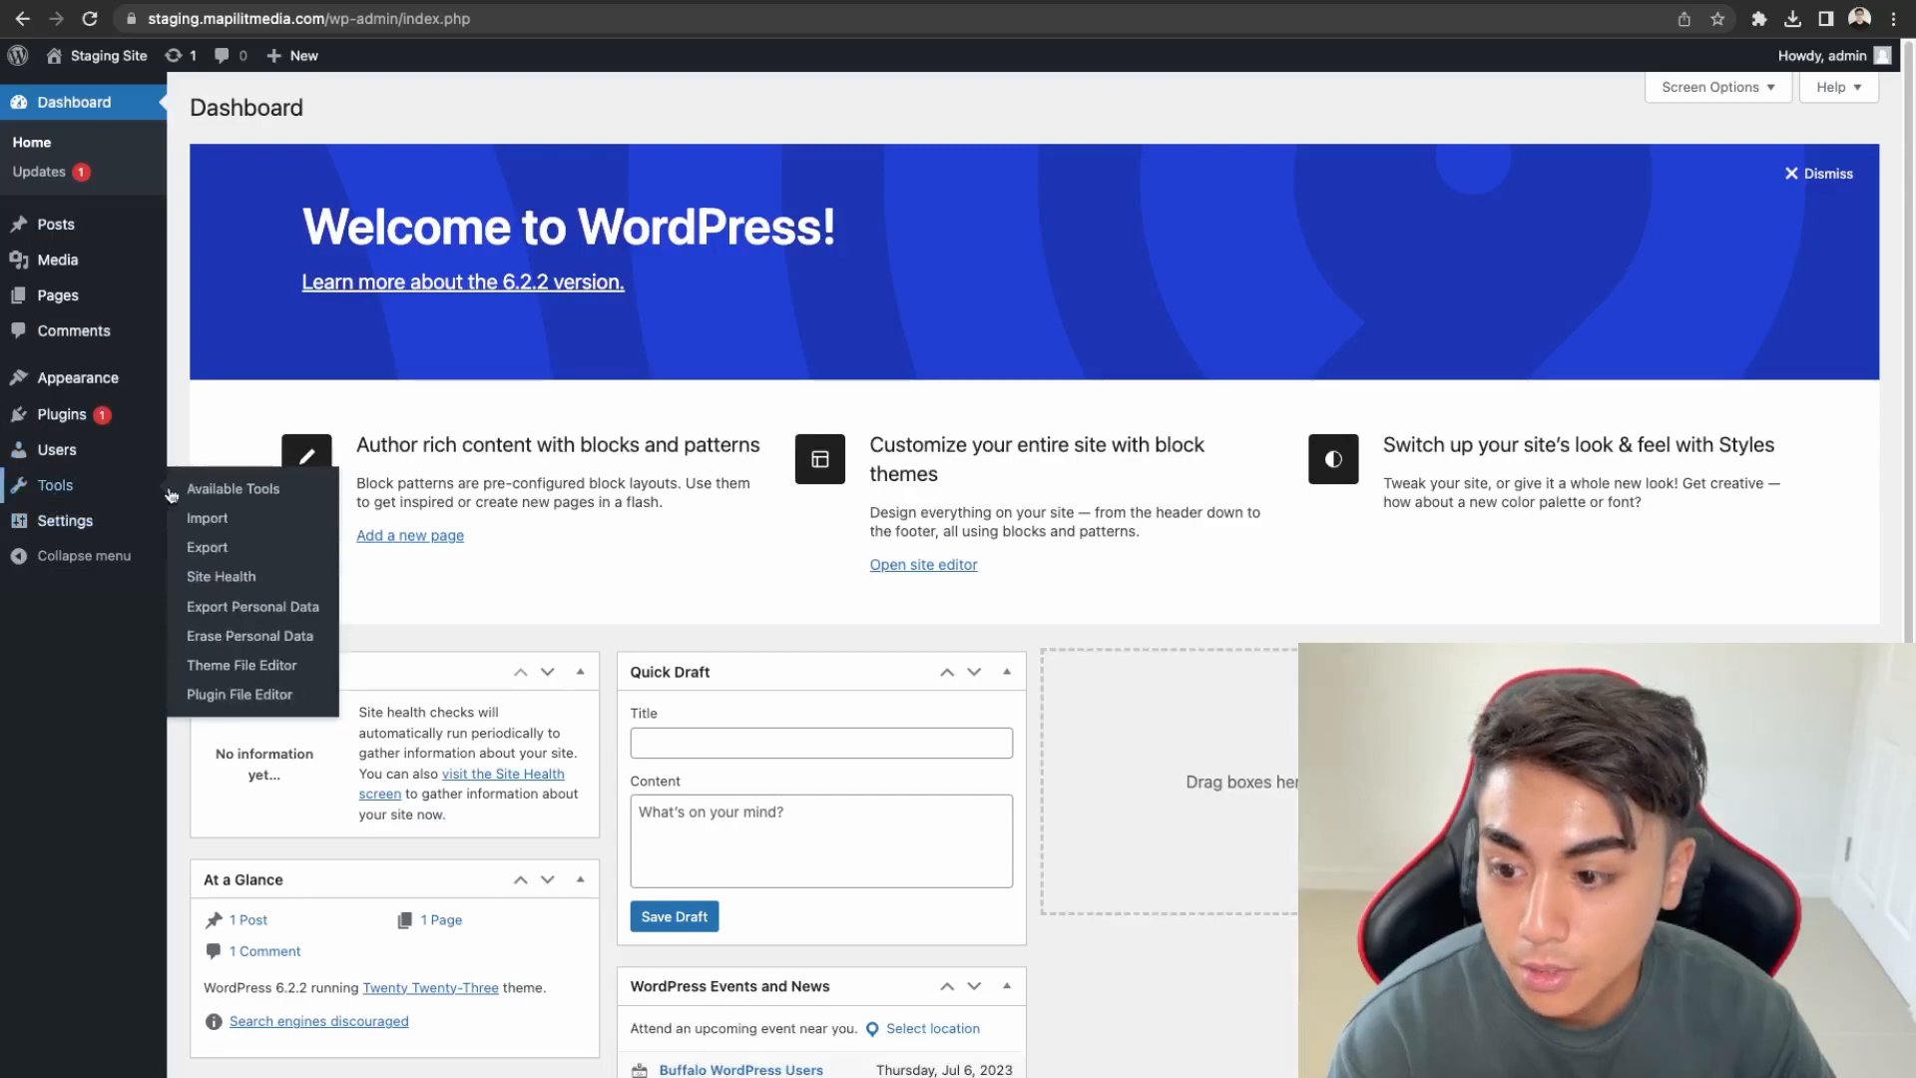
left_click(220, 576)
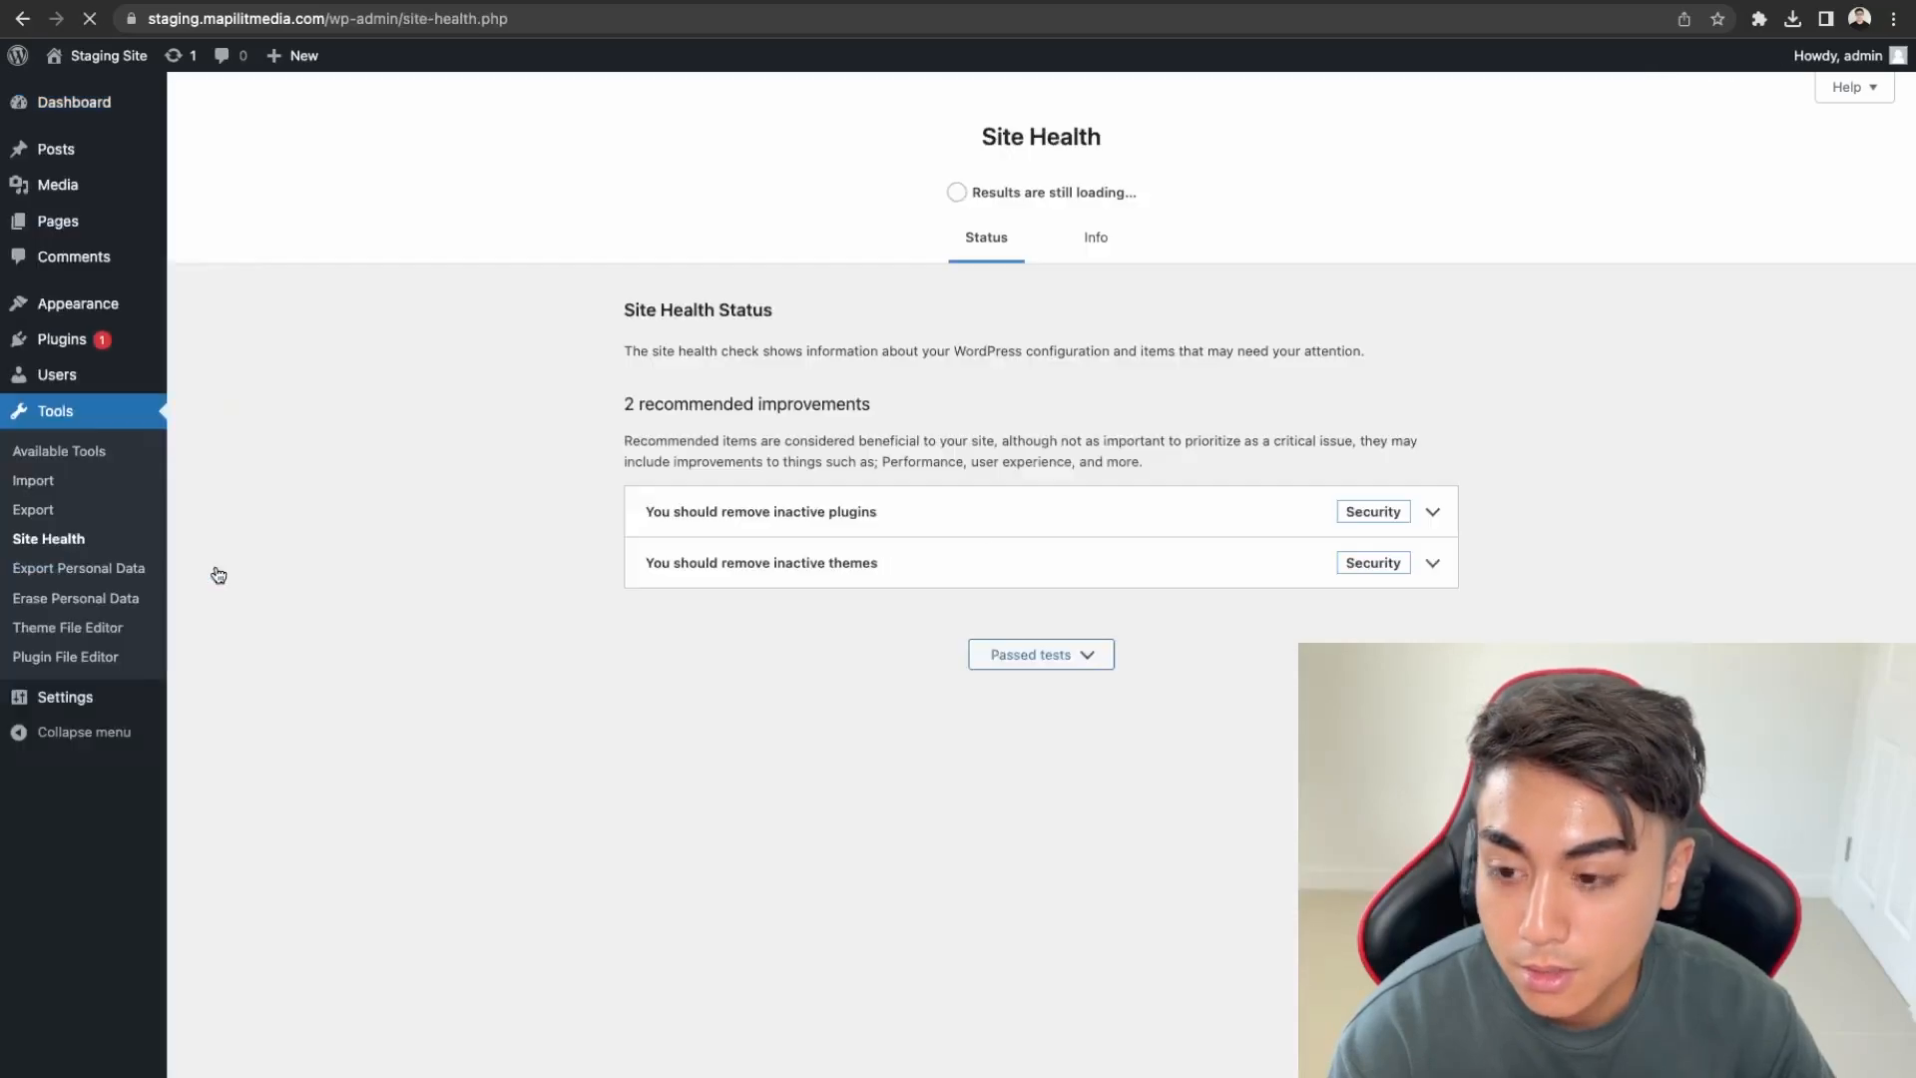
left_click(1098, 239)
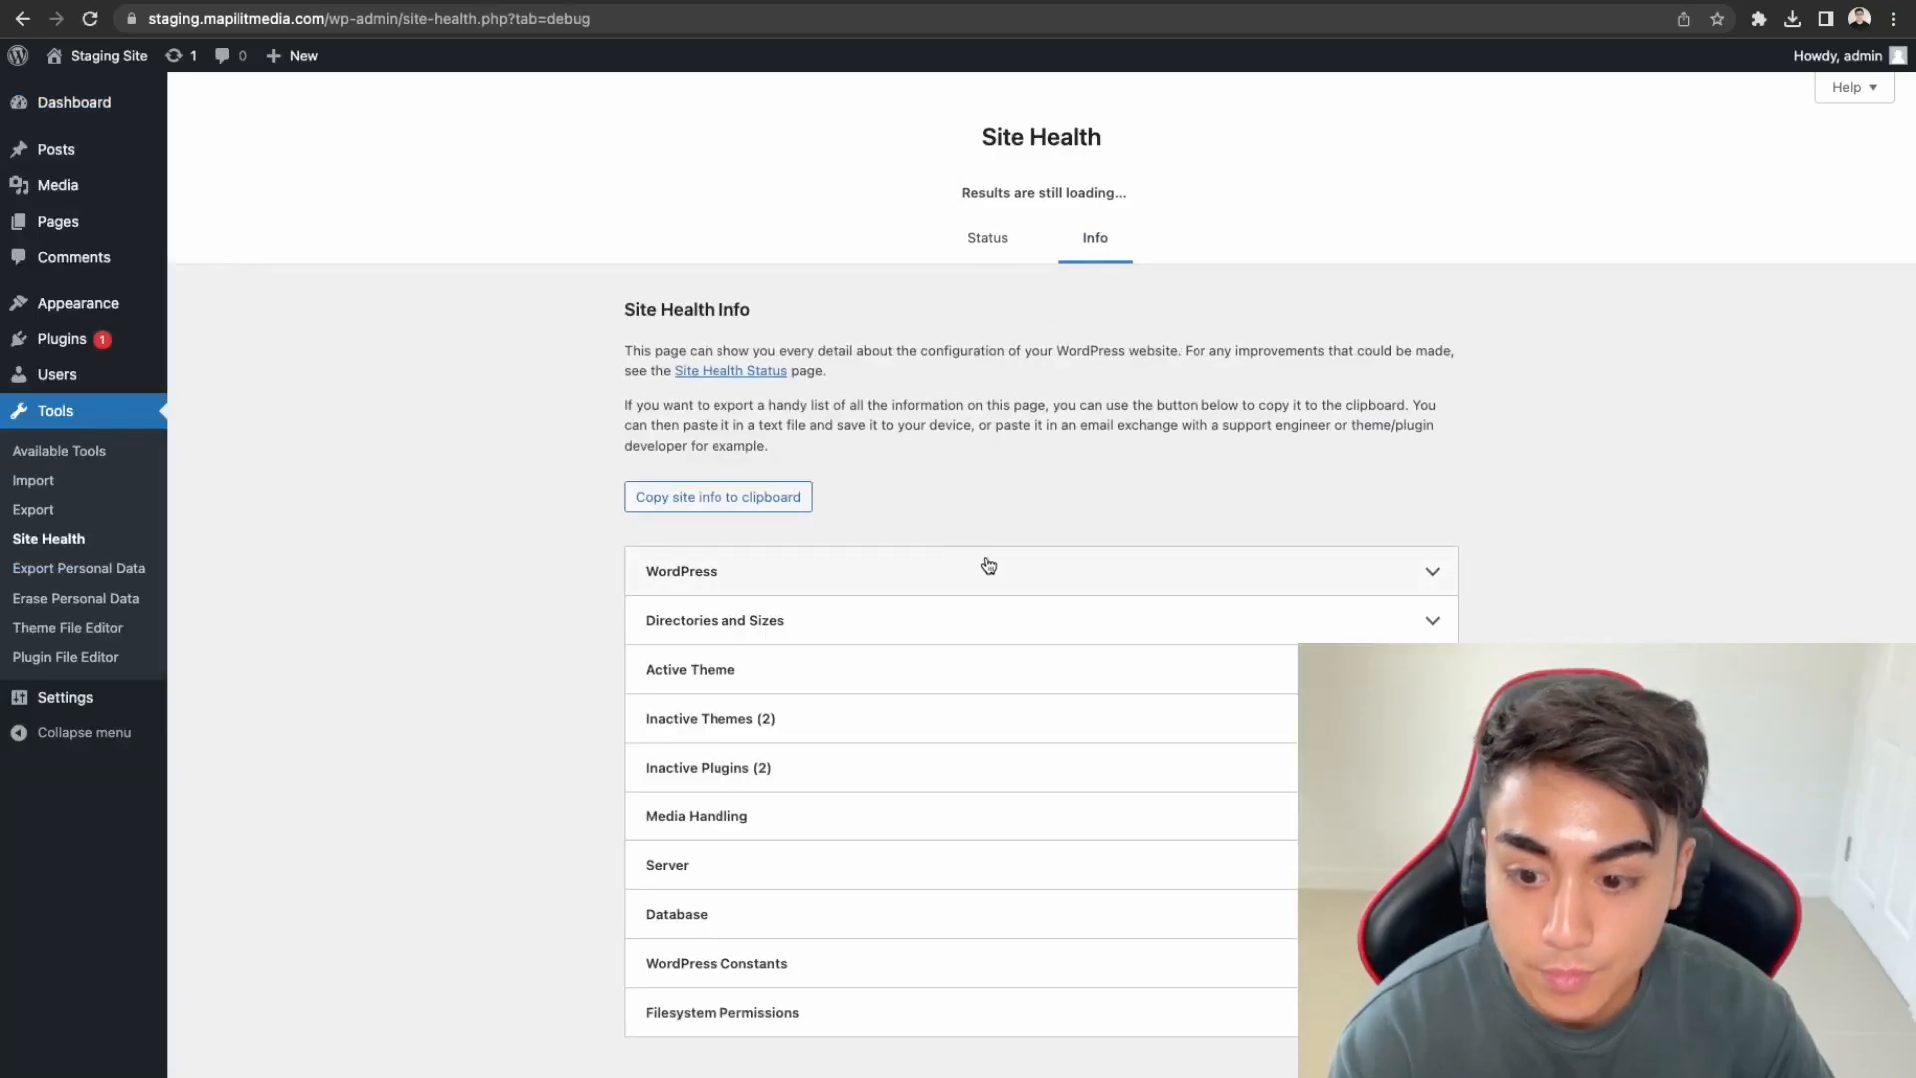
left_click(876, 886)
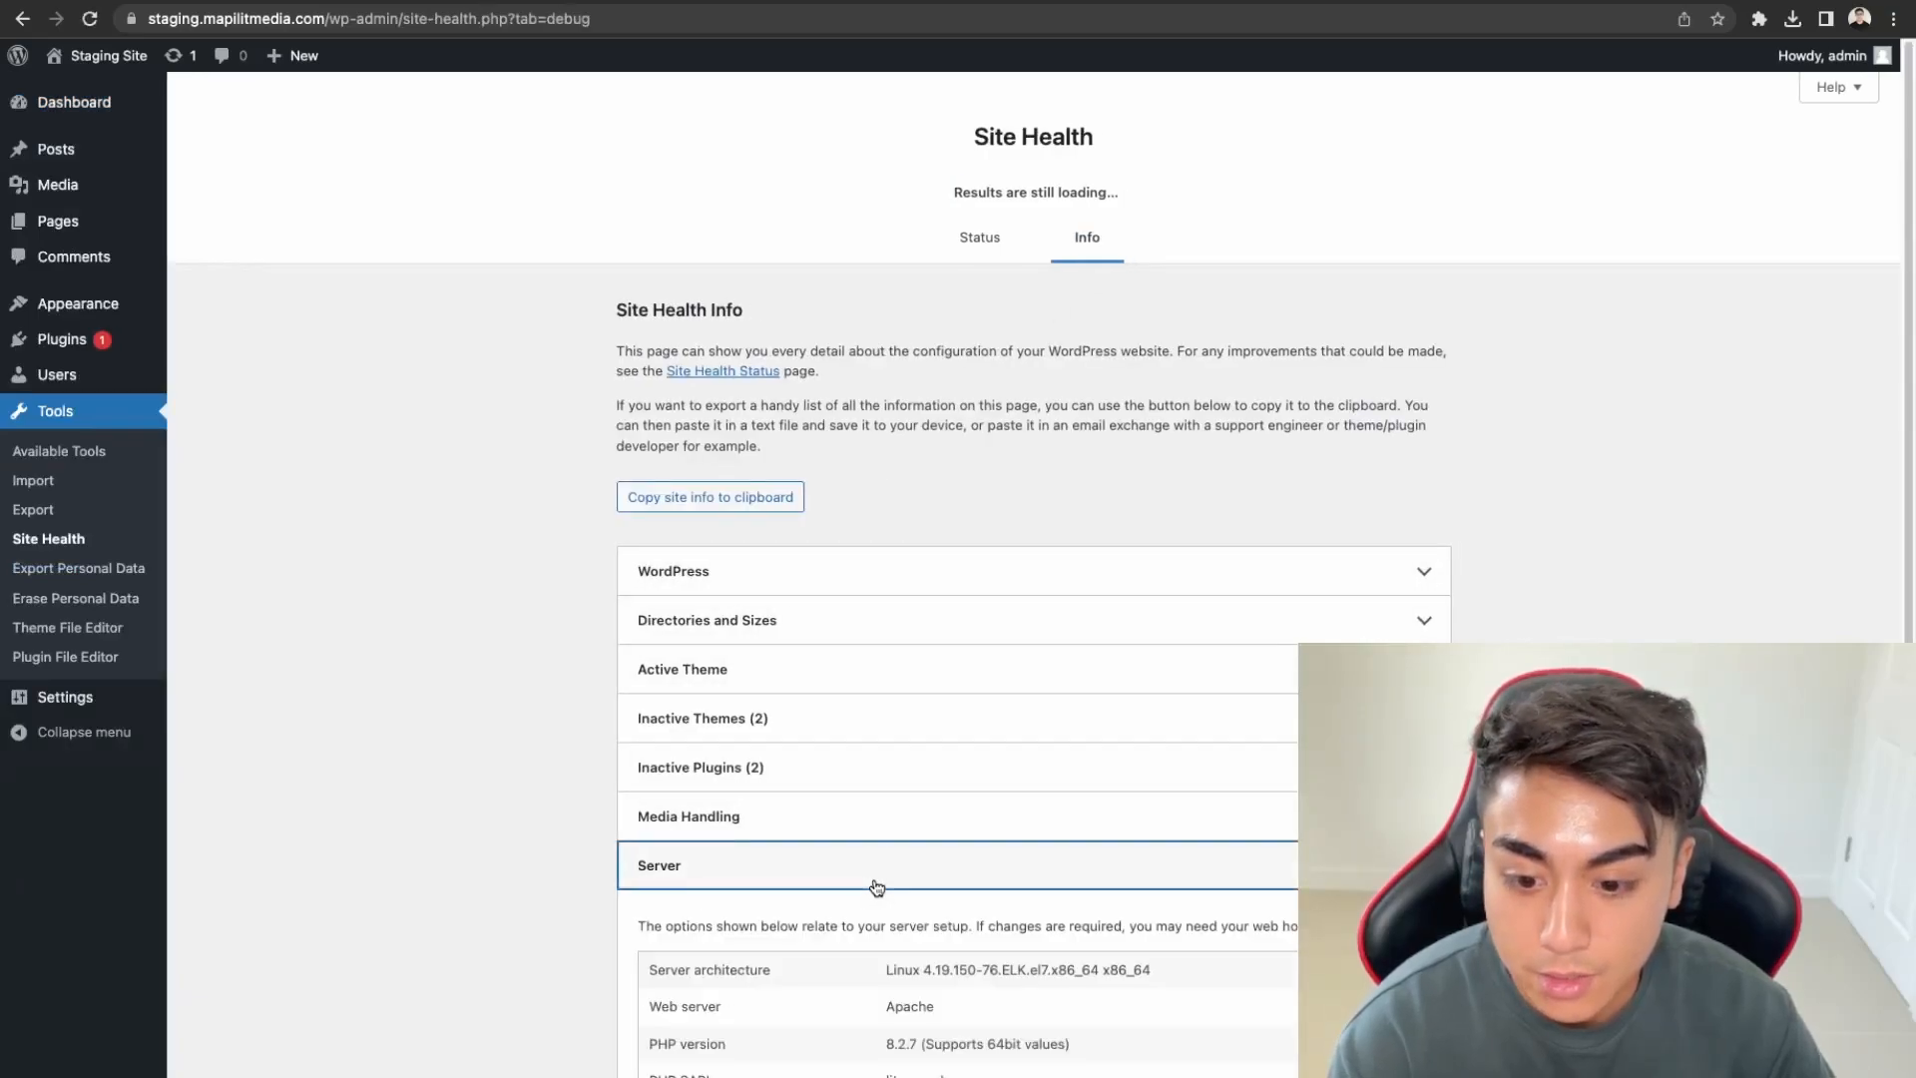
scroll(909, 1008, "down", 1)
left_click_drag(897, 999, 1104, 1029)
left_click(1070, 1036)
left_click_drag(946, 1054, 823, 993)
left_click(822, 995)
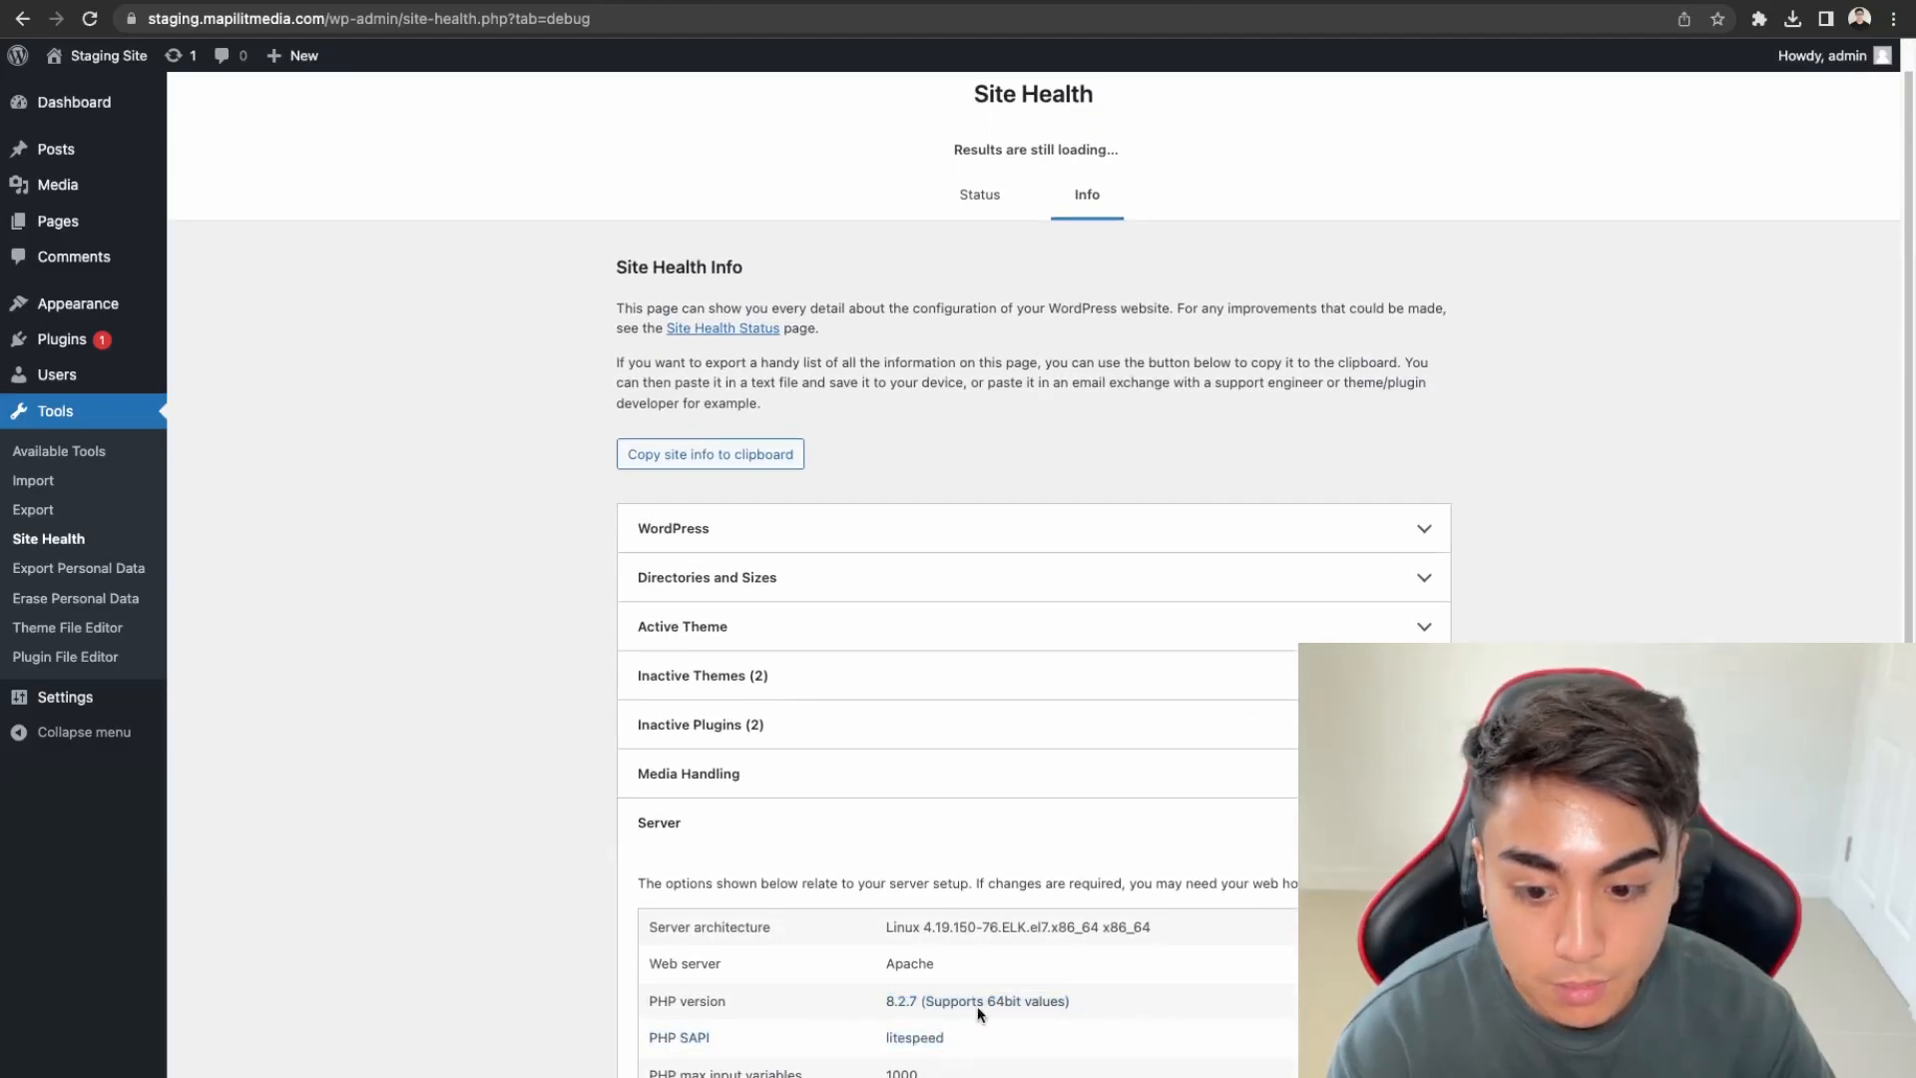
scroll(822, 995, "down", 5)
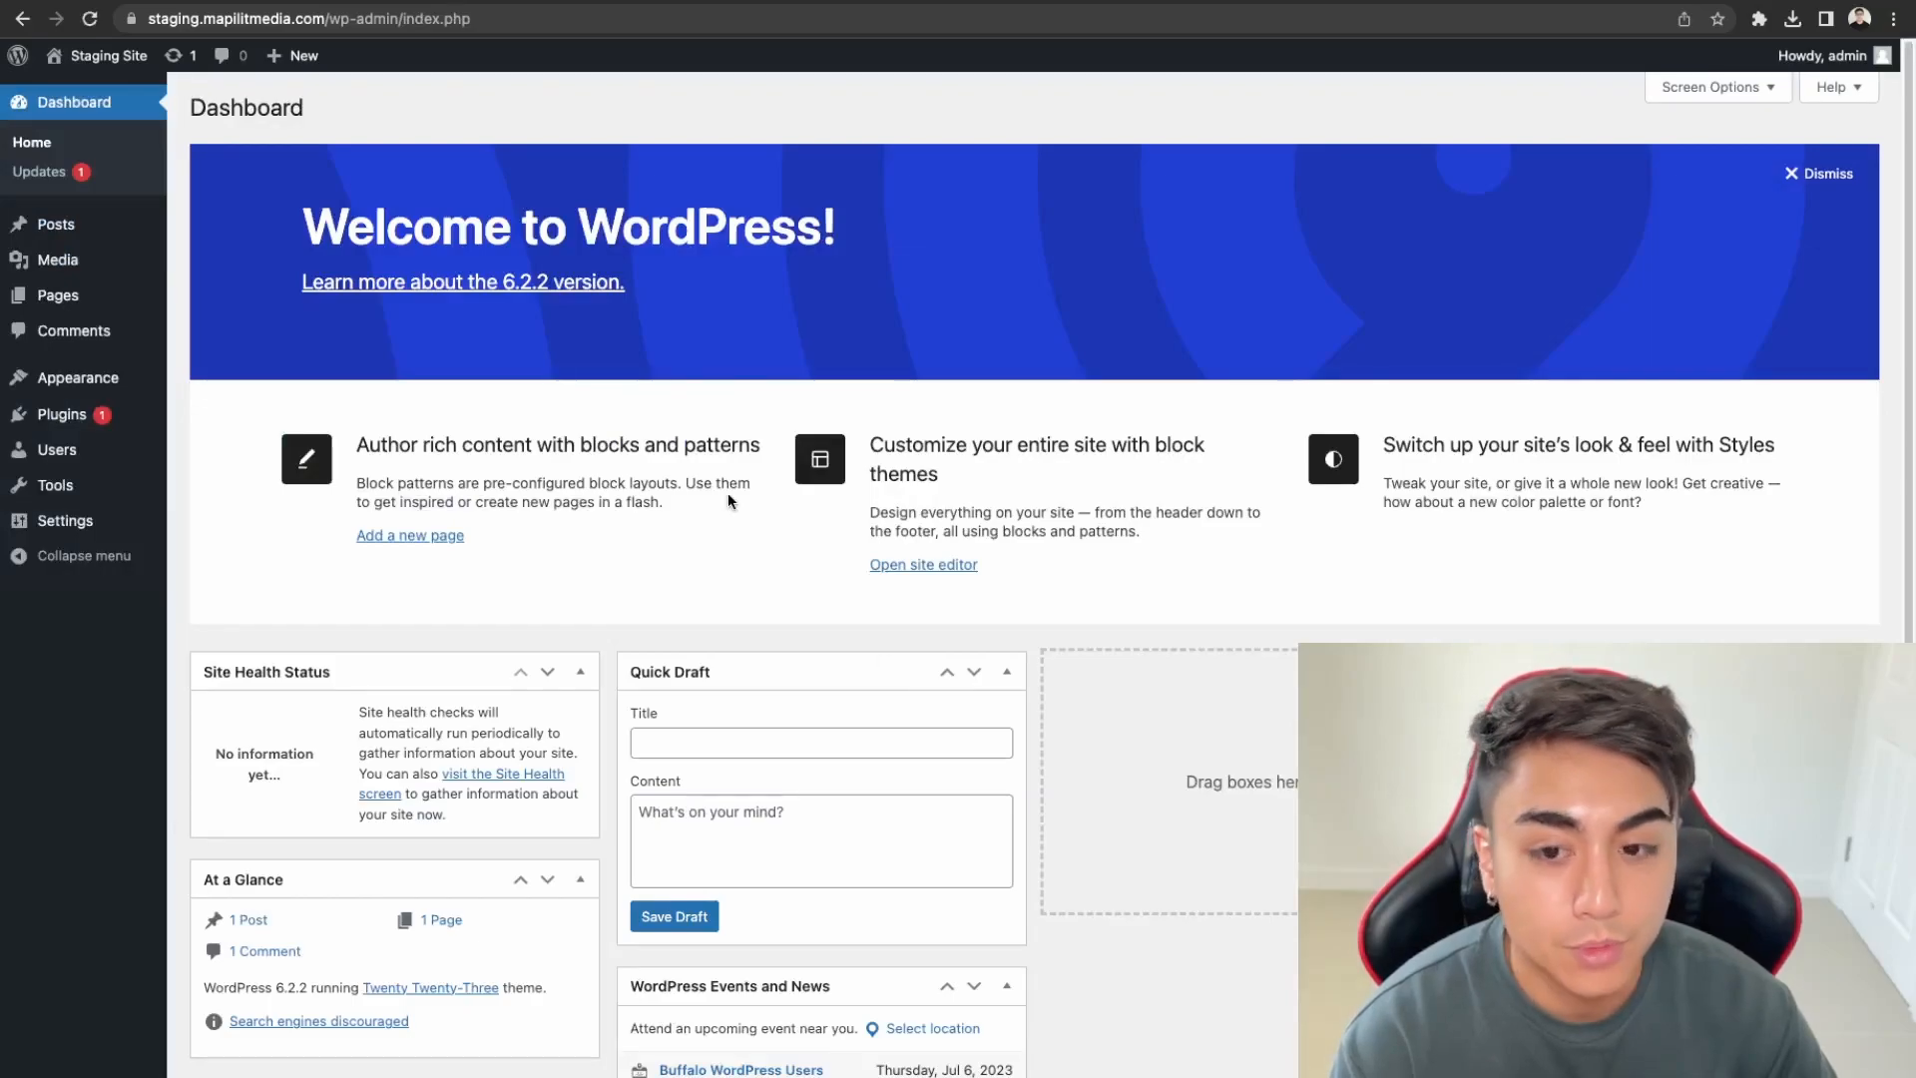